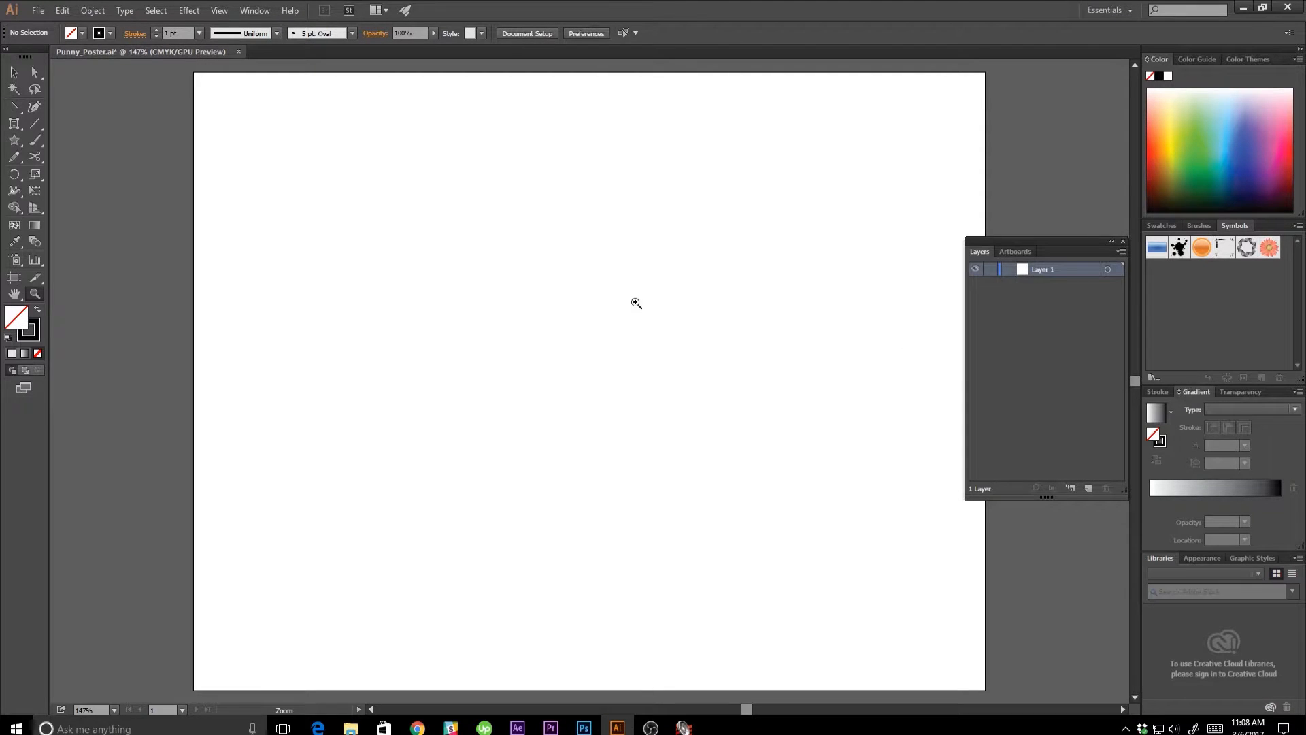
Rename Layer 1 as "Source Images".
double_click(1044, 271)
text(Source Images)
Place jalapeno_pepper.jpg from the Source Images folder on the artboard at its original size and embed it.
click(38, 10)
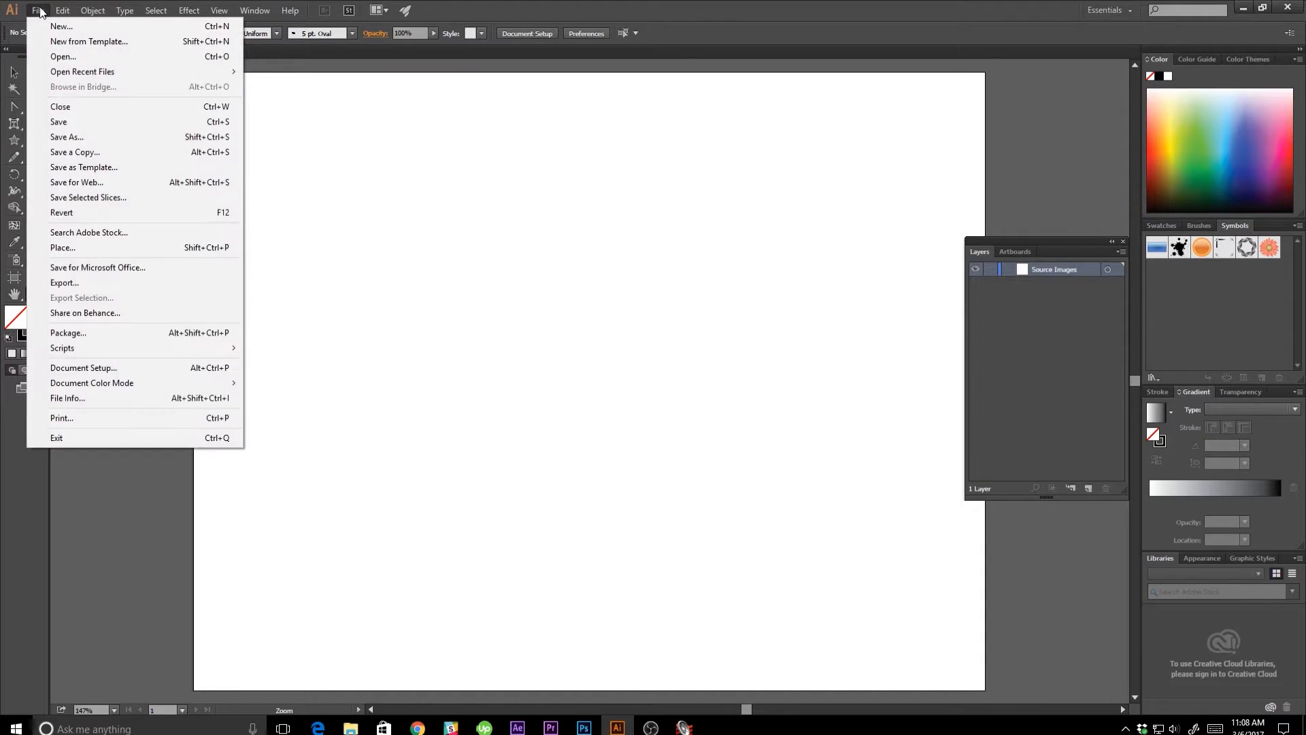
click(62, 248)
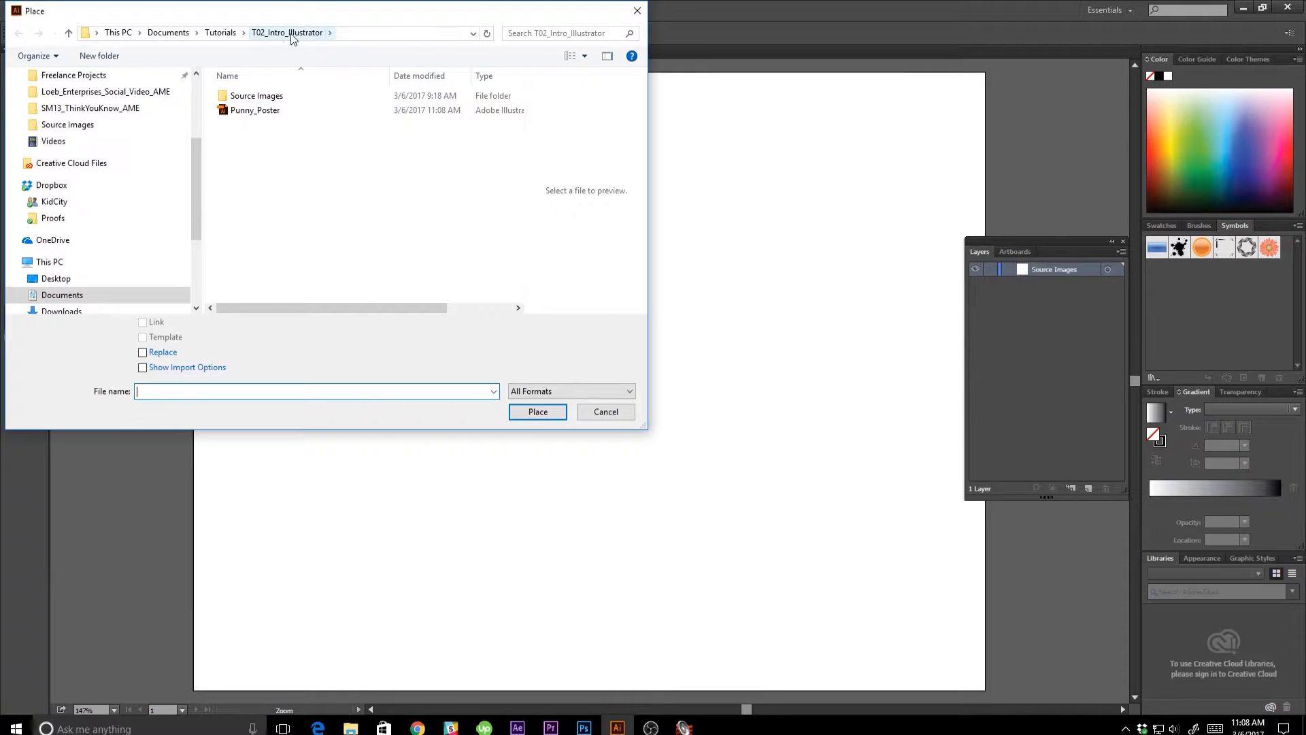
click(262, 99)
double_click(262, 100)
double_click(259, 100)
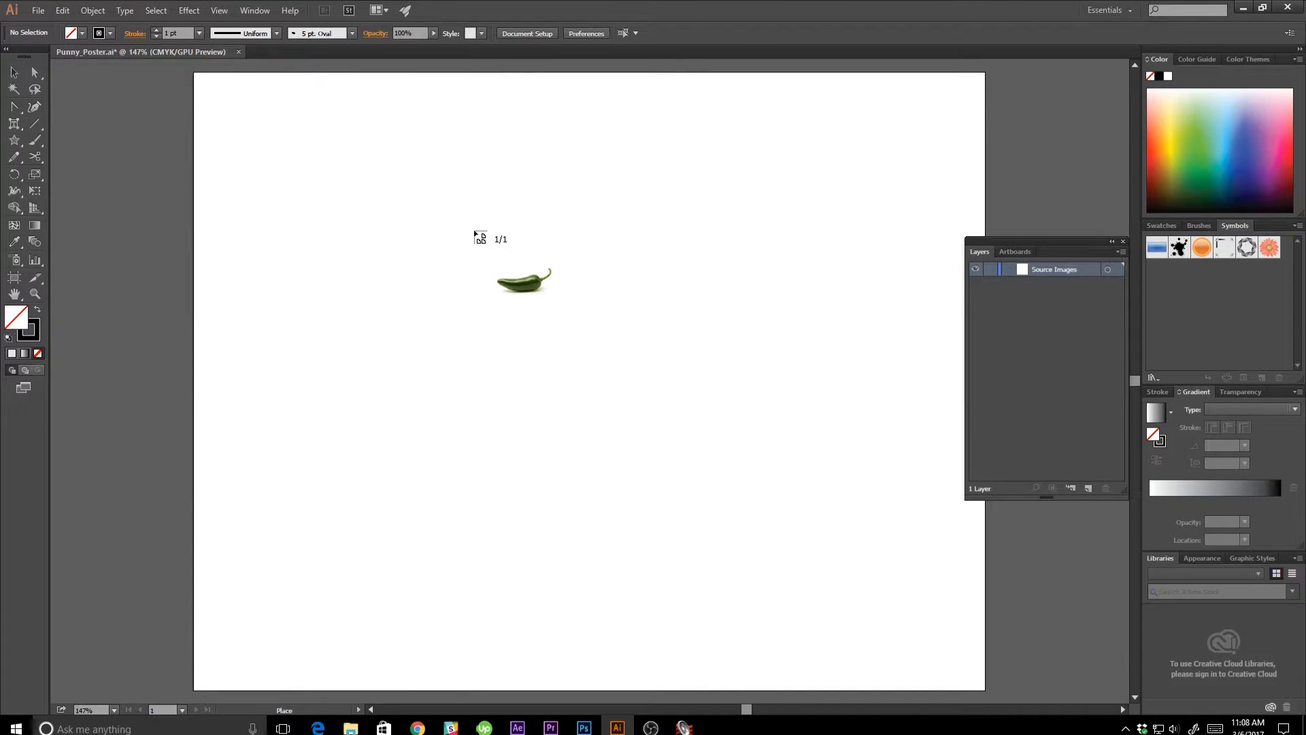
click(474, 231)
key(z)
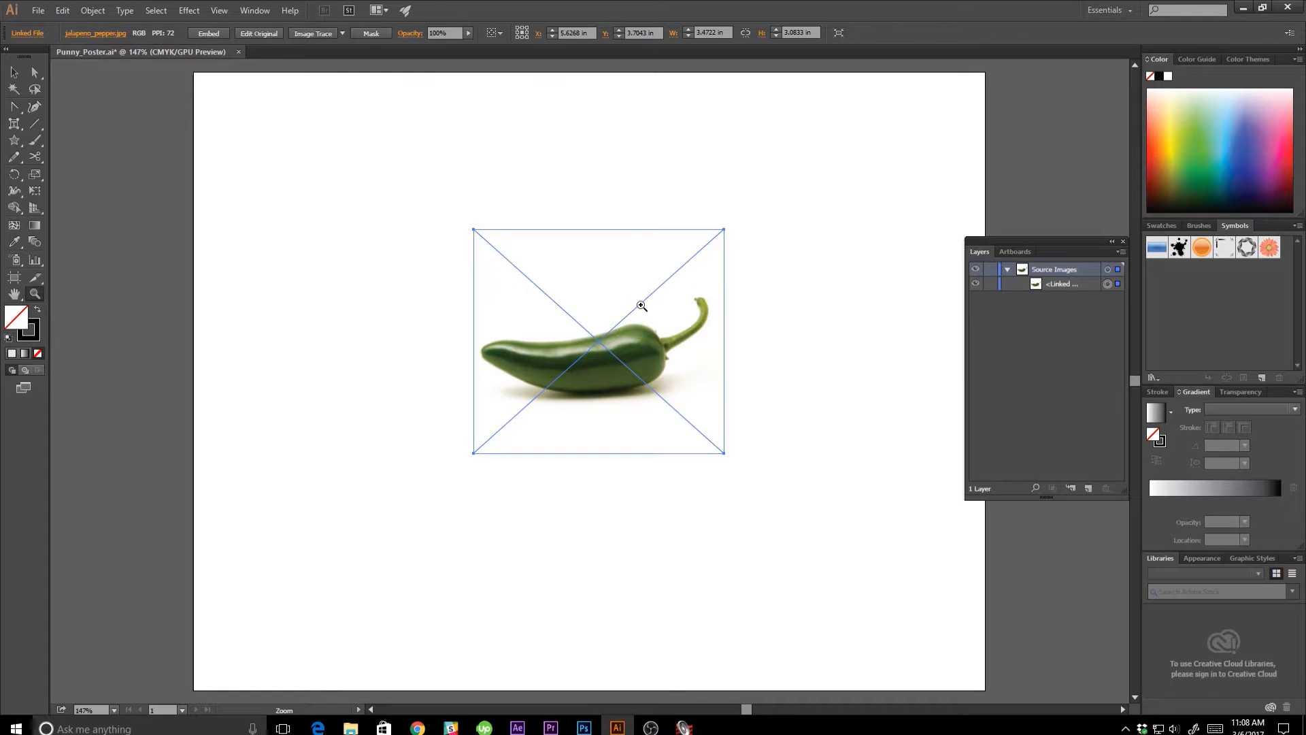
click(209, 33)
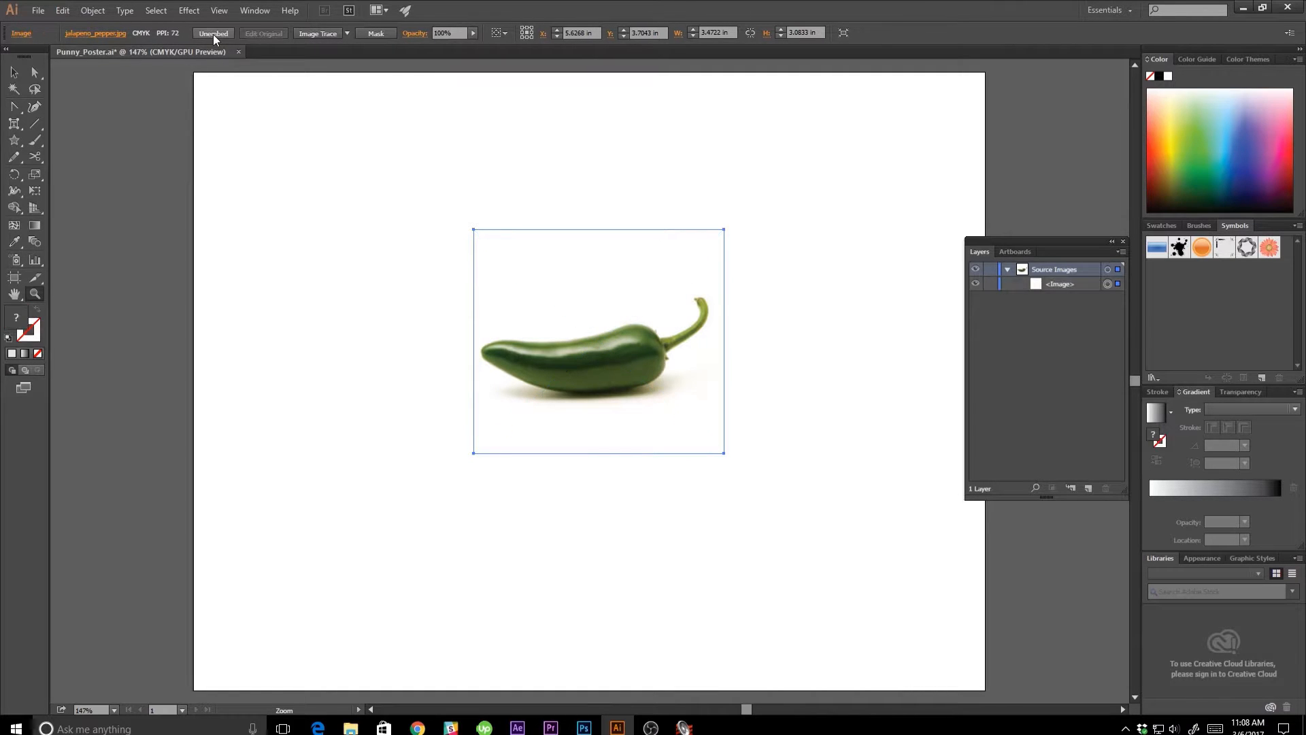
Collapse and lock the Source Images layer, and toggle its visibility off and on.
key(v)
click(1007, 270)
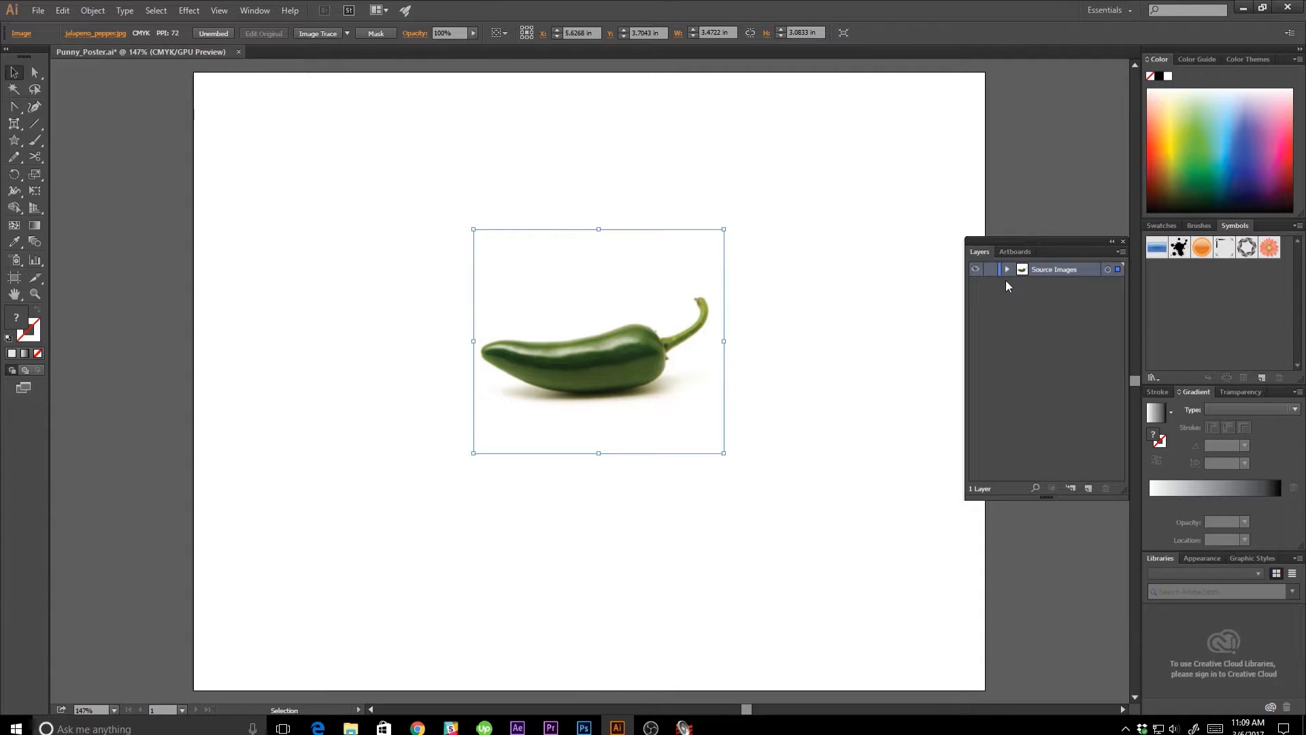
click(990, 270)
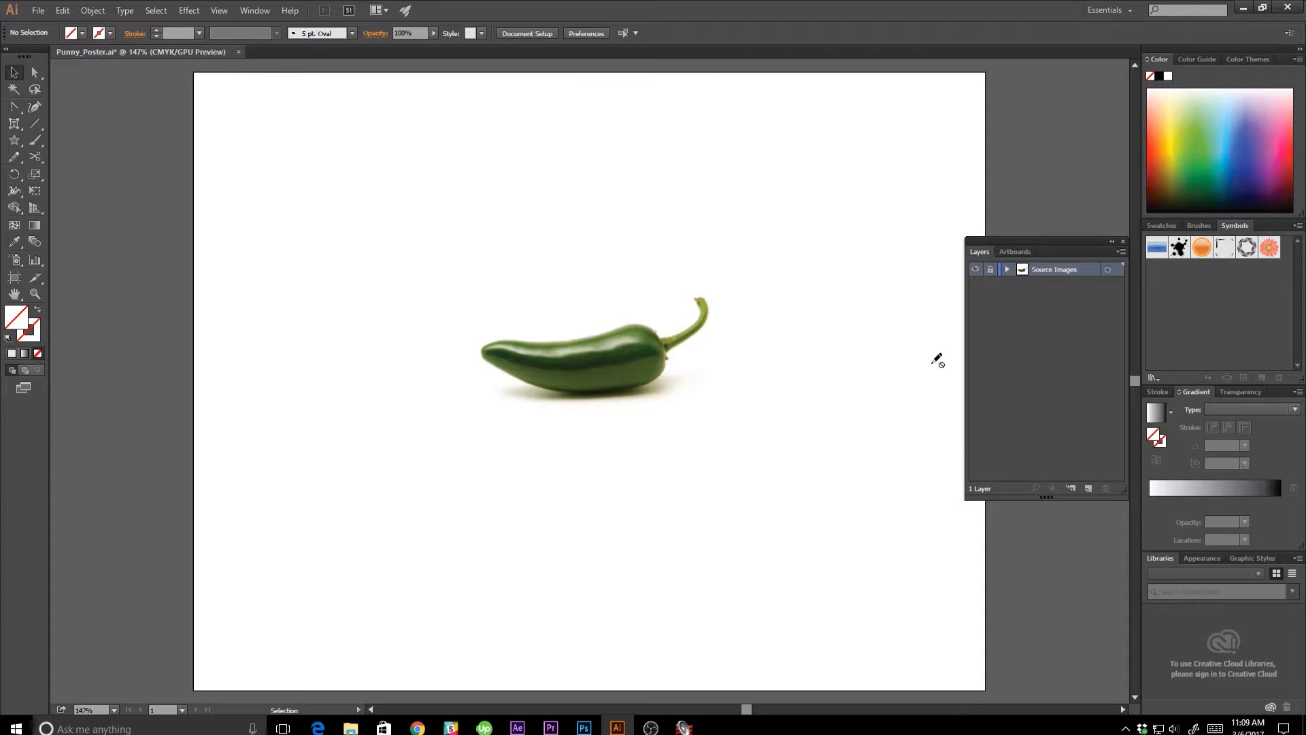
key(ctrl+1)
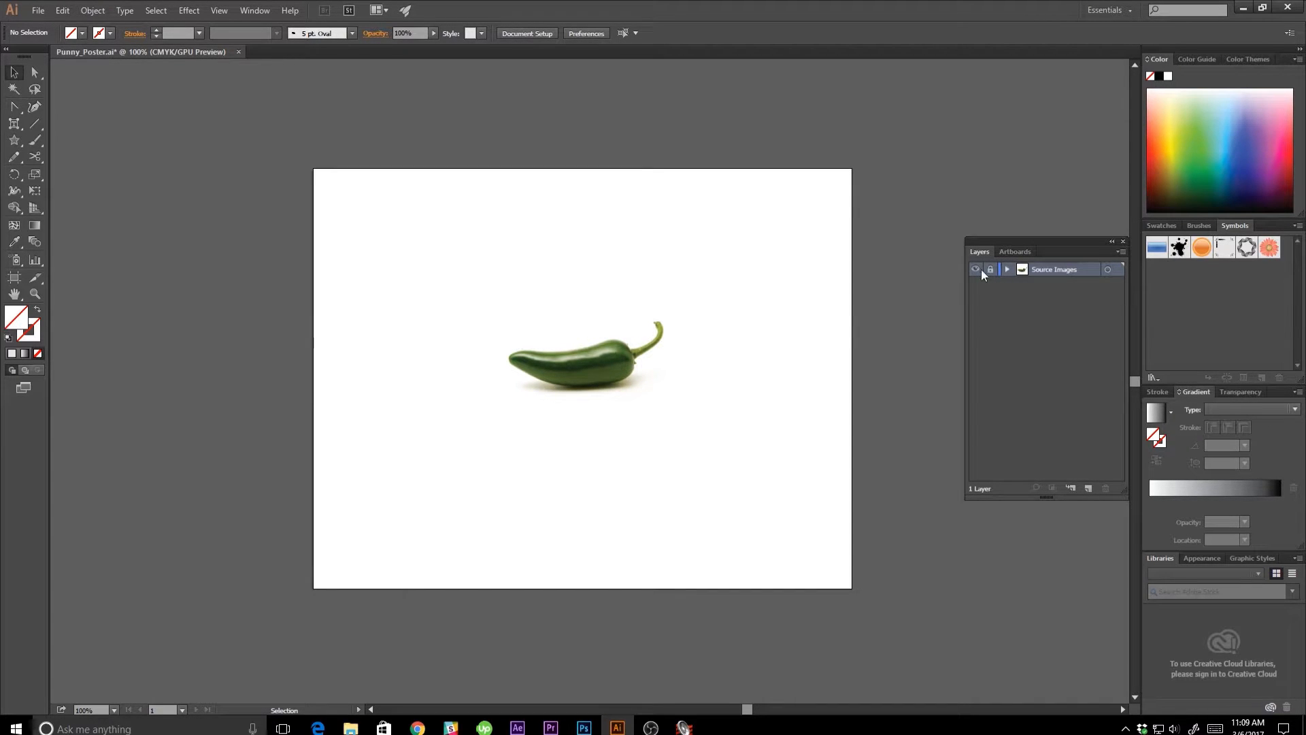
click(977, 269)
click(977, 268)
Unlock the Source Images layer, move the pepper photo just outside the artboard beside its lower-right corner, and relock the layer.
click(990, 273)
click(990, 272)
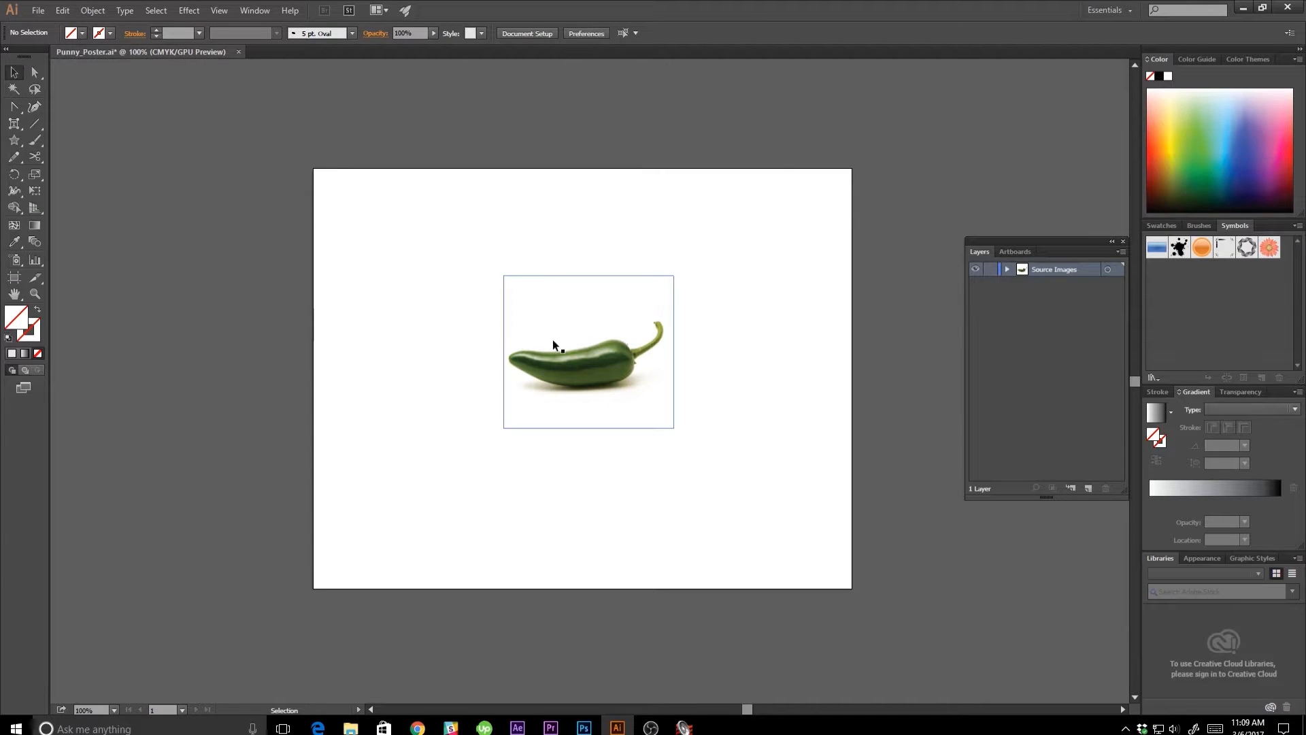
drag(557, 357, 912, 515)
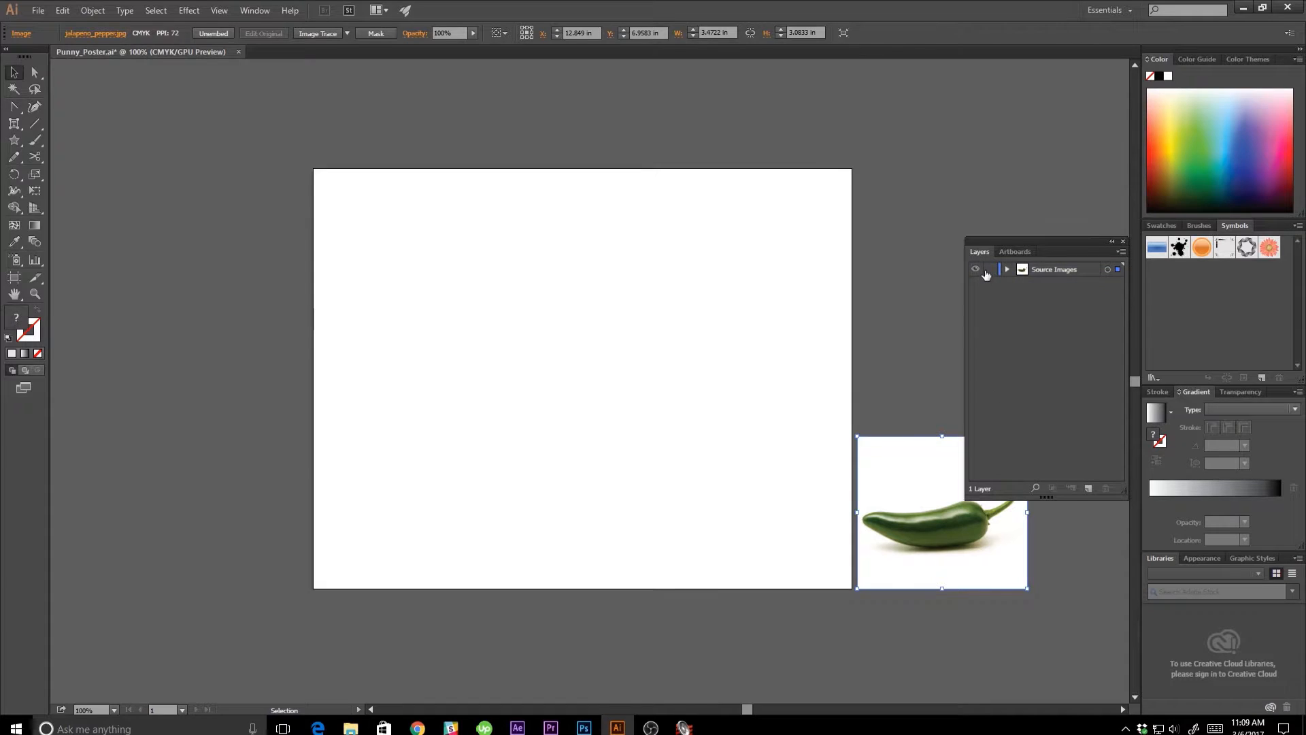
click(988, 273)
drag(624, 368, 613, 420)
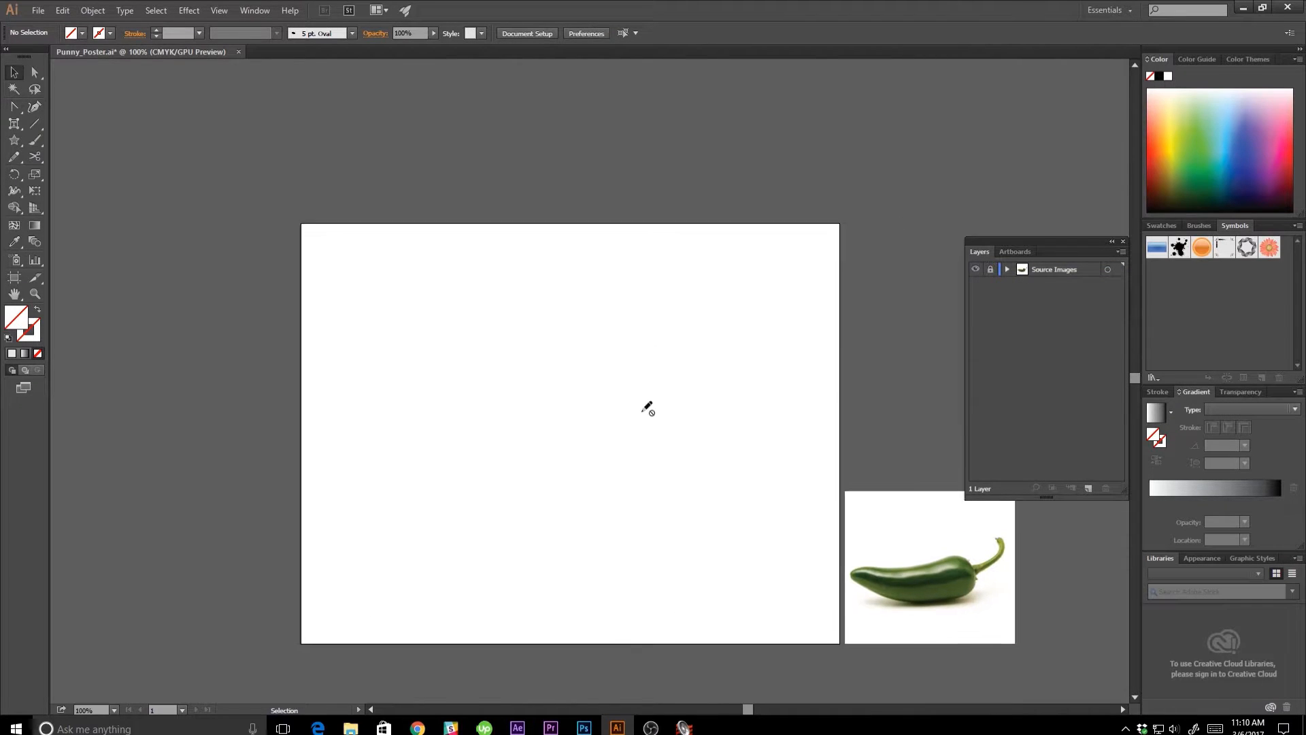
Create a new layer named "Background" above the Source Images layer.
click(1085, 490)
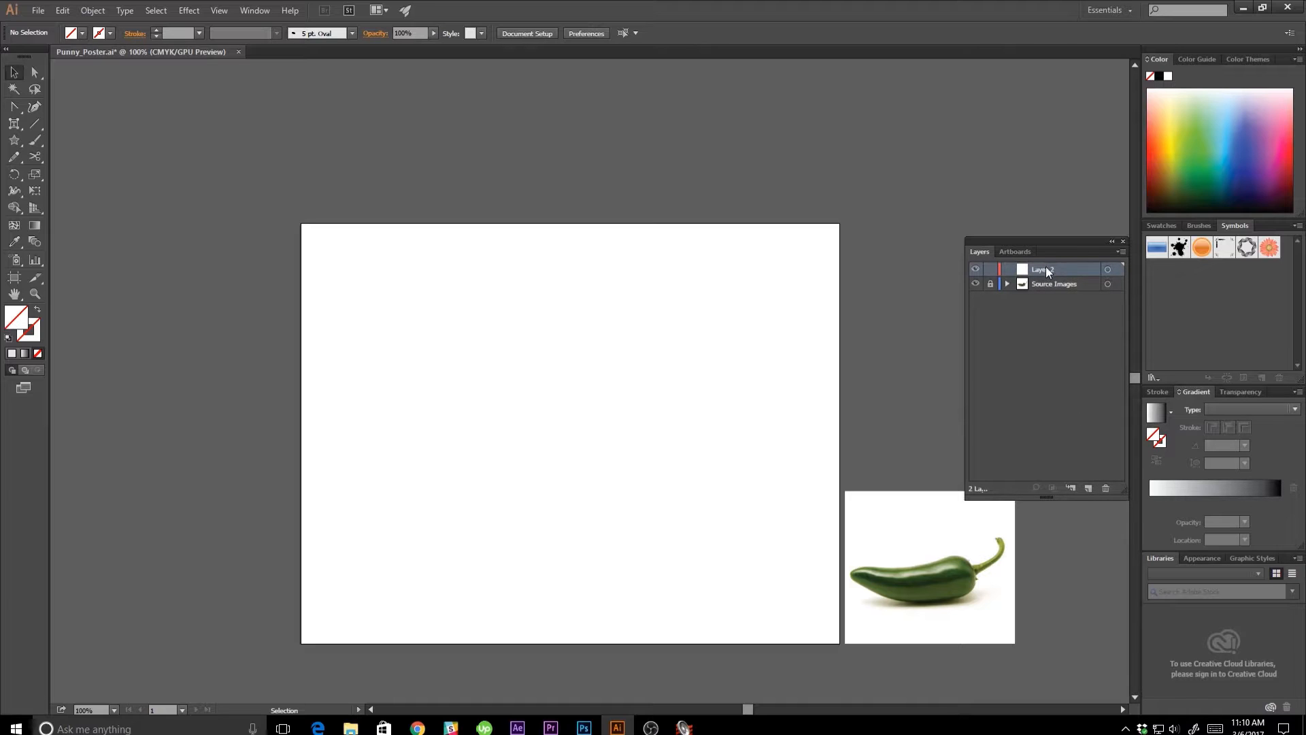
text(Background)
key(Return)
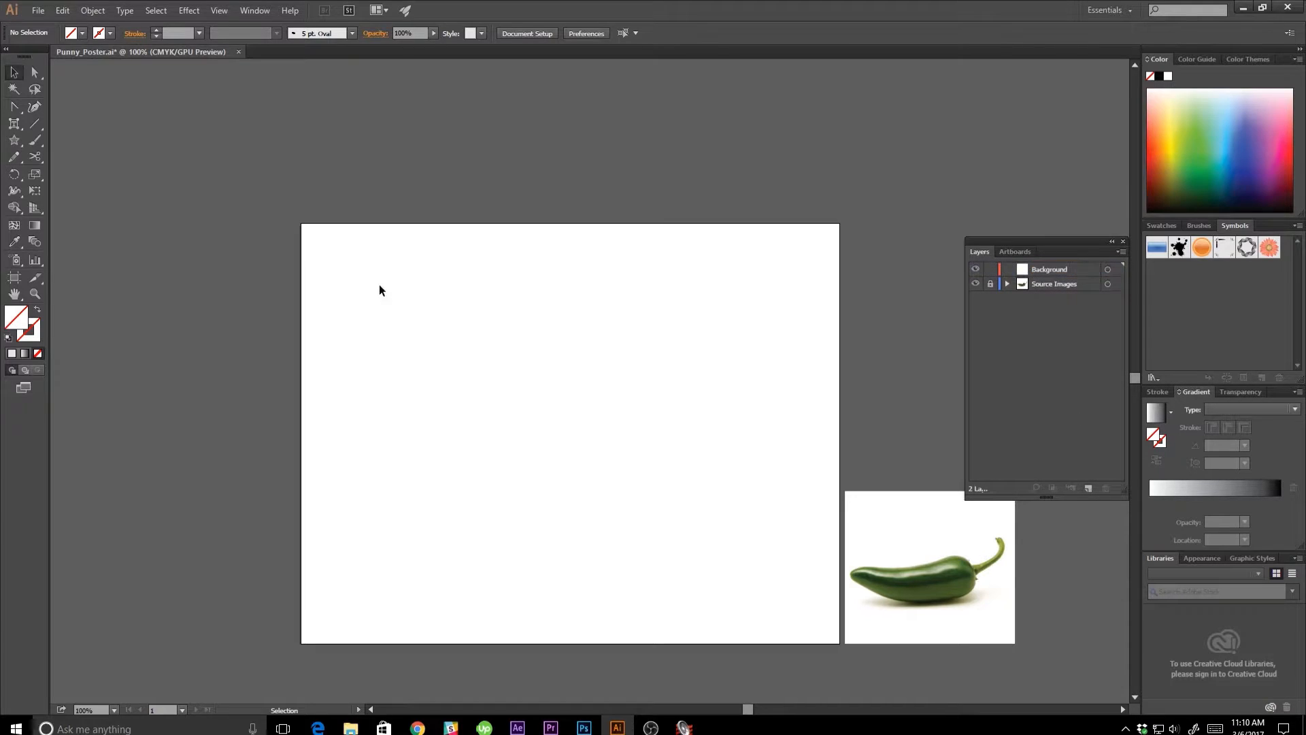
Draw a medium-gray rectangle covering the whole artboard on the Background layer and lock that layer.
key(m)
click(81, 33)
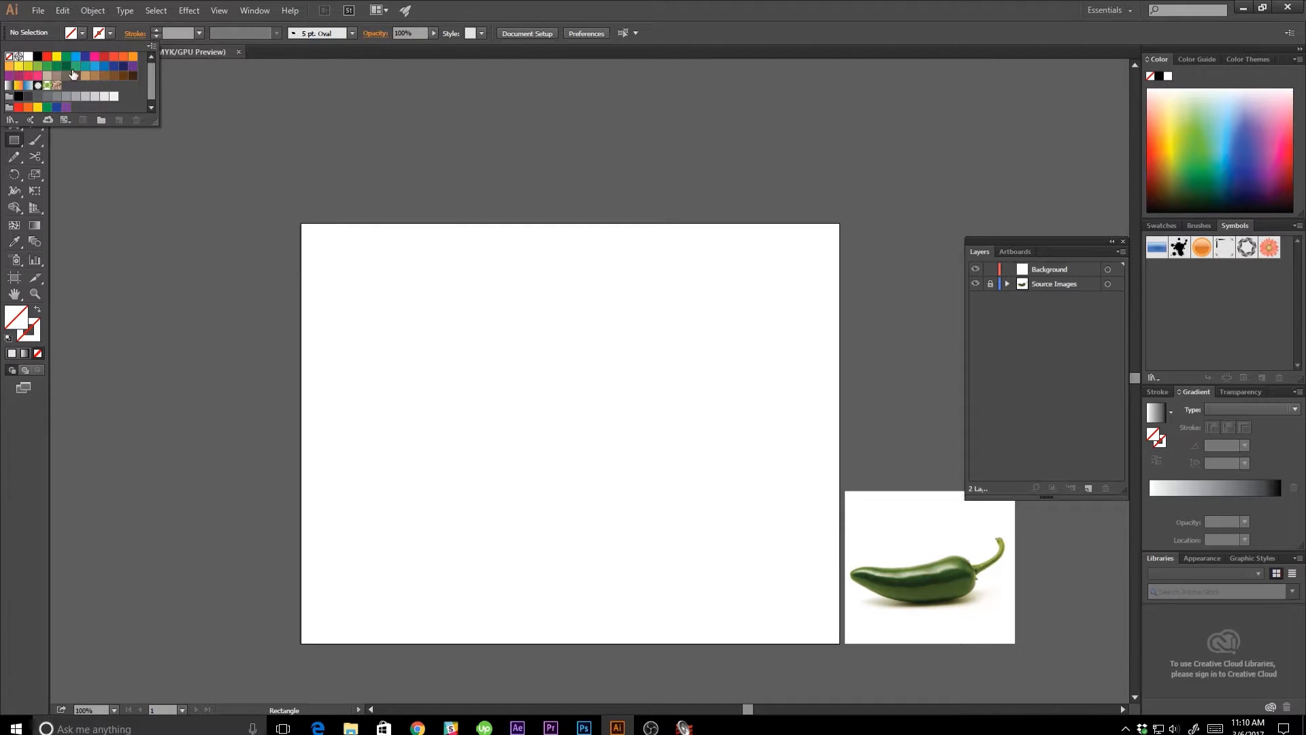
click(65, 97)
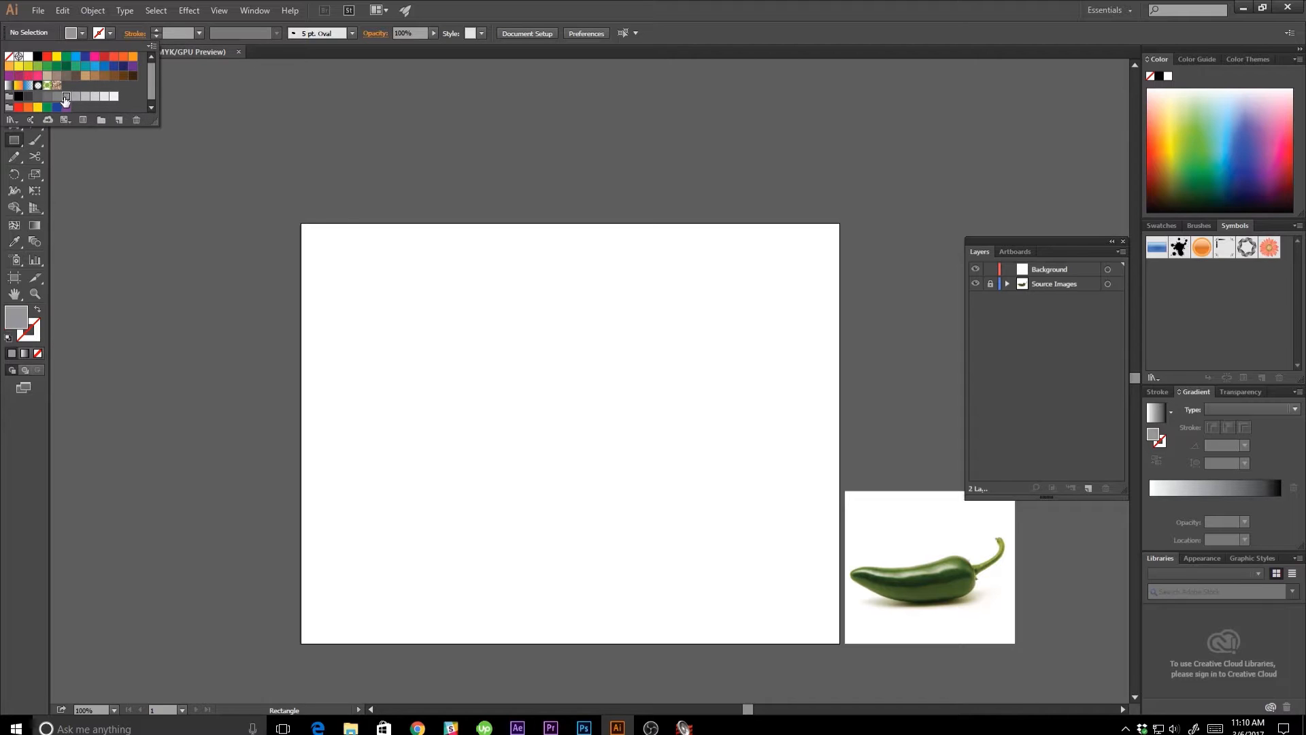
click(299, 223)
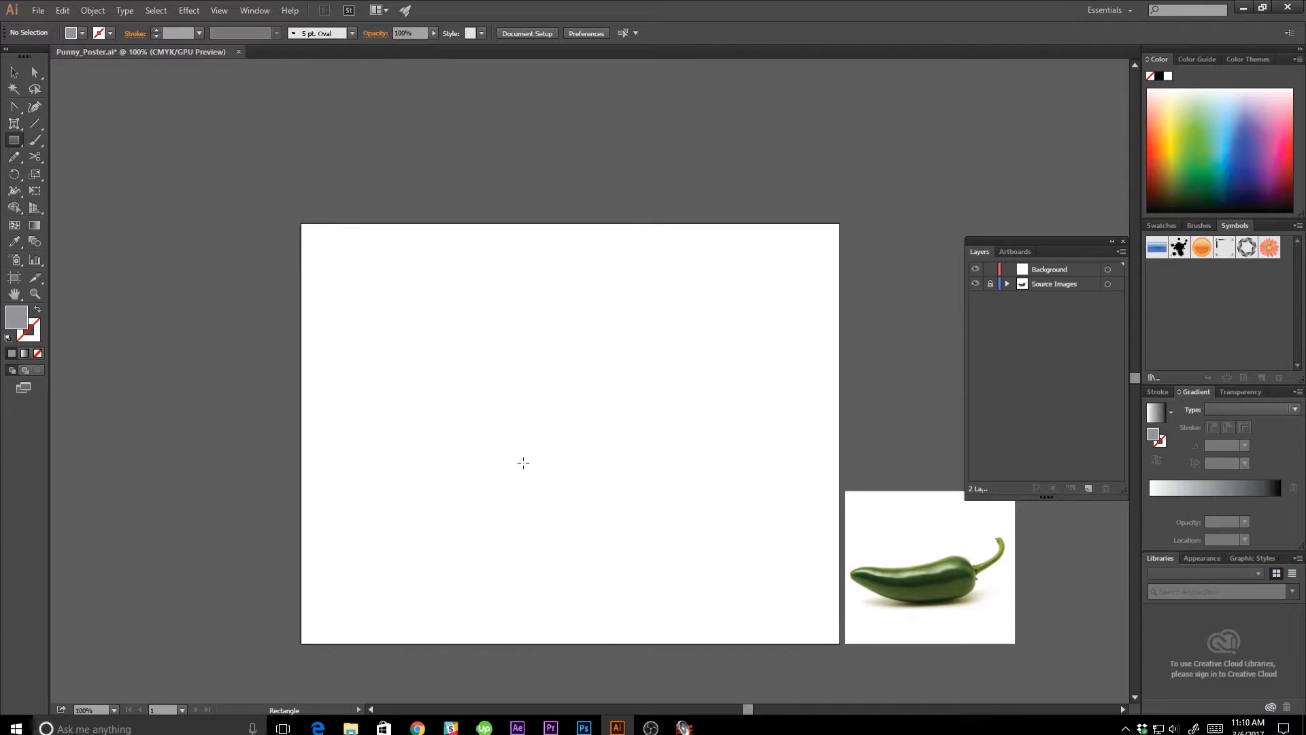
drag(301, 223, 840, 644)
key(v)
click(876, 403)
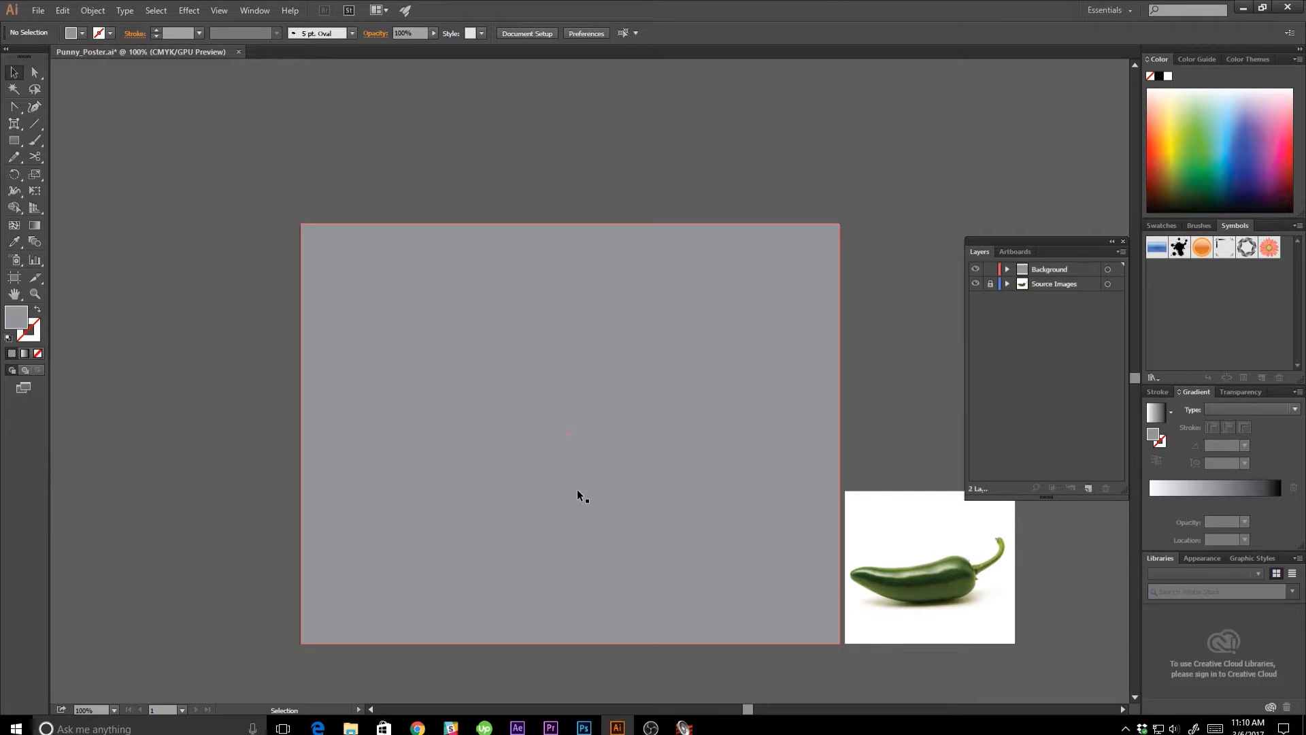
click(990, 269)
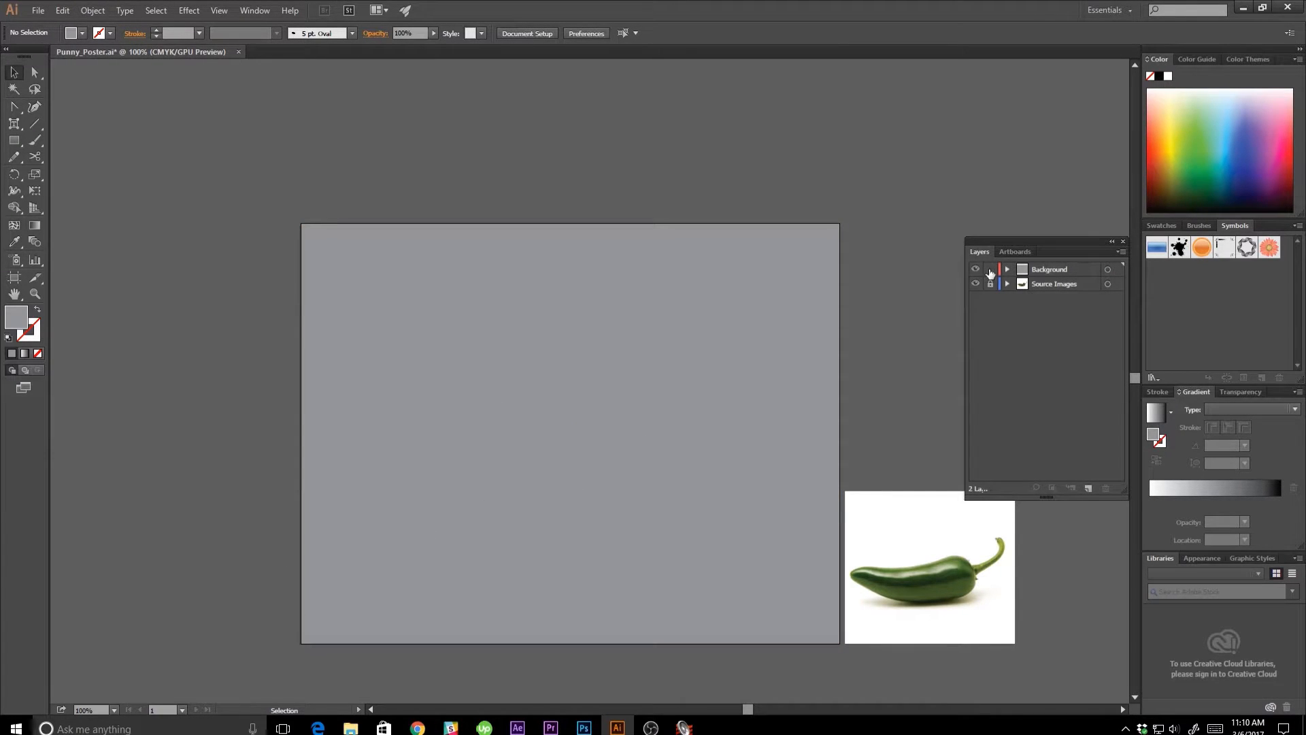
Create a new layer named "Jalapeño" above the Background layer.
click(1057, 271)
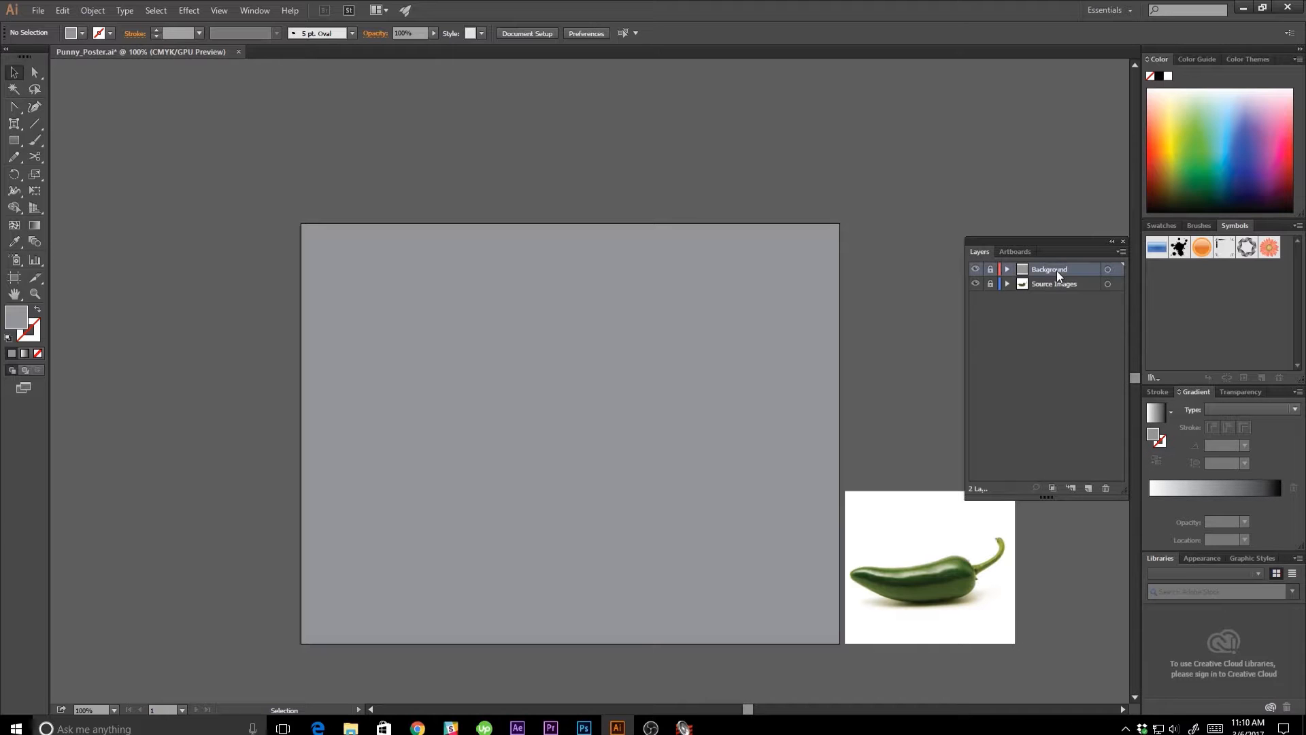
click(1088, 488)
double_click(1055, 268)
text(Jalapen)
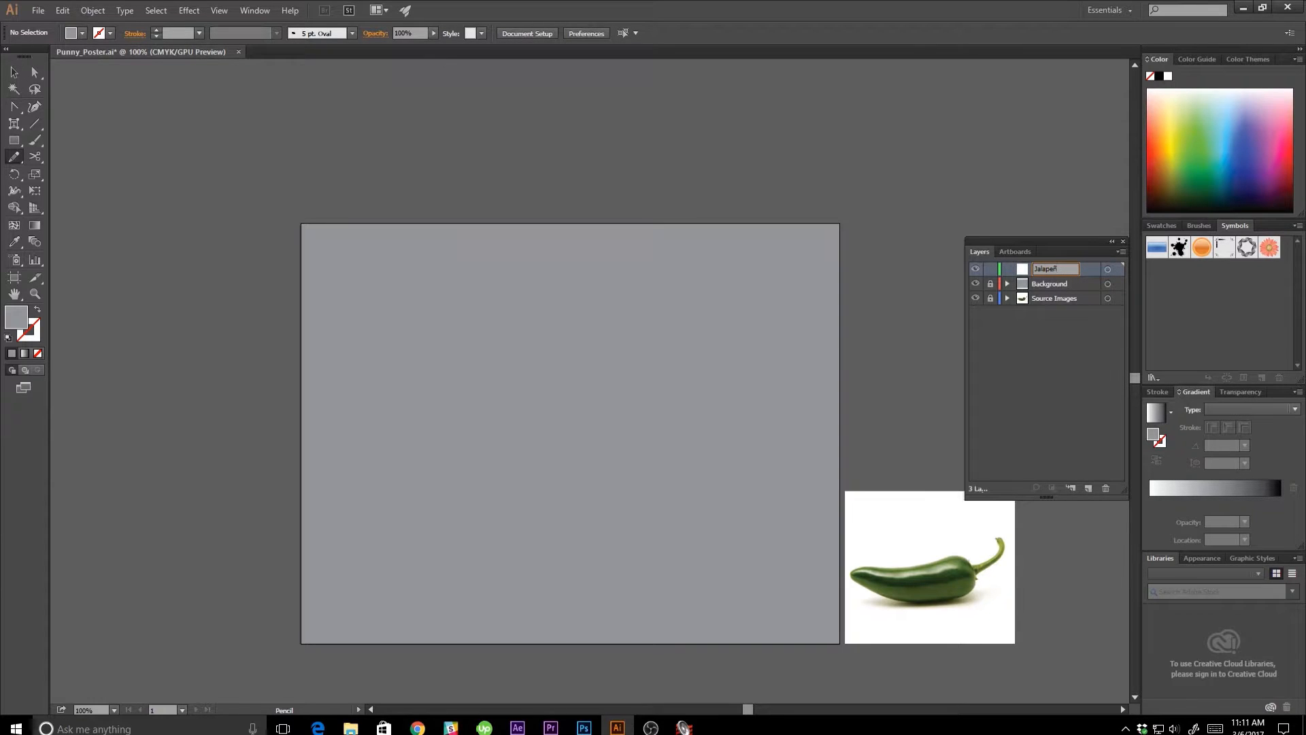
key(Return)
Trace the pepper's body without its stem as a closed curved Pen tool path on the Jalapeño layer and deselect it.
key(ctrl+plus)
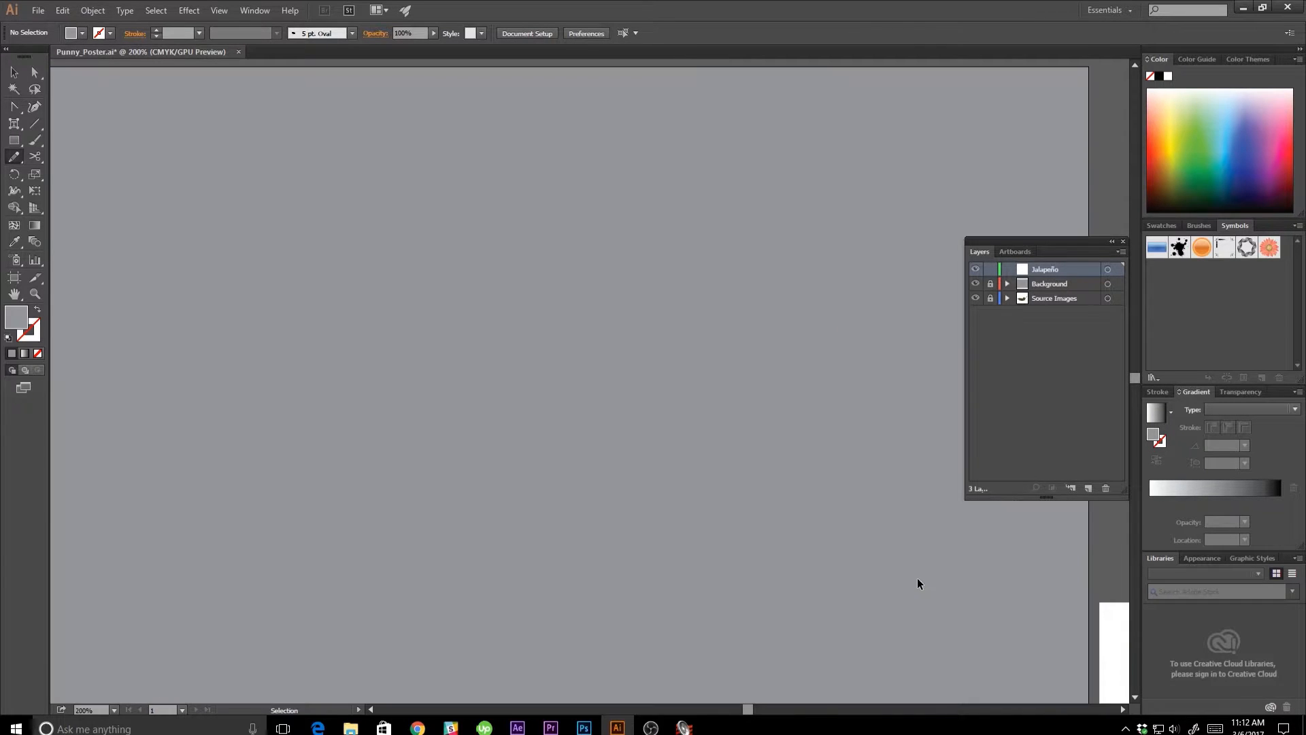
drag(921, 574, 366, 353)
drag(588, 454, 655, 415)
key(ctrl+plus)
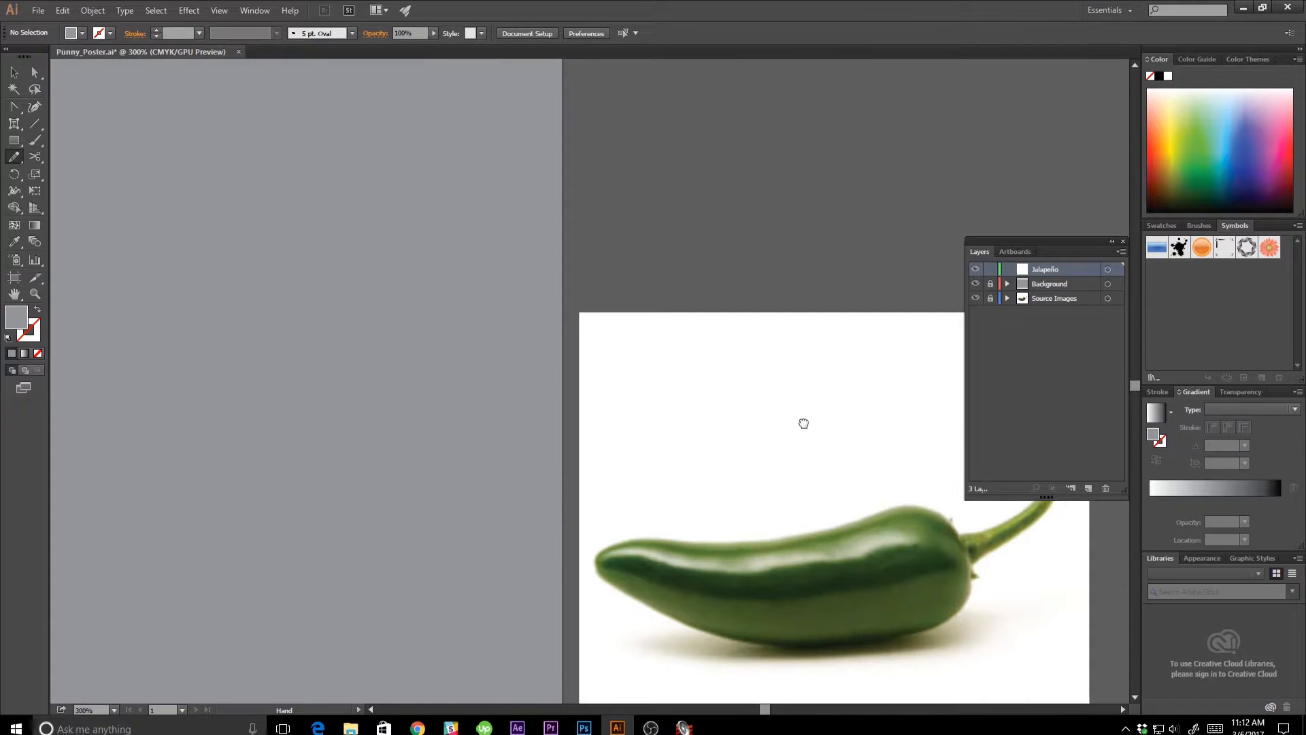
drag(836, 438, 671, 358)
key(p)
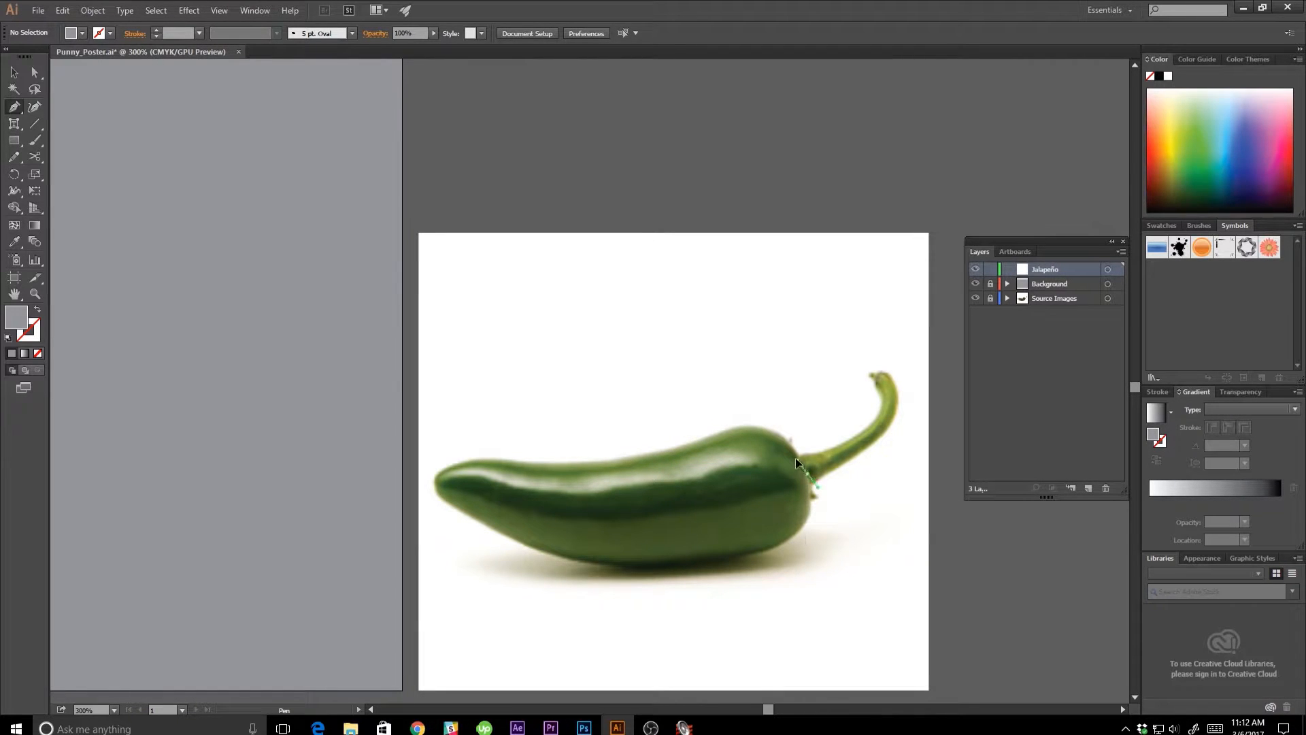
drag(796, 460, 798, 446)
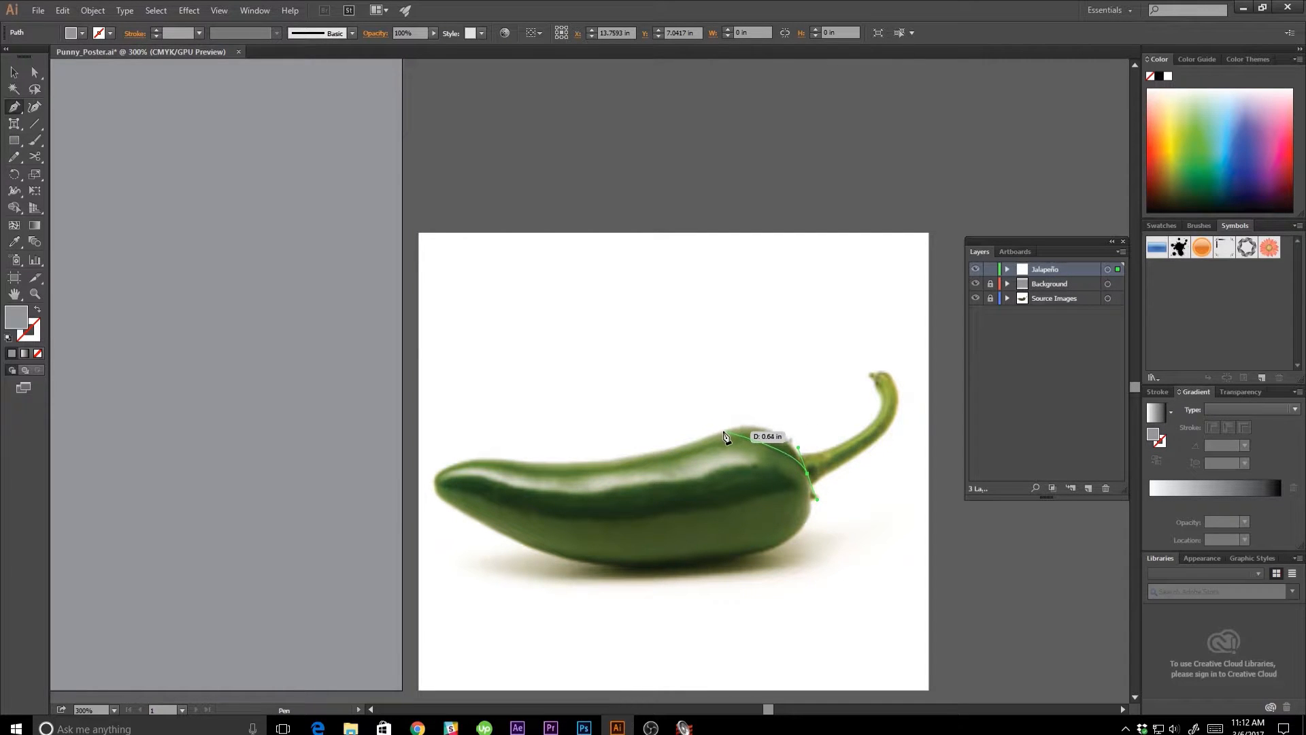
drag(721, 431, 665, 452)
drag(665, 451, 665, 452)
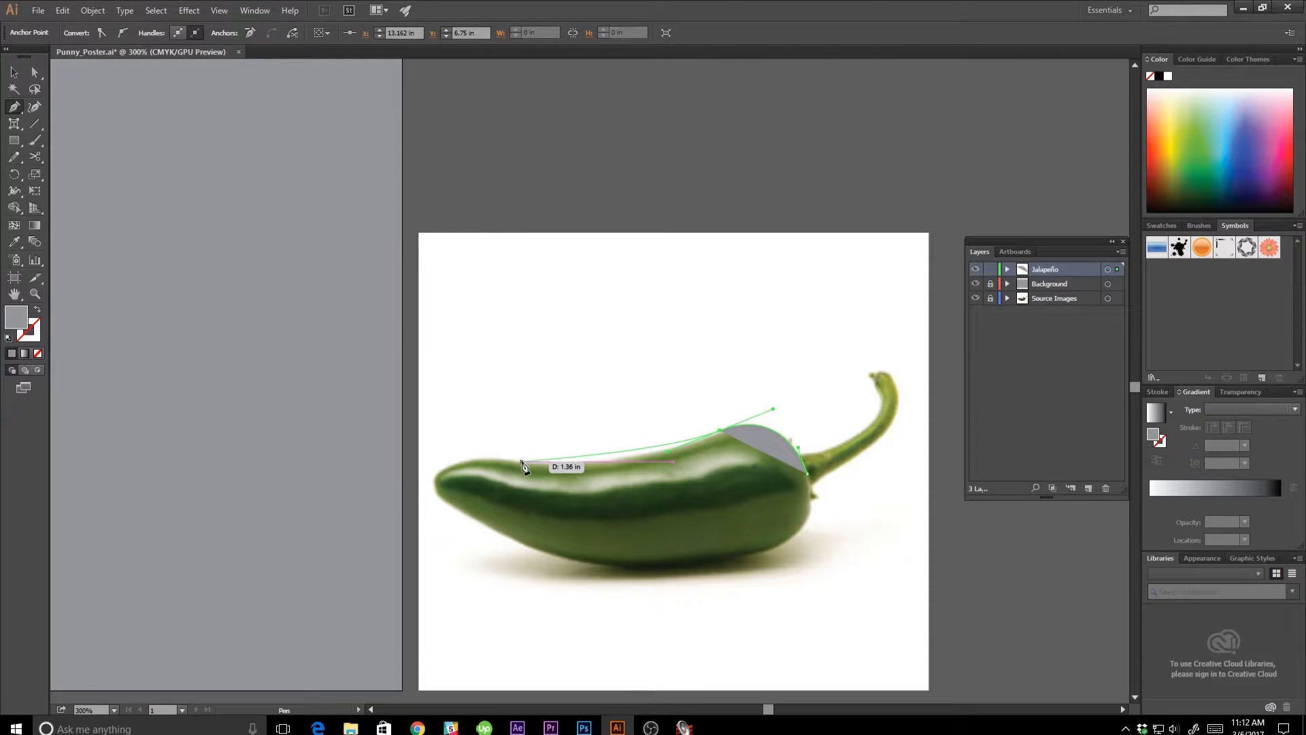
drag(524, 463, 498, 530)
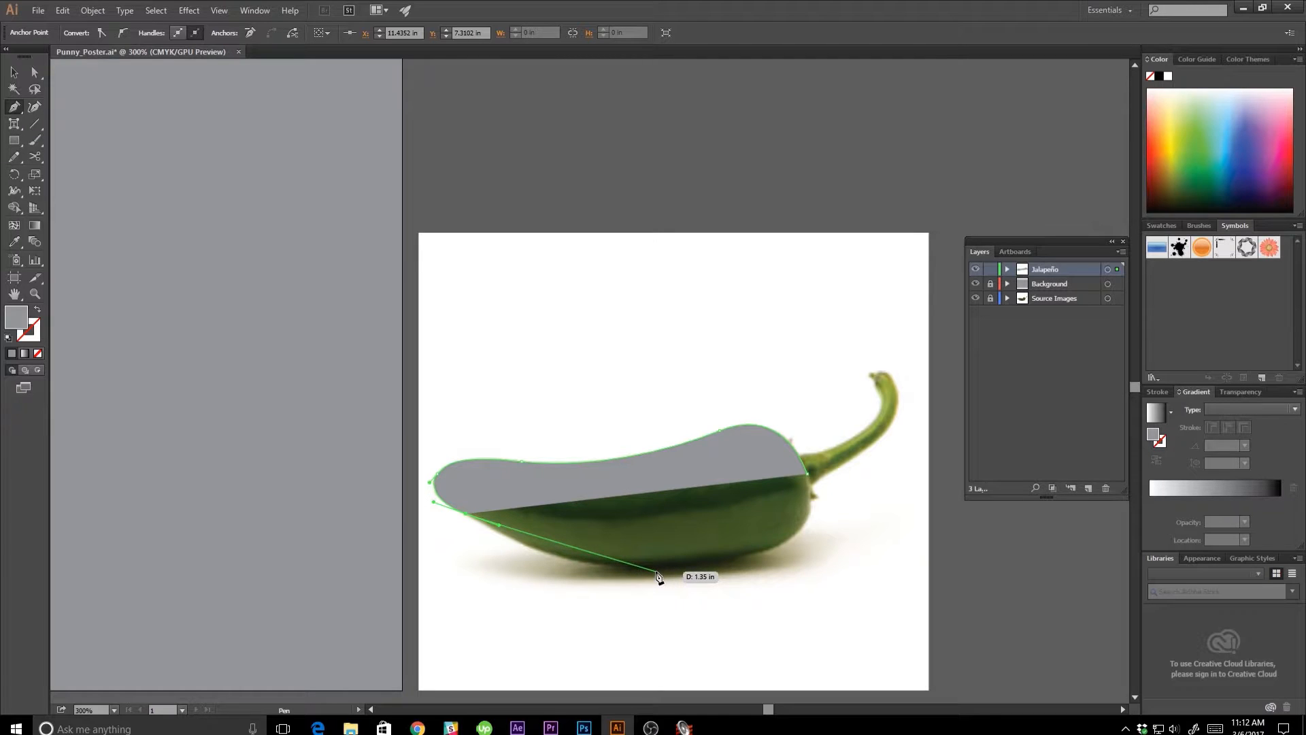
drag(657, 572, 803, 454)
key(v)
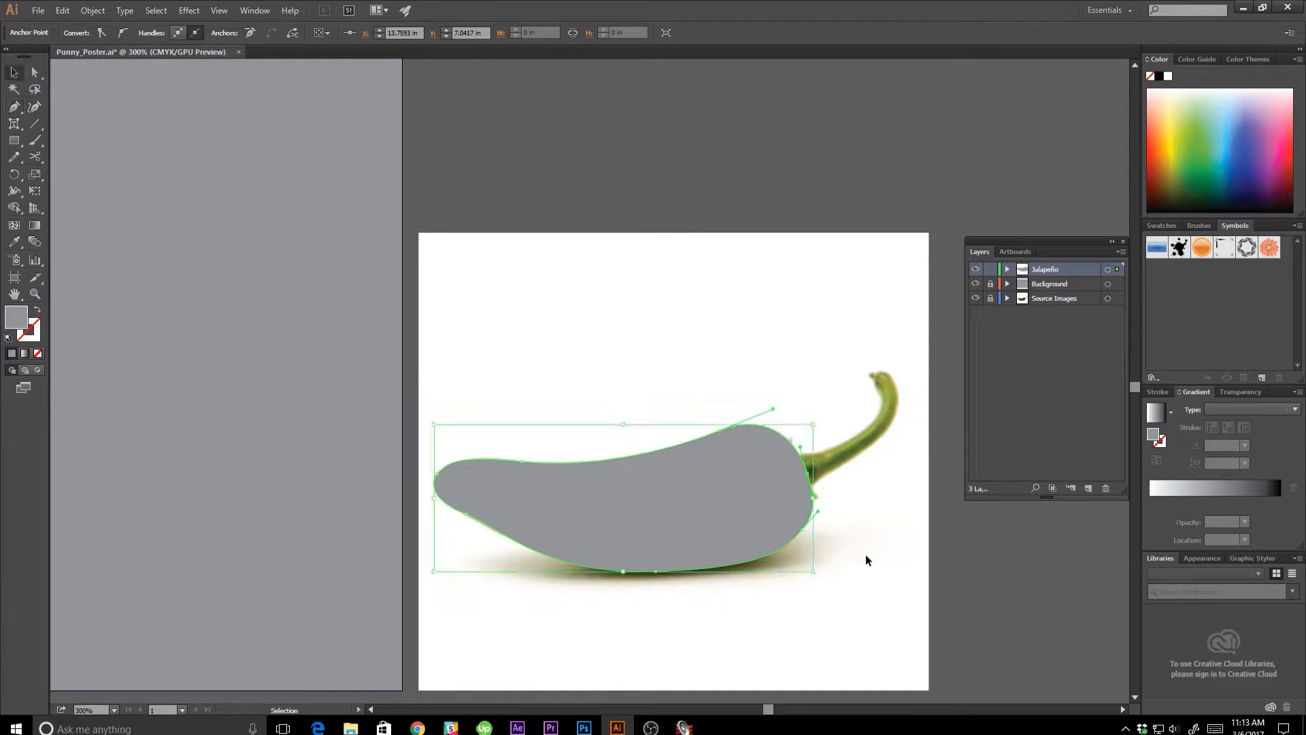
click(725, 620)
Move the traced body shape above the pepper in the photo and fill it with olive green sampled from the pepper's lower part.
drag(653, 554, 660, 406)
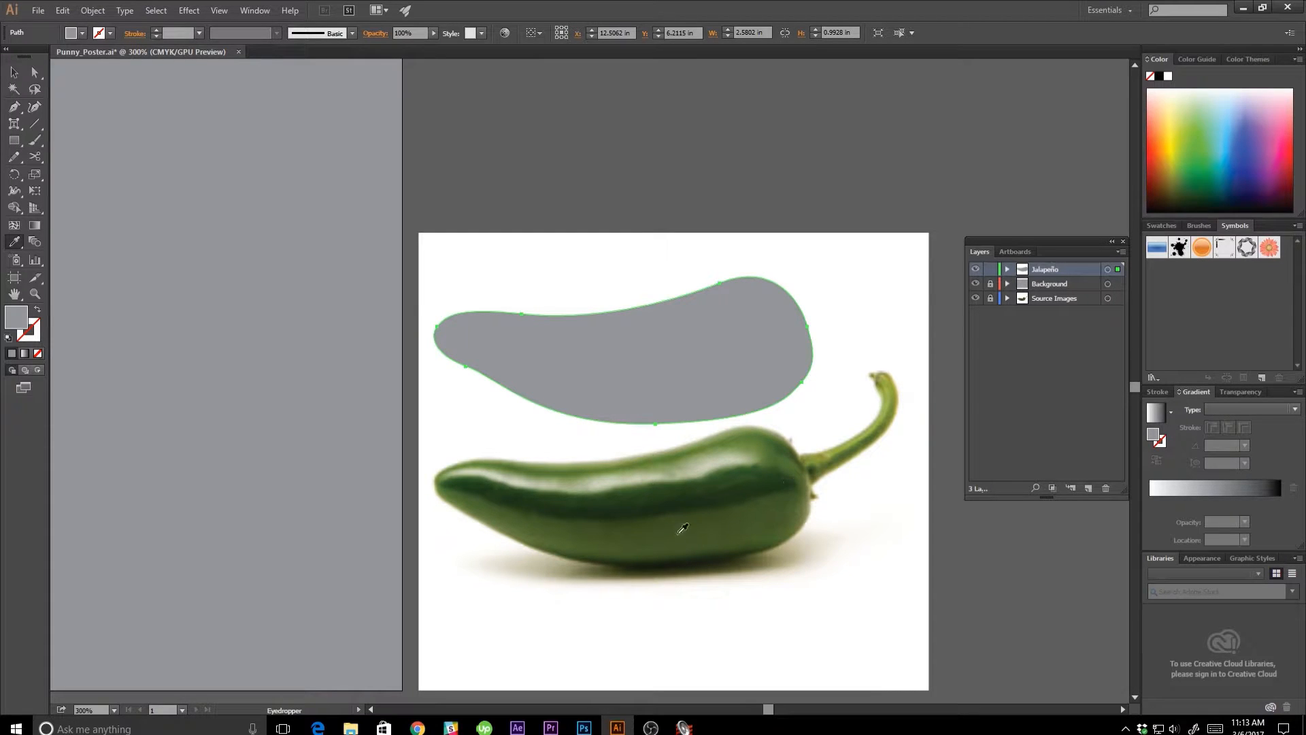
click(632, 524)
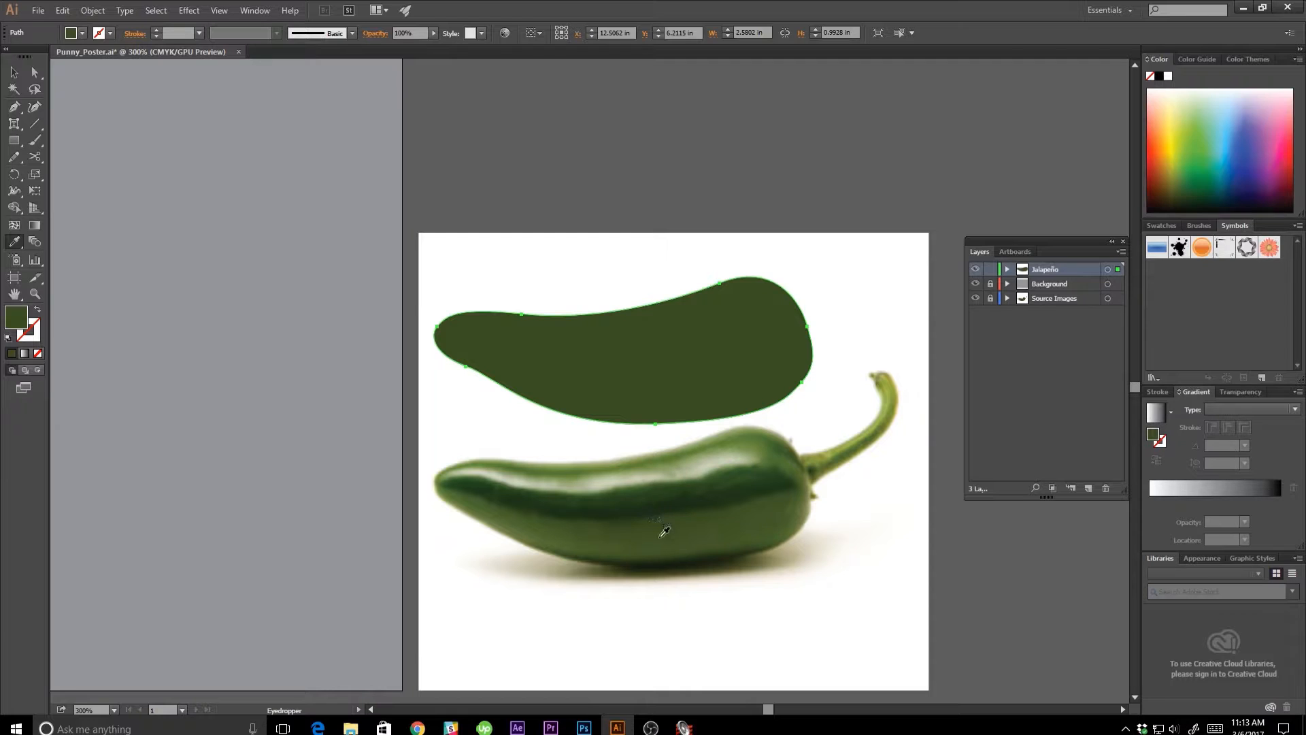
click(573, 536)
click(573, 537)
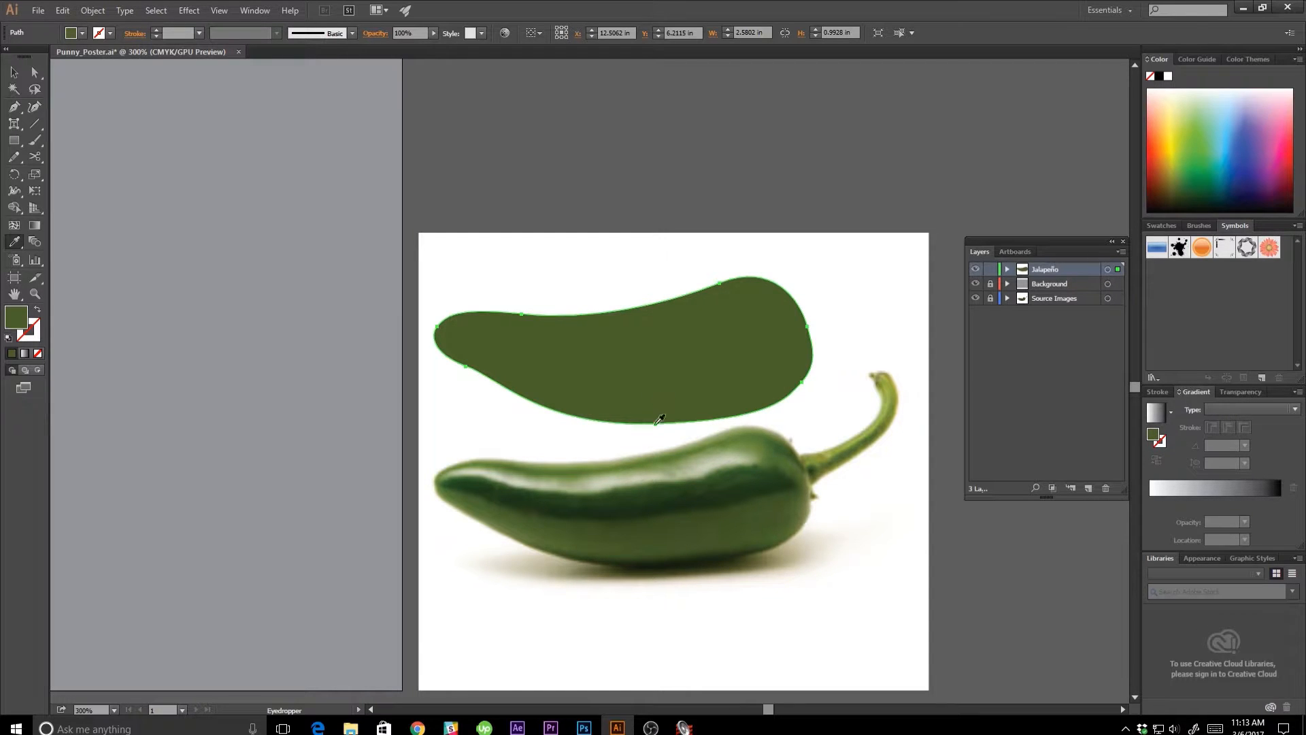
key(v)
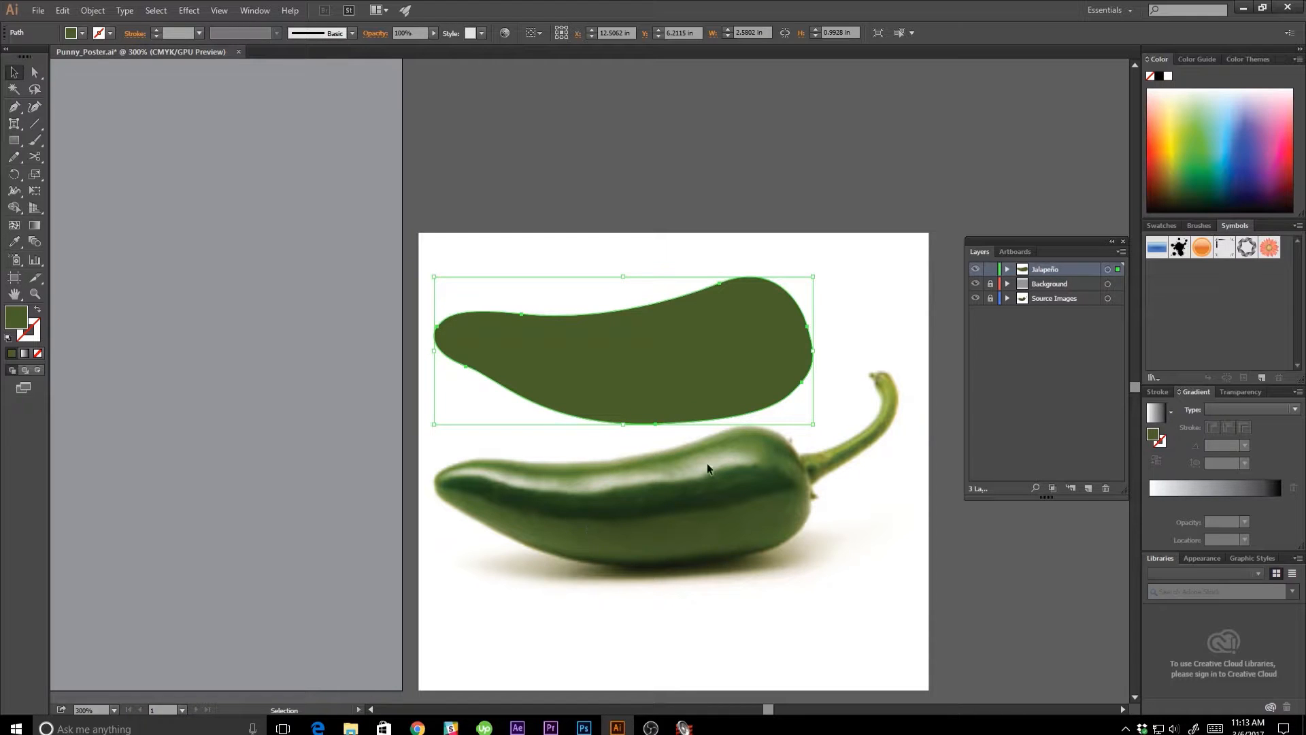
click(608, 613)
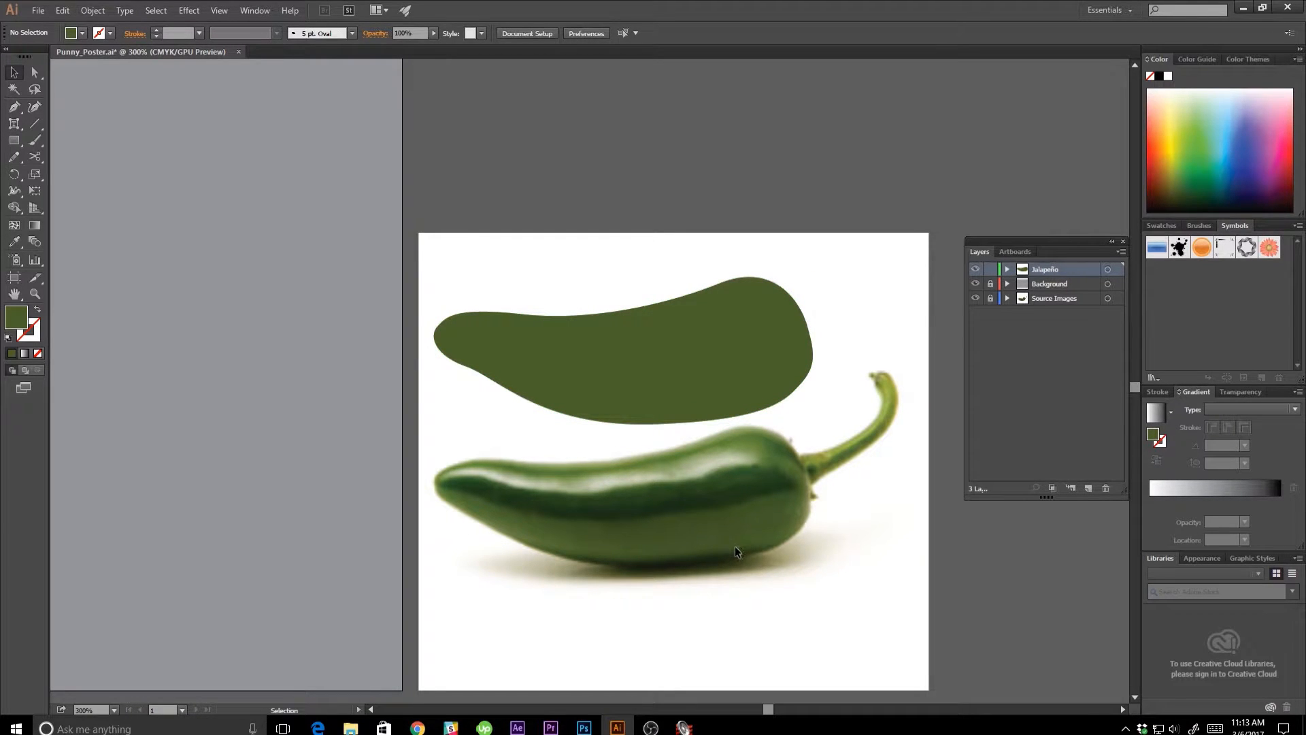
Outline the dark shaded band along the photographed pepper's middle with the Pencil tool as a closed shape.
key(n)
drag(616, 516, 791, 488)
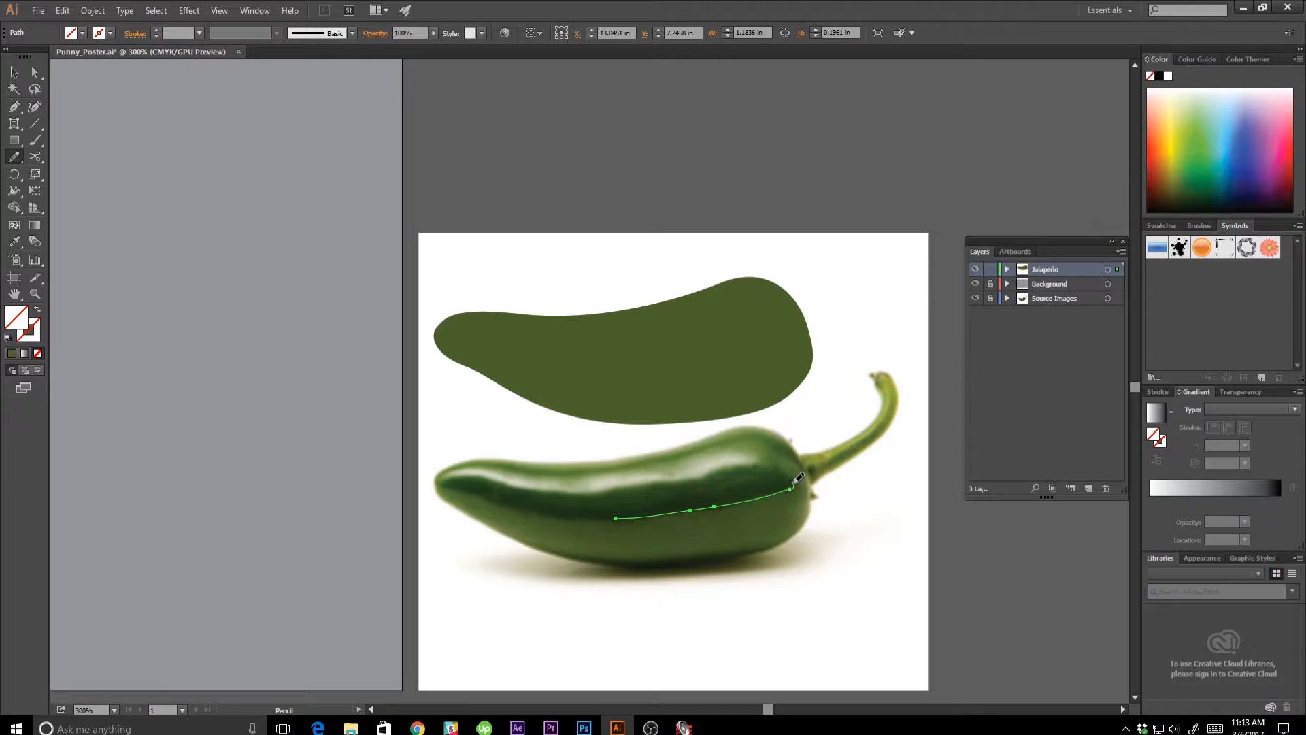
mouse_move(794, 484)
mouse_down()
mouse_move(788, 468)
mouse_move(744, 460)
mouse_move(657, 477)
mouse_up()
mouse_move(447, 474)
mouse_down()
mouse_move(503, 503)
mouse_move(618, 520)
mouse_up()
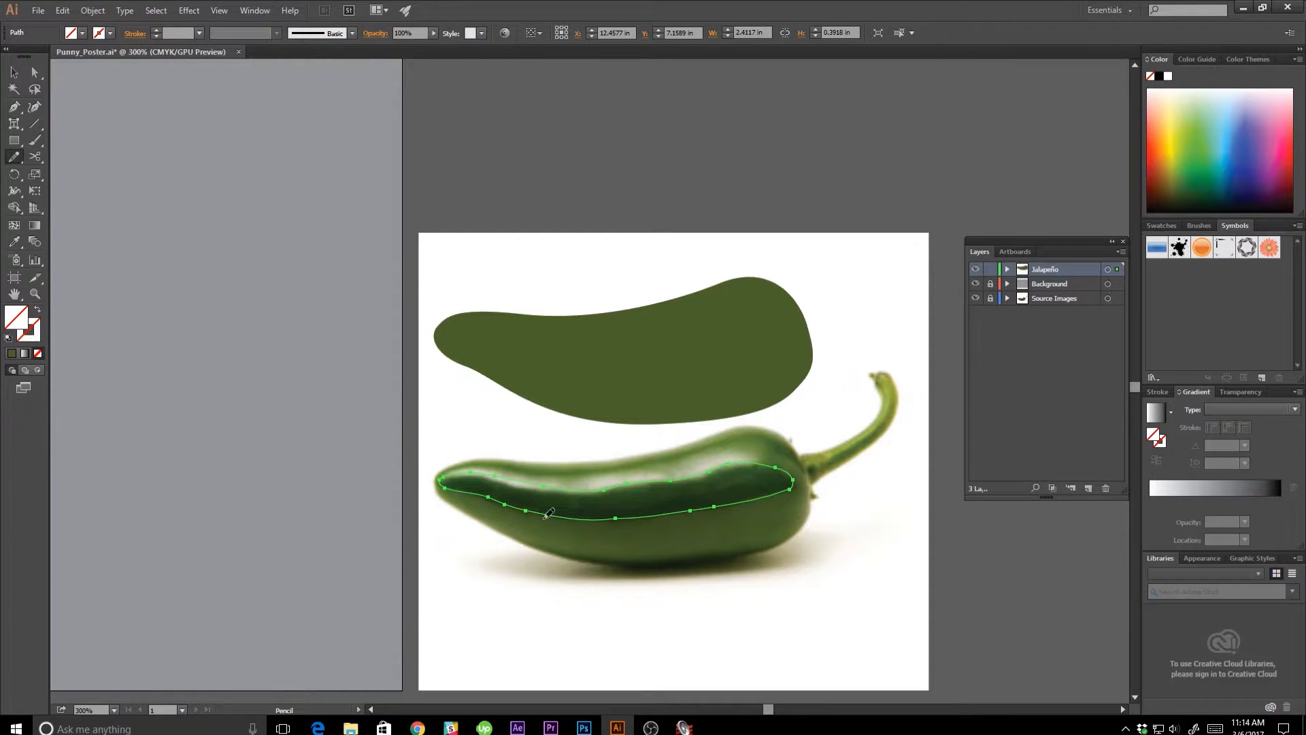
Fill the outlined dark band with dark green sampled from the photo, move it onto the olive body shape and deselect it.
key(i)
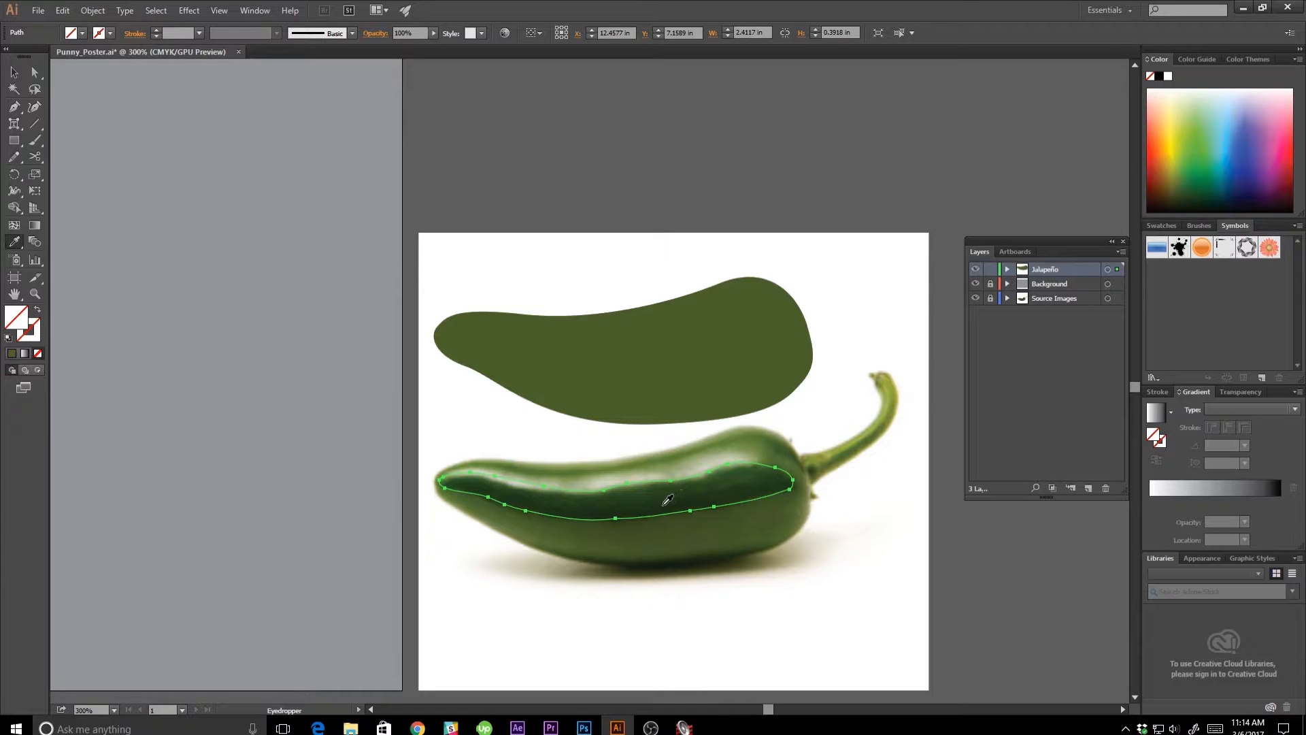
click(666, 502)
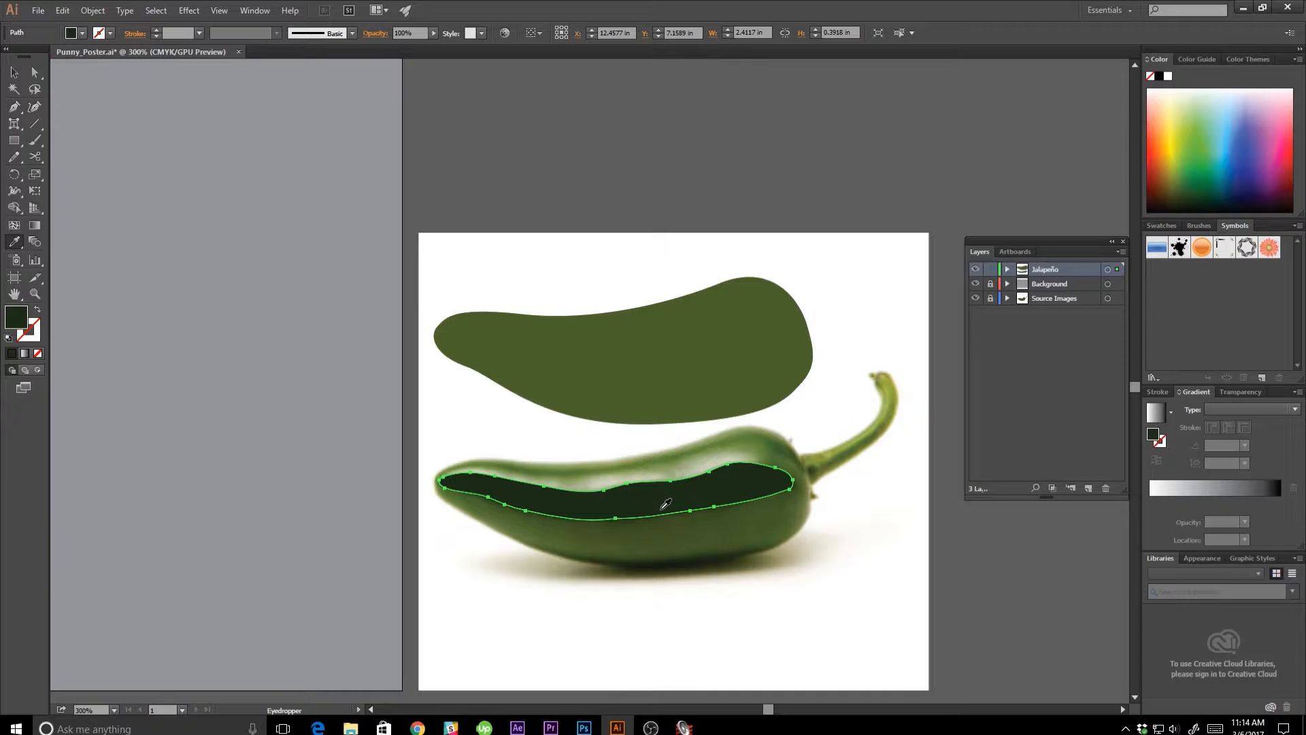
key(v)
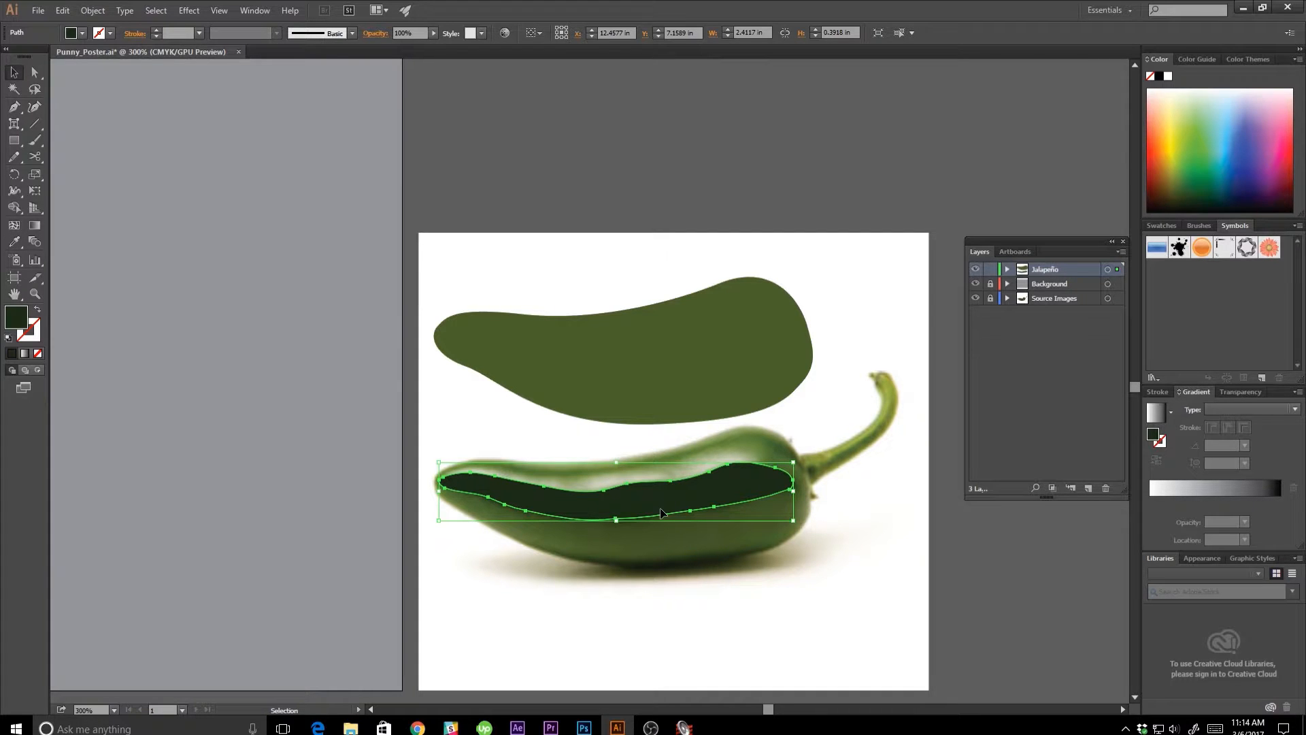
drag(662, 511, 668, 366)
click(517, 456)
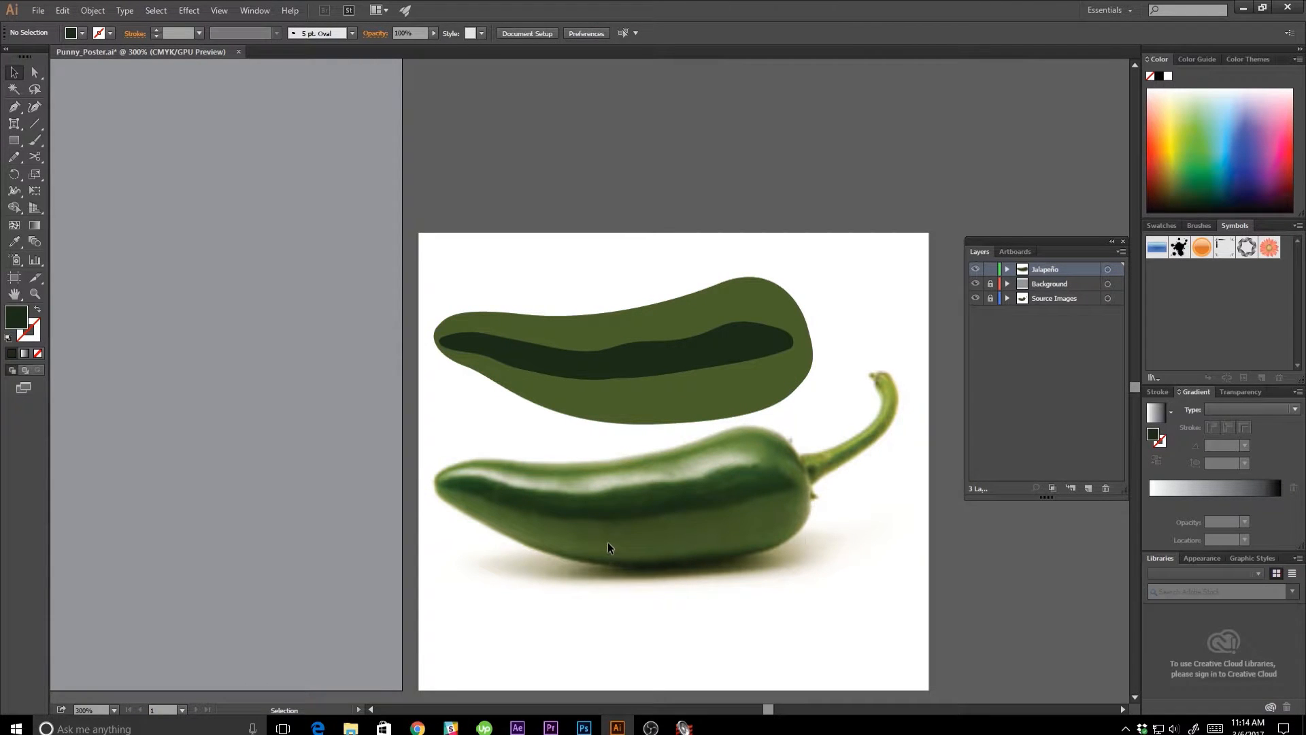
Outline the bright highlight along the photographed pepper's upper side with the Pencil tool and fill it with pale green sampled from the highlight.
key(n)
mouse_move(709, 474)
mouse_down()
mouse_move(754, 464)
mouse_move(759, 451)
mouse_move(571, 475)
mouse_move(466, 463)
mouse_move(446, 477)
mouse_move(582, 494)
mouse_move(721, 468)
mouse_up()
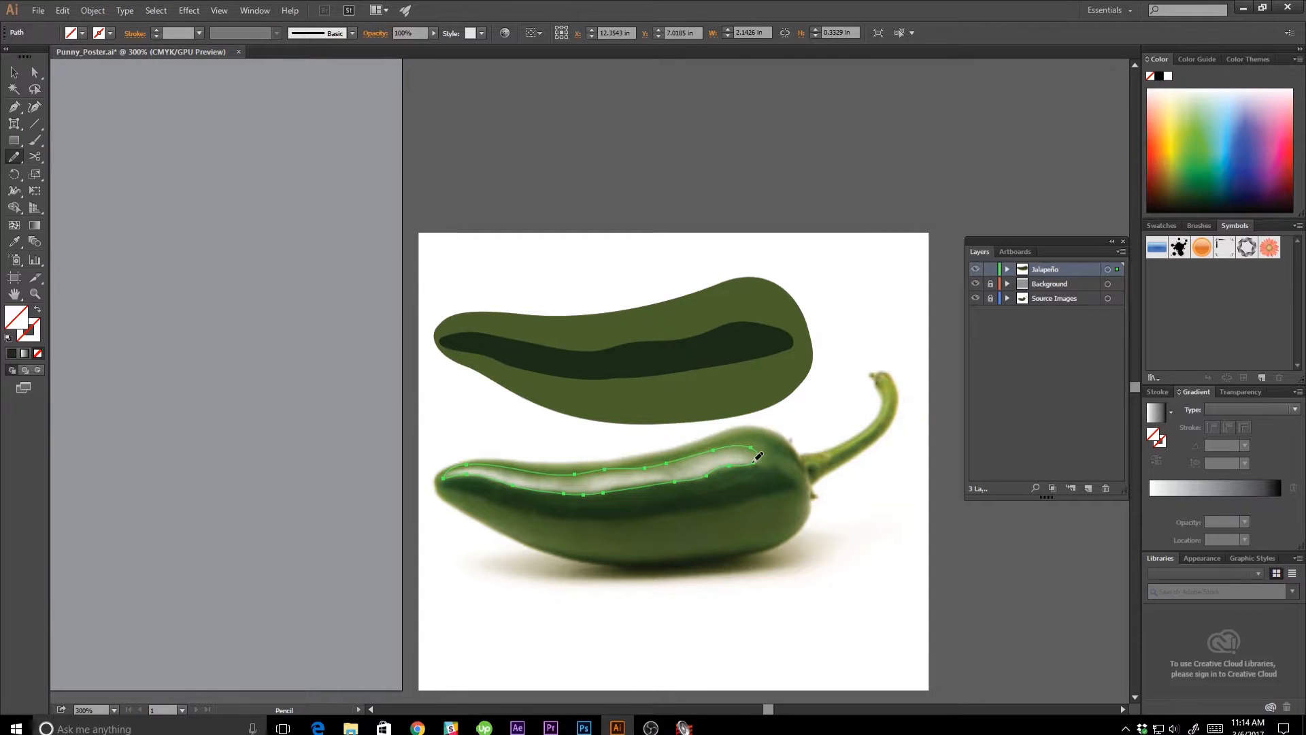
key(i)
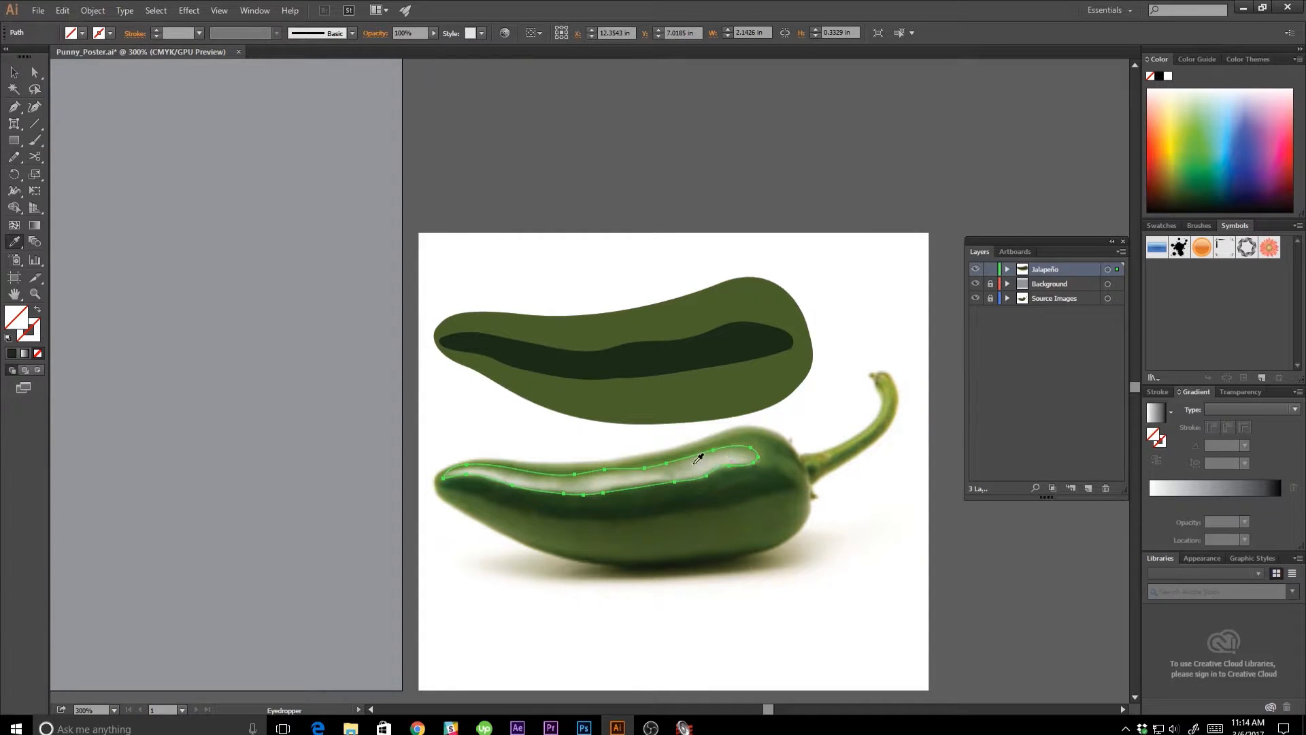
click(693, 464)
Move the pale highlight shape straight up onto the olive body, just above the dark band, and deselect it.
key(v)
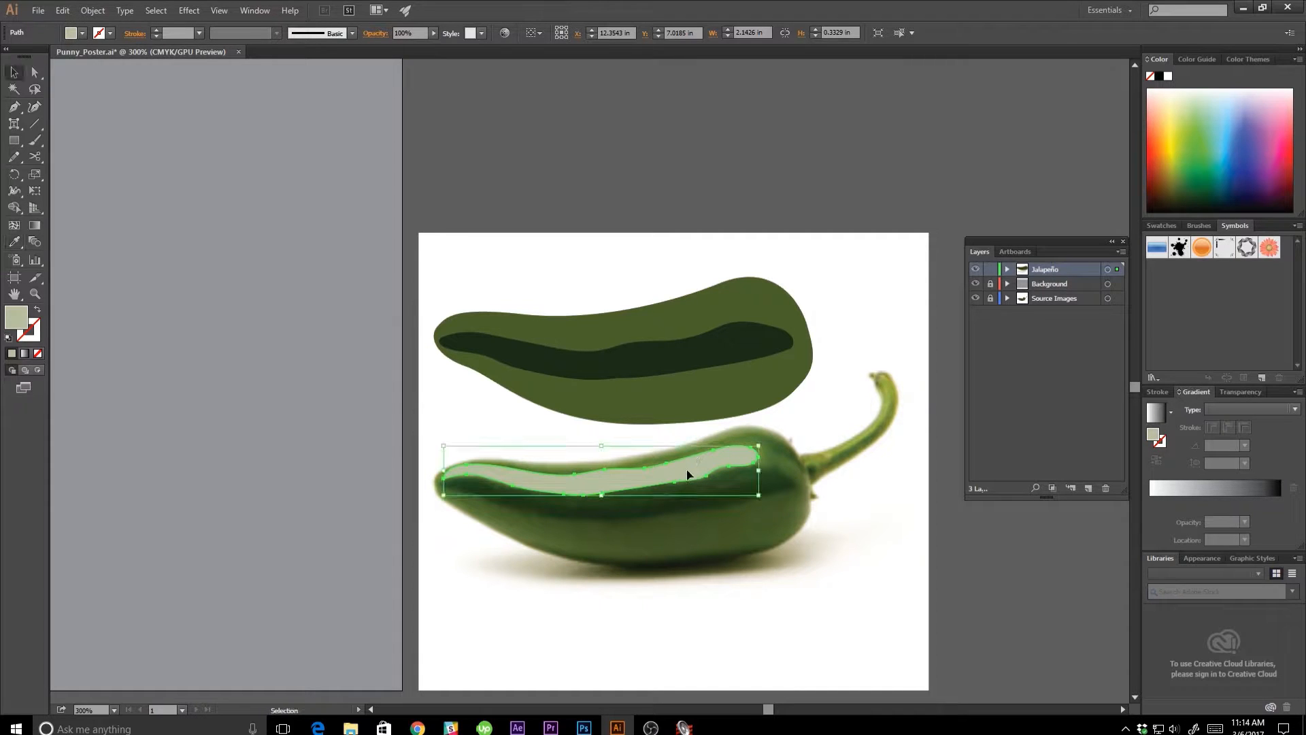
drag(683, 473, 690, 333)
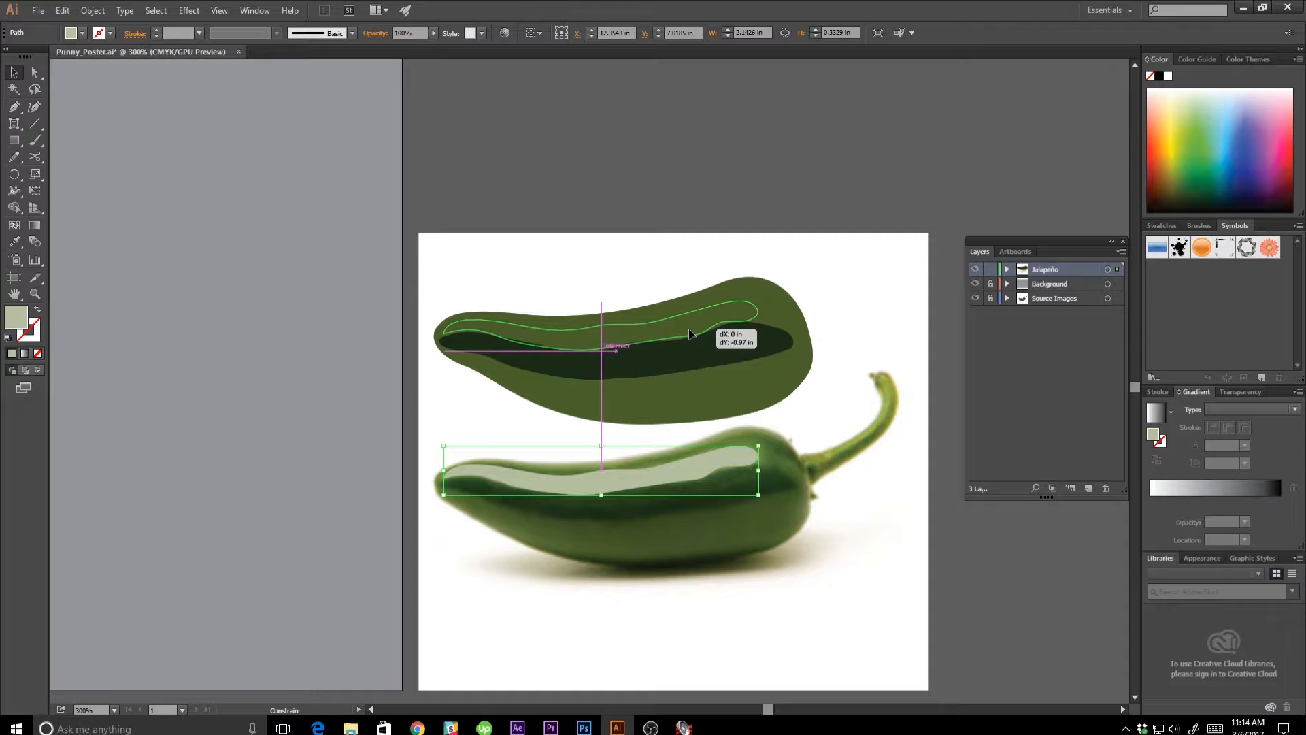
drag(689, 334, 689, 331)
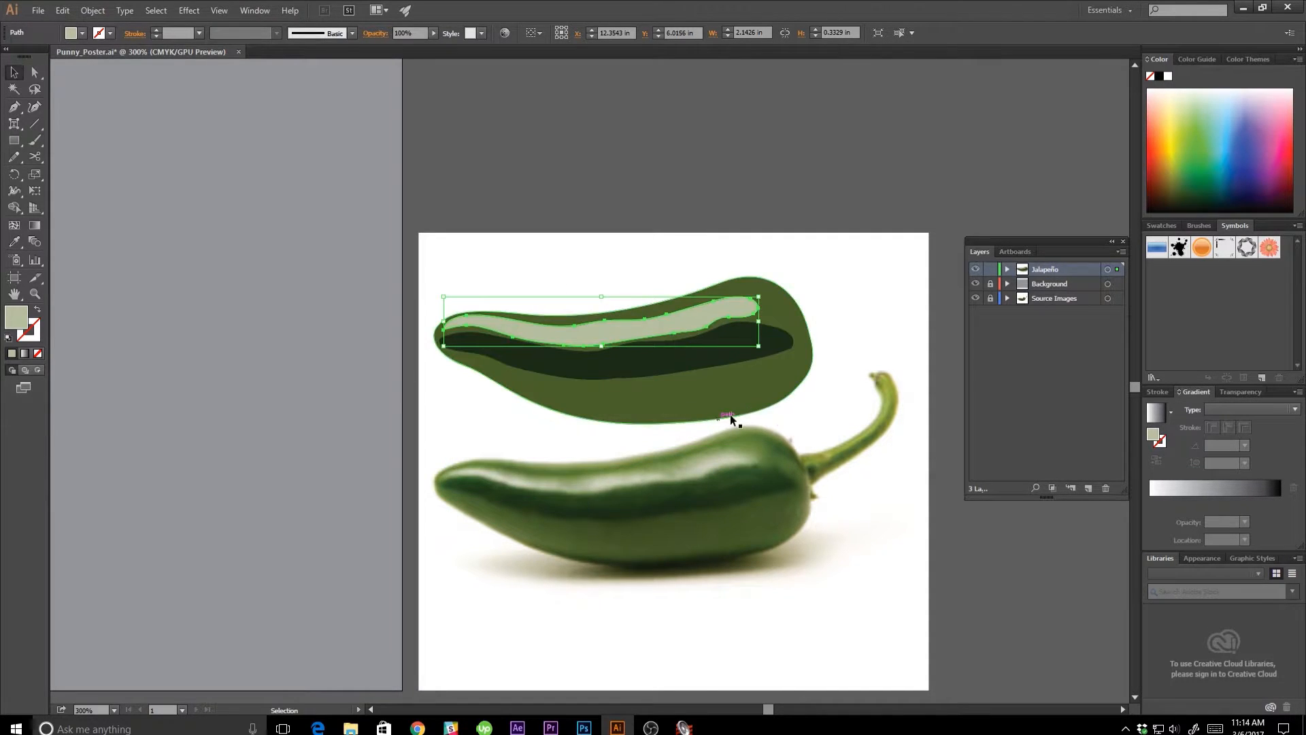
click(724, 644)
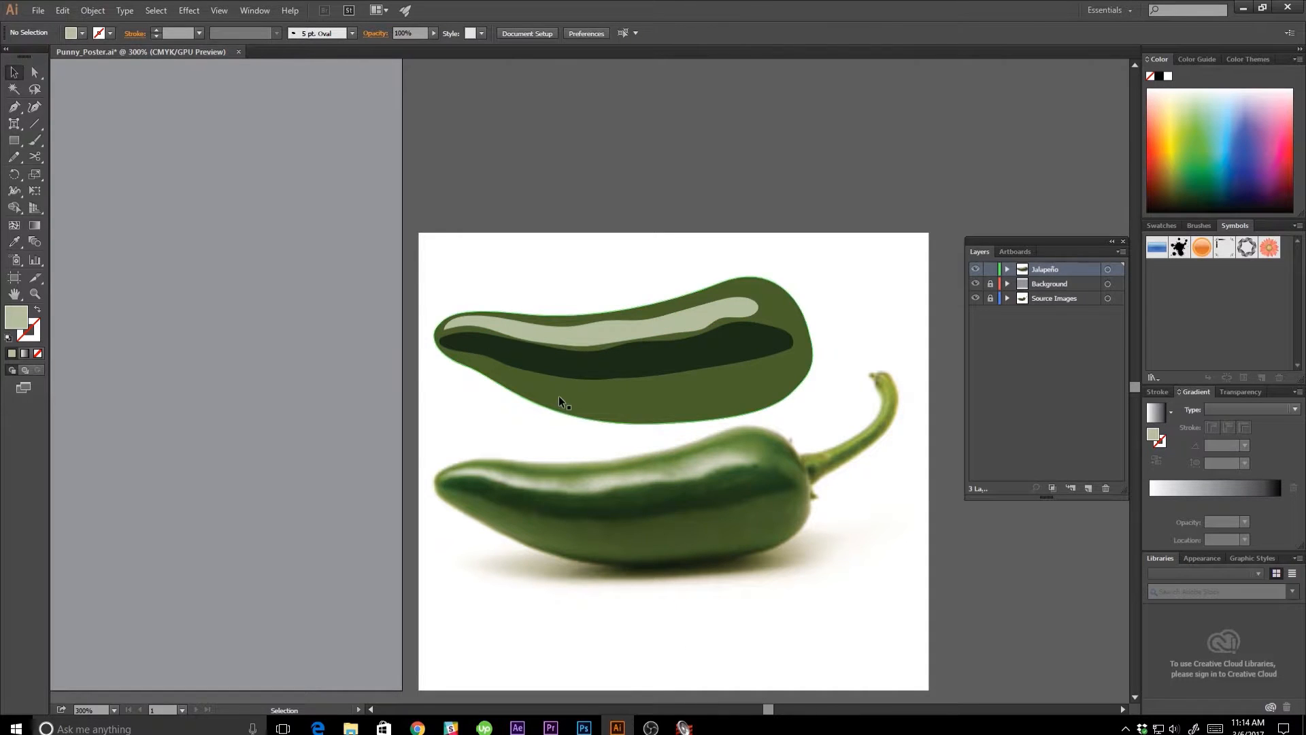
Apply a Gaussian Blur with a 15-pixel radius to both the highlight and dark band shapes.
click(607, 345)
shift+click(607, 373)
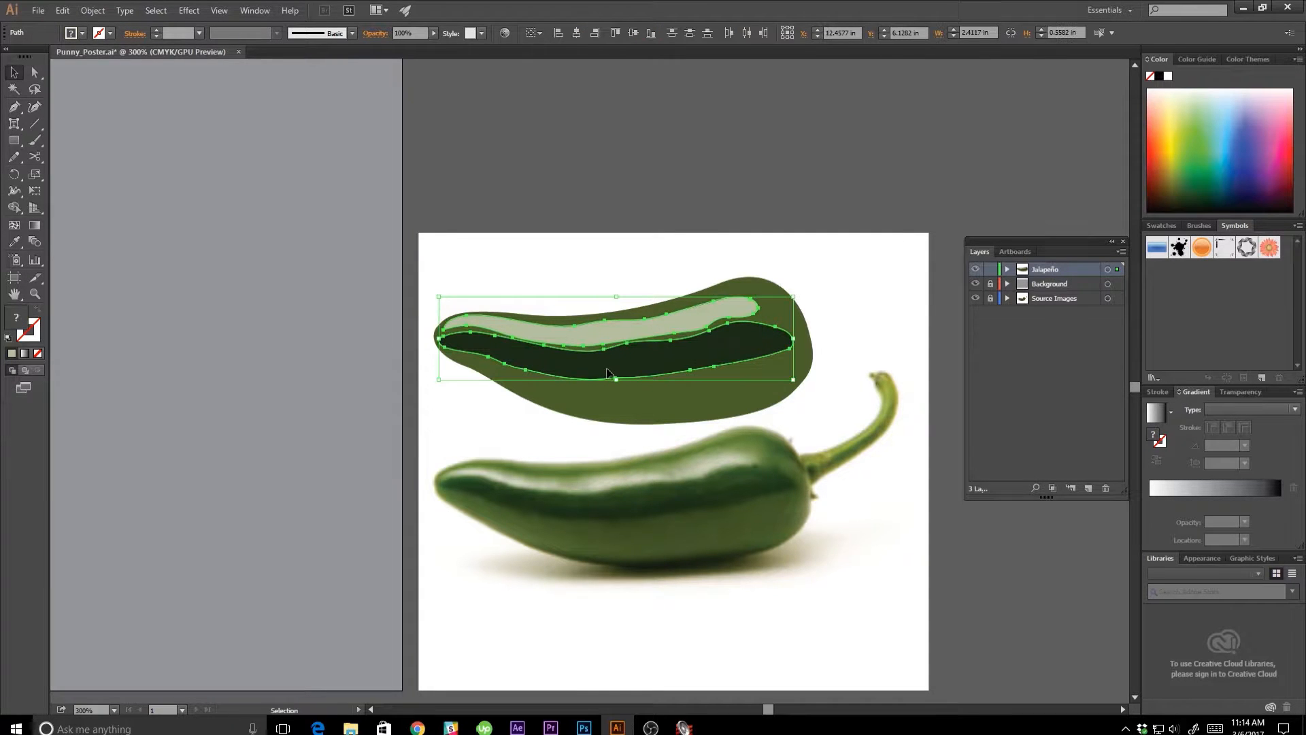
click(189, 11)
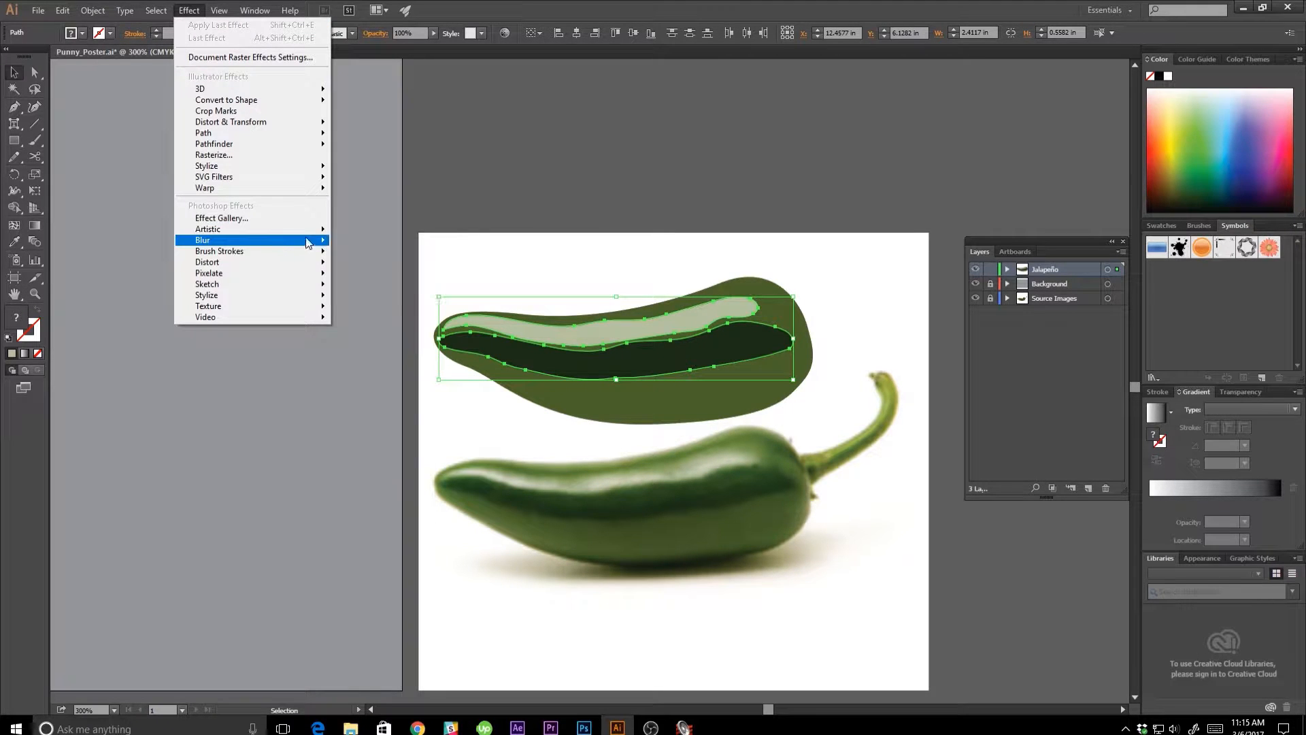
click(364, 243)
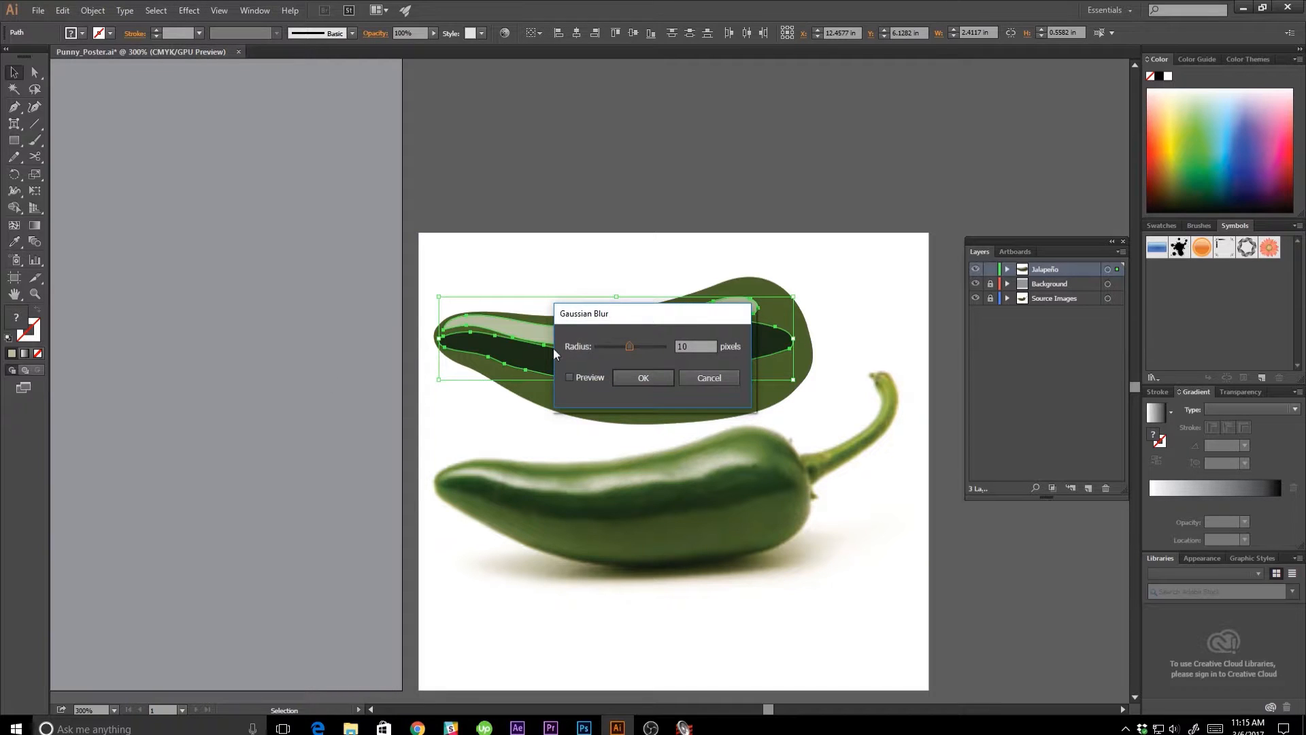
drag(628, 313, 271, 256)
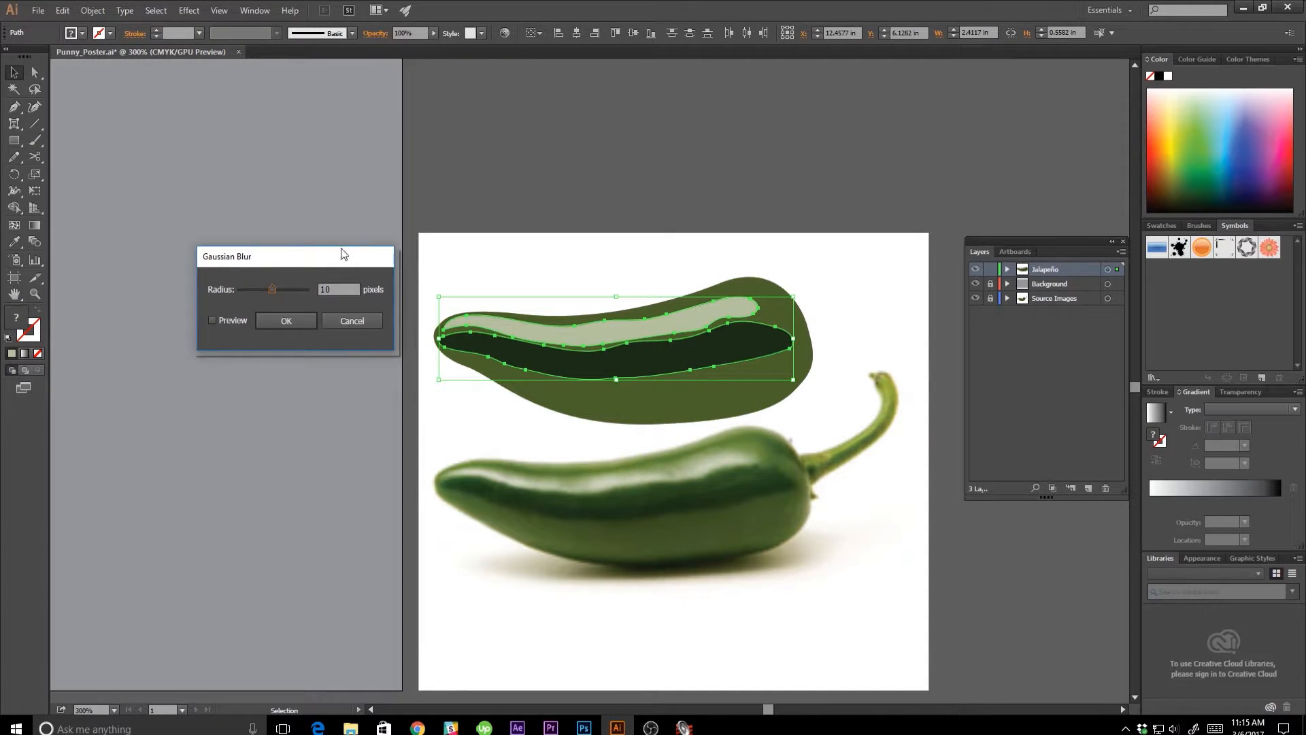
click(211, 321)
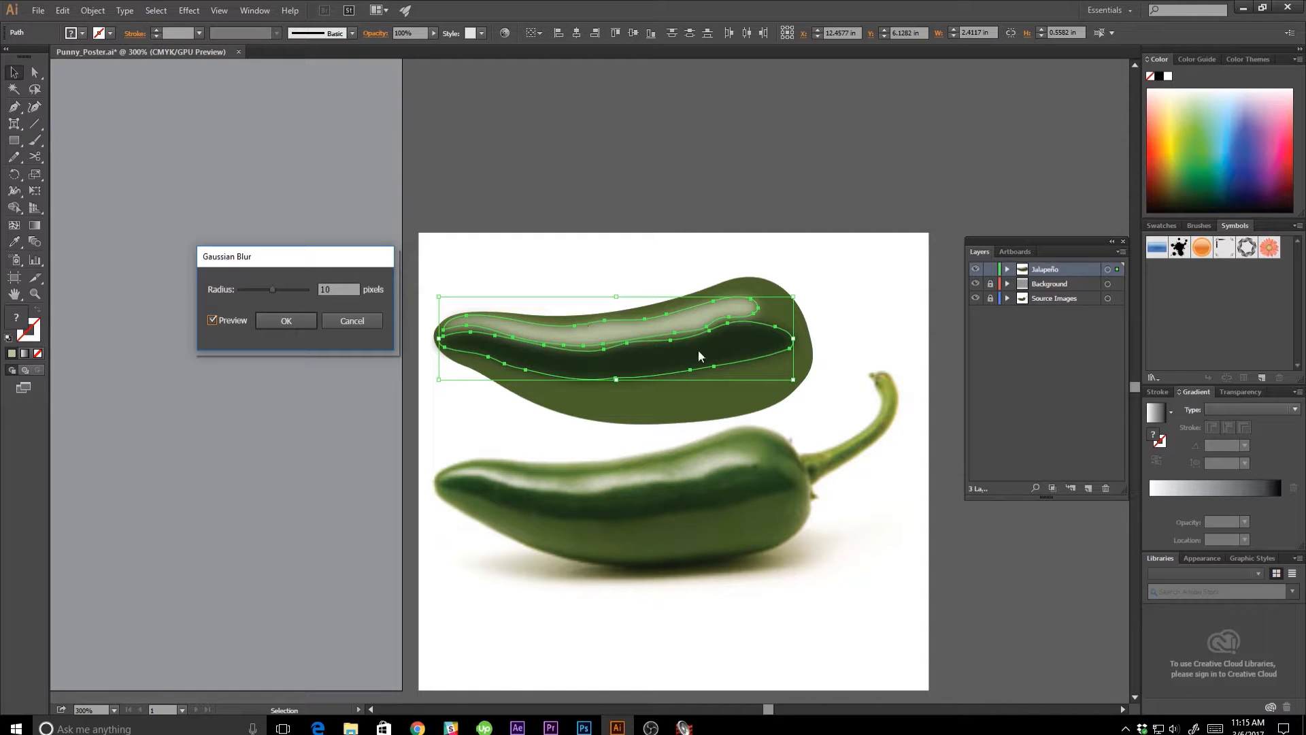
click(285, 289)
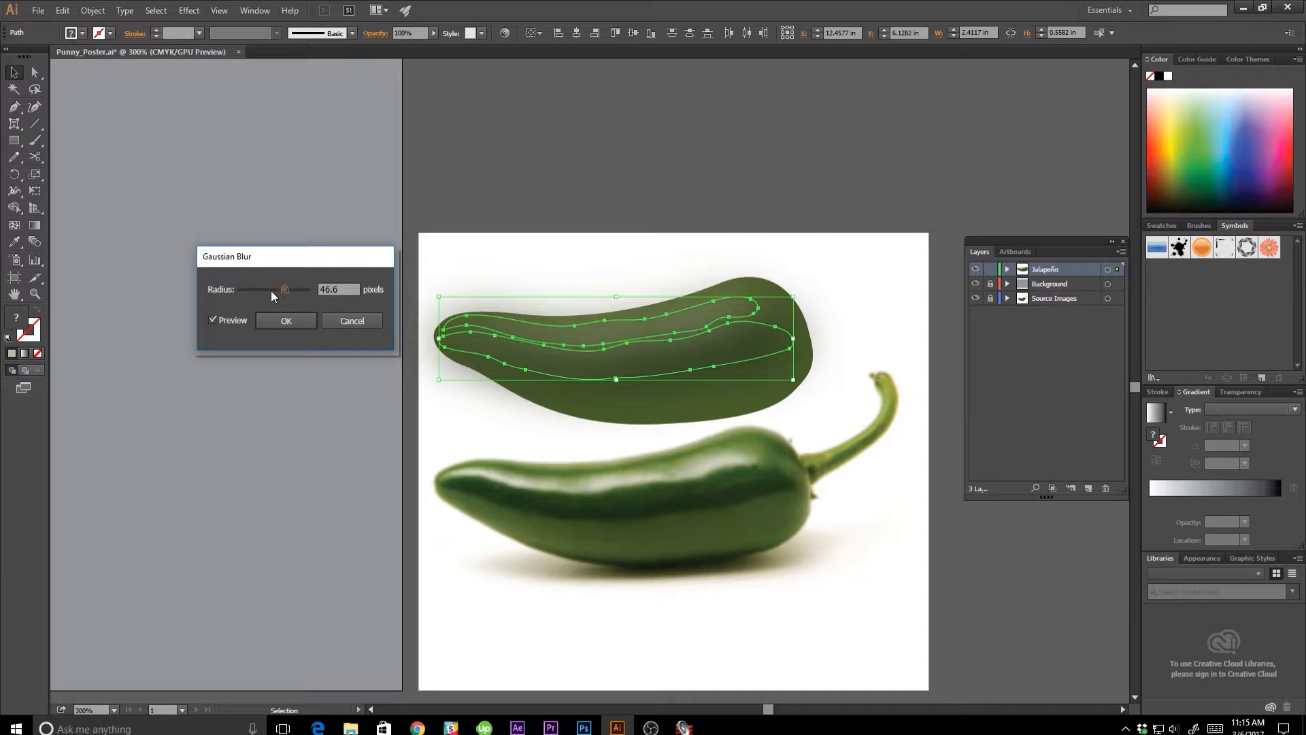
drag(348, 286, 316, 281)
key(Return)
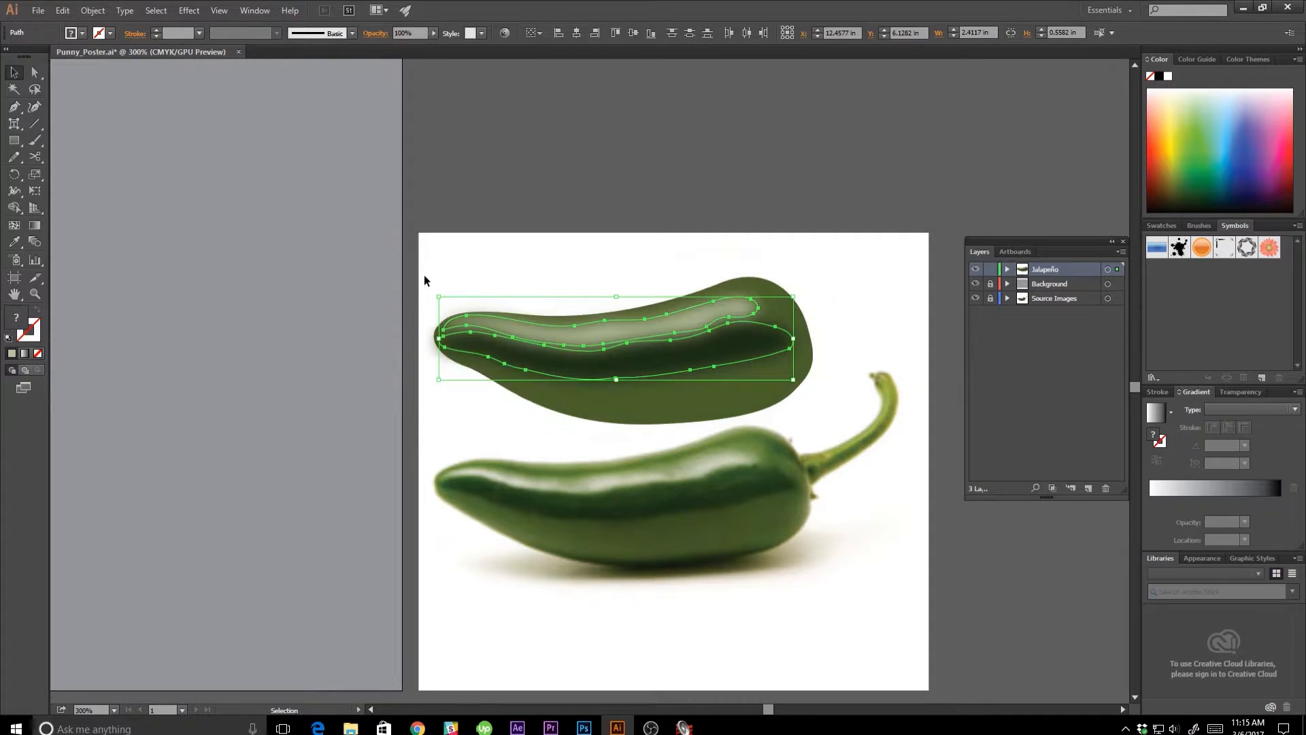
click(362, 313)
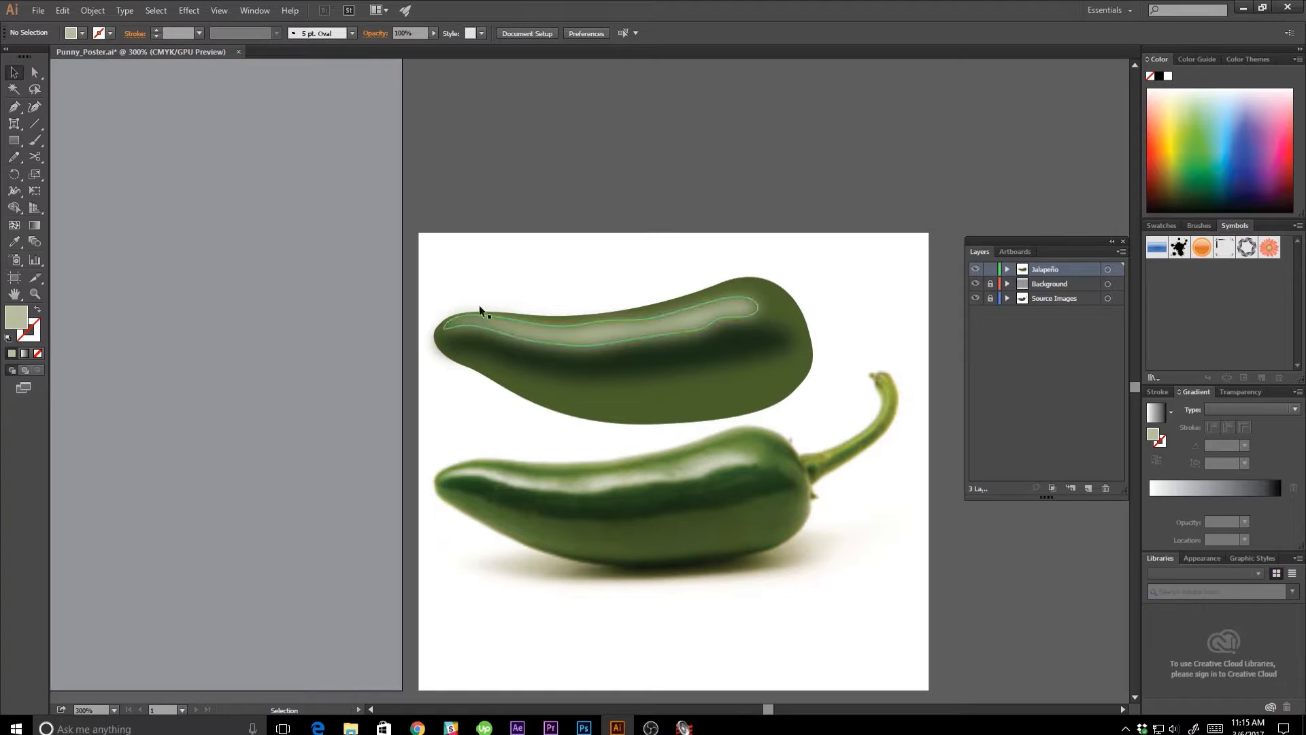
Reshape the dark band's narrow end by moving its anchor points inward, away from the pepper body's tip.
key(a)
click(479, 350)
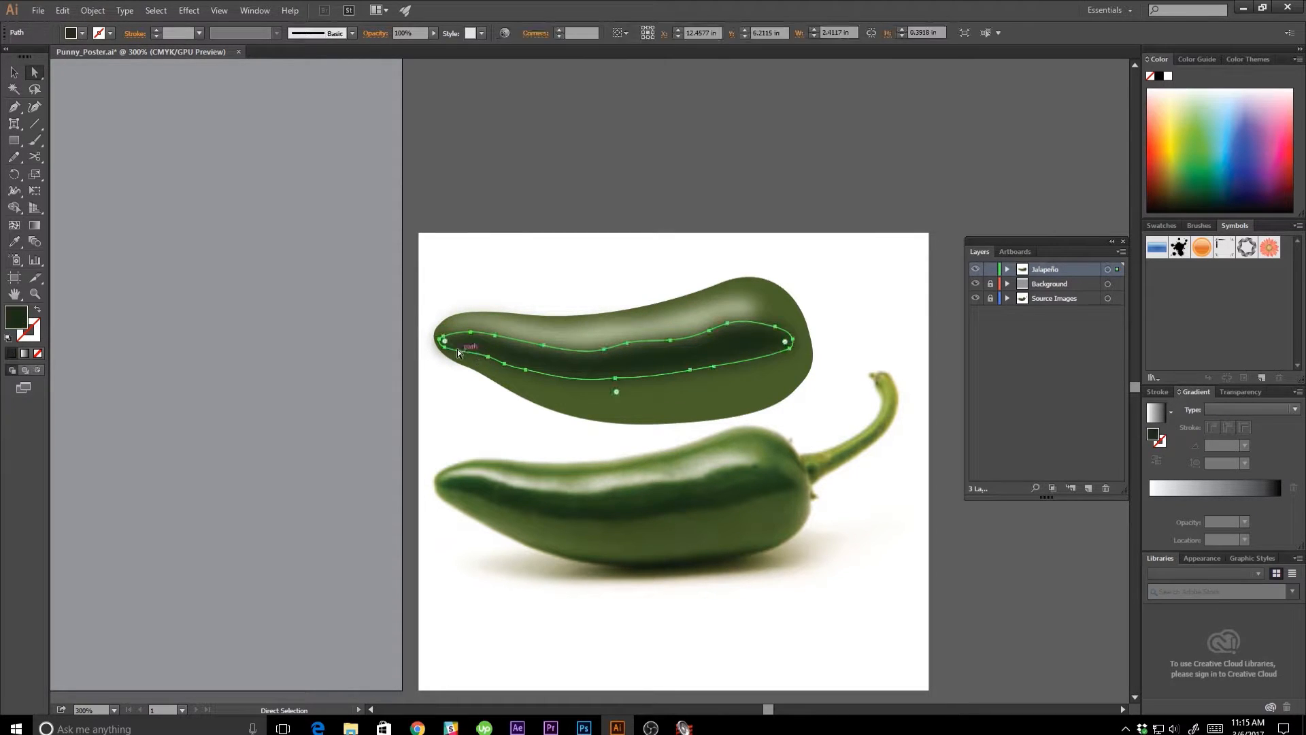
click(446, 341)
drag(445, 340, 441, 338)
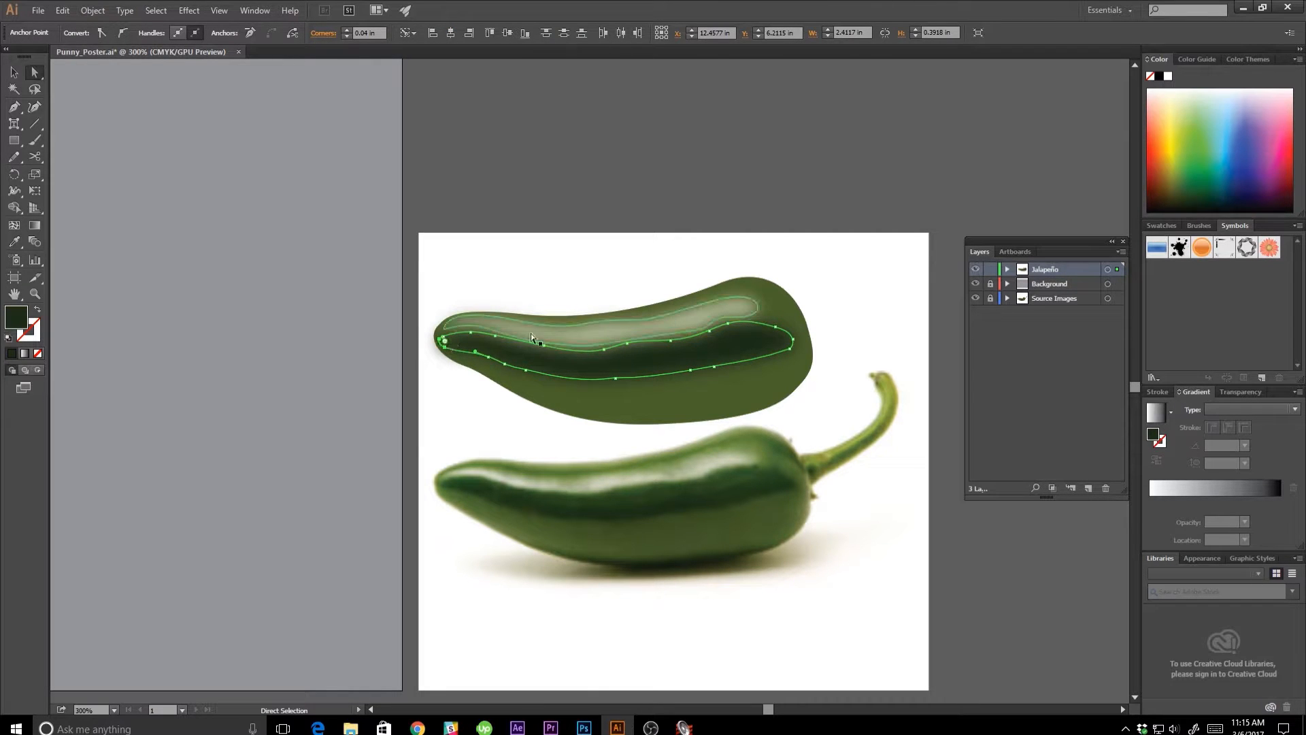
key(ctrl+plus)
key(ctrl+plus)
key(ctrl+plus)
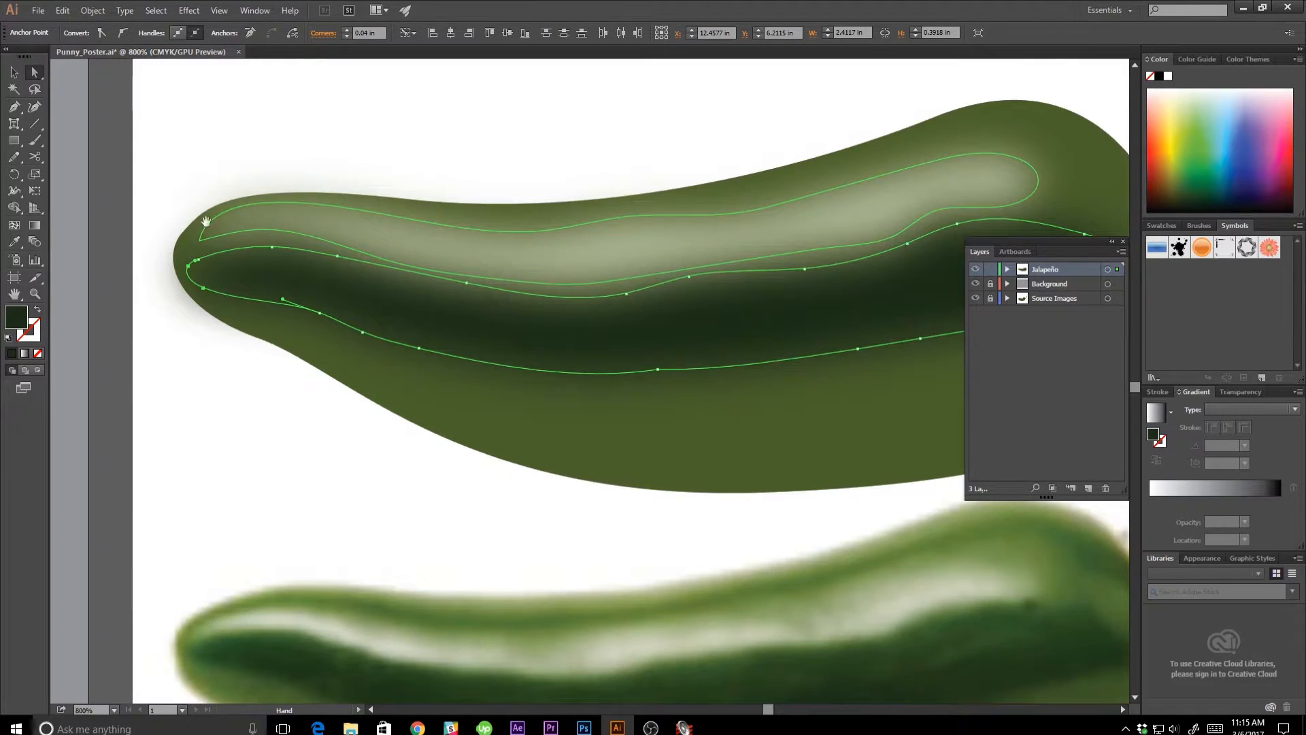
drag(316, 290, 445, 330)
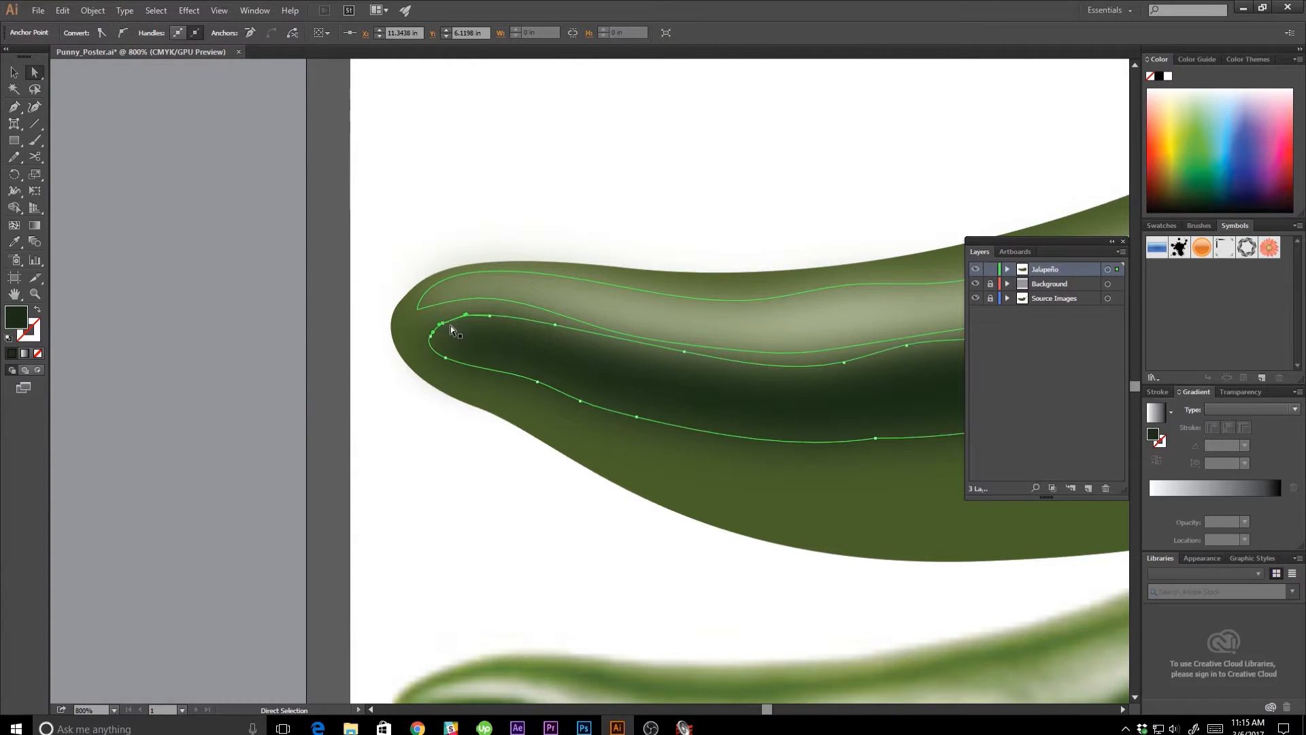
click(373, 422)
Pull the highlight's narrow end and upper edge inward from the body's outline by adjusting anchor points and a handle, and deselect the shape.
key(space)
drag(568, 177, 477, 310)
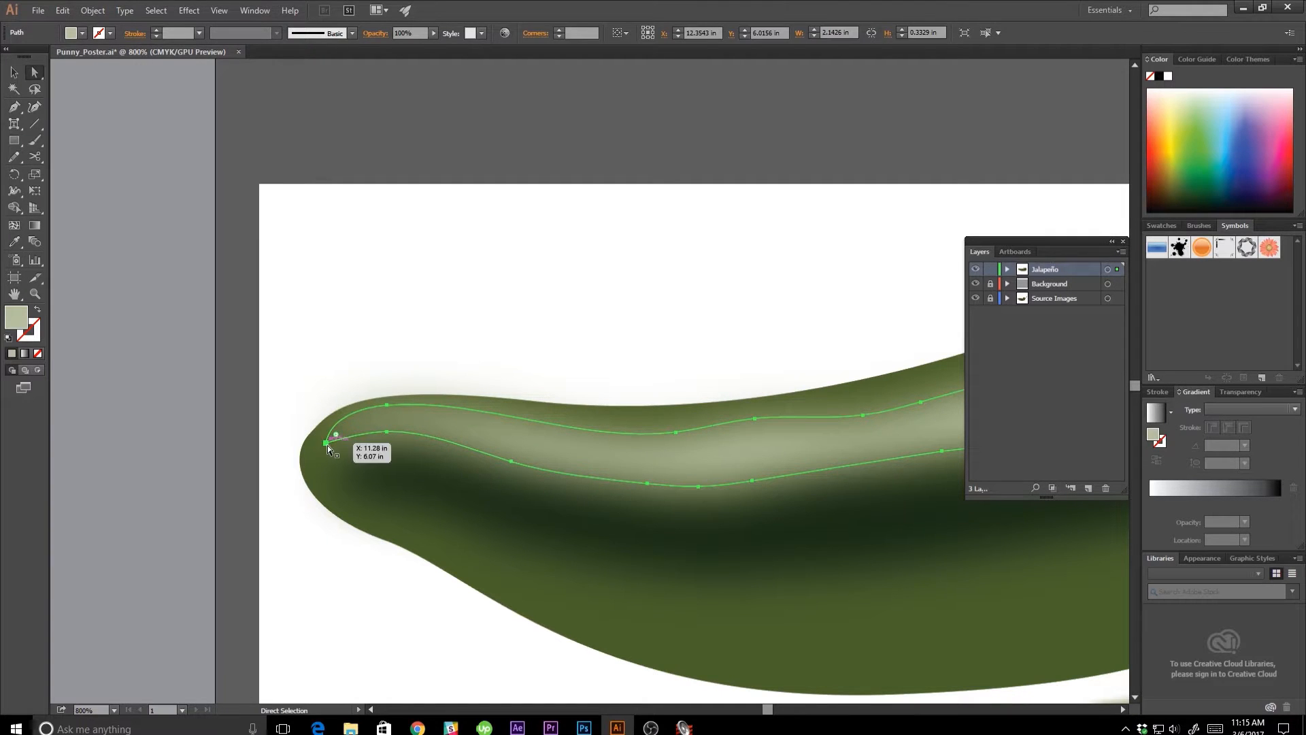
drag(327, 444, 338, 447)
key(ctrl+z)
drag(389, 407, 410, 412)
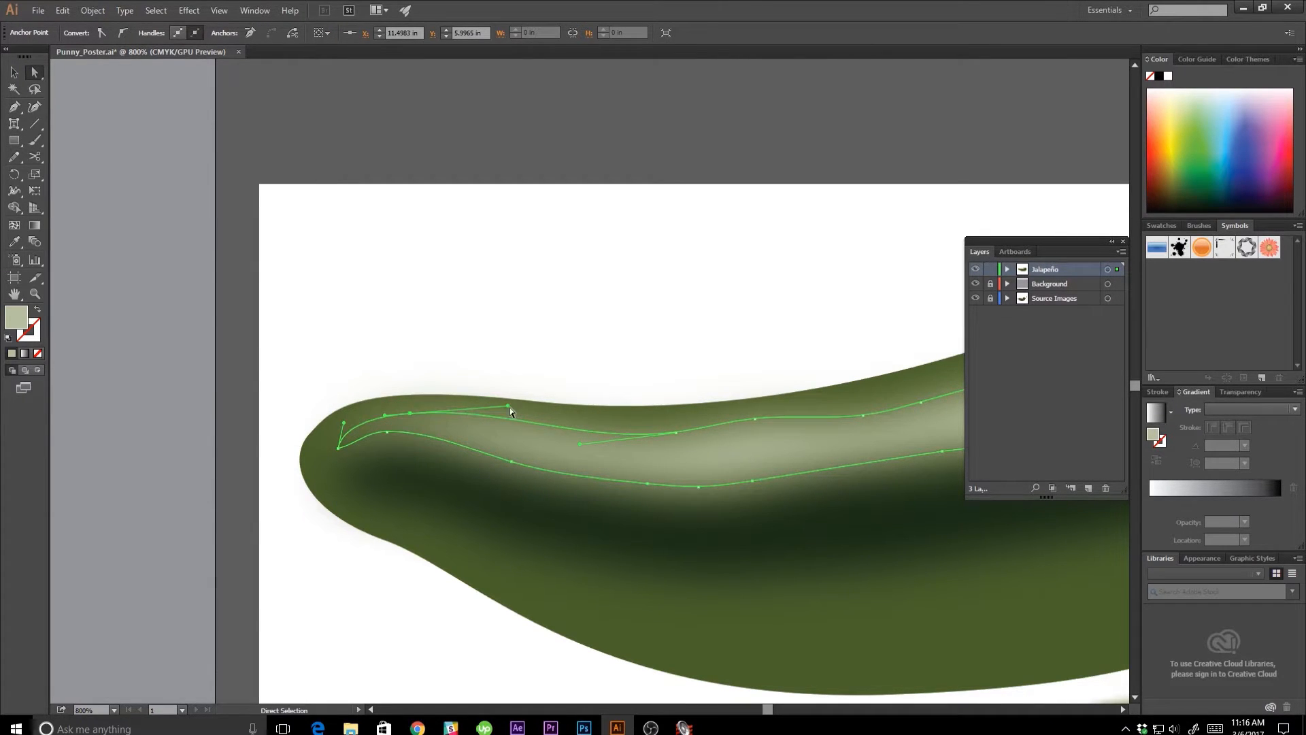
drag(508, 407, 509, 416)
click(518, 432)
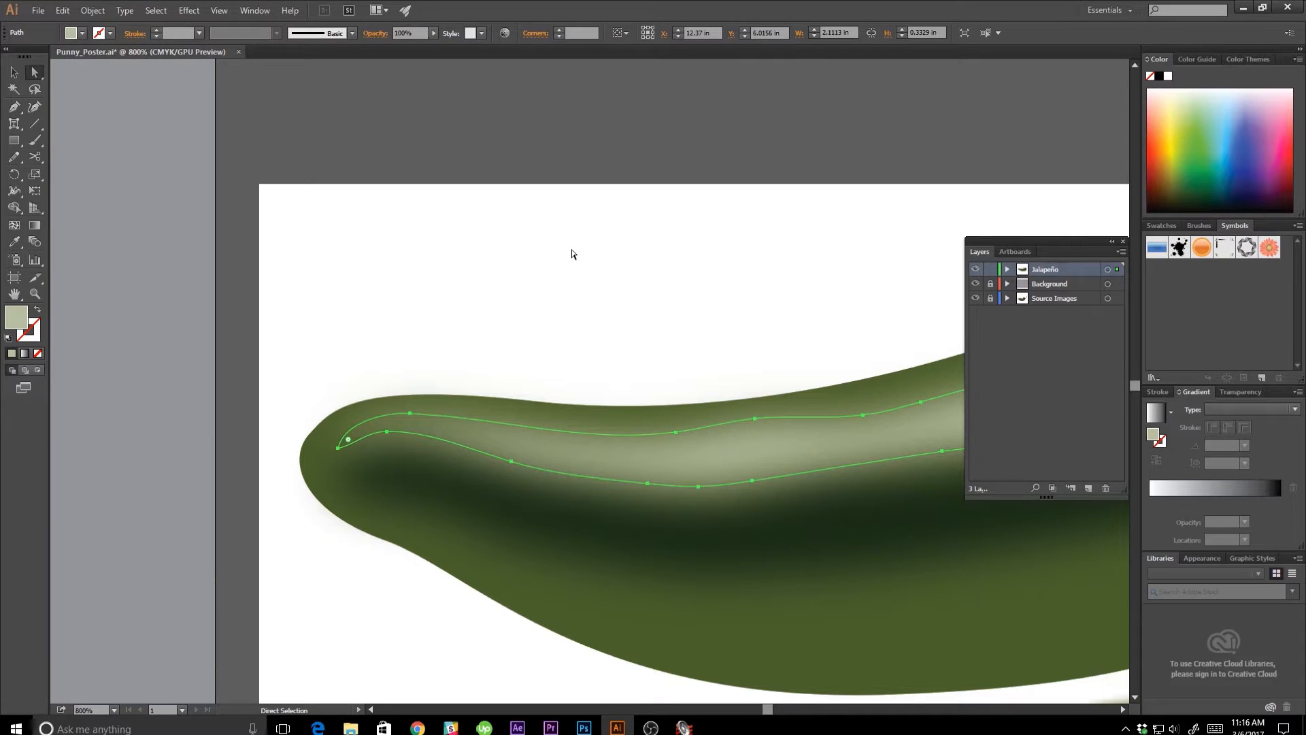
key(ctrl+minus)
key(ctrl+minus)
key(ctrl+minus)
key(ctrl+minus)
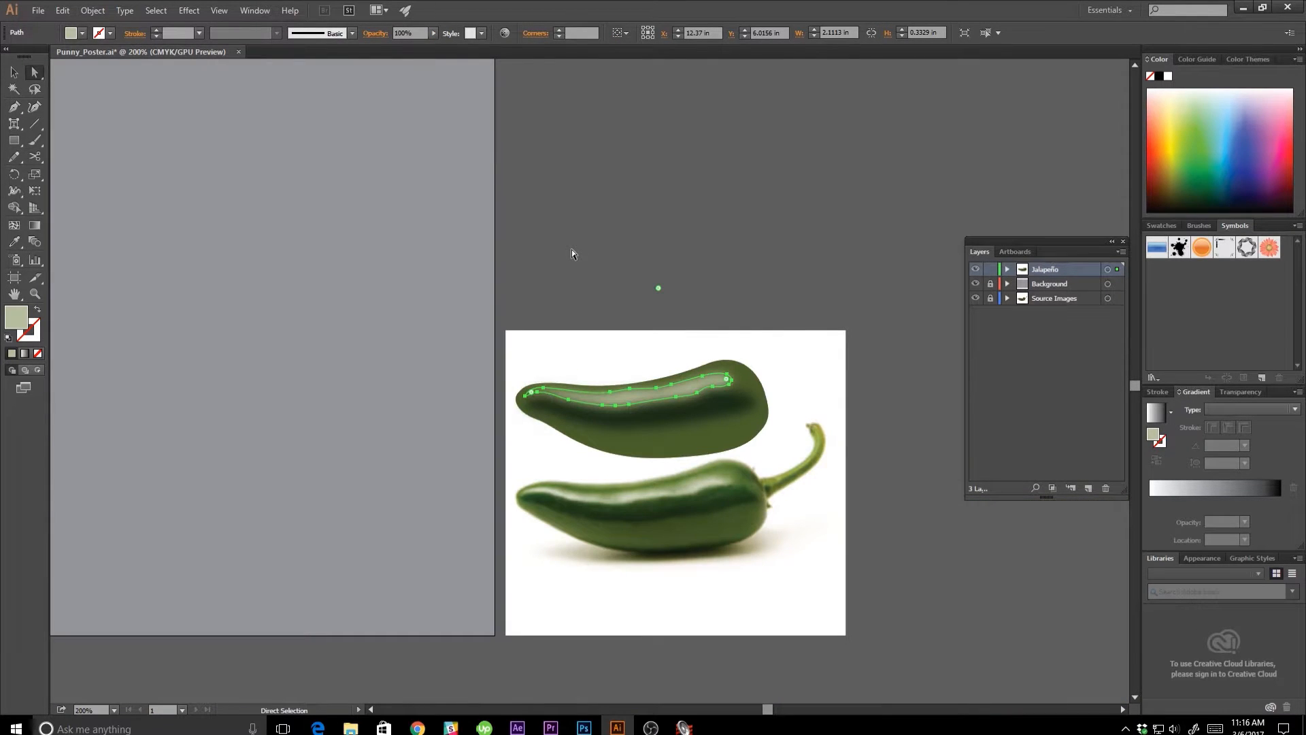
key(v)
click(696, 347)
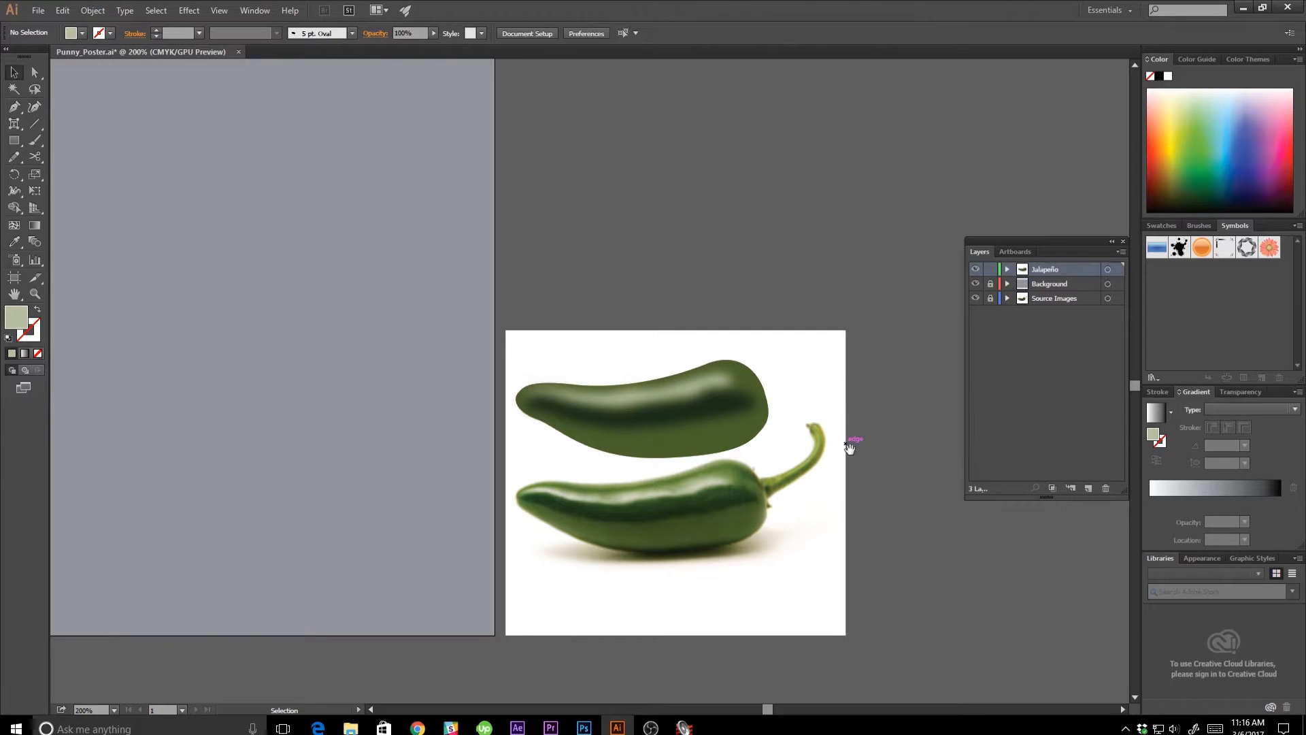
Review the Gaussian Blur settings in the highlight shape's appearance, accept them without changes and deselect the shape.
mouse_move(845, 443)
mouse_down()
mouse_move(802, 481)
mouse_move(832, 464)
mouse_up()
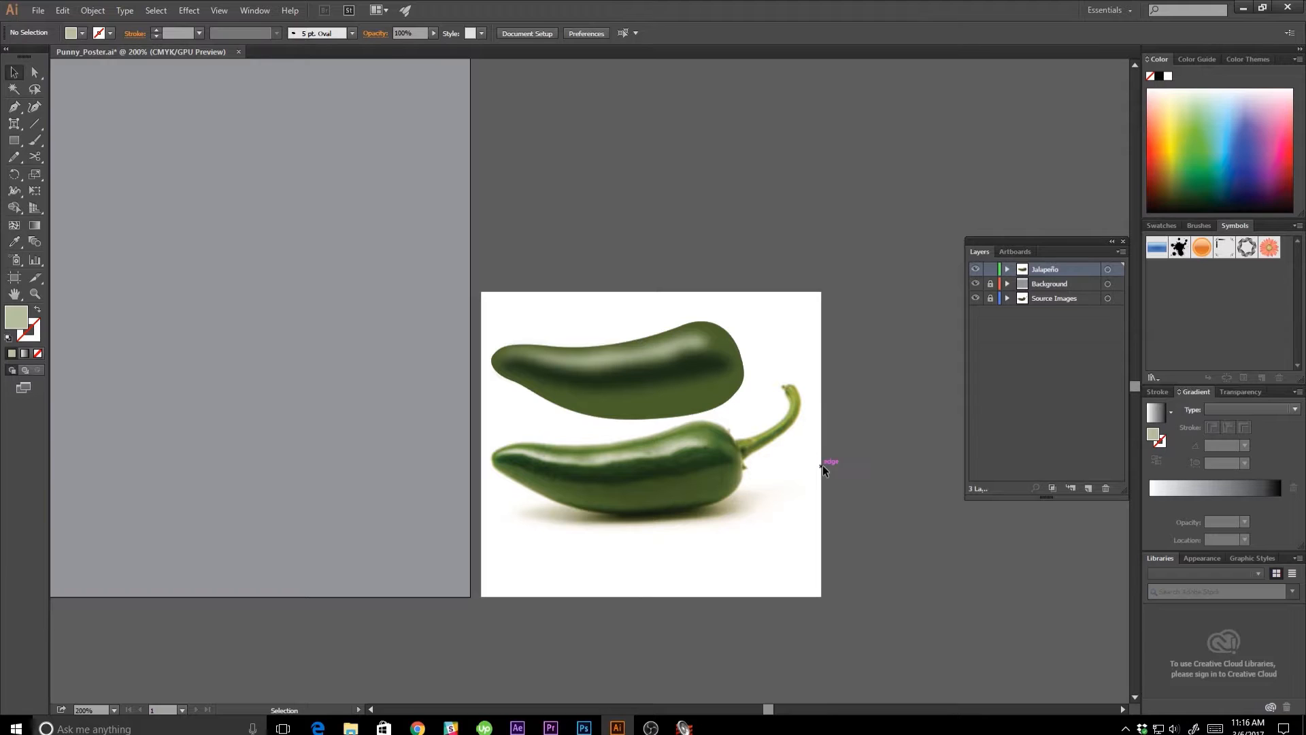
key(ctrl+equal)
key(ctrl+equal)
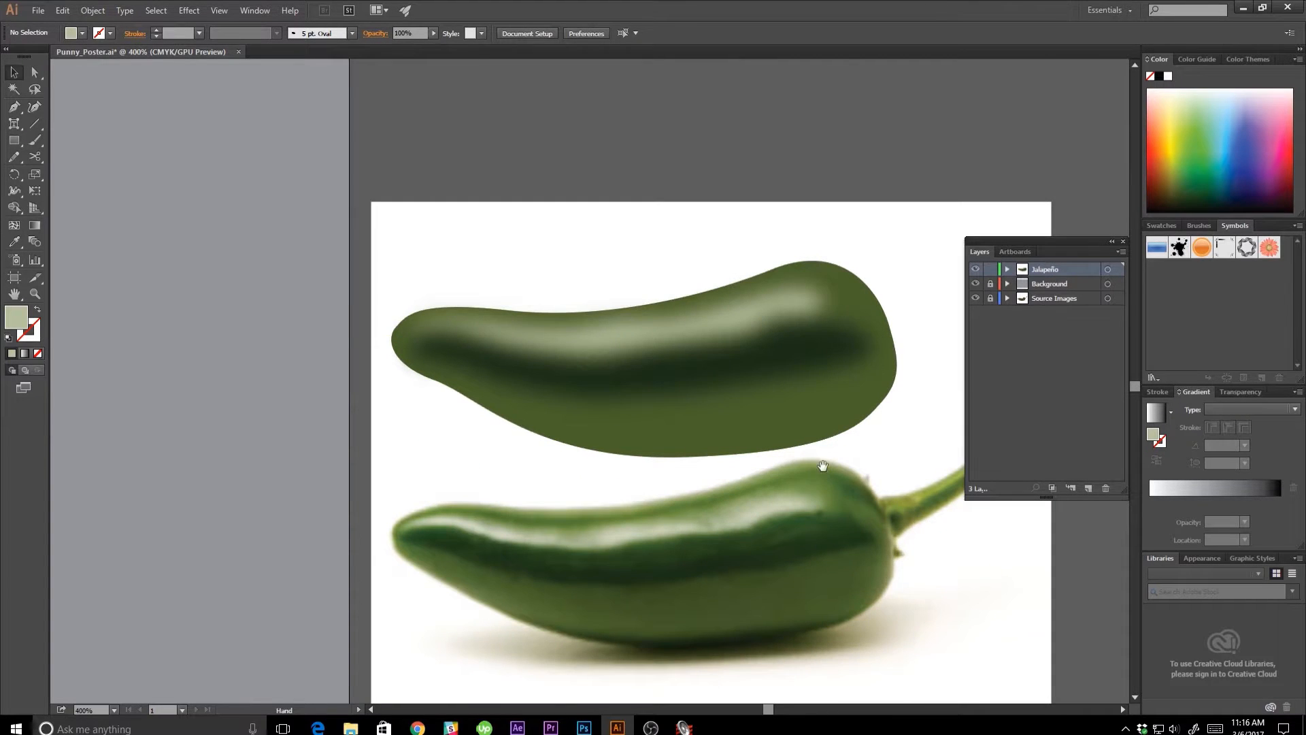
drag(771, 504, 737, 517)
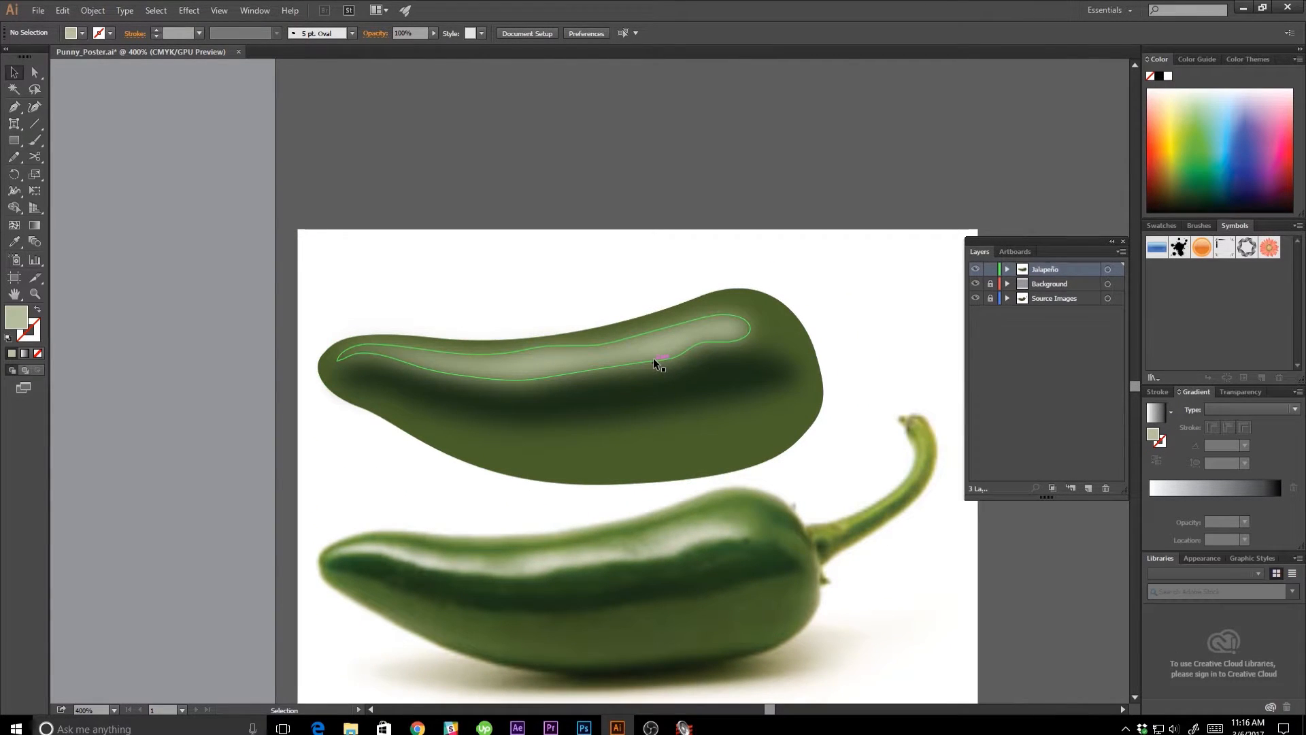
click(652, 350)
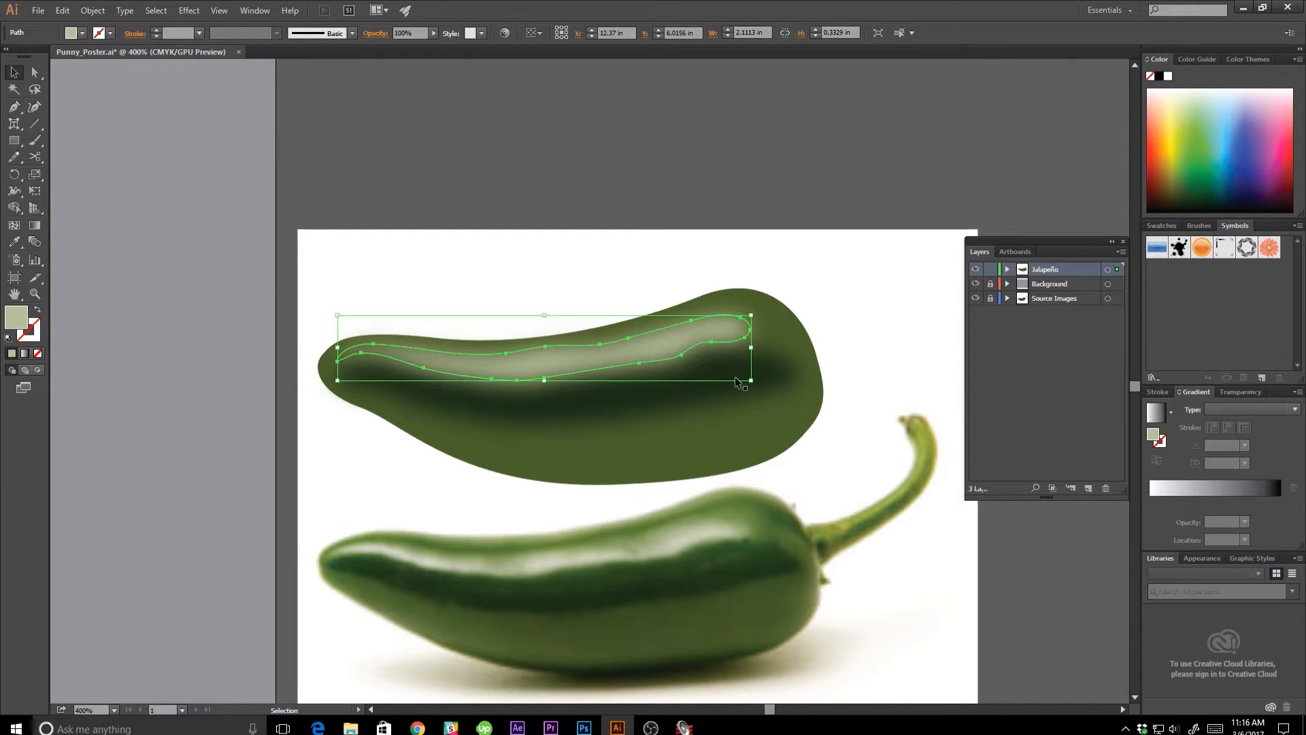
click(1205, 559)
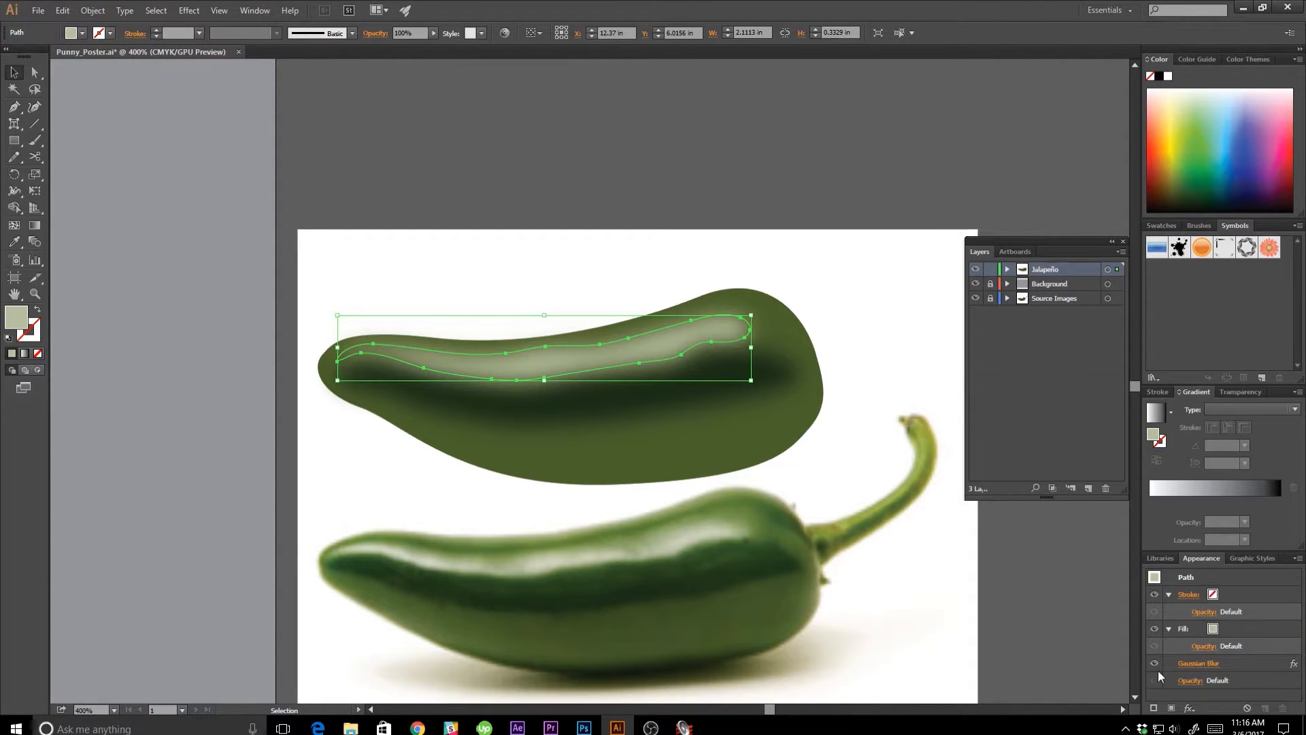
click(1193, 665)
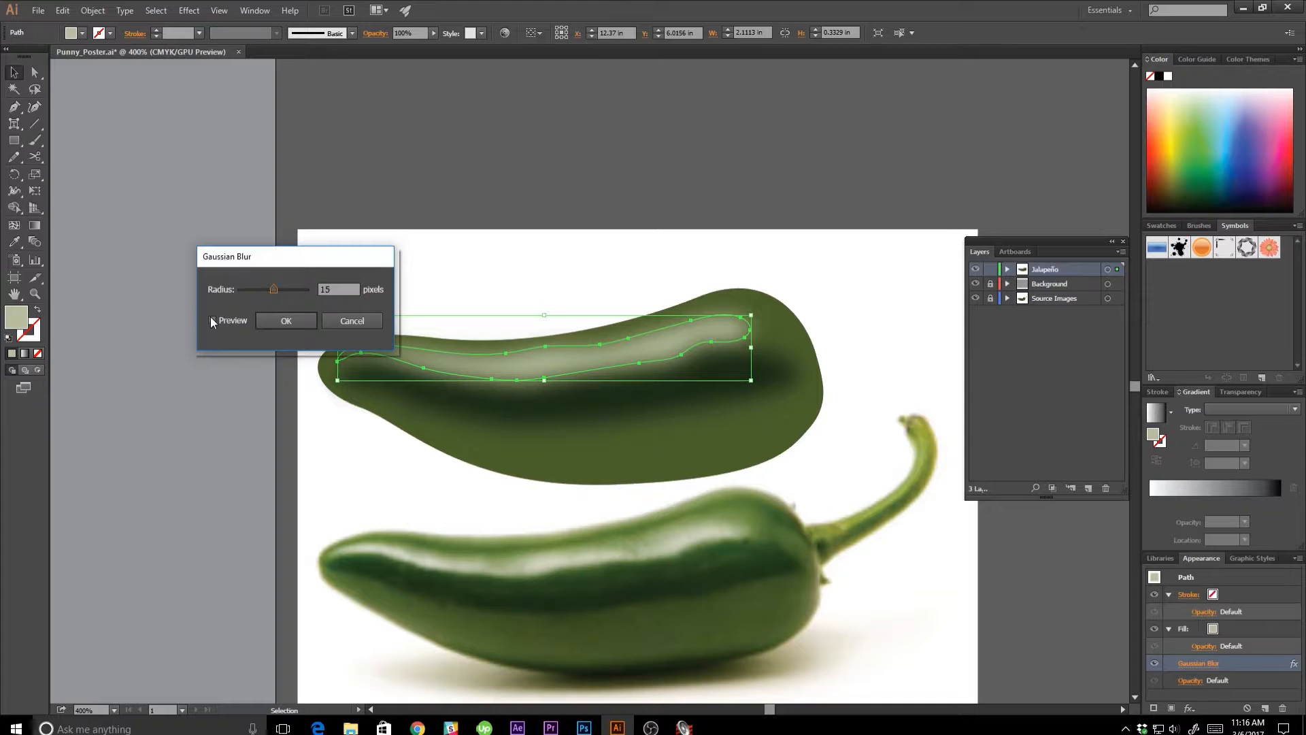
click(282, 320)
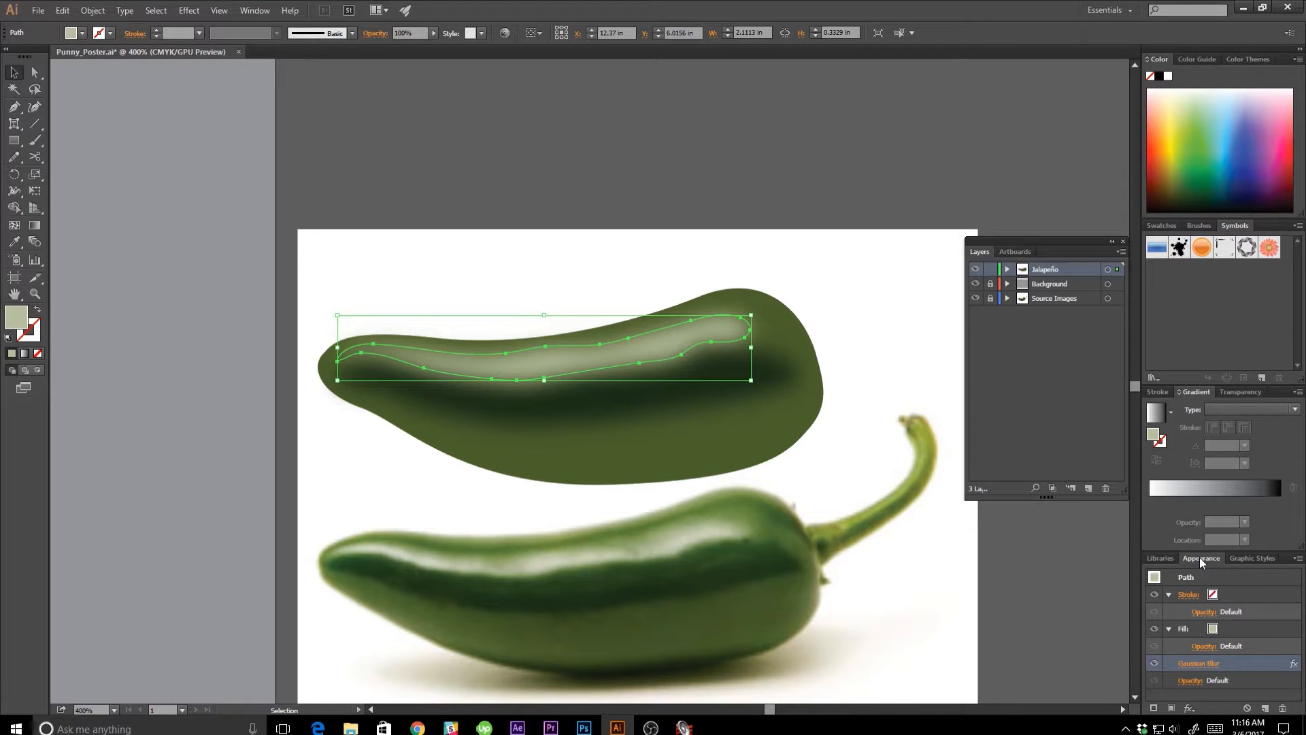
click(866, 647)
drag(866, 647, 822, 594)
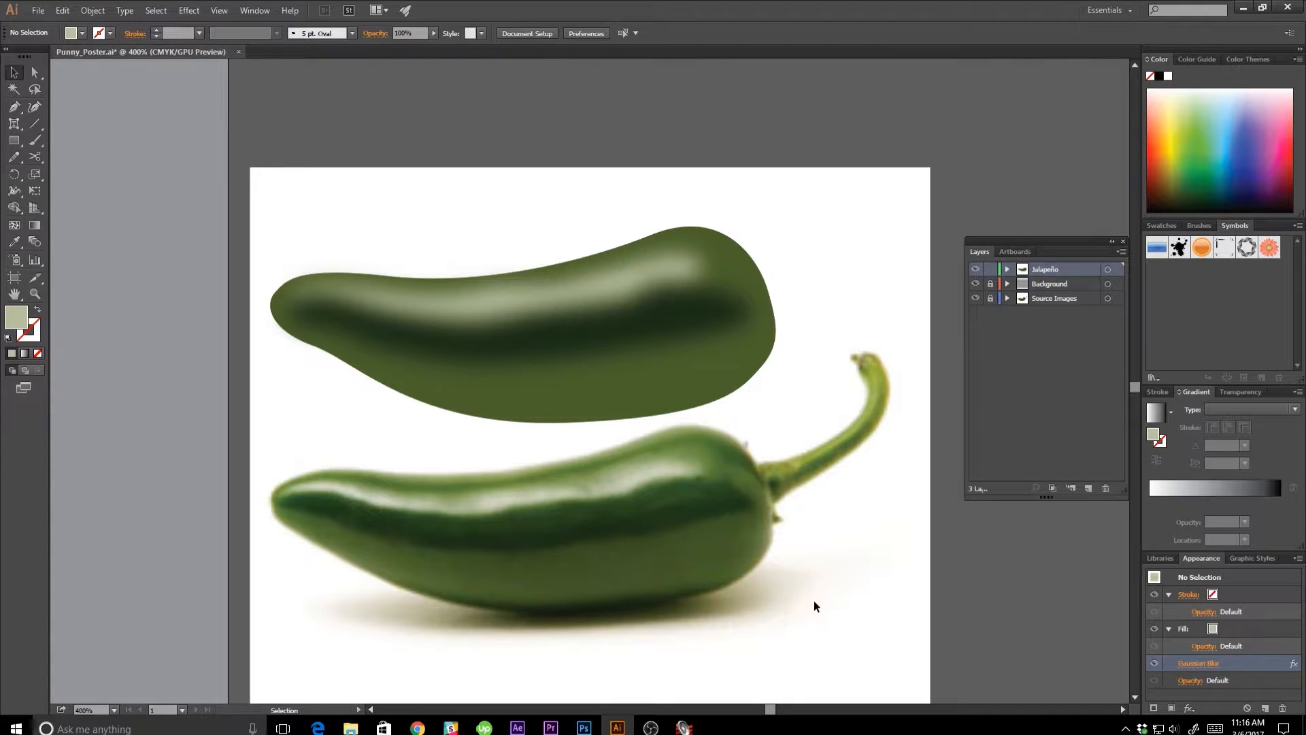
Trace the spiky calyx at the photo pepper's stem end with the Pen tool and move the shape onto the vector pepper's stem end.
key(p)
click(746, 443)
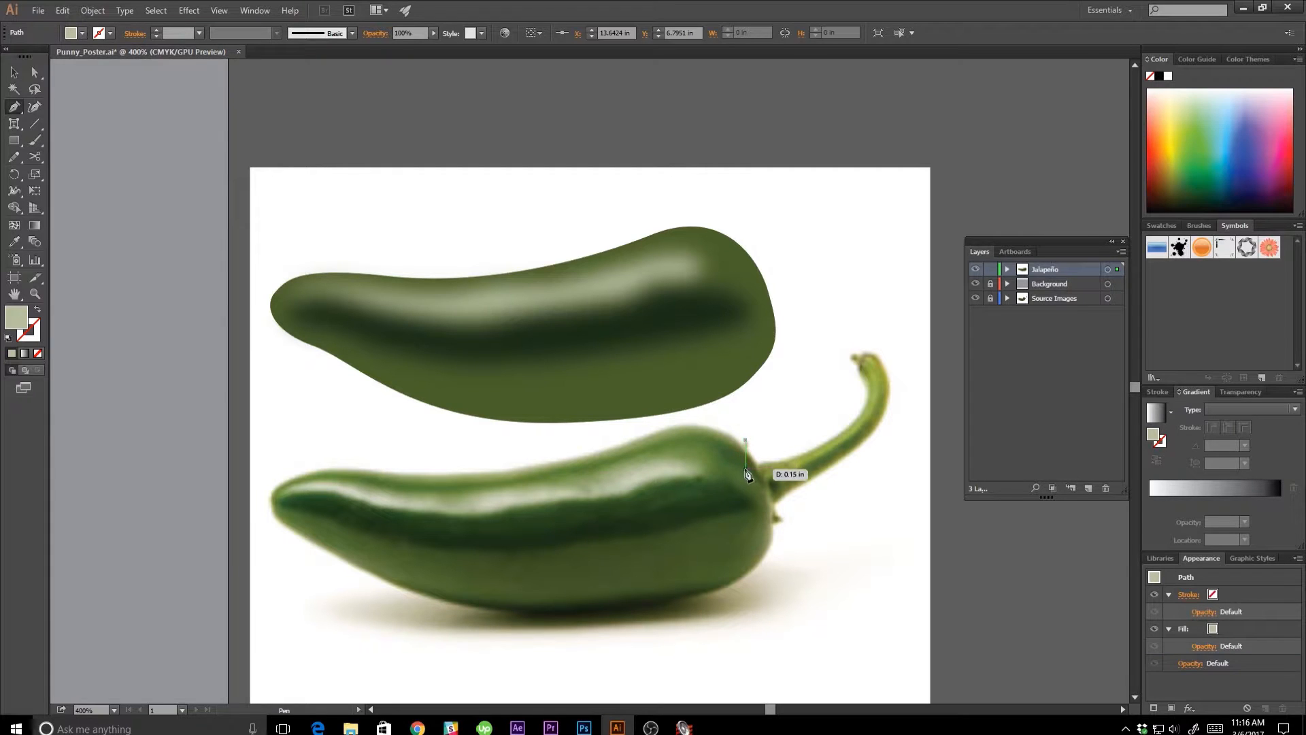
drag(746, 471, 753, 480)
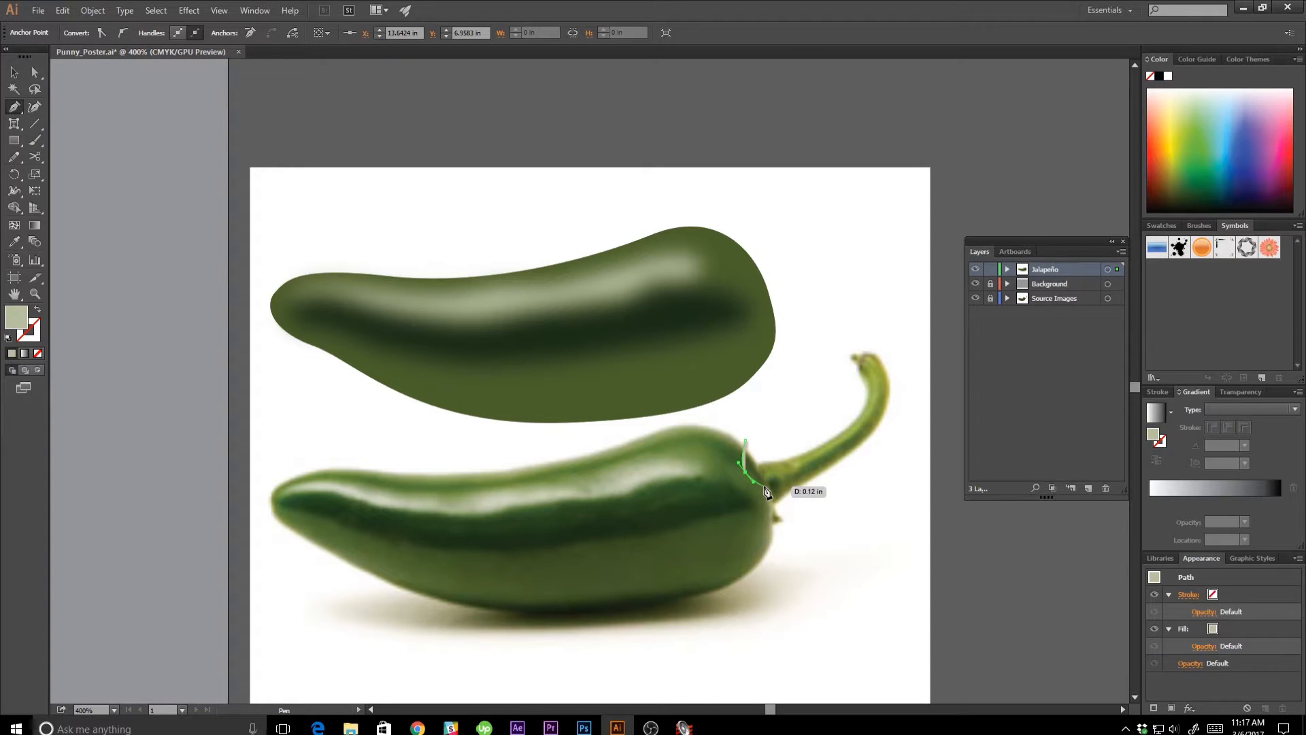
click(763, 488)
drag(763, 520, 787, 523)
click(786, 521)
drag(783, 474, 773, 281)
click(745, 444)
key(v)
click(800, 299)
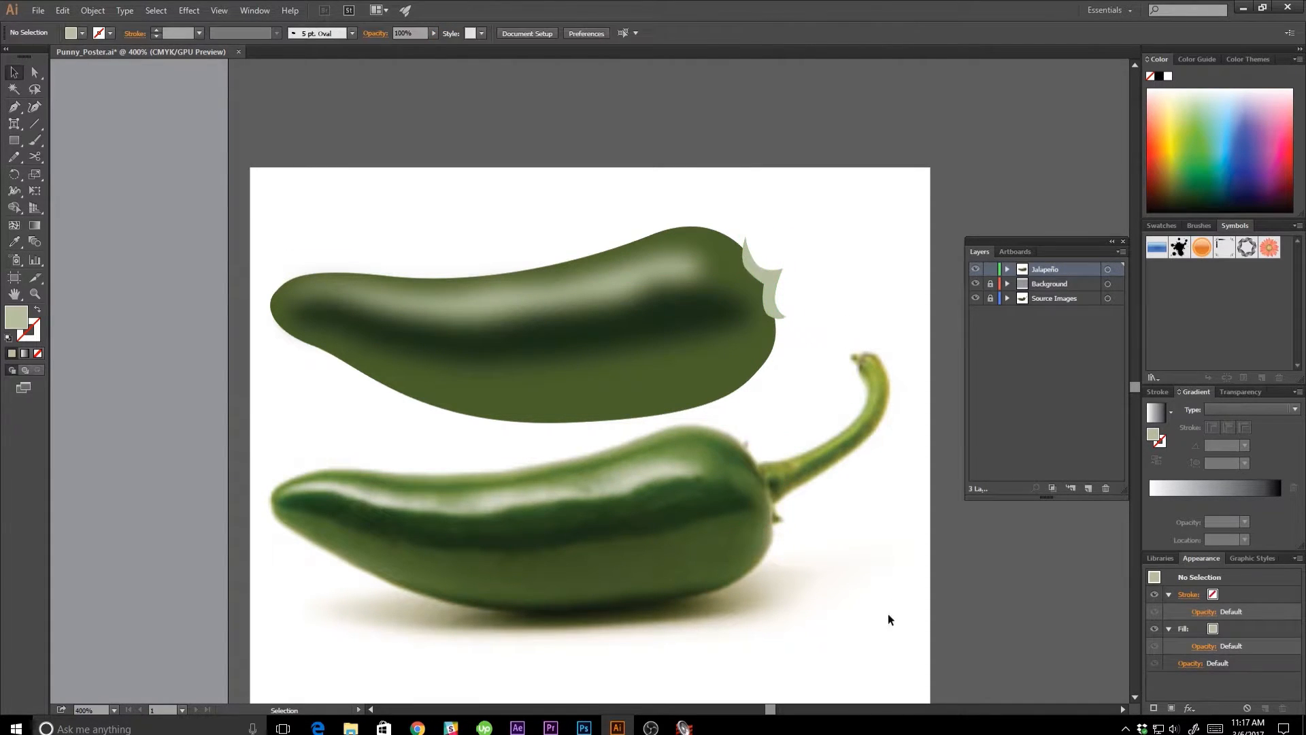
Fill the calyx shape with the olive-brown color sampled from the calyx tip in the photo, and deselect it.
click(774, 303)
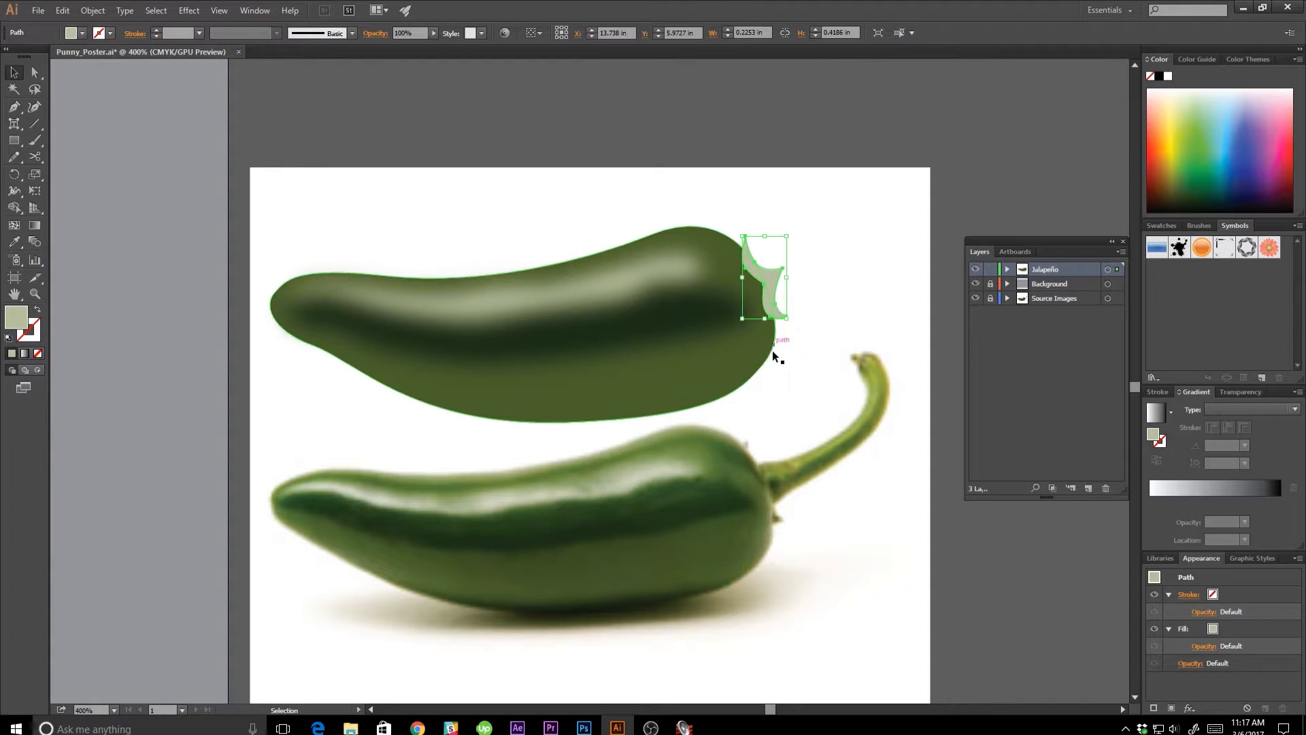
key(i)
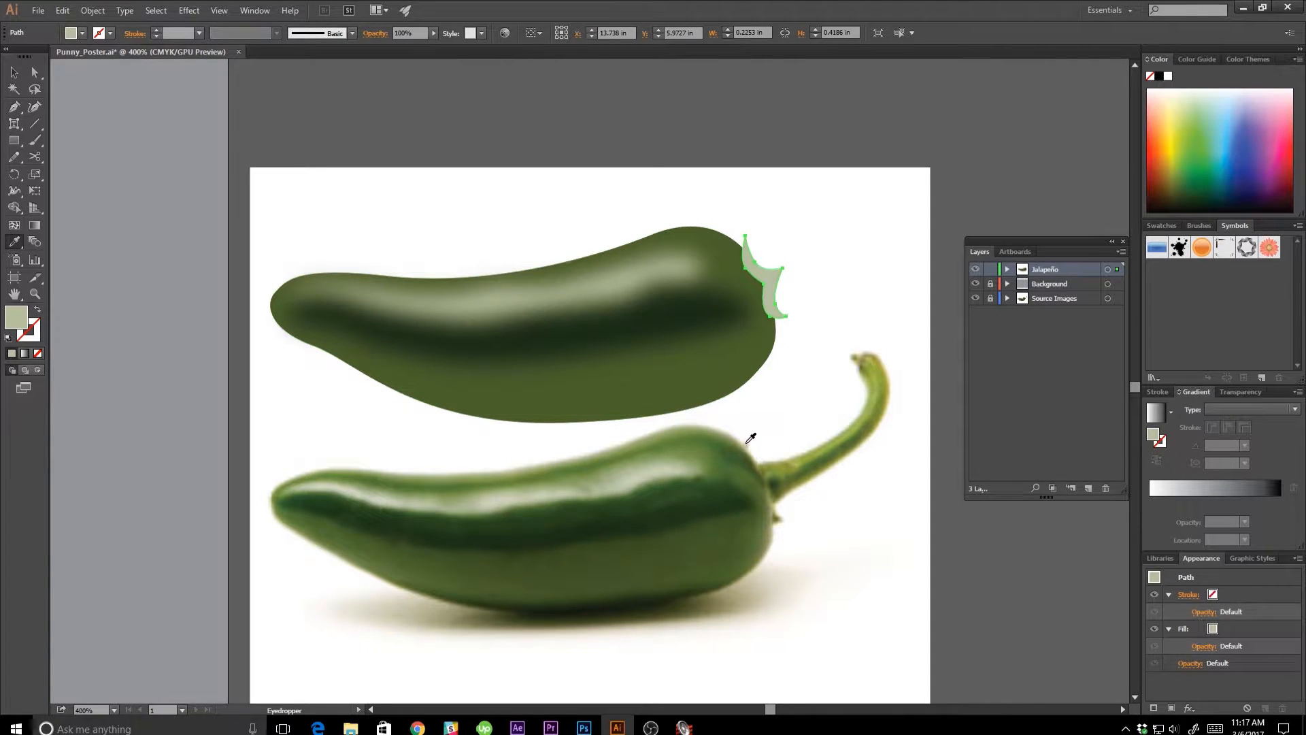
click(777, 517)
key(v)
click(805, 358)
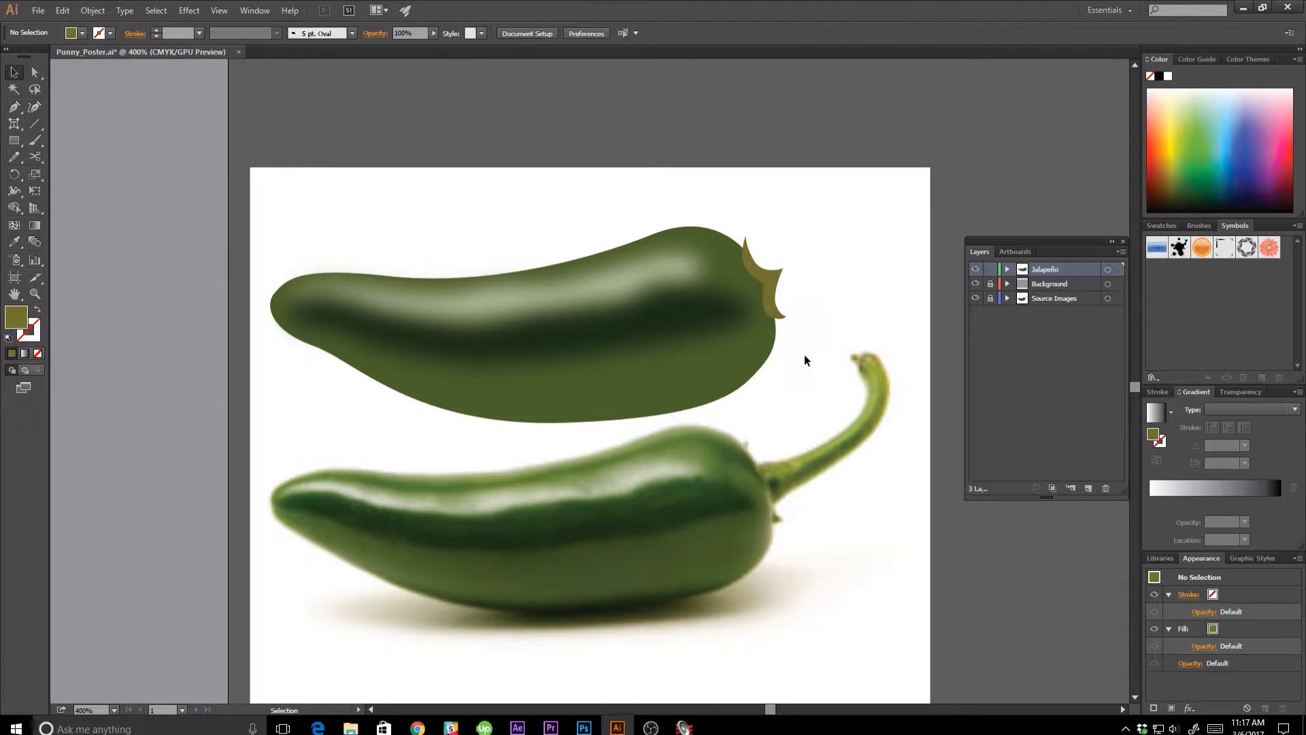
Send the calyx shape to the back, behind the pepper body, and deselect it.
click(768, 276)
right_click(767, 276)
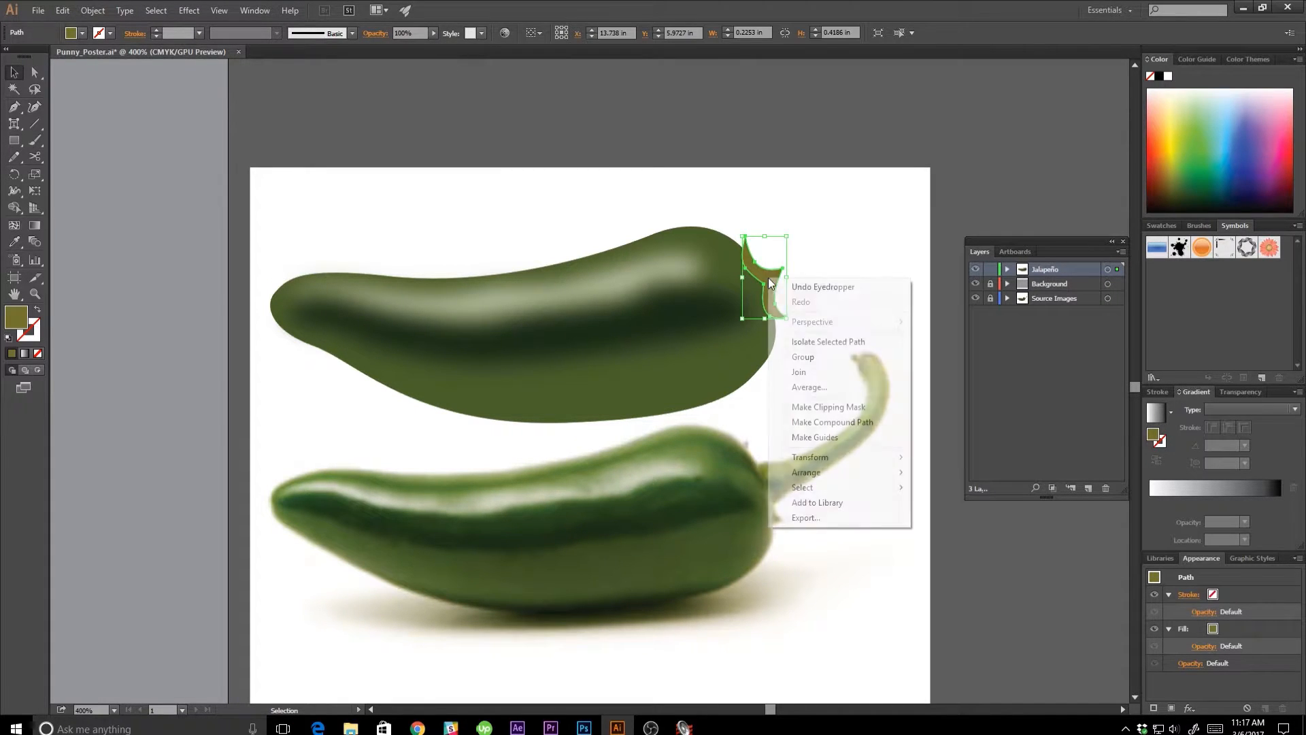
mouse_move(876, 474)
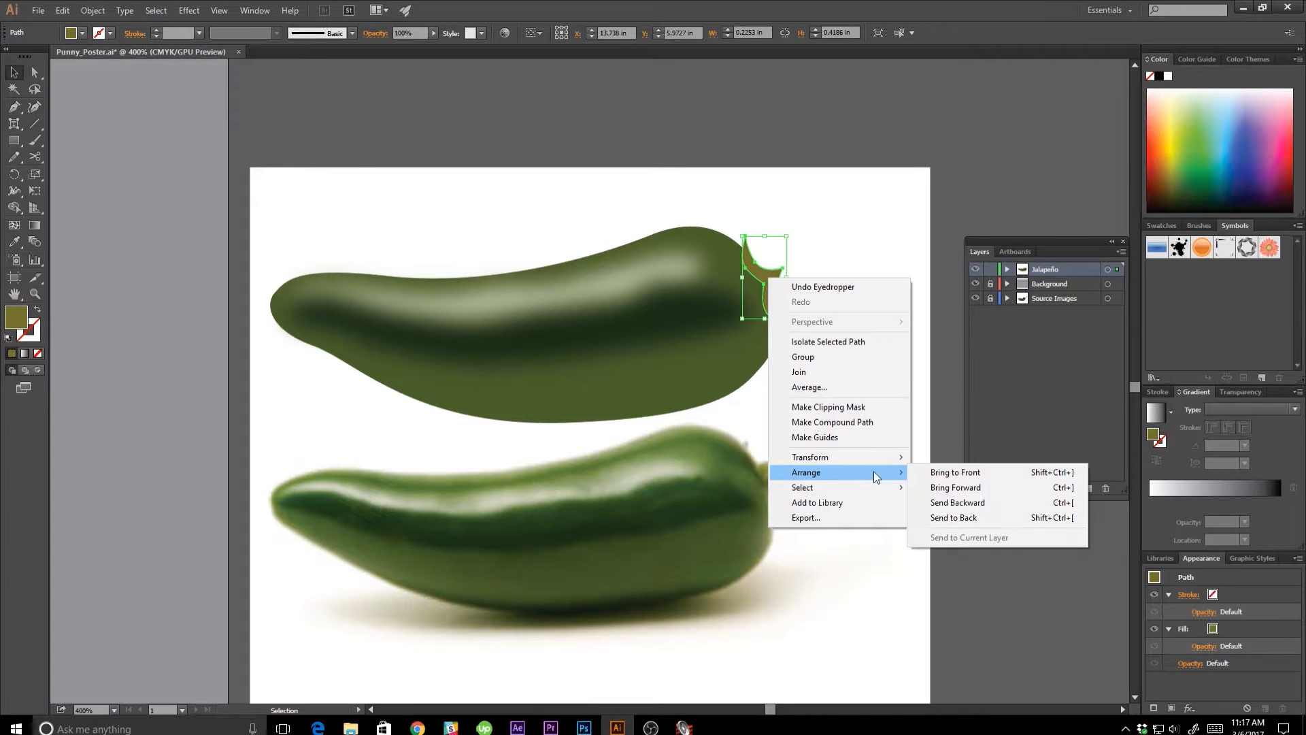
click(945, 517)
click(861, 370)
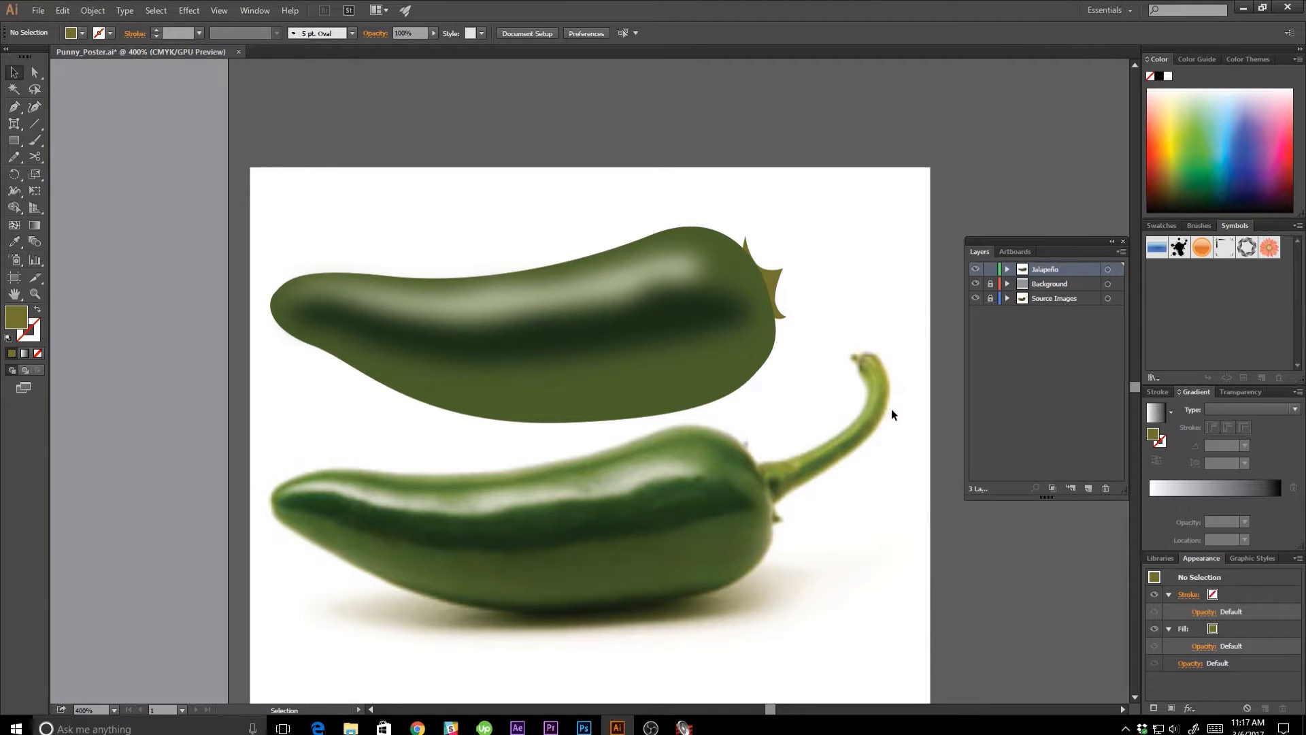
Trace the photo pepper's curved stem as a closed shape with the Pen tool, including its widened base, and deselect it.
key(p)
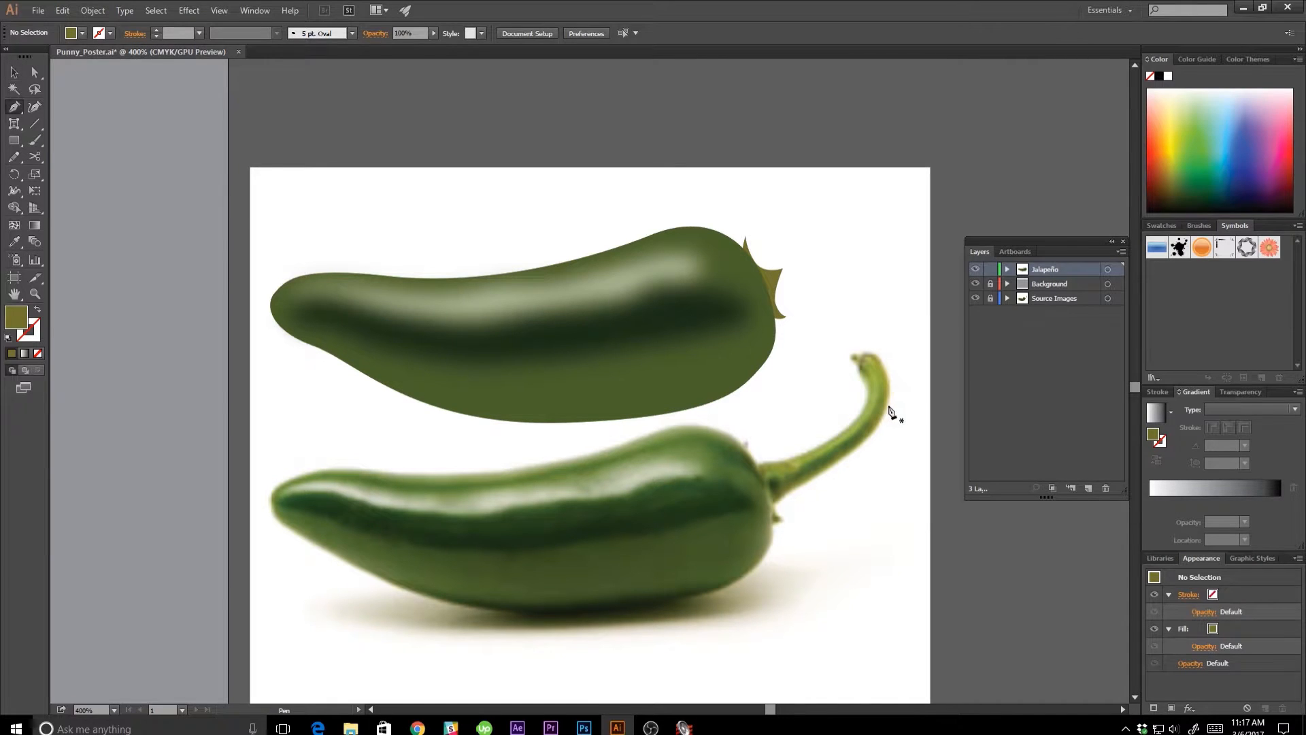
click(860, 355)
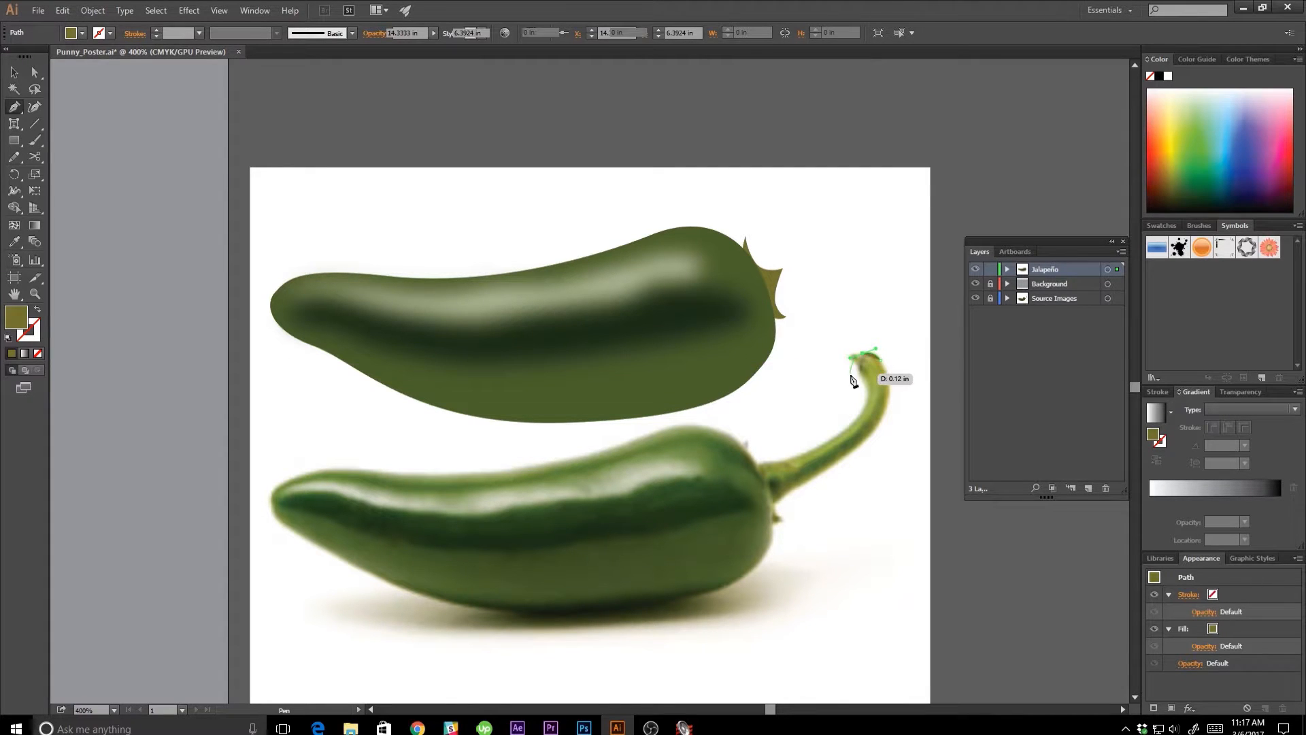
drag(862, 373, 838, 442)
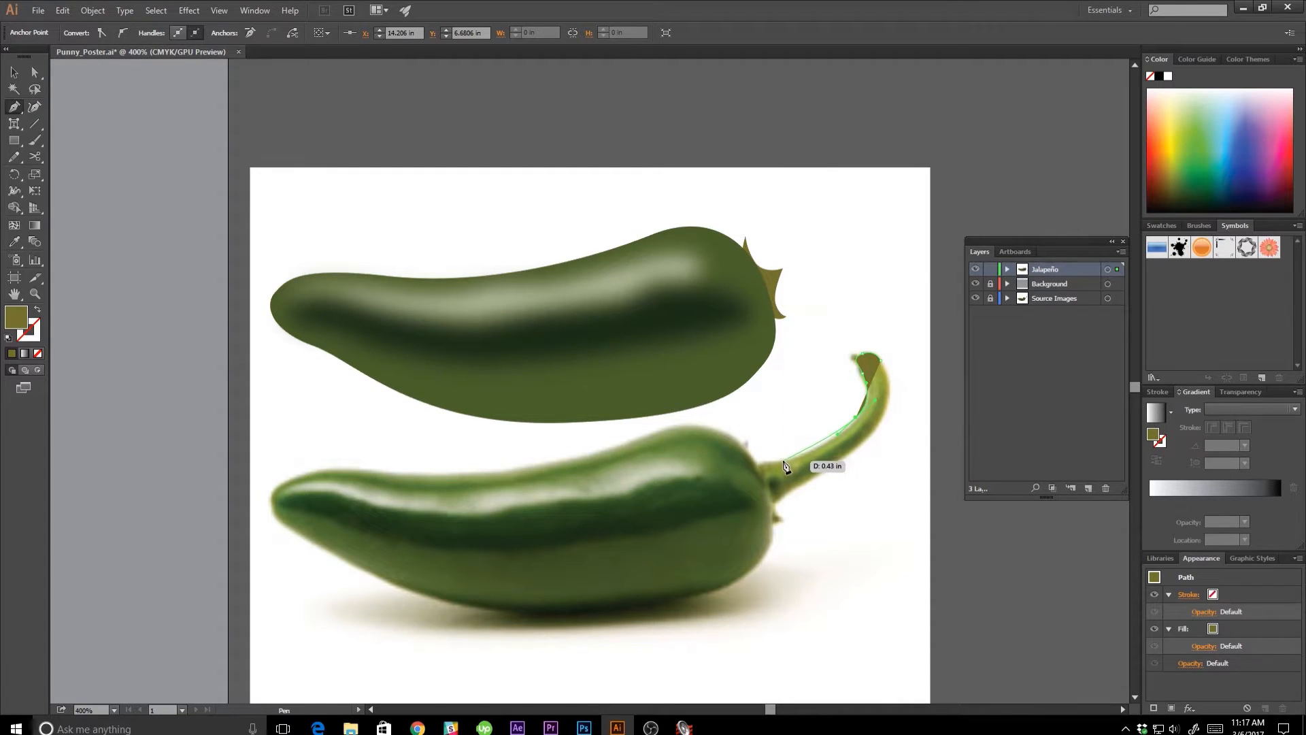
click(784, 464)
drag(760, 460, 873, 348)
key(v)
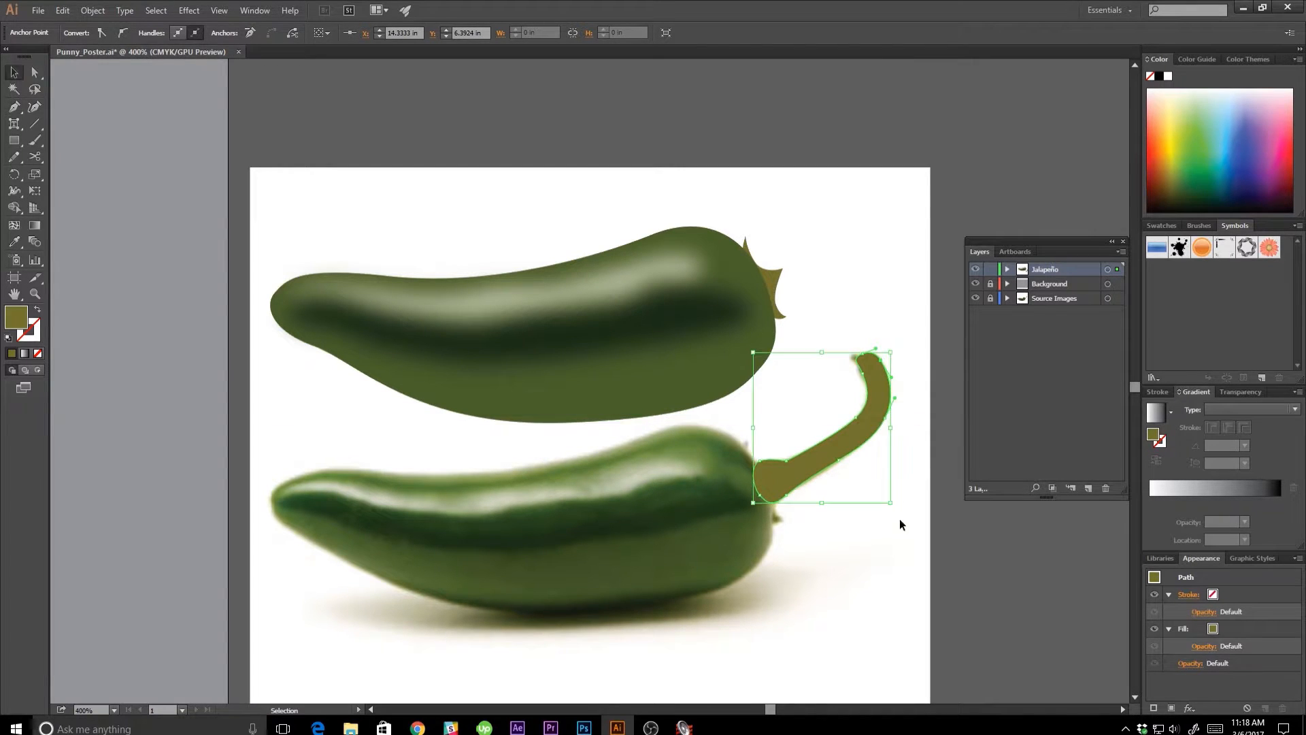
click(896, 542)
Refine the stem's upper edge near its base by adjusting the anchor point where it widens, and deselect the shape.
key(a)
click(791, 464)
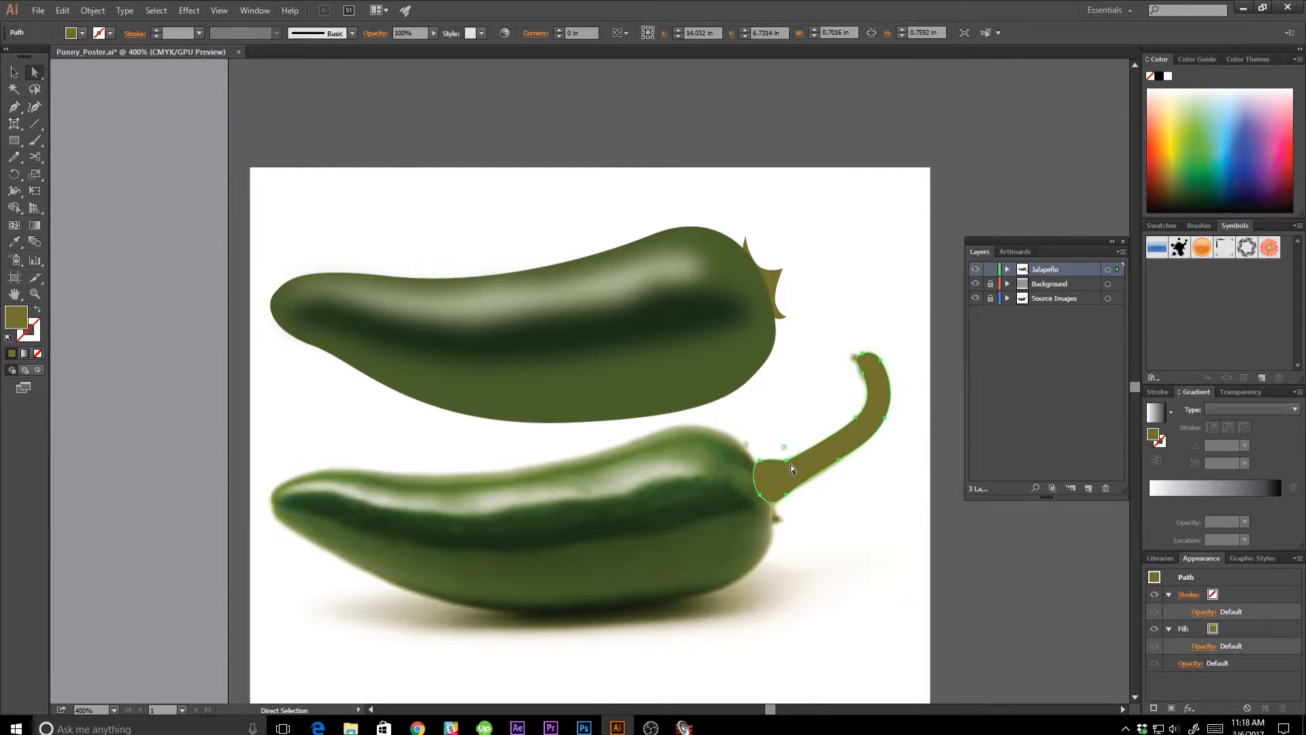
click(786, 460)
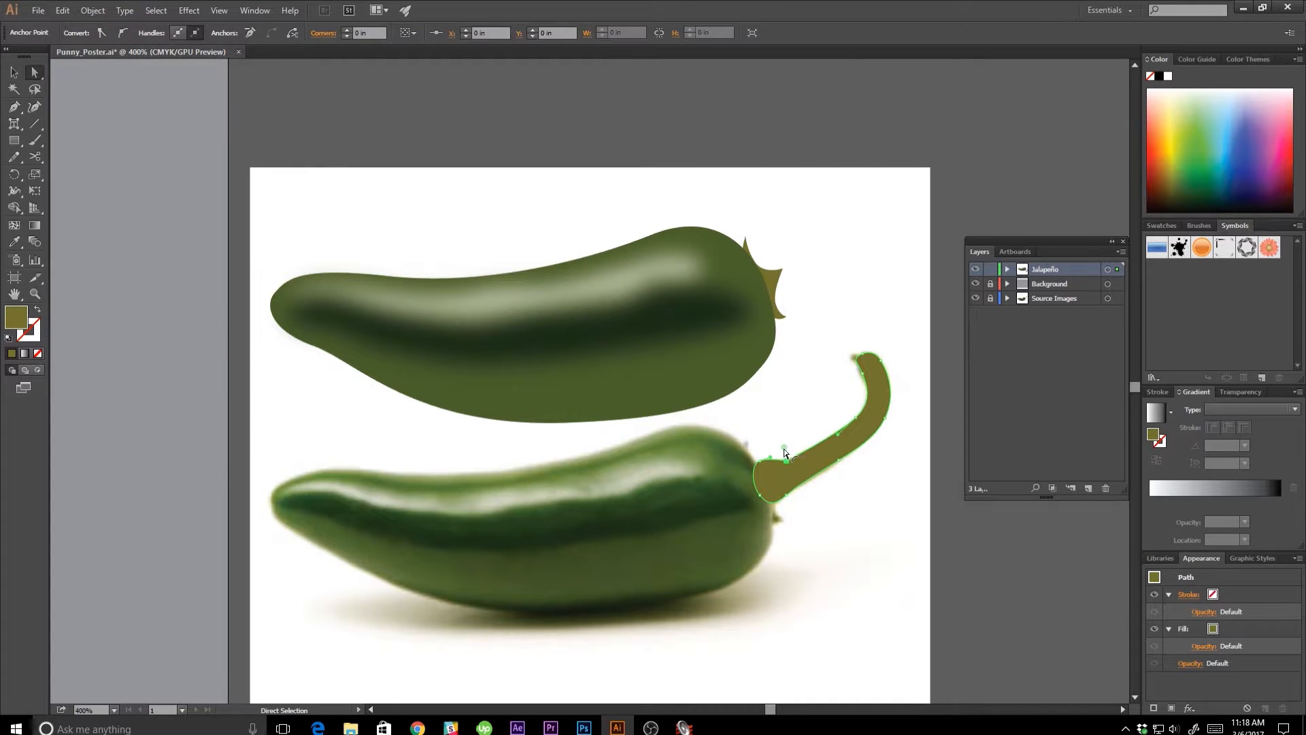
key(v)
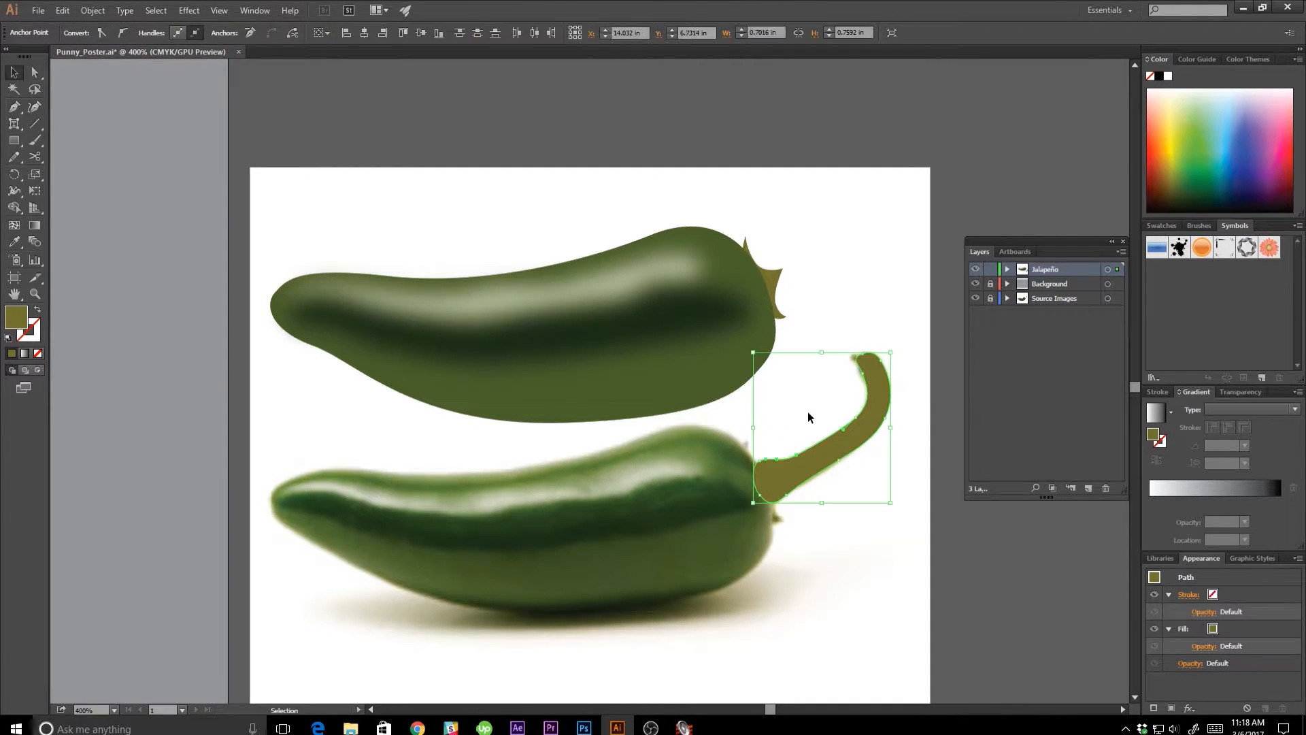
click(807, 411)
Move the stem shape up onto the vector pepper so its base overlaps the calyx, and deselect it.
drag(839, 455, 831, 263)
click(826, 260)
click(891, 380)
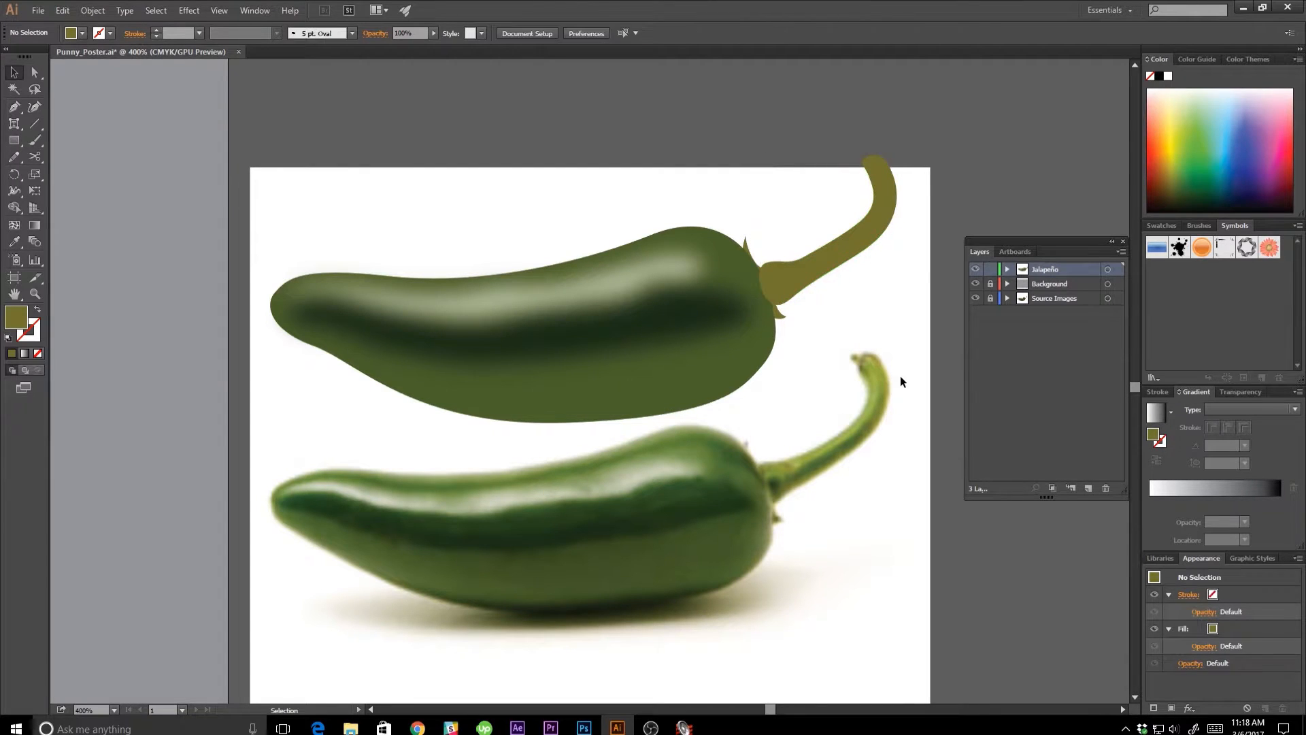
Fill the stem with the light green color sampled from the photo's stem near its curved end, and deselect it.
click(821, 259)
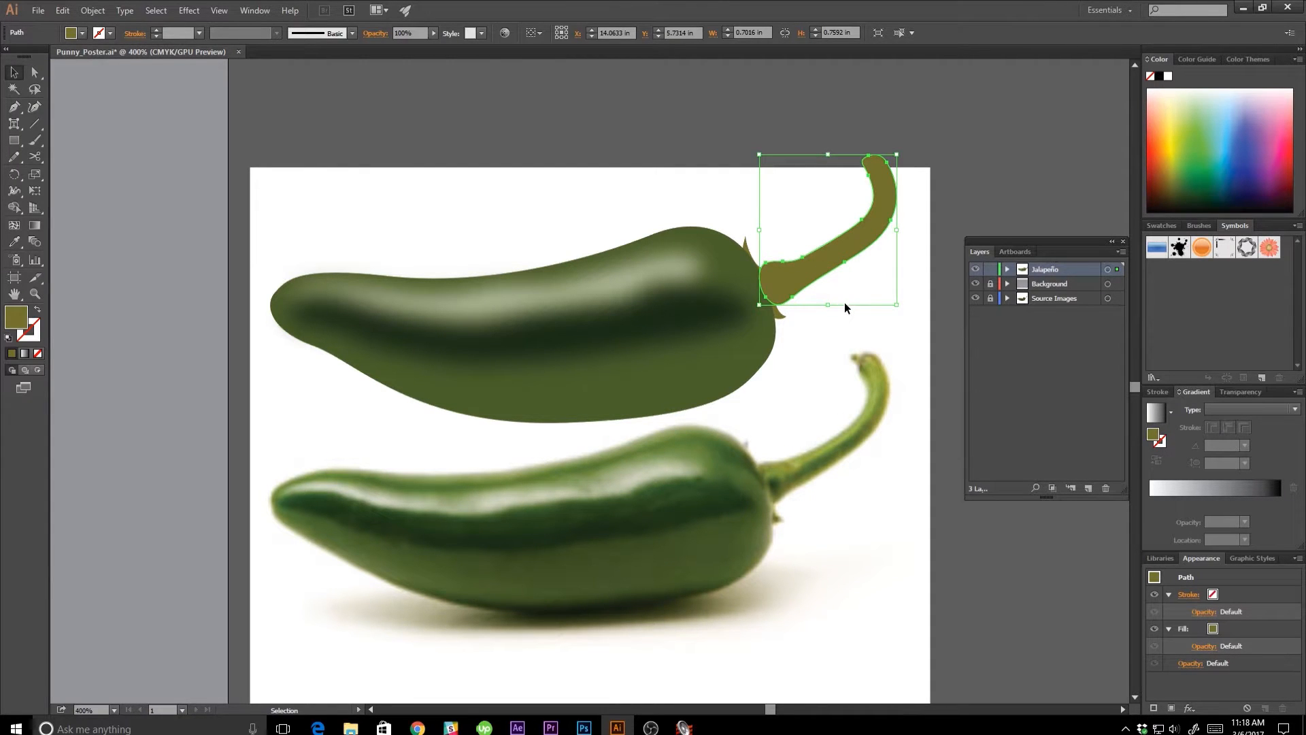
key(i)
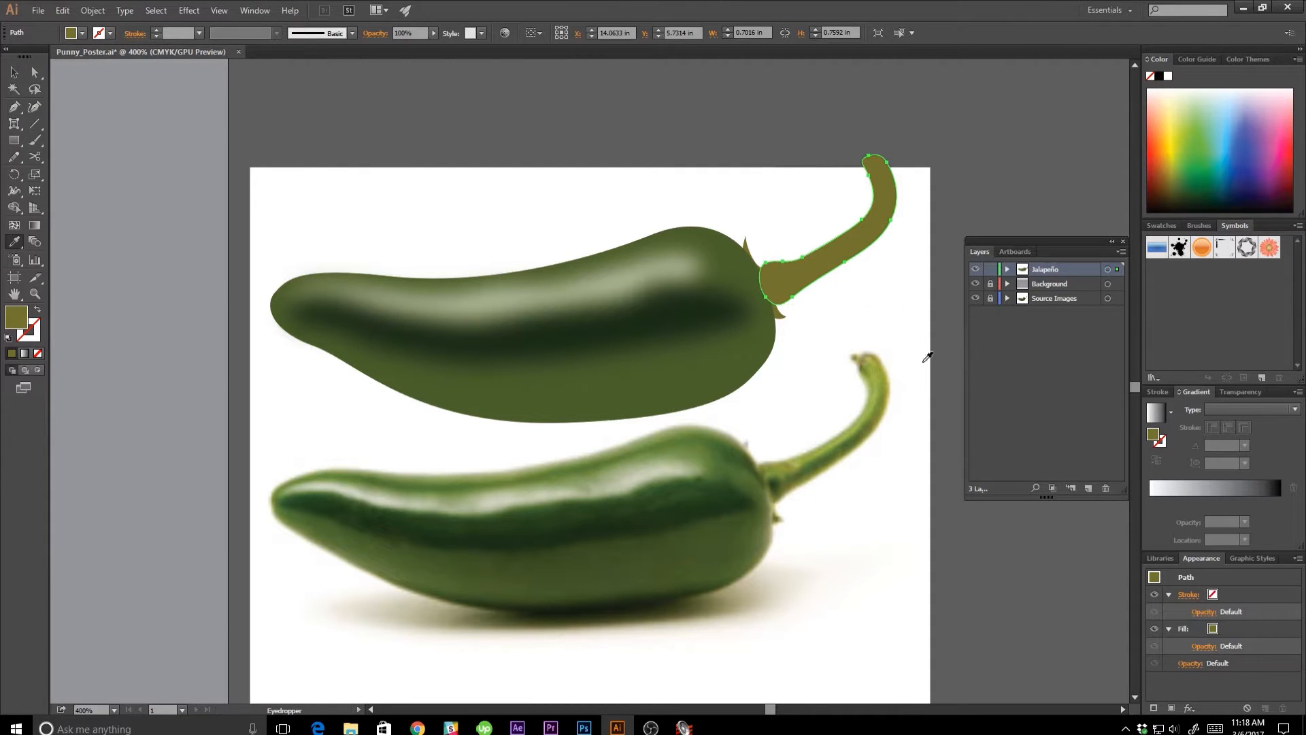
click(883, 381)
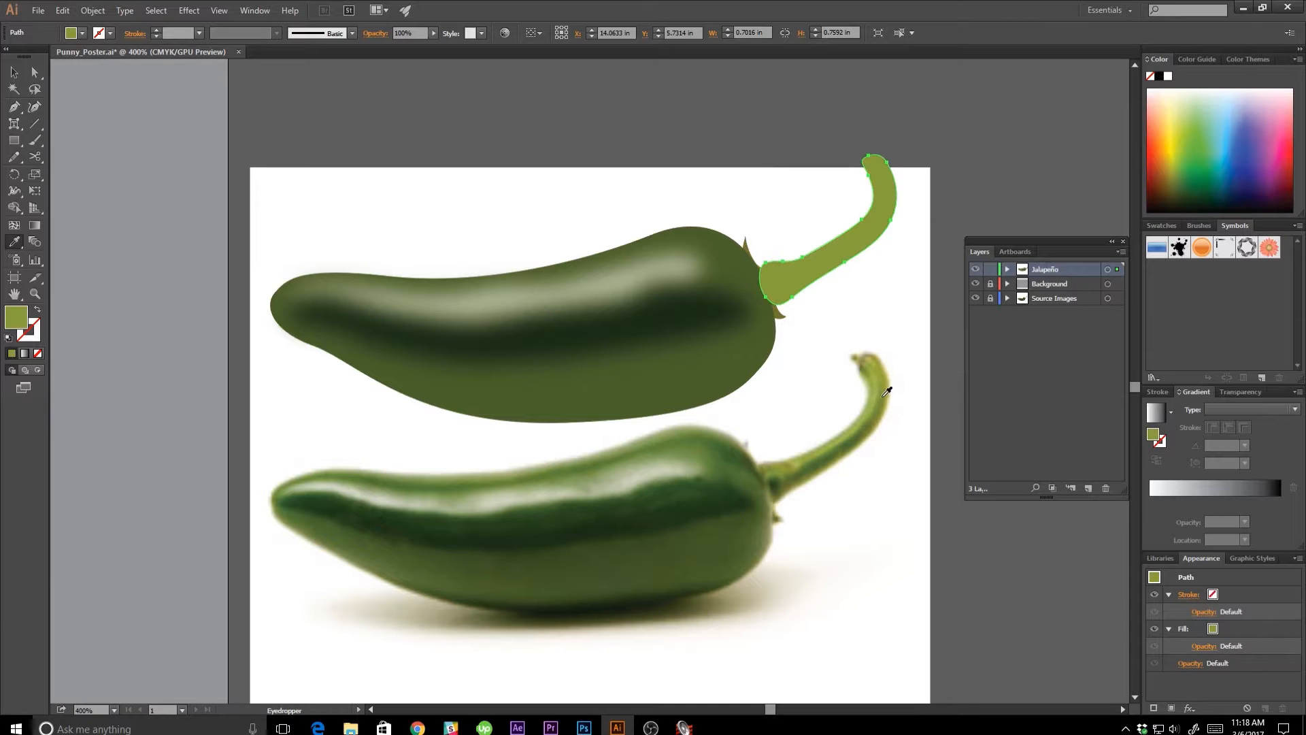
key(v)
click(867, 496)
Outline the dark shaded strip along the photo's stem as a closed shape with the Pencil tool.
key(p)
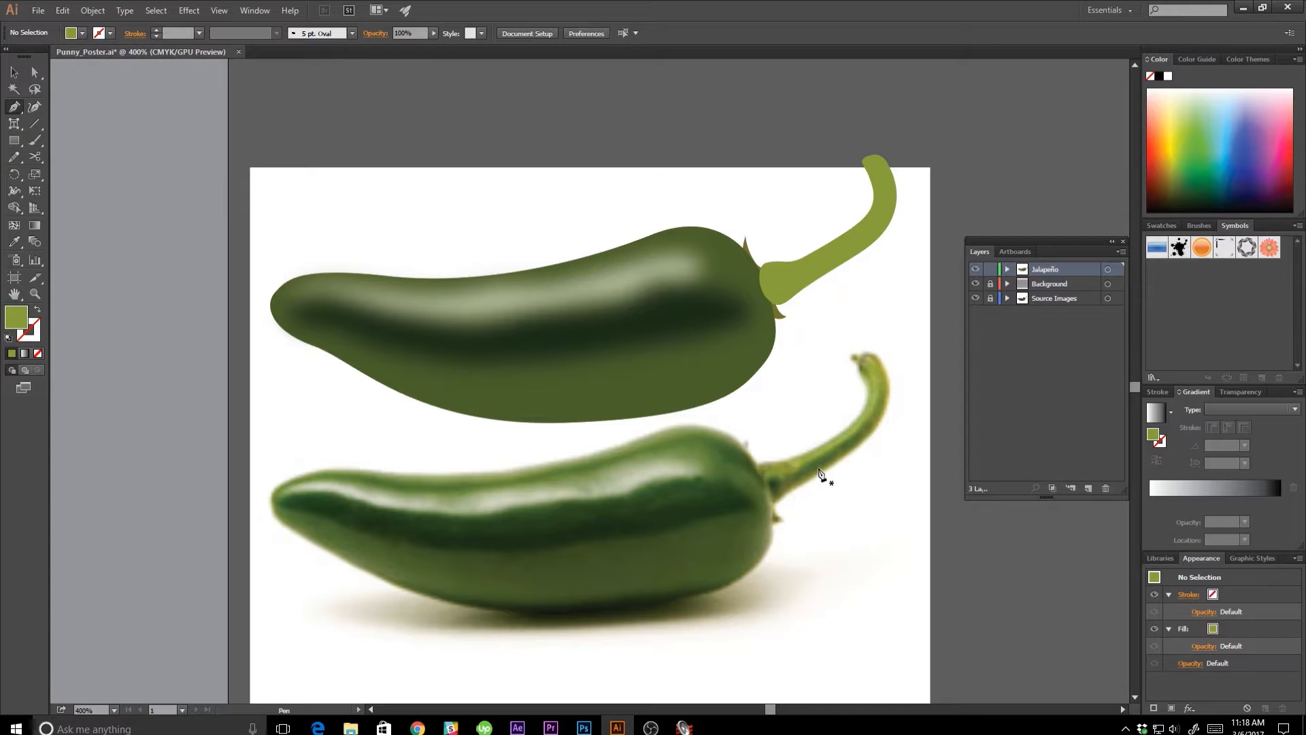
key(n)
mouse_move(773, 481)
mouse_down()
mouse_move(860, 443)
mouse_move(884, 403)
mouse_move(782, 478)
mouse_up()
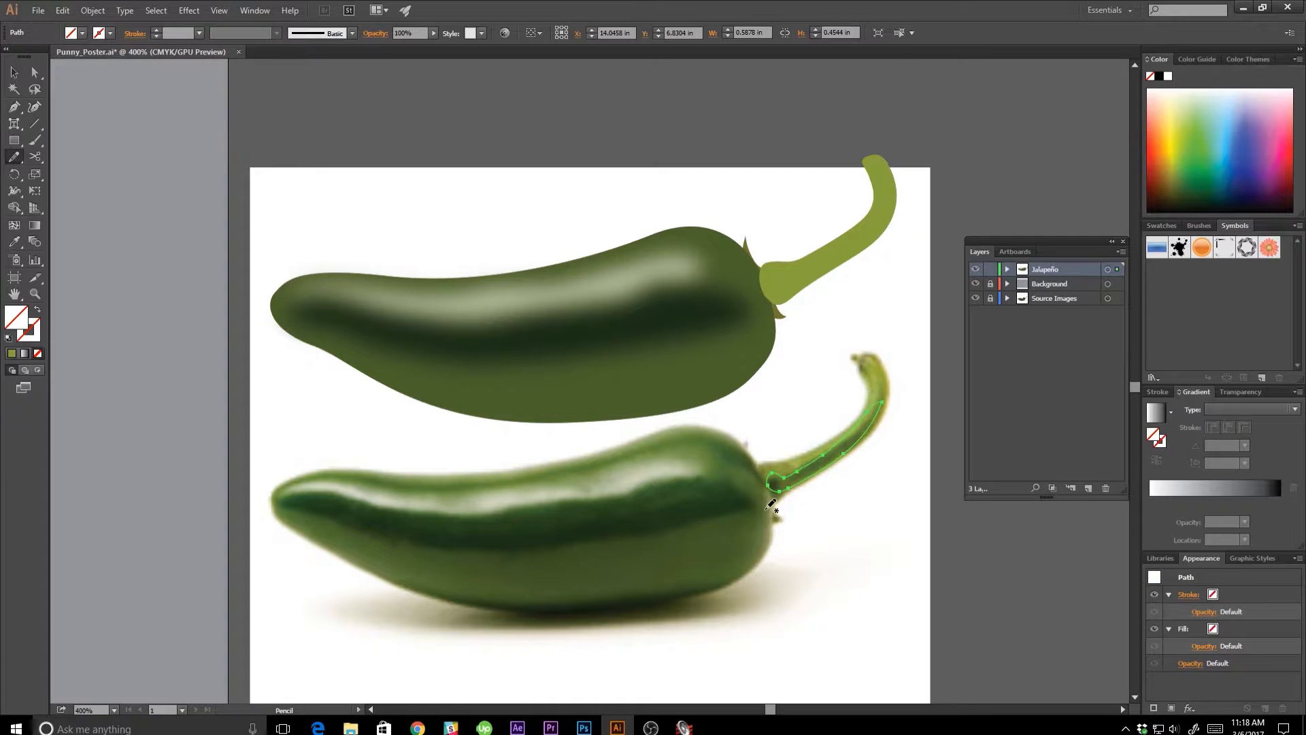
Fill the shading strip with dark green sampled from the photo's stem and move the strip onto the vector stem.
key(i)
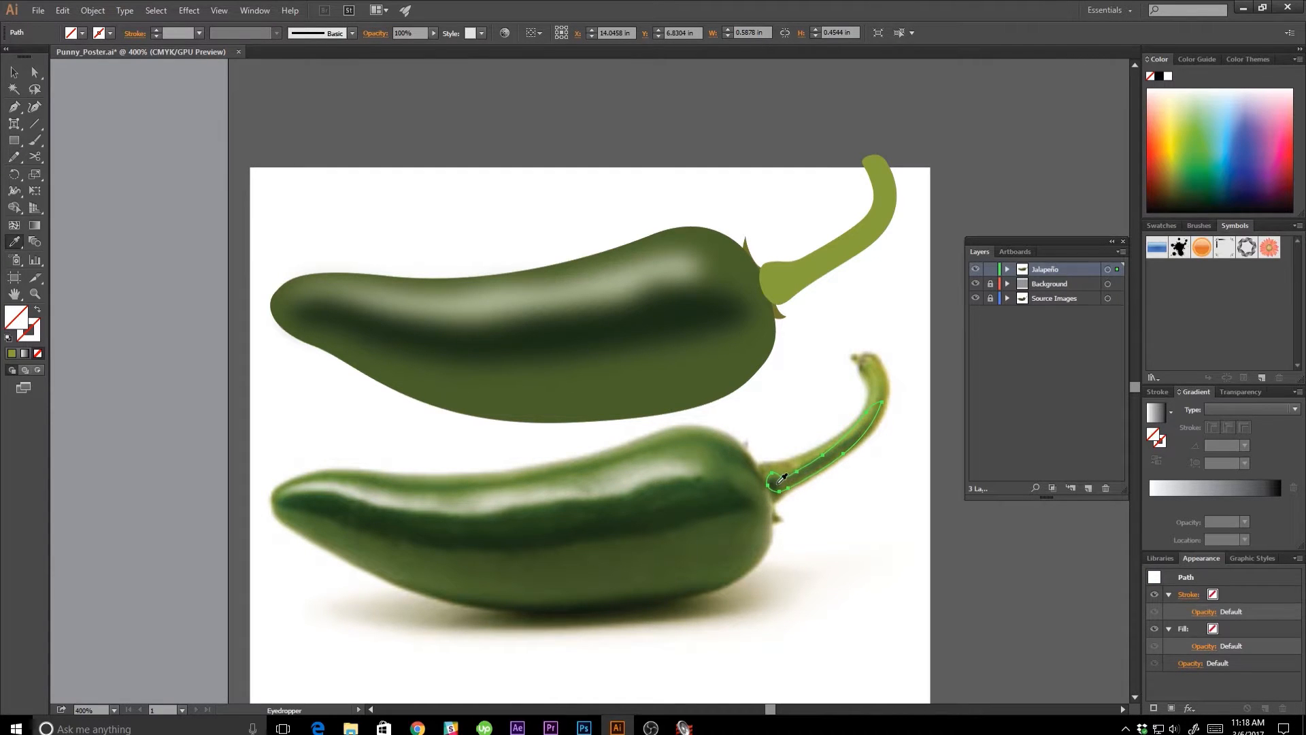
click(824, 458)
key(v)
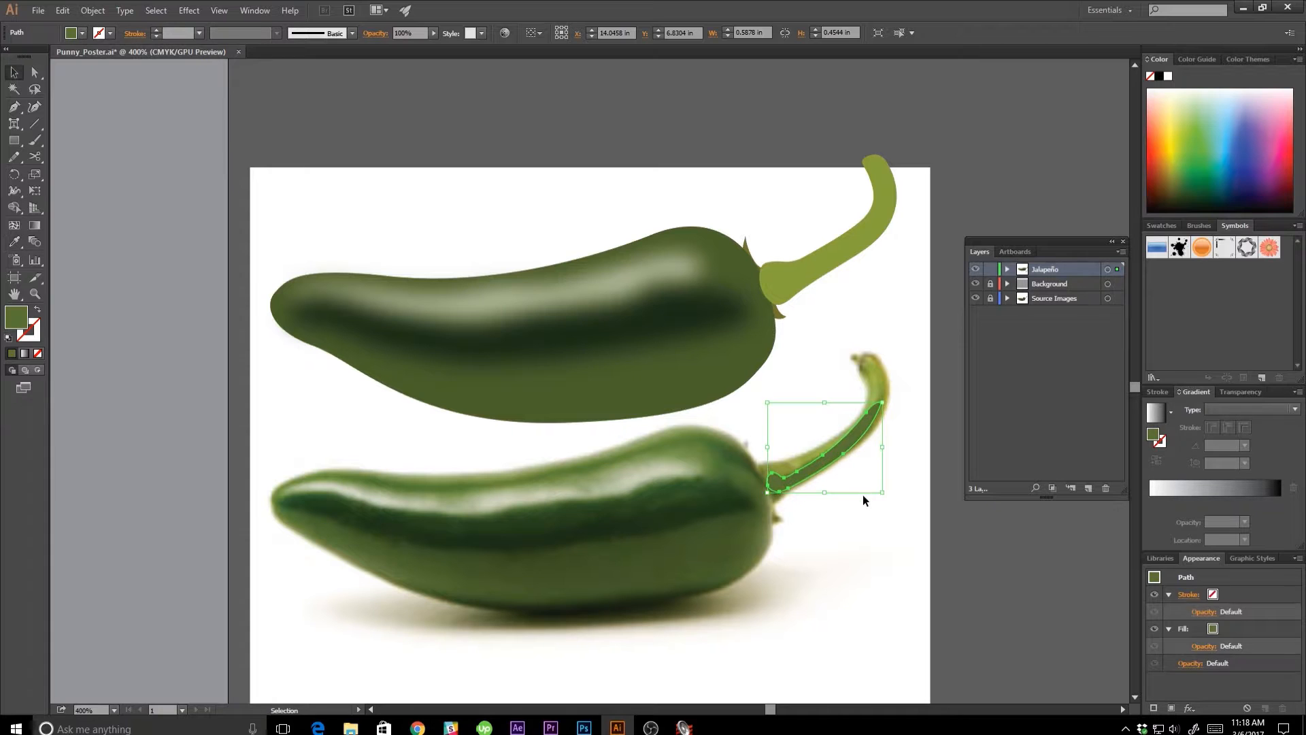
click(861, 498)
drag(840, 452, 846, 255)
drag(846, 254, 845, 254)
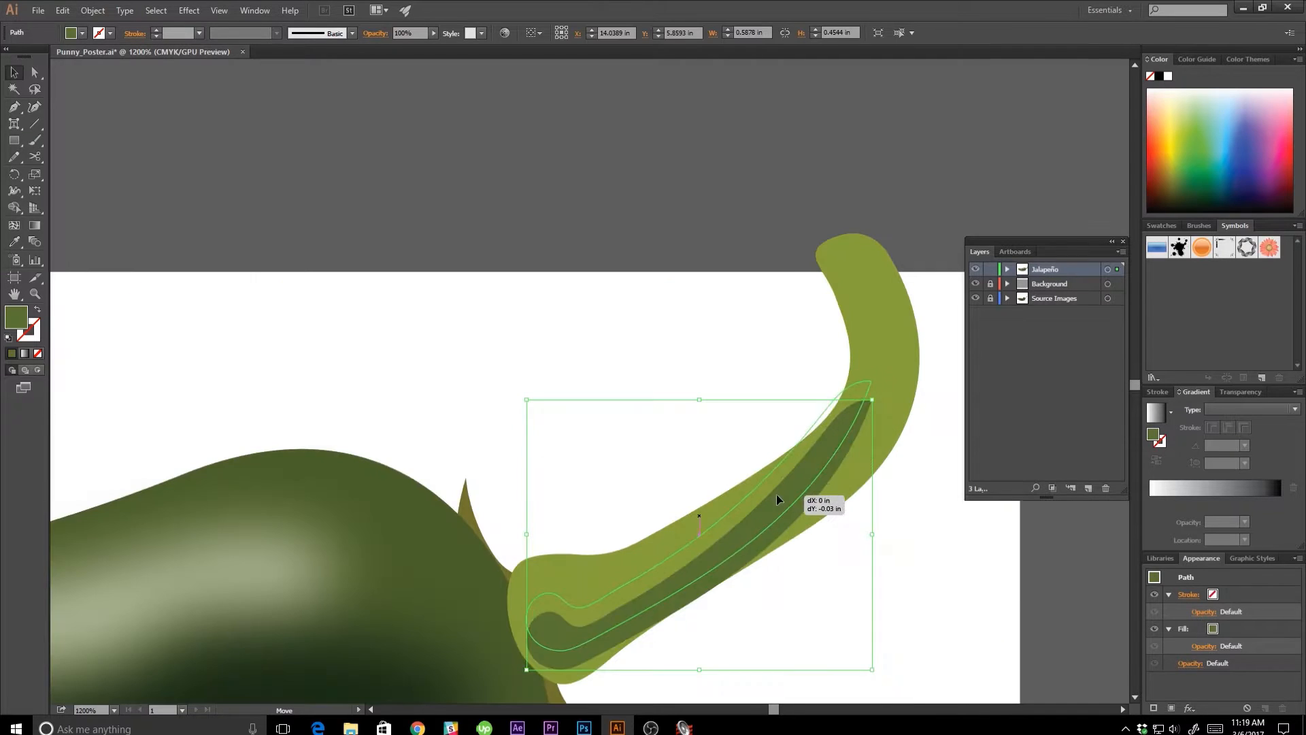
Move the anchor point at the shading strip's upper tip outward toward the outer edge of the stem's bend.
drag(777, 494, 772, 507)
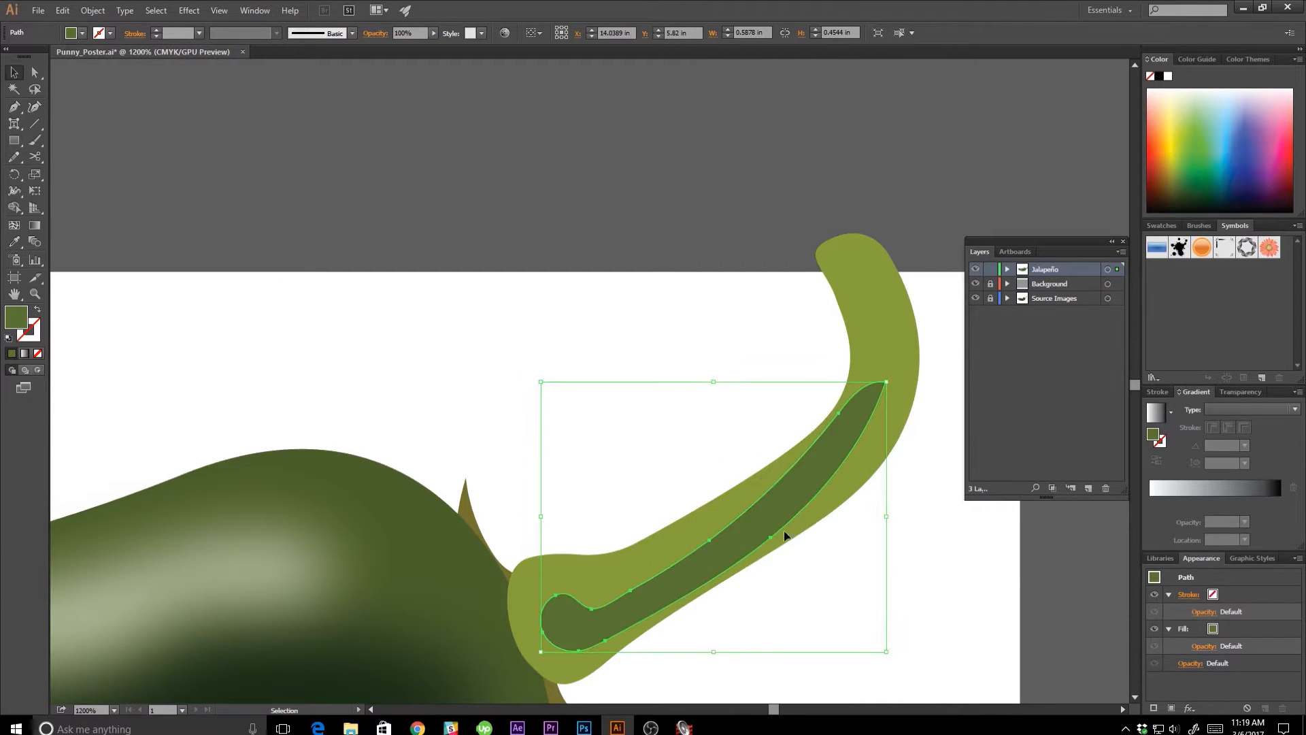
key(space)
drag(827, 564, 797, 554)
key(a)
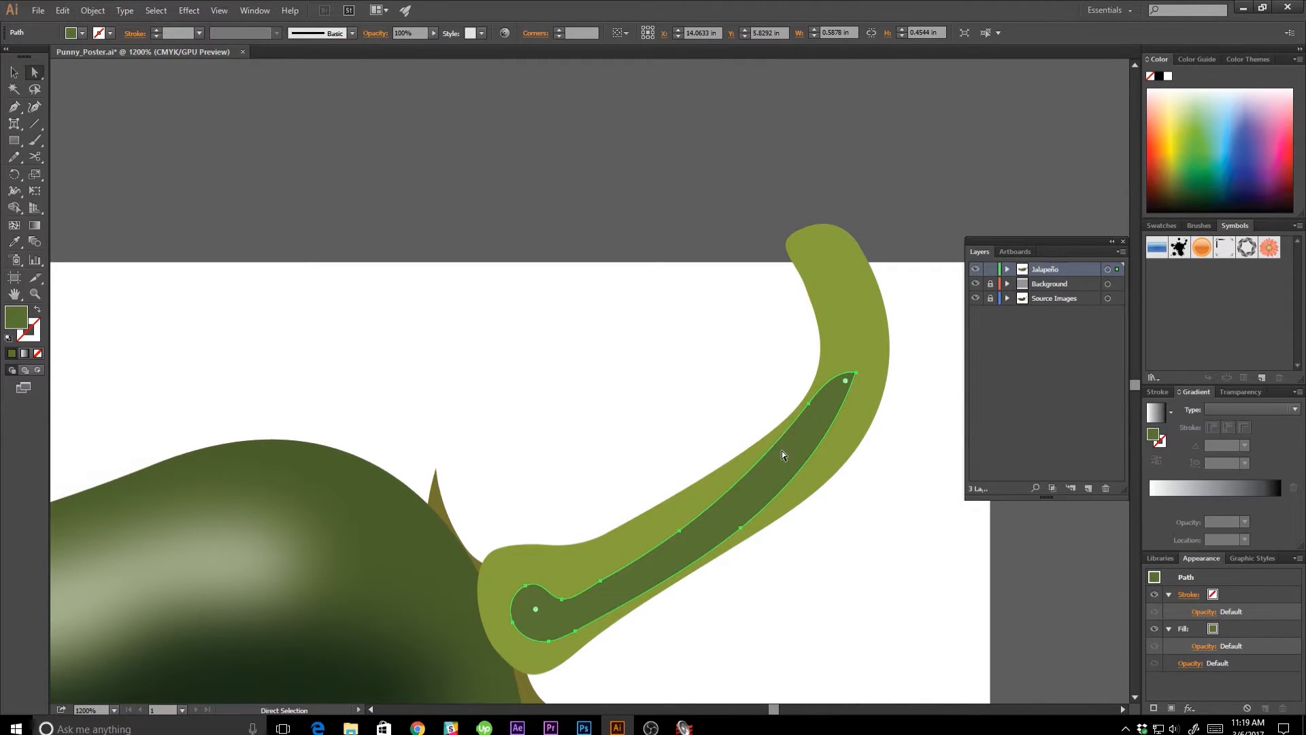
click(810, 404)
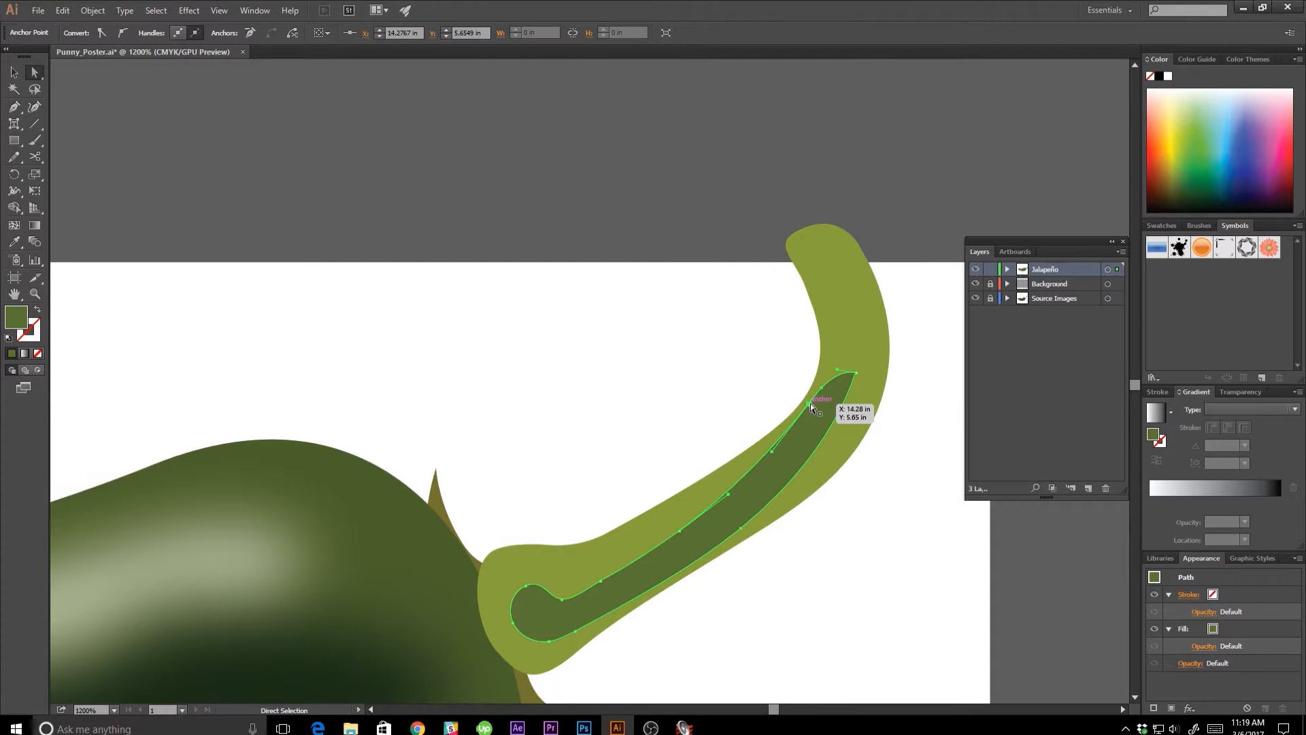
click(857, 374)
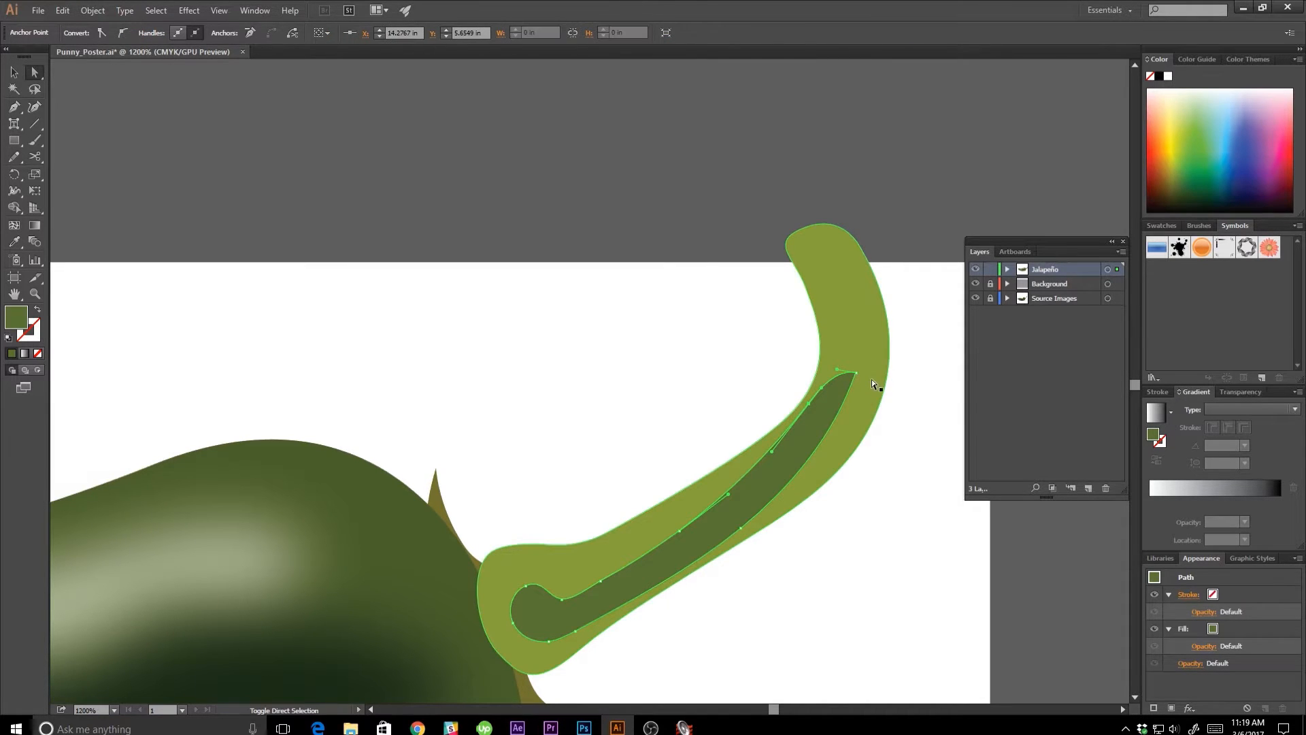
drag(858, 374, 880, 382)
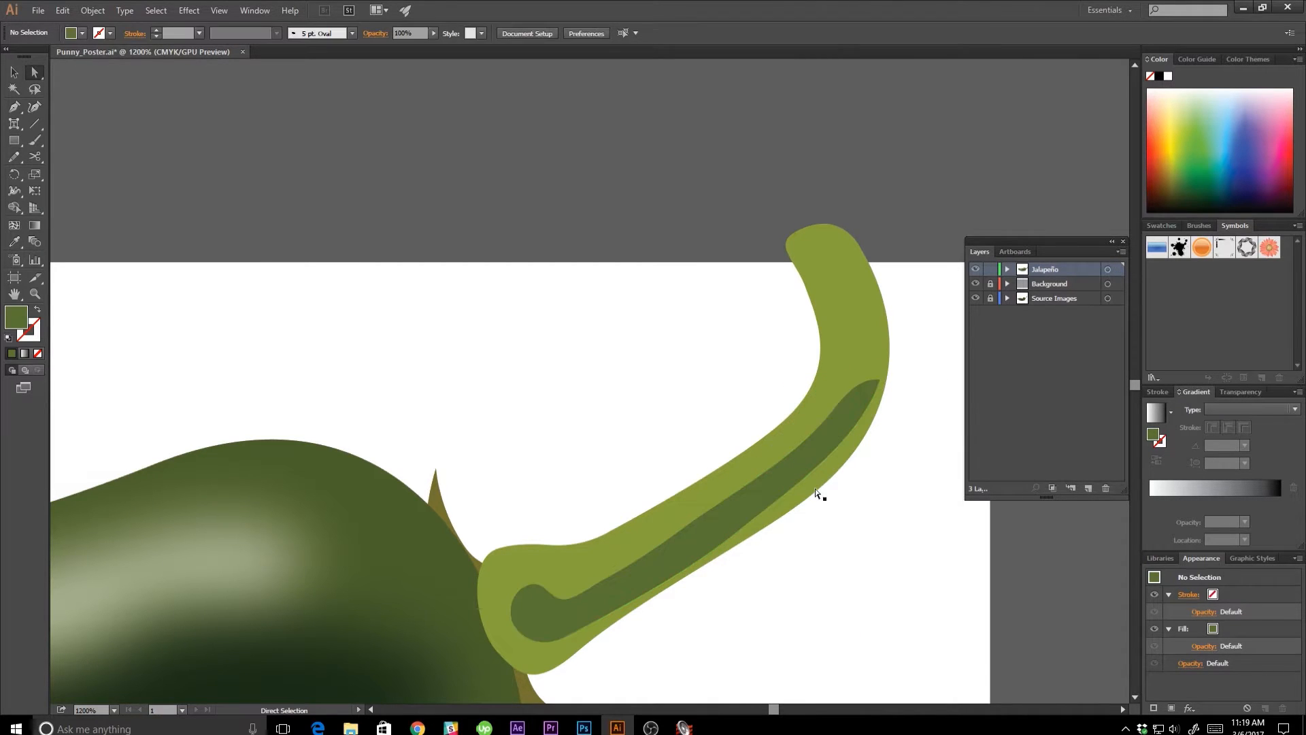
Reshape the shading strip's lower edge to follow the stem's outer edge by adjusting its anchor point and handle, and deselect it.
click(794, 487)
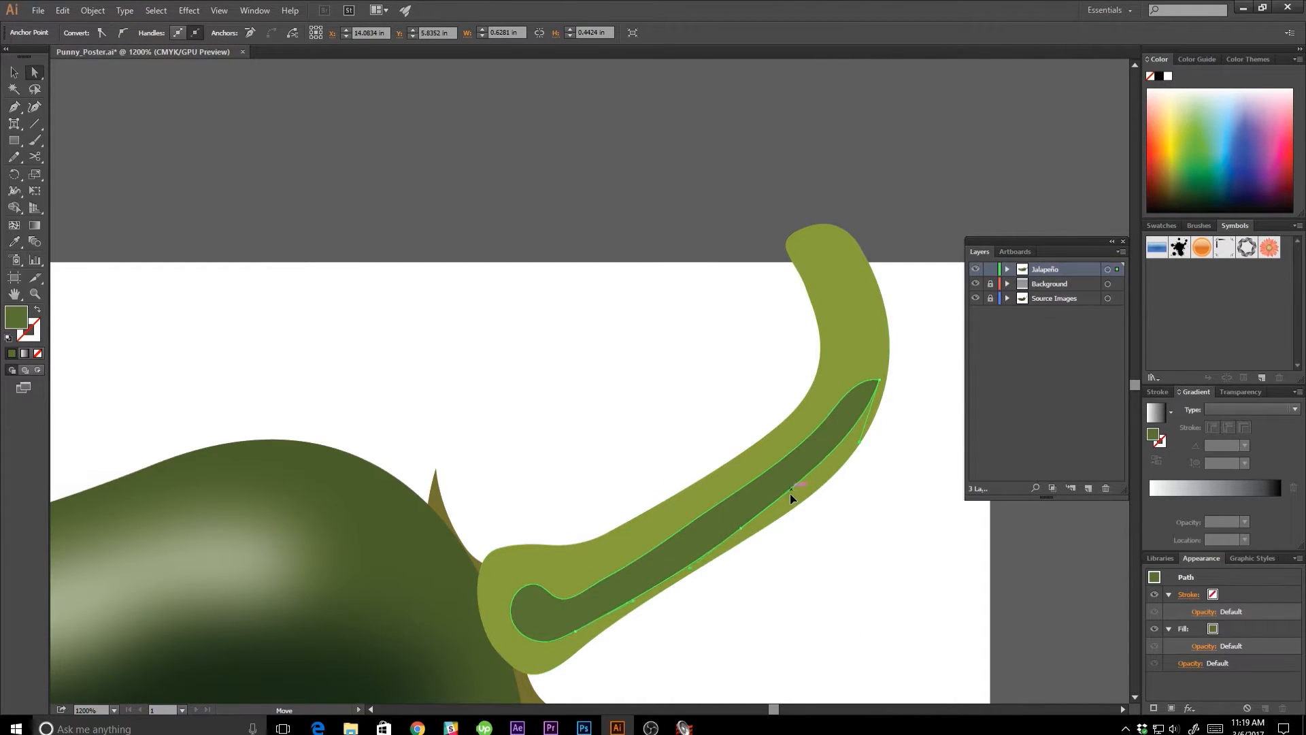
drag(778, 499, 802, 499)
click(741, 531)
drag(740, 527, 727, 538)
drag(808, 484, 822, 477)
click(894, 533)
Smooth the shading strip's upper edge by nudging its middle and upper anchor points, and deselect the shape.
click(686, 529)
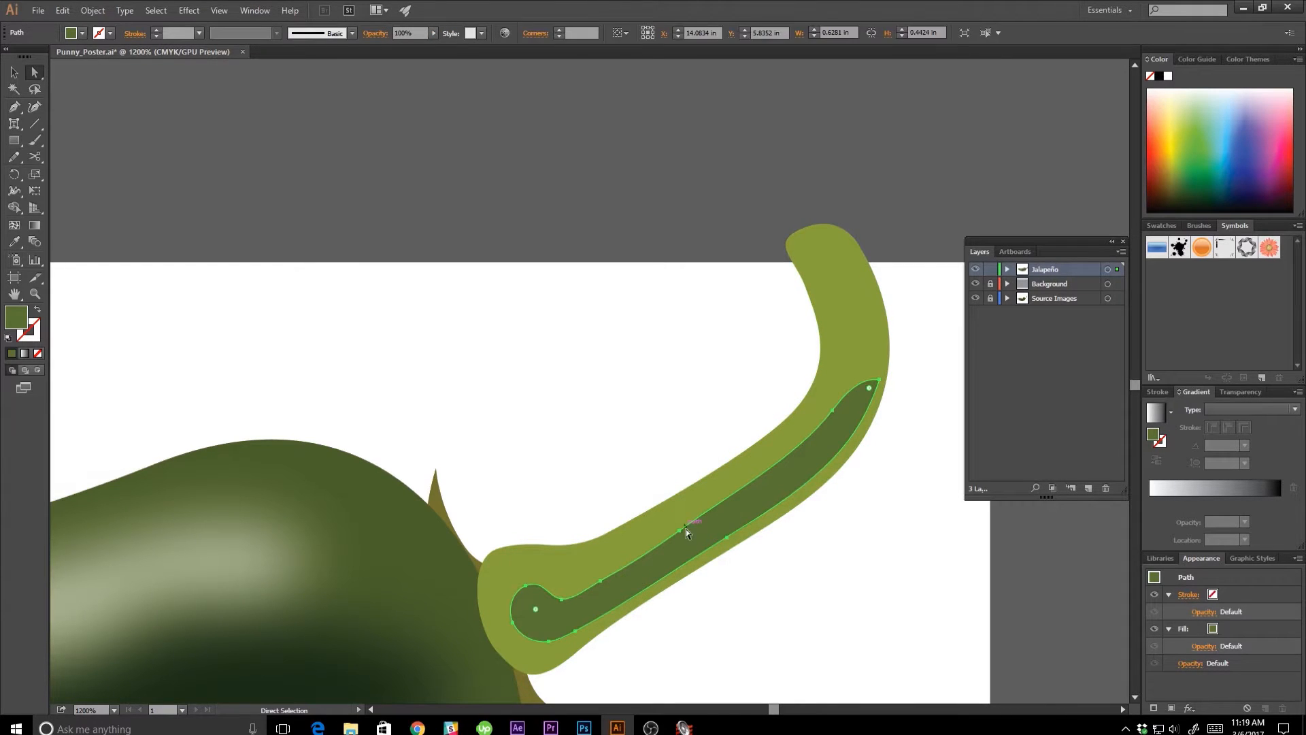
drag(679, 537, 689, 530)
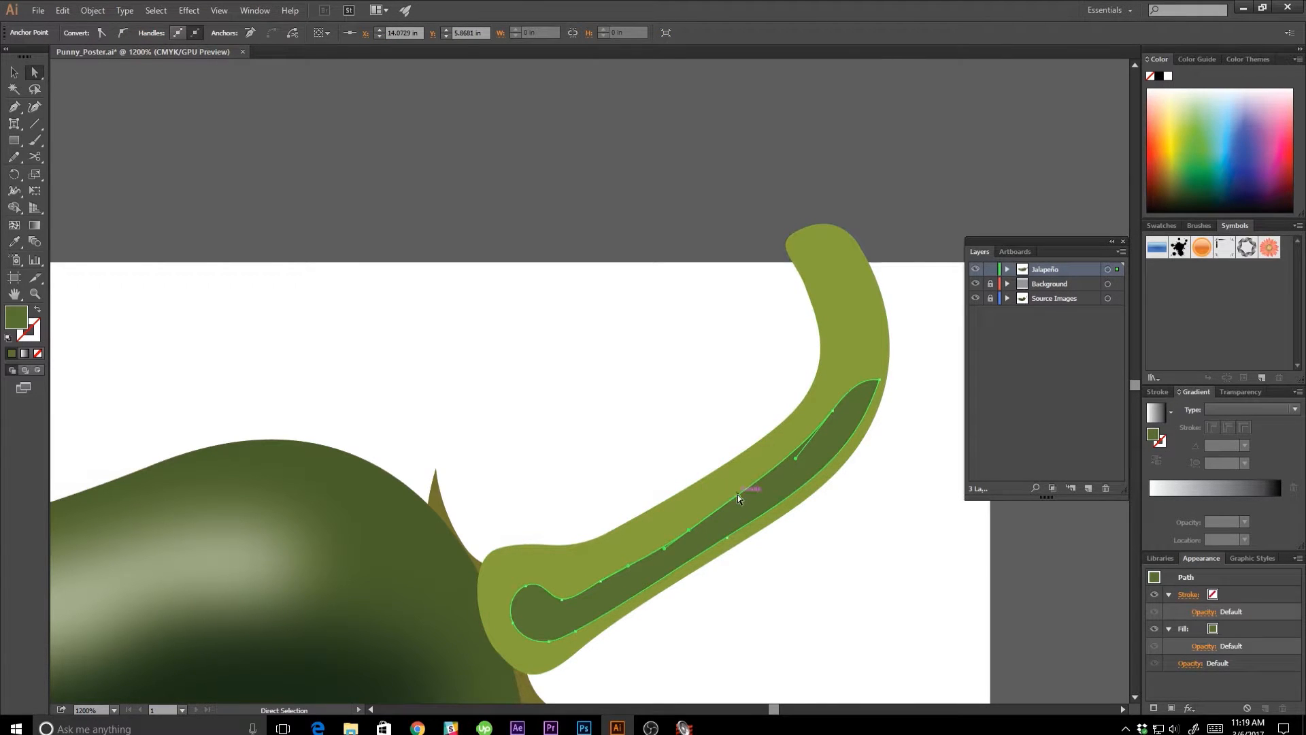
drag(833, 411, 835, 417)
click(898, 478)
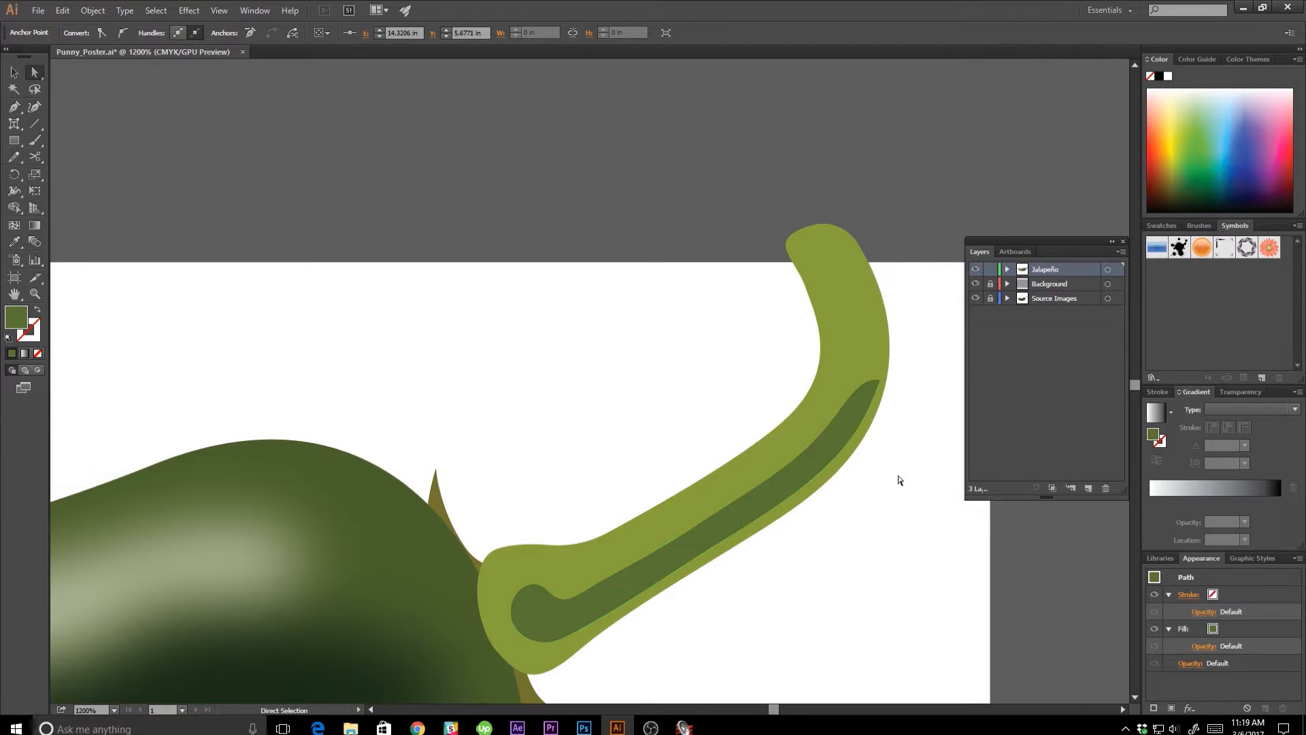
Review the whole vector pepper with its stem beside the reference photo.
key(ctrl+minus)
key(ctrl+minus)
key(ctrl+minus)
key(ctrl+minus)
key(ctrl+minus)
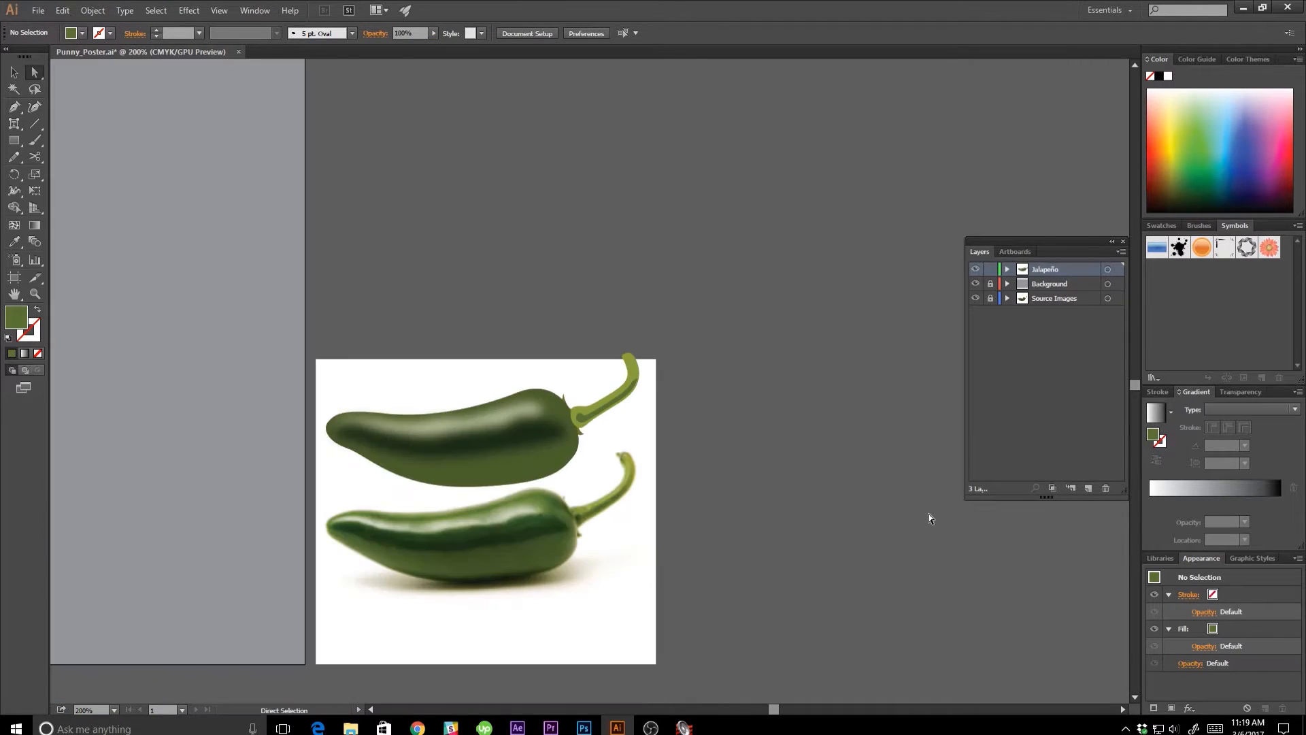
key(v)
drag(649, 510, 771, 515)
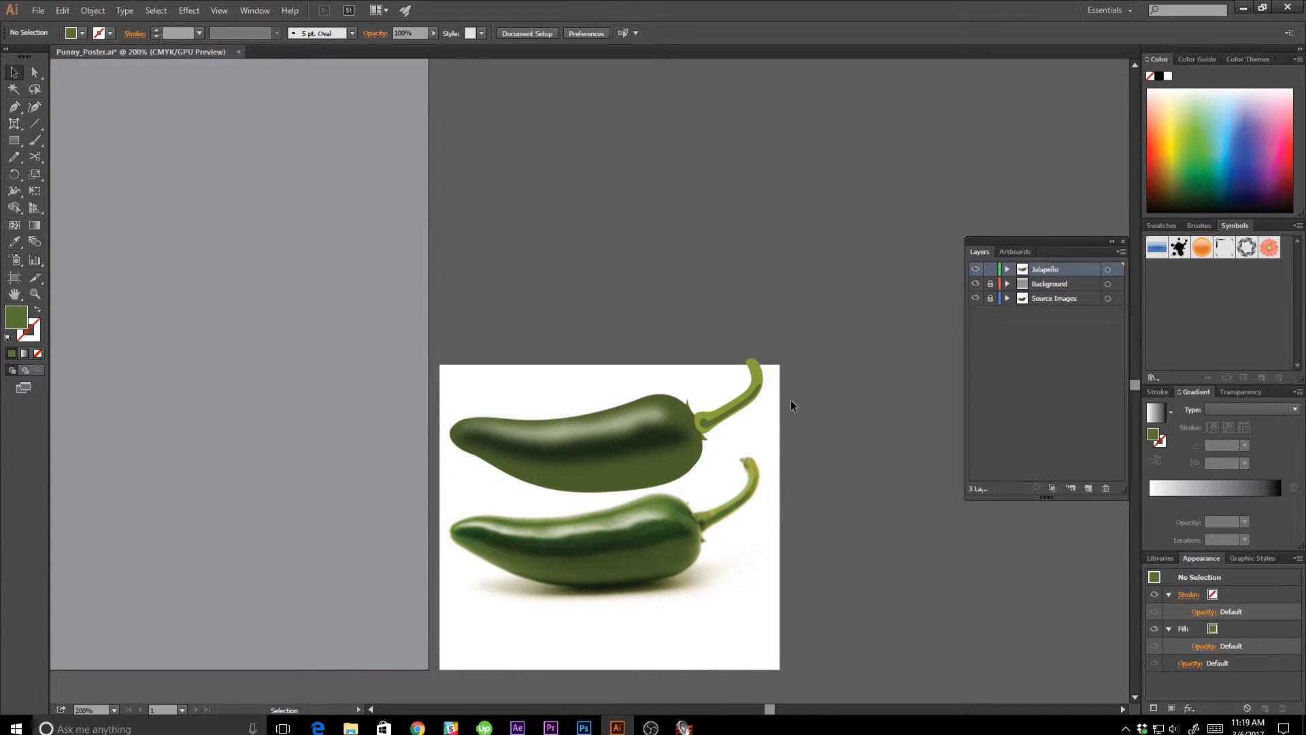
Send the stem and its shading strip behind the pepper body and calyx, and deselect them.
click(752, 386)
right_click(756, 377)
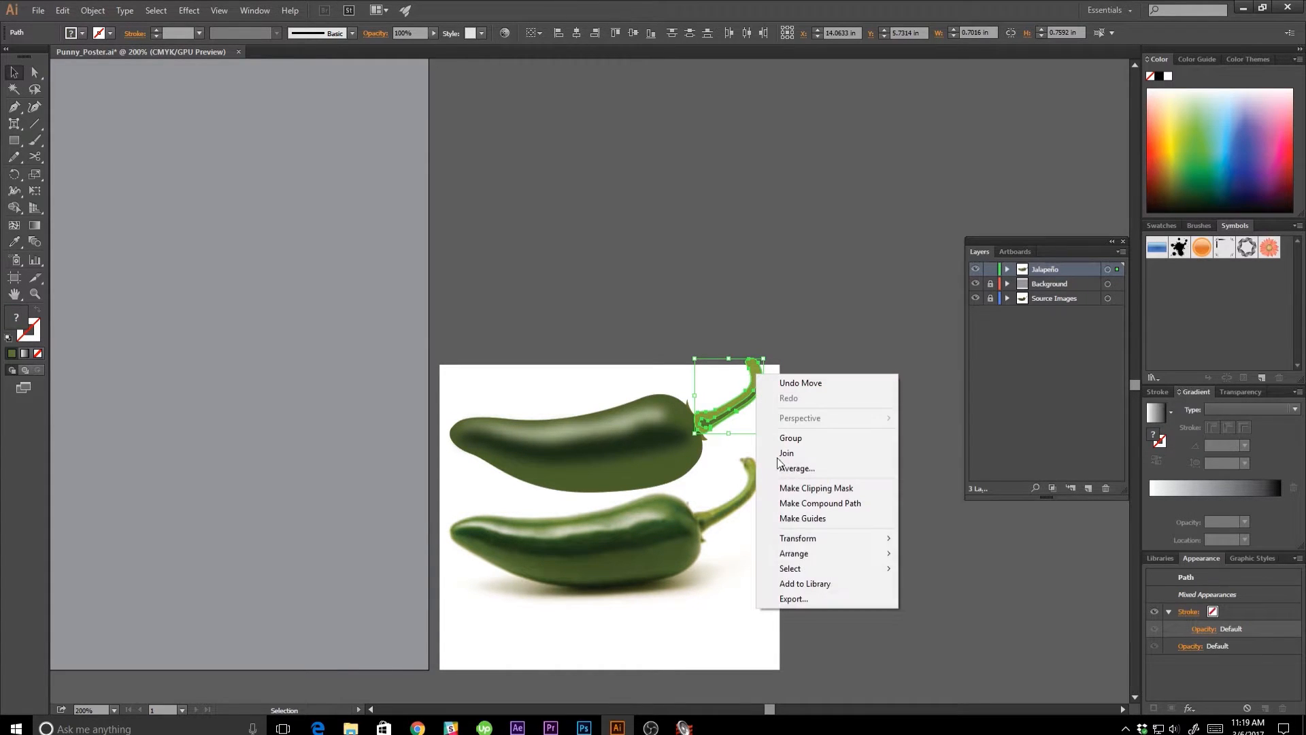
mouse_move(802, 561)
click(933, 605)
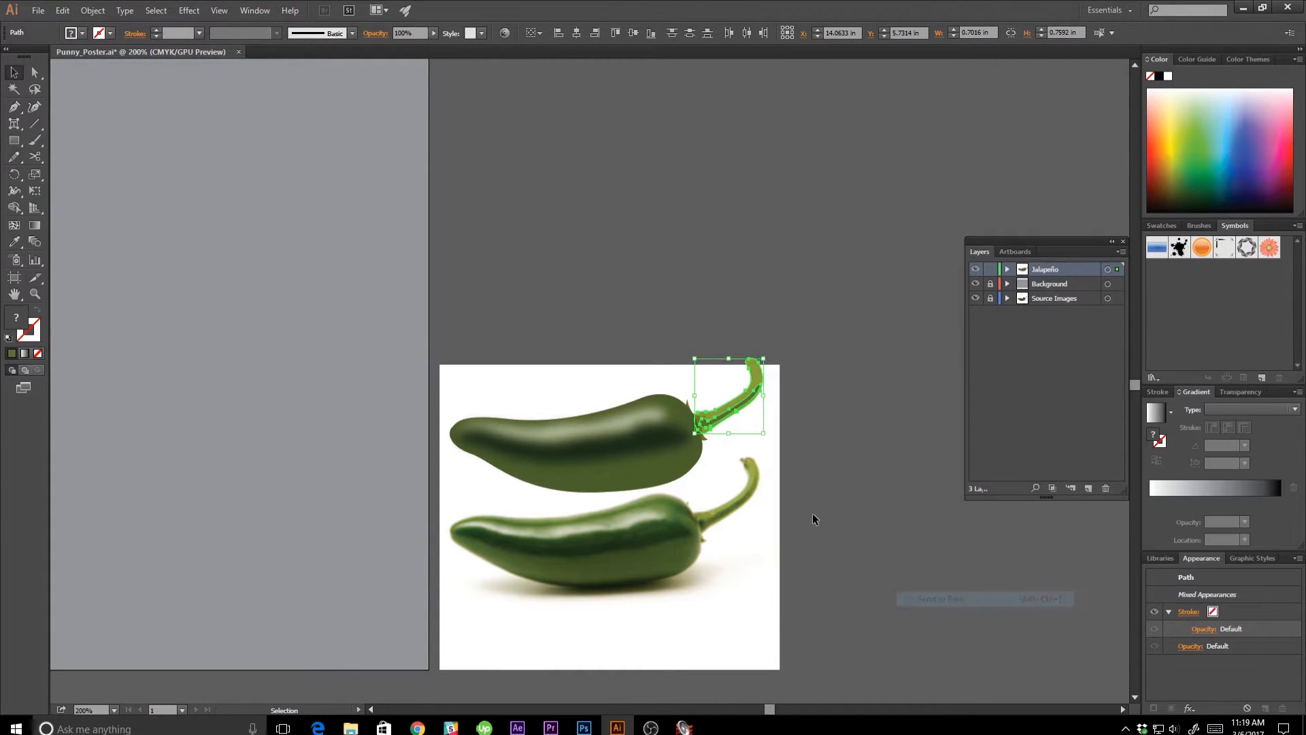
click(811, 503)
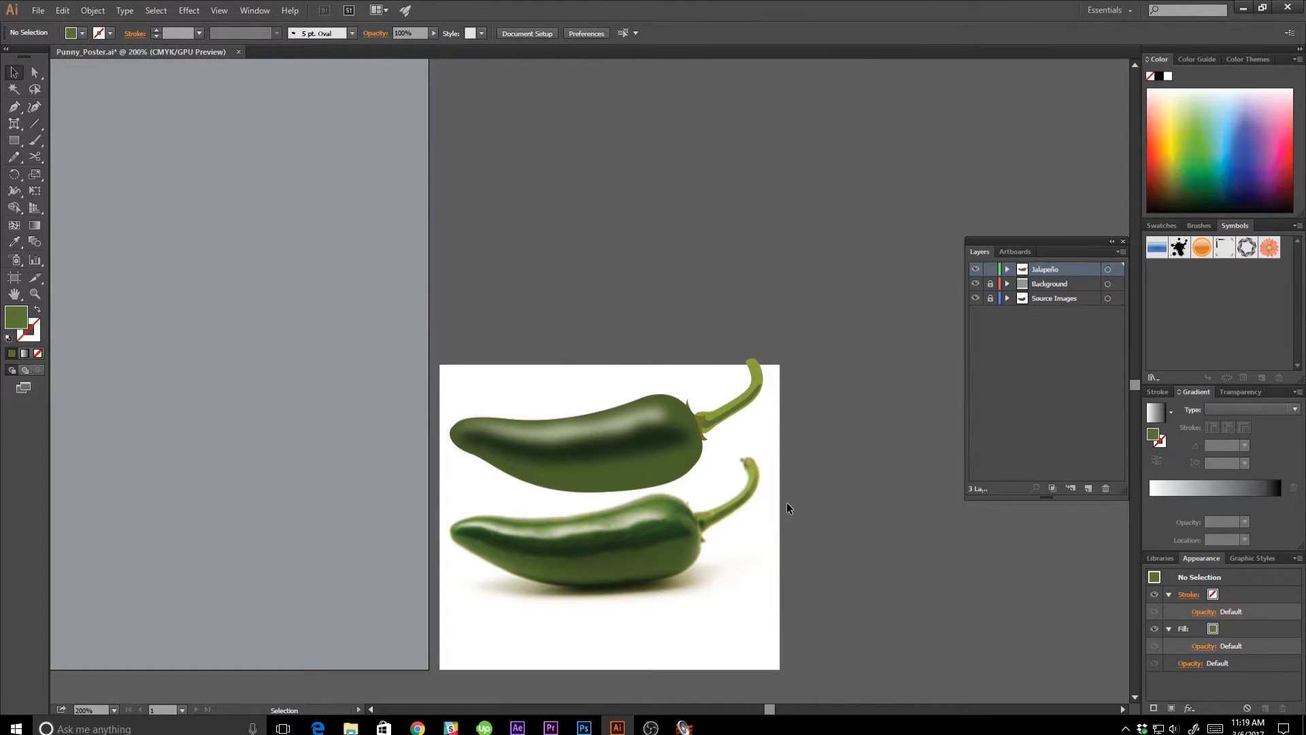
Apply a Gaussian Blur with a 7-pixel radius to the stem's shading strip and clear the selection.
click(711, 420)
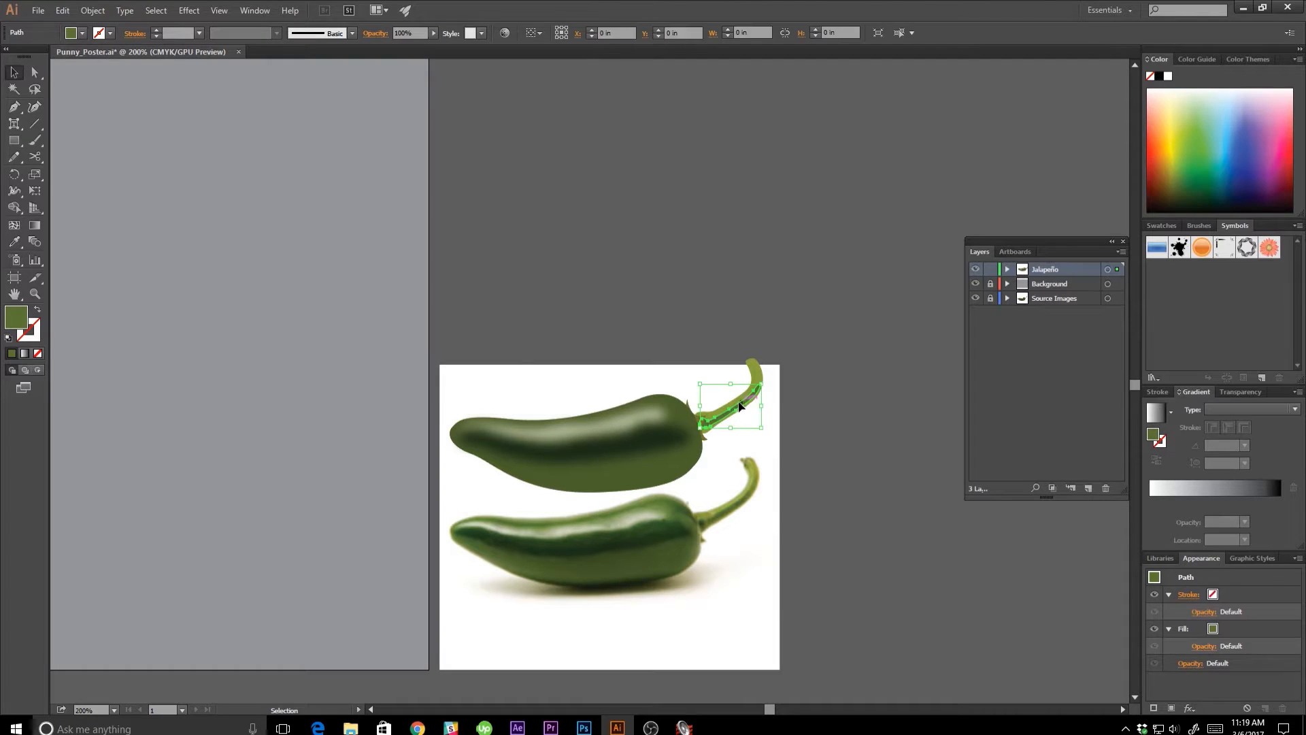
click(189, 9)
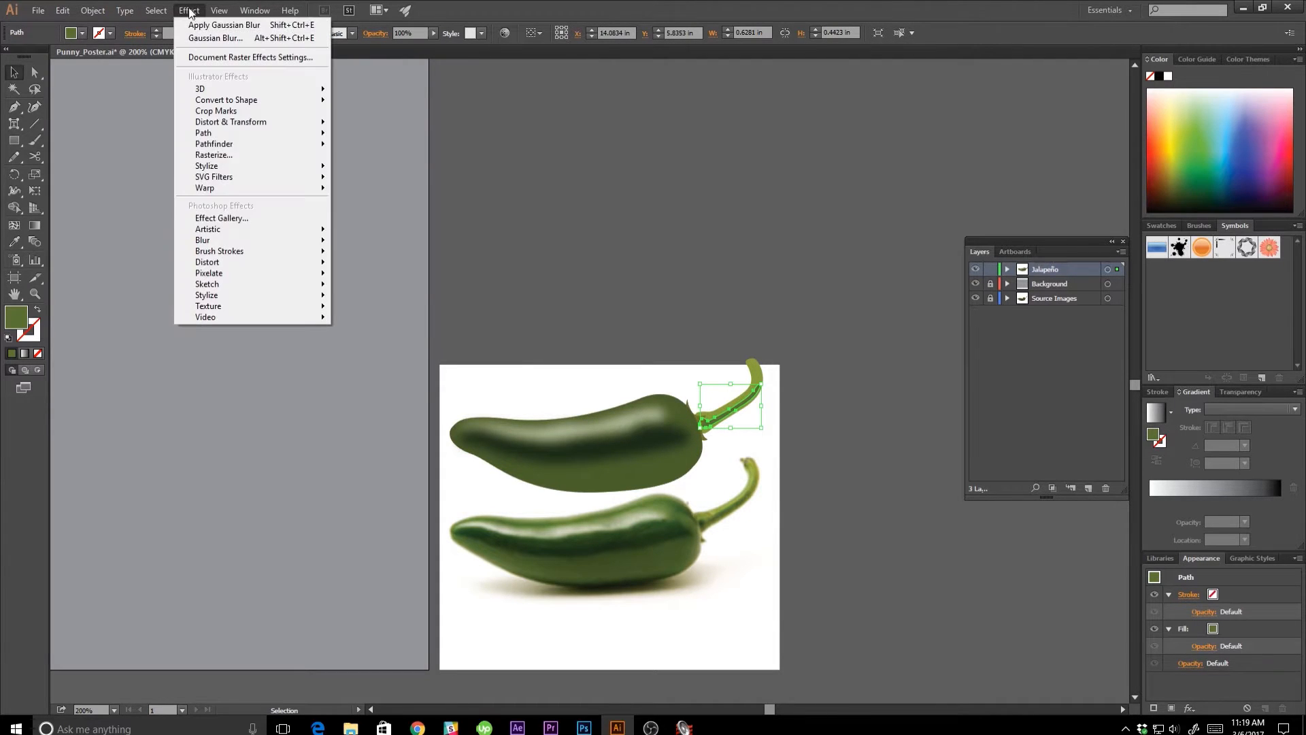
mouse_move(305, 240)
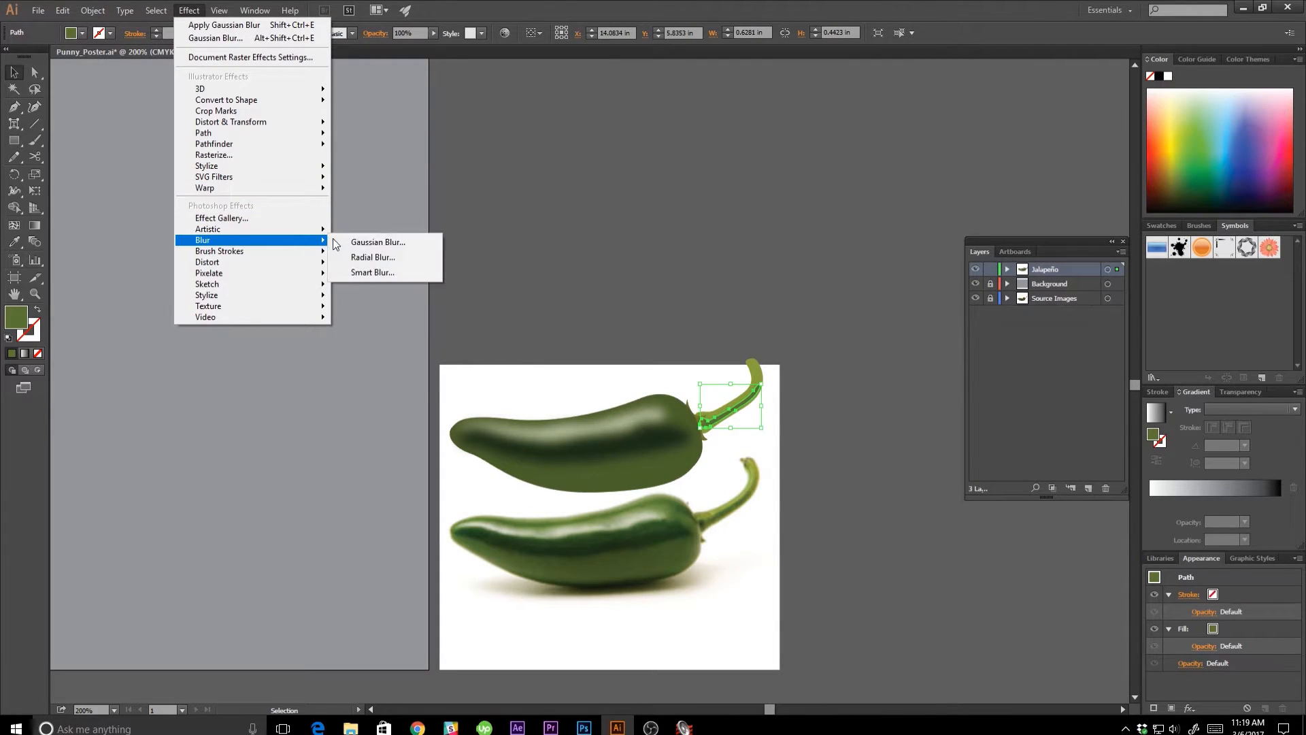
click(361, 244)
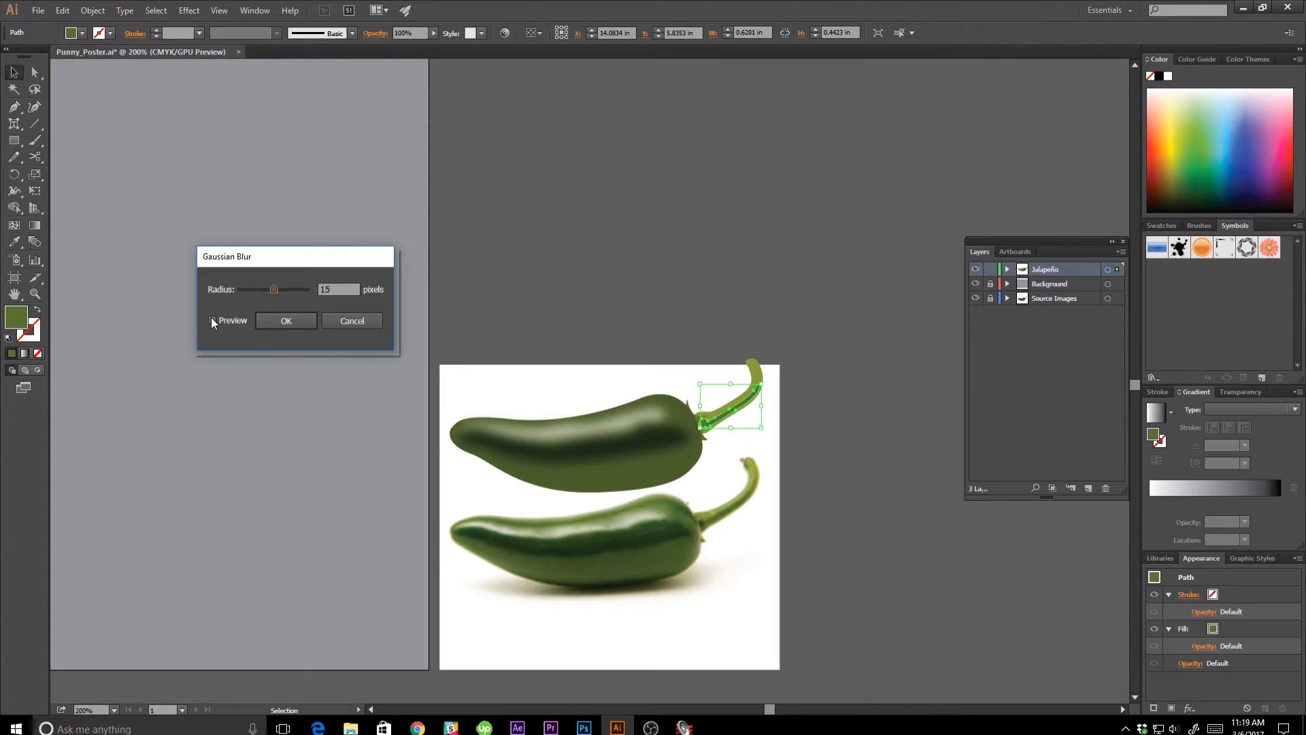
click(212, 320)
drag(339, 291, 314, 292)
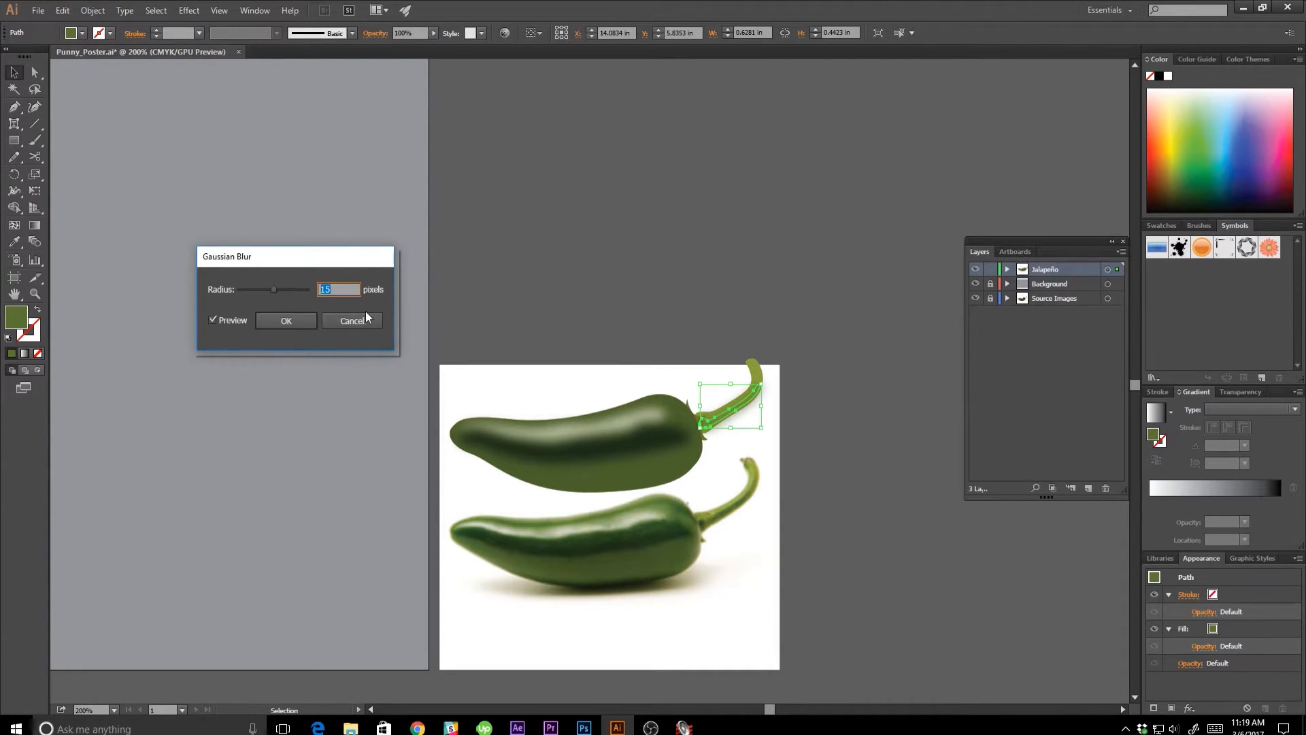
text(7)
click(289, 319)
click(687, 445)
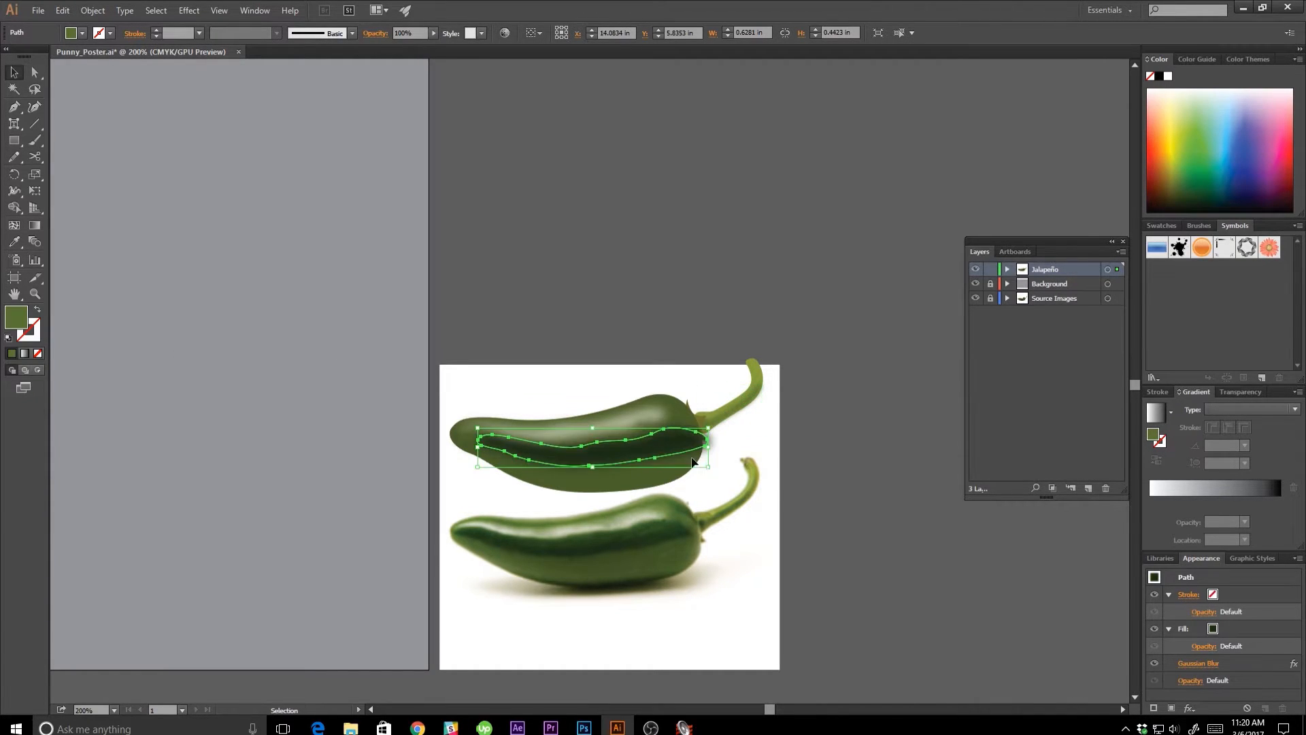
click(860, 476)
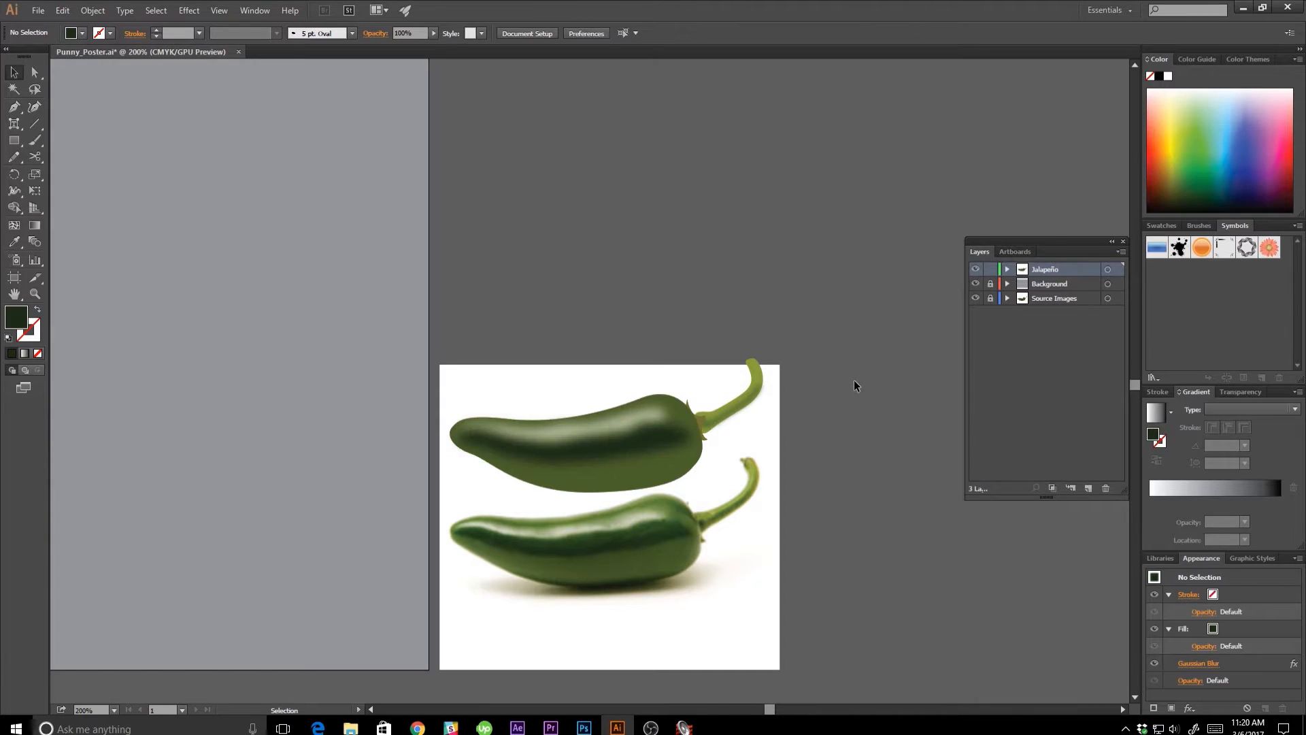
Inspect the stem's shading strip up close and check its Gaussian Blur radius.
key(ctrl+equal)
key(ctrl+equal)
key(ctrl+equal)
key(ctrl+equal)
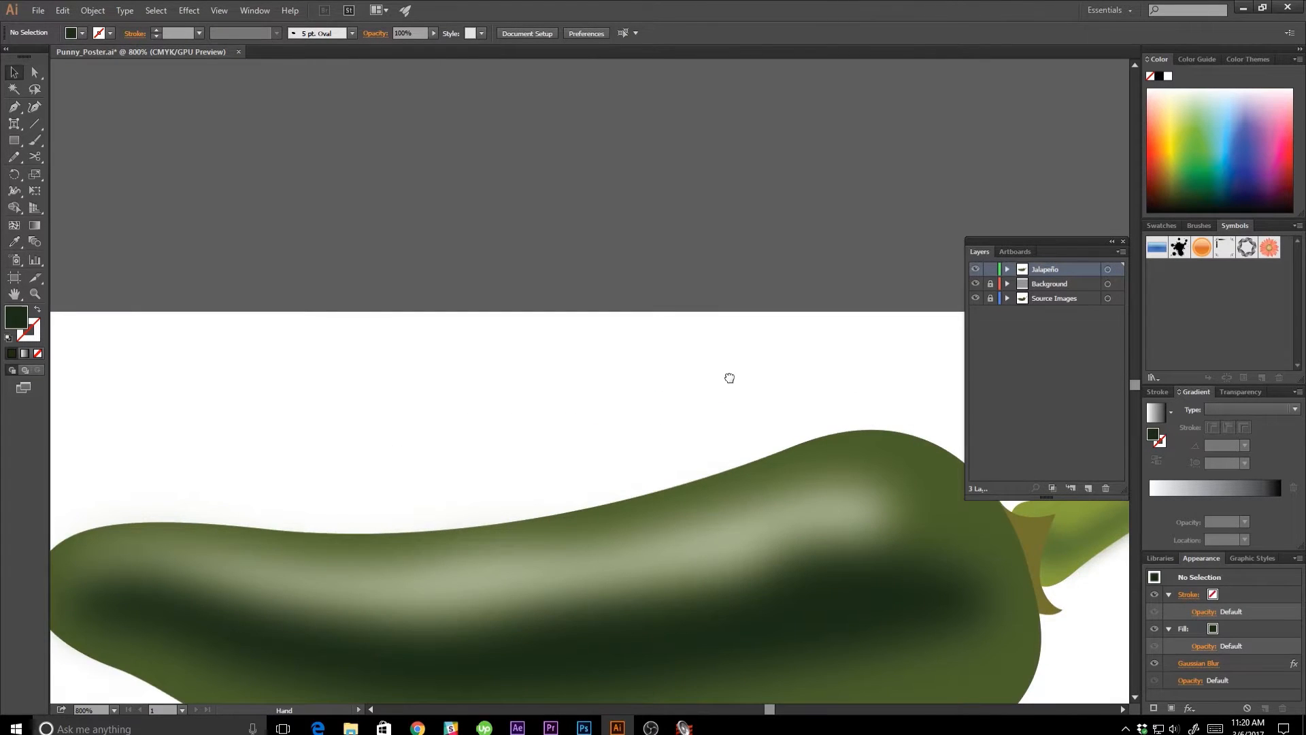
drag(728, 377, 649, 380)
click(744, 414)
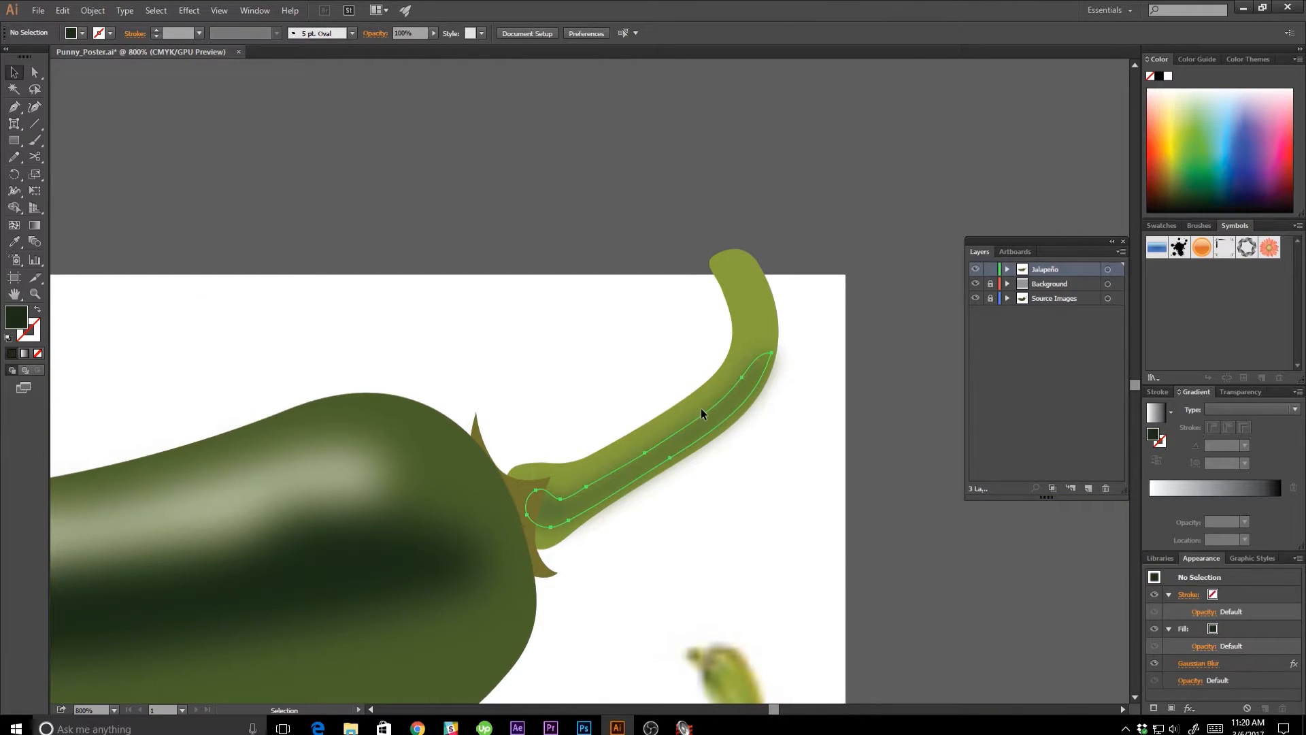
click(1198, 663)
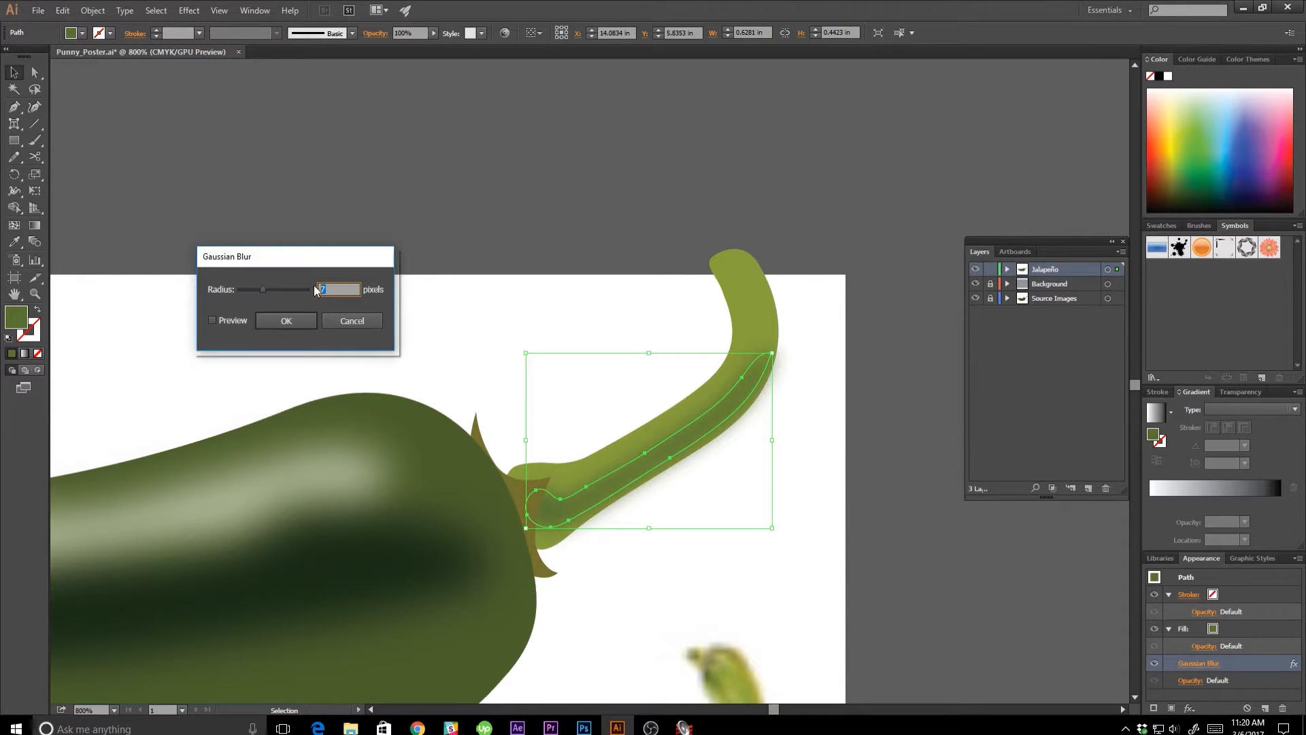
click(378, 324)
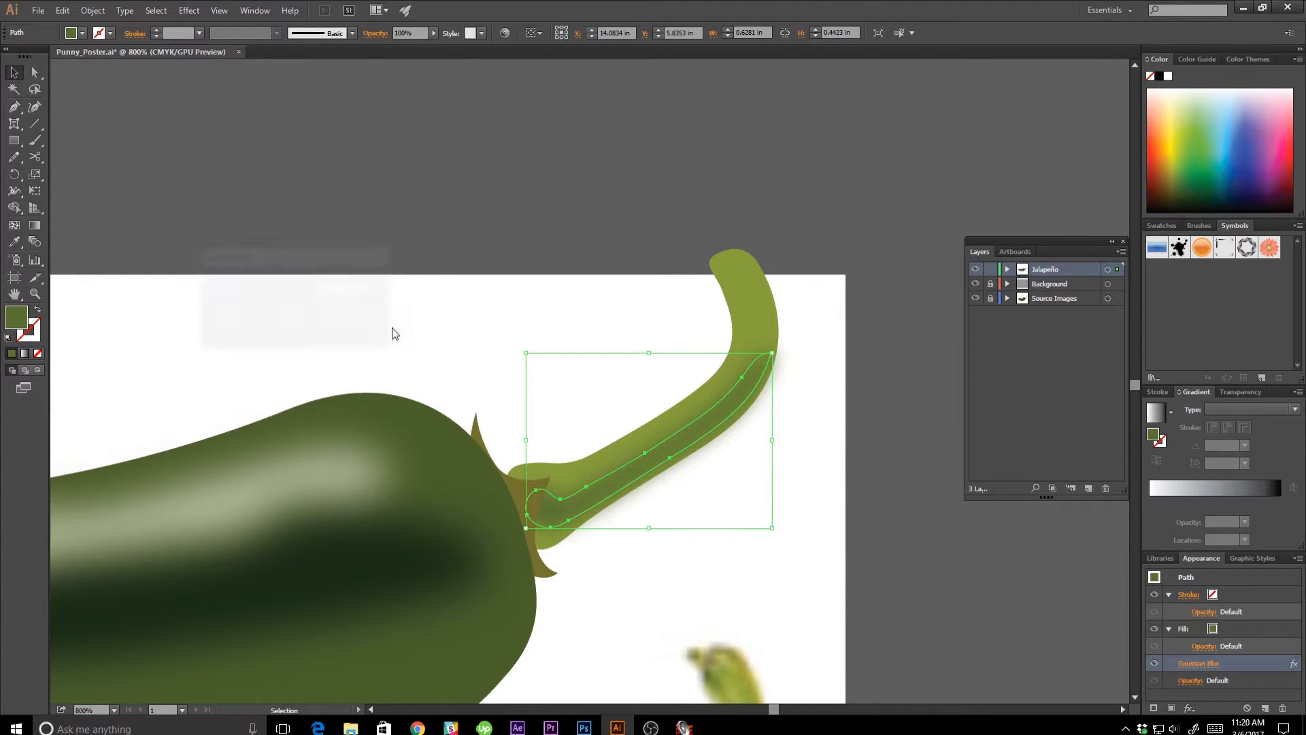
Move the anchor point at the shading strip's upper tip slightly inward from the stem's outer edge, and deselect the strip.
click(498, 372)
key(a)
drag(771, 352, 762, 350)
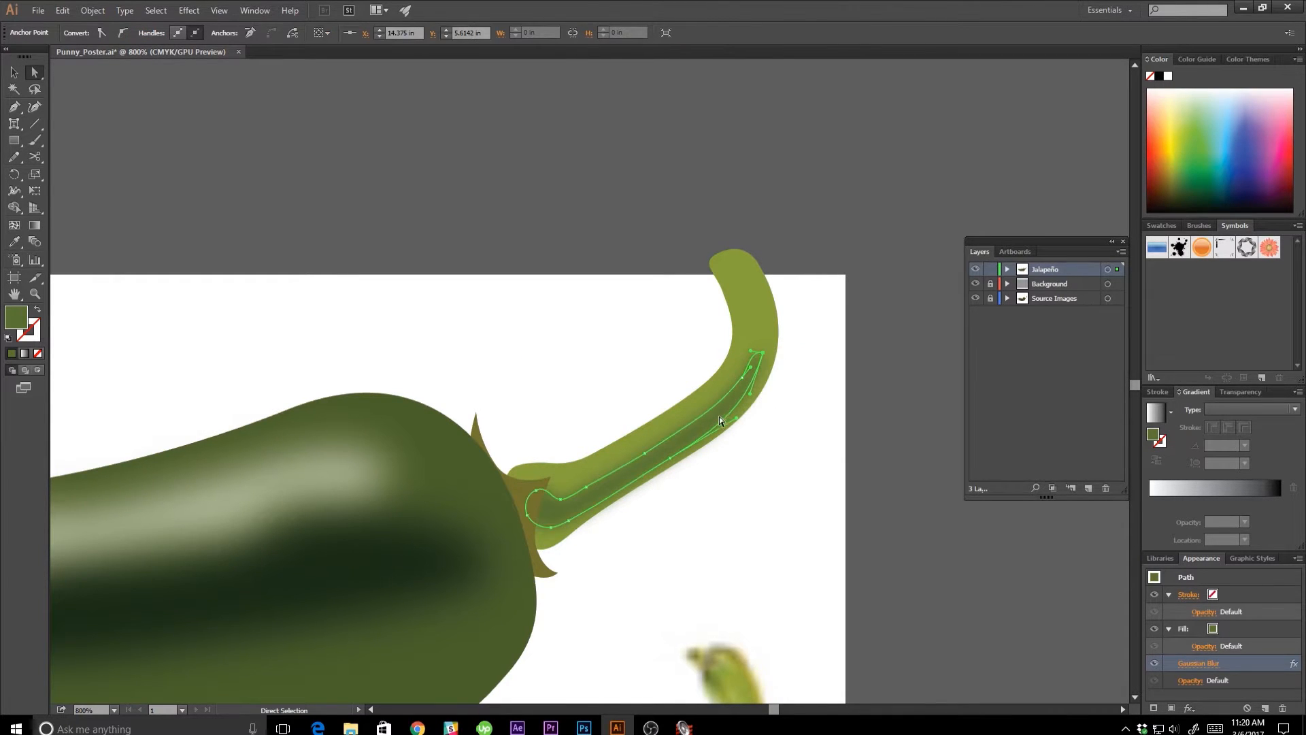
click(729, 461)
key(v)
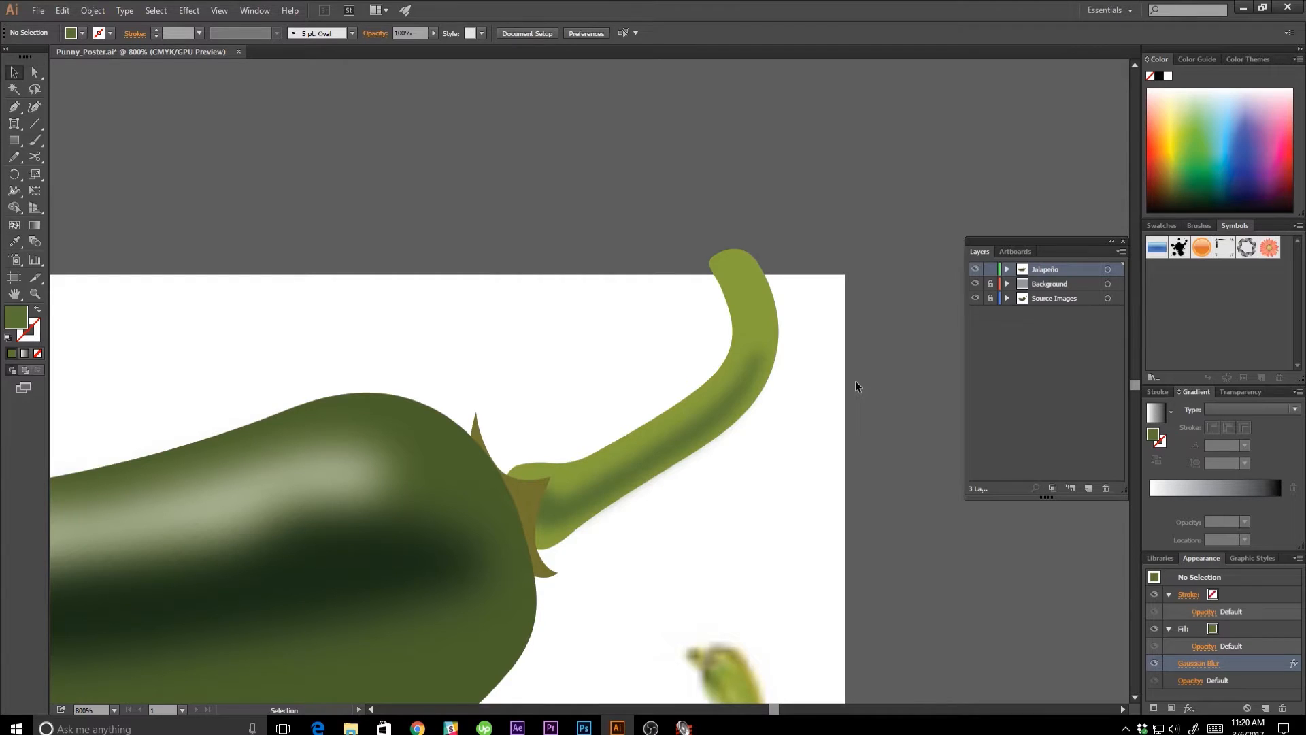
Move the whole vector pepper onto the grey poster background, enlarge it to span most of the poster's width, and deselect it.
key(ctrl+minus)
key(ctrl+minus)
key(ctrl+minus)
key(ctrl+minus)
key(ctrl+minus)
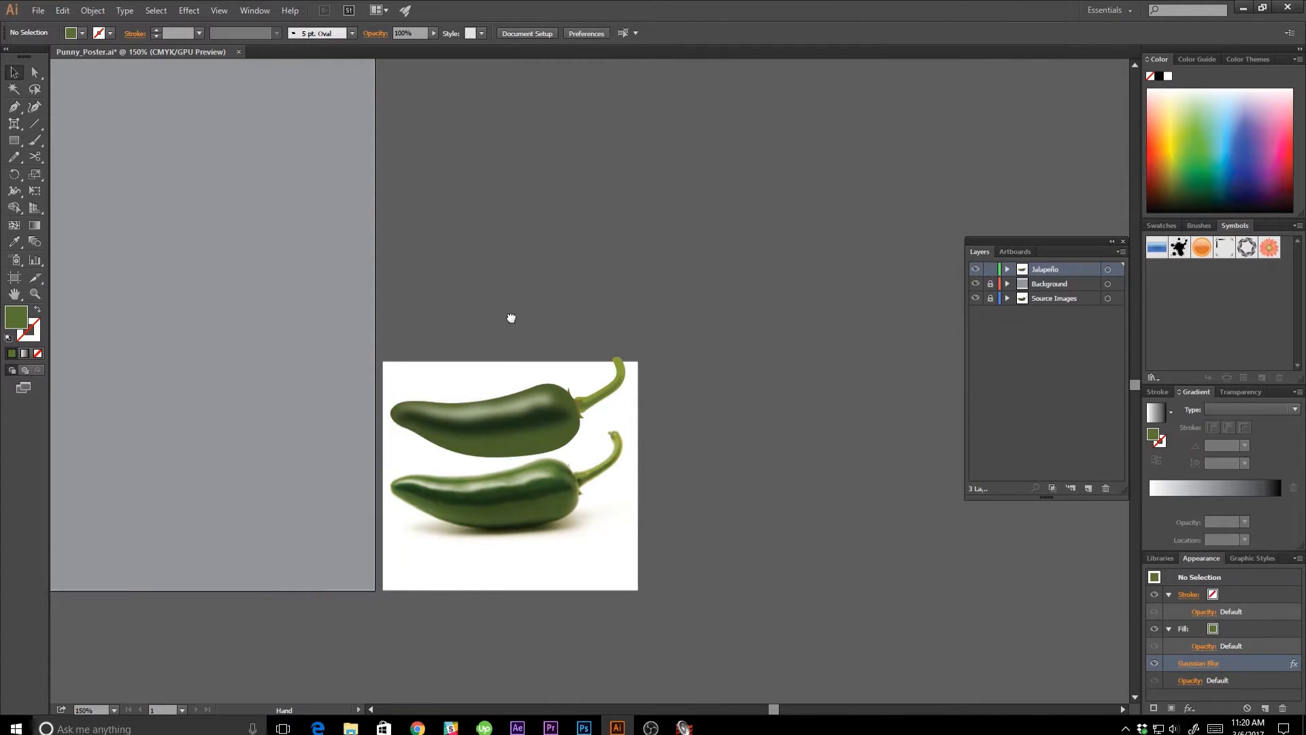
drag(510, 315, 796, 410)
key(ctrl+minus)
key(ctrl+minus)
key(ctrl+minus)
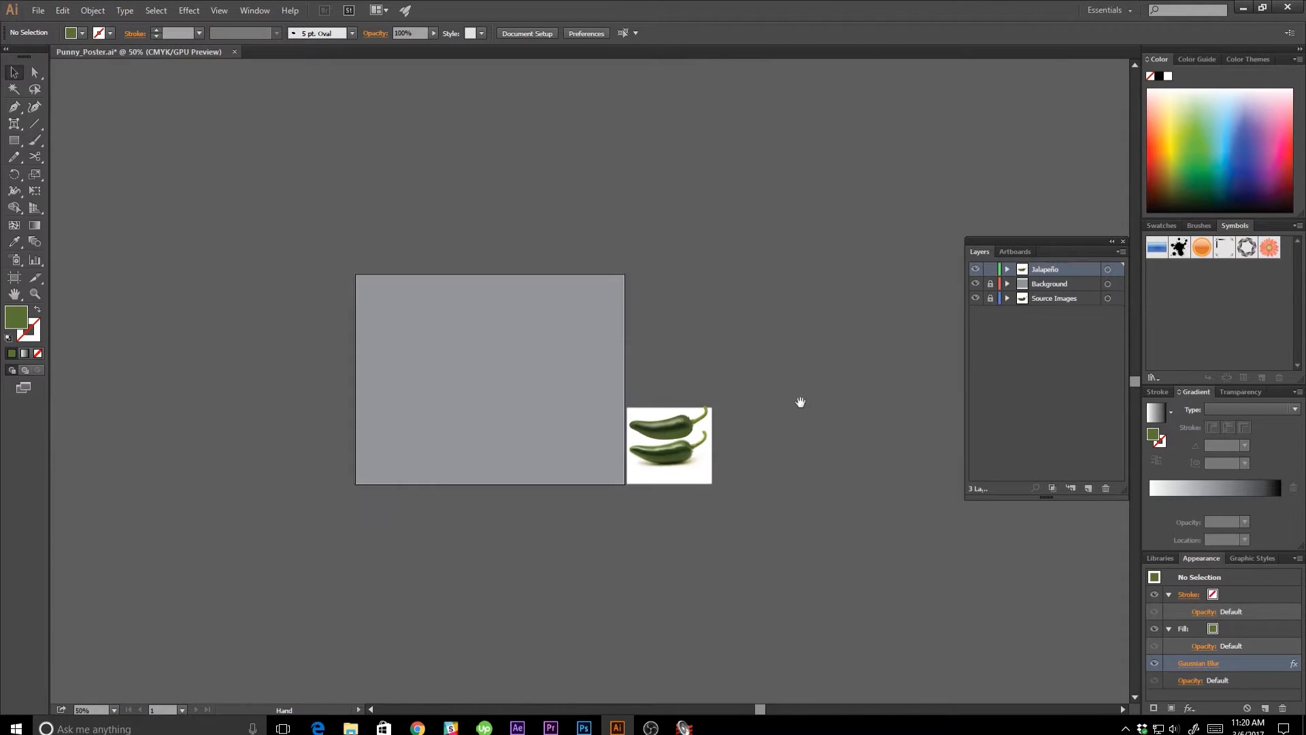
drag(598, 341, 688, 371)
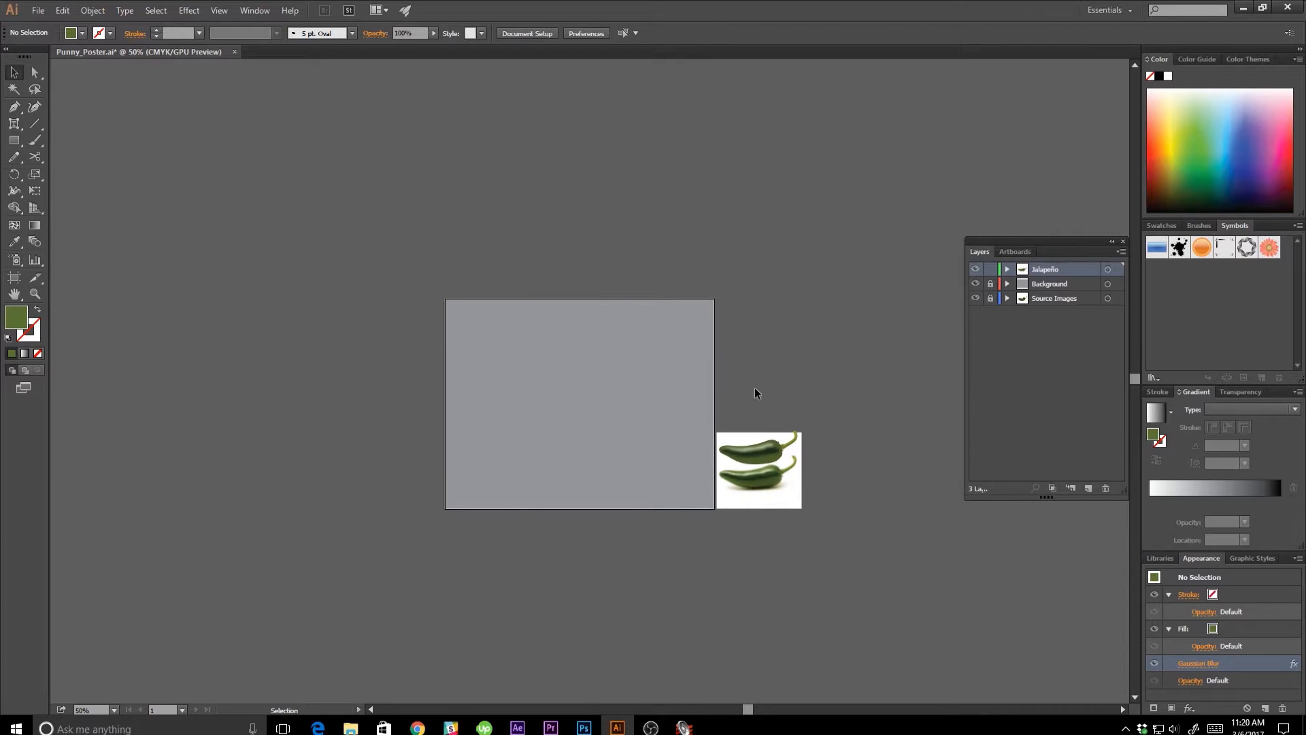
click(791, 460)
drag(767, 459, 651, 364)
click(822, 388)
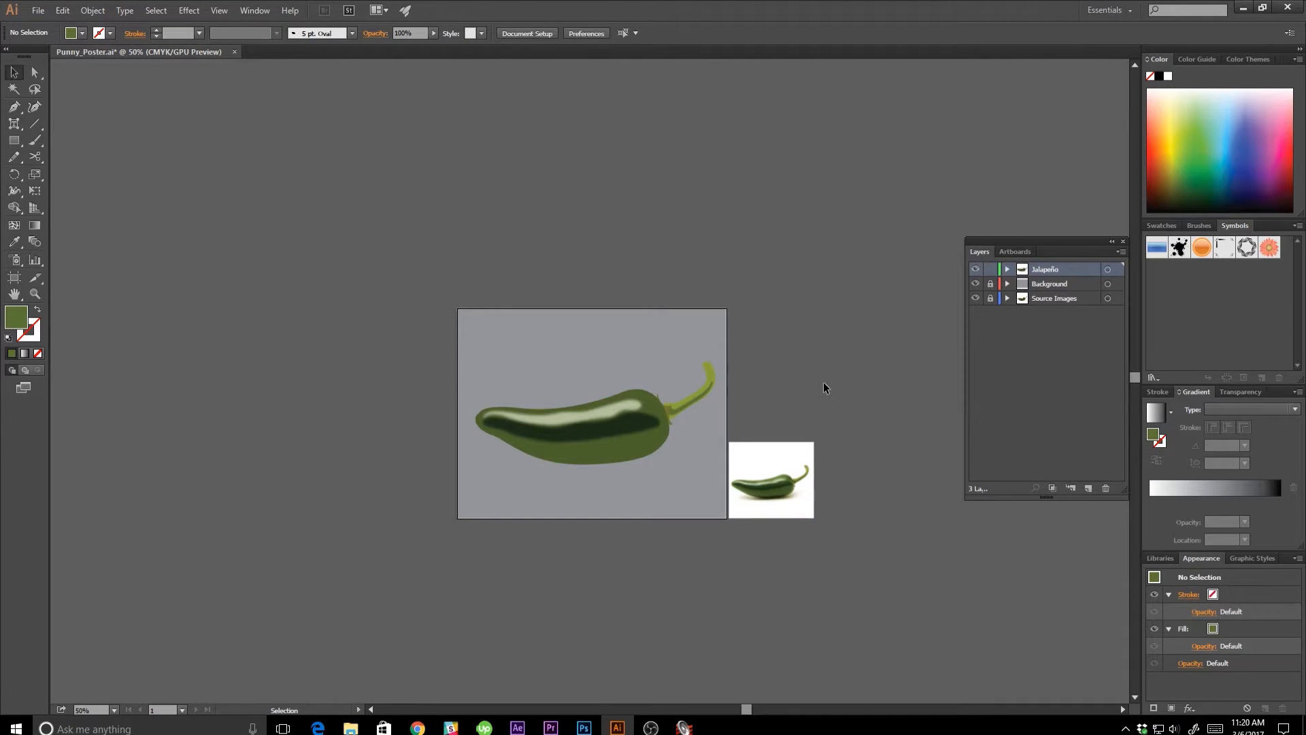
Create a sublayer inside the Jalapeño layer and name it "Jalapeño Face".
key(ctrl+equal)
key(ctrl+equal)
key(ctrl+equal)
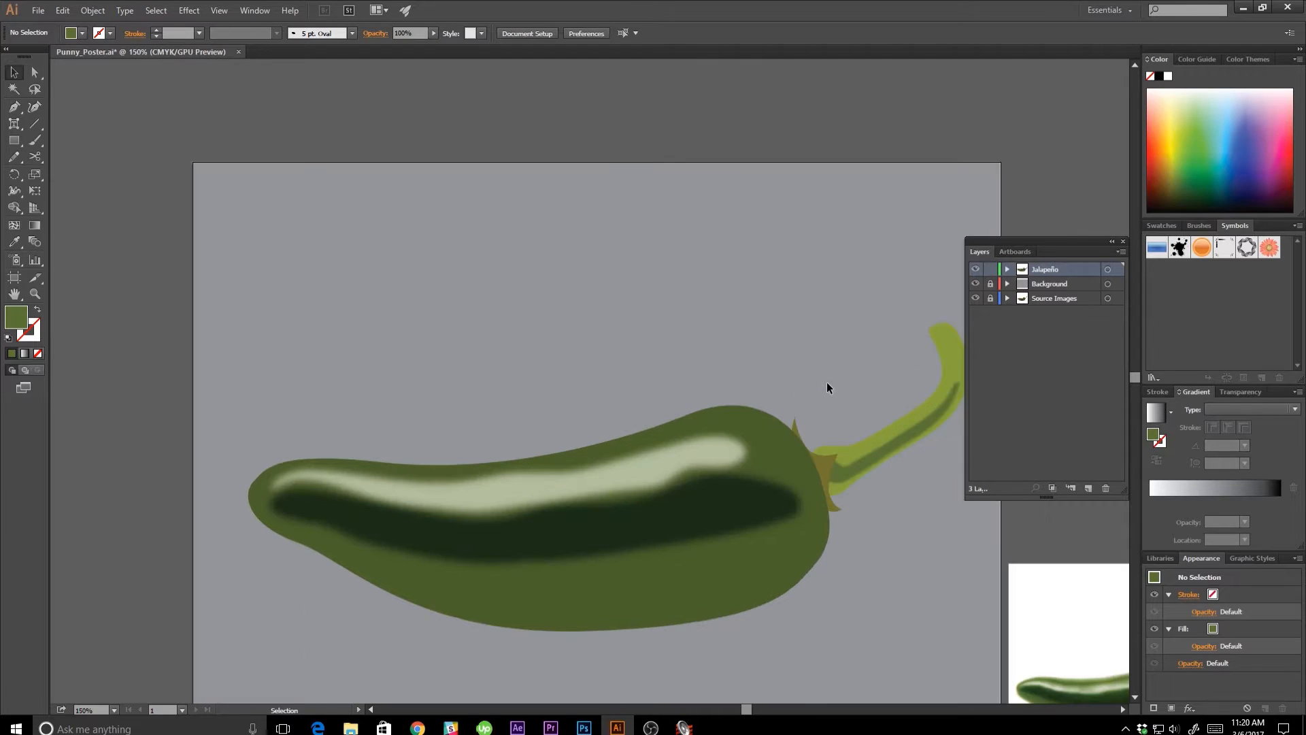
drag(810, 397, 747, 362)
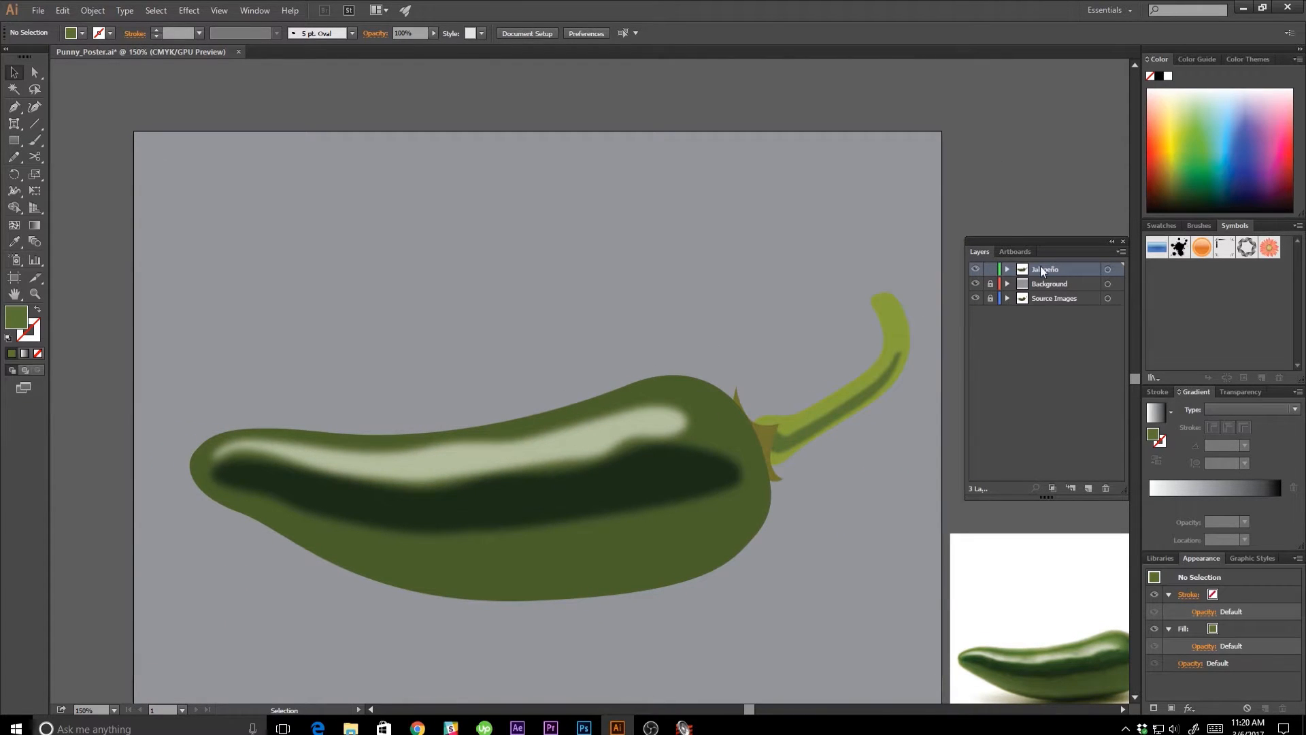
click(1008, 270)
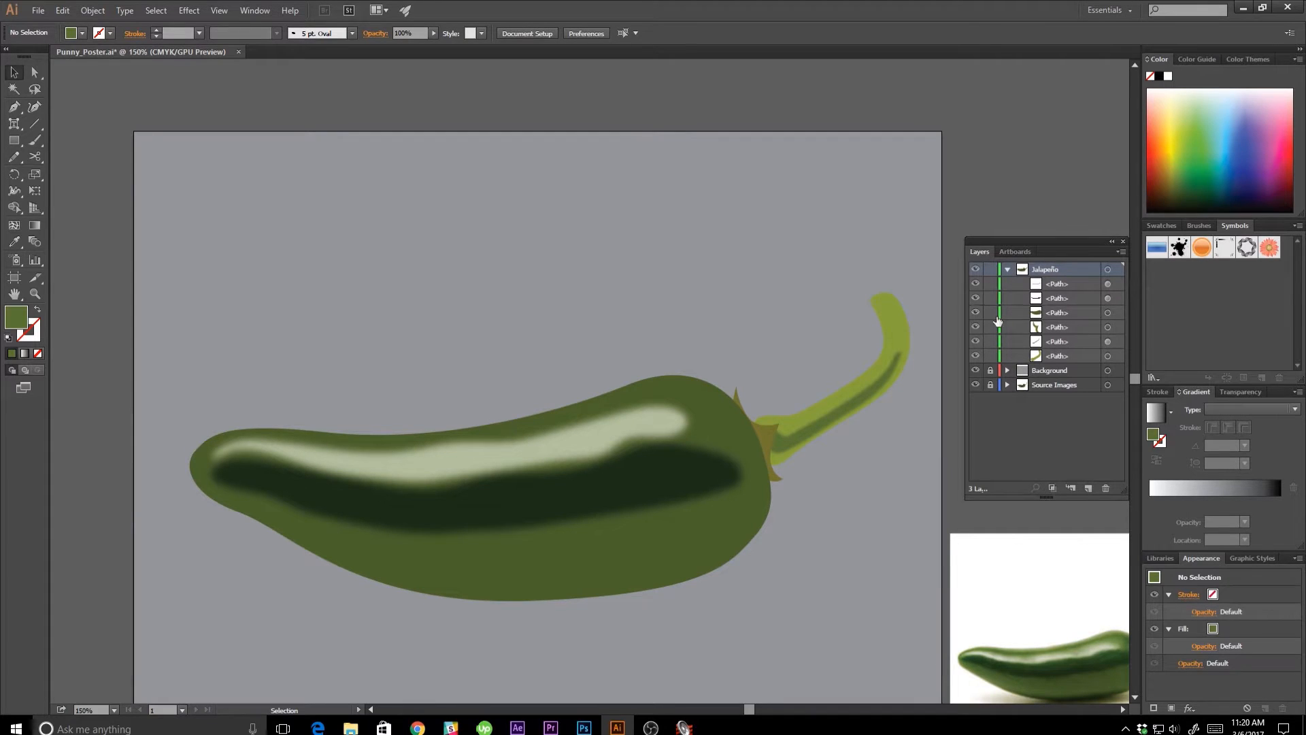
click(1074, 488)
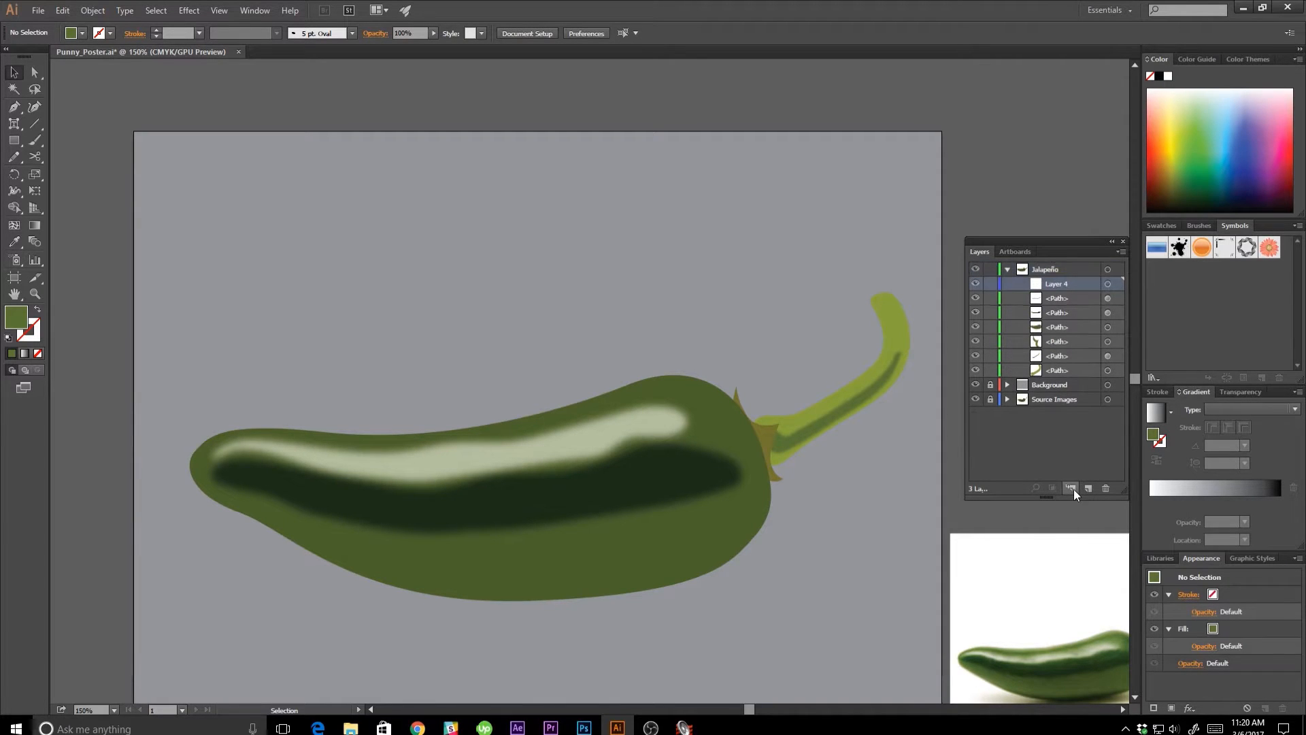
double_click(1058, 284)
drag(1075, 283, 1052, 284)
text(Jala)
text(Face)
key(Return)
Draw a tall ellipse about 0.25 by 0.53 in for an eye near the pepper's stem end and fill it white.
drag(580, 483, 662, 472)
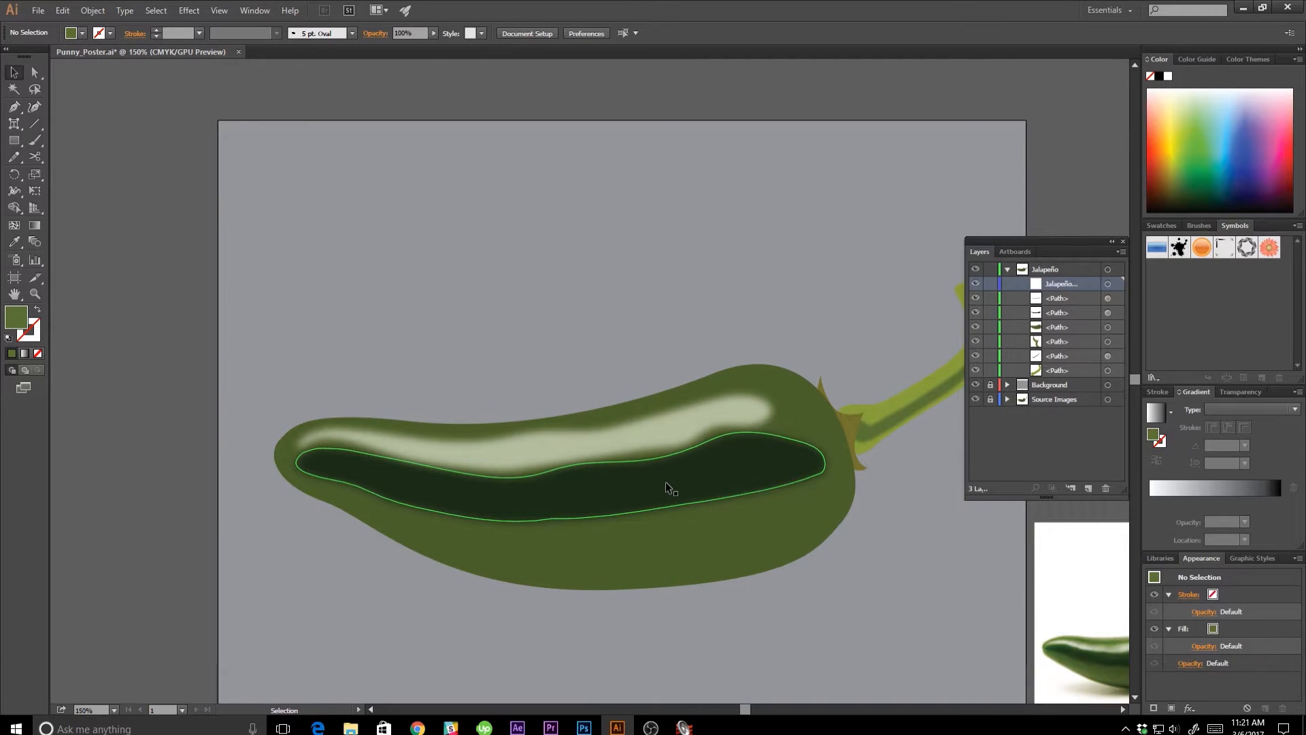
key(l)
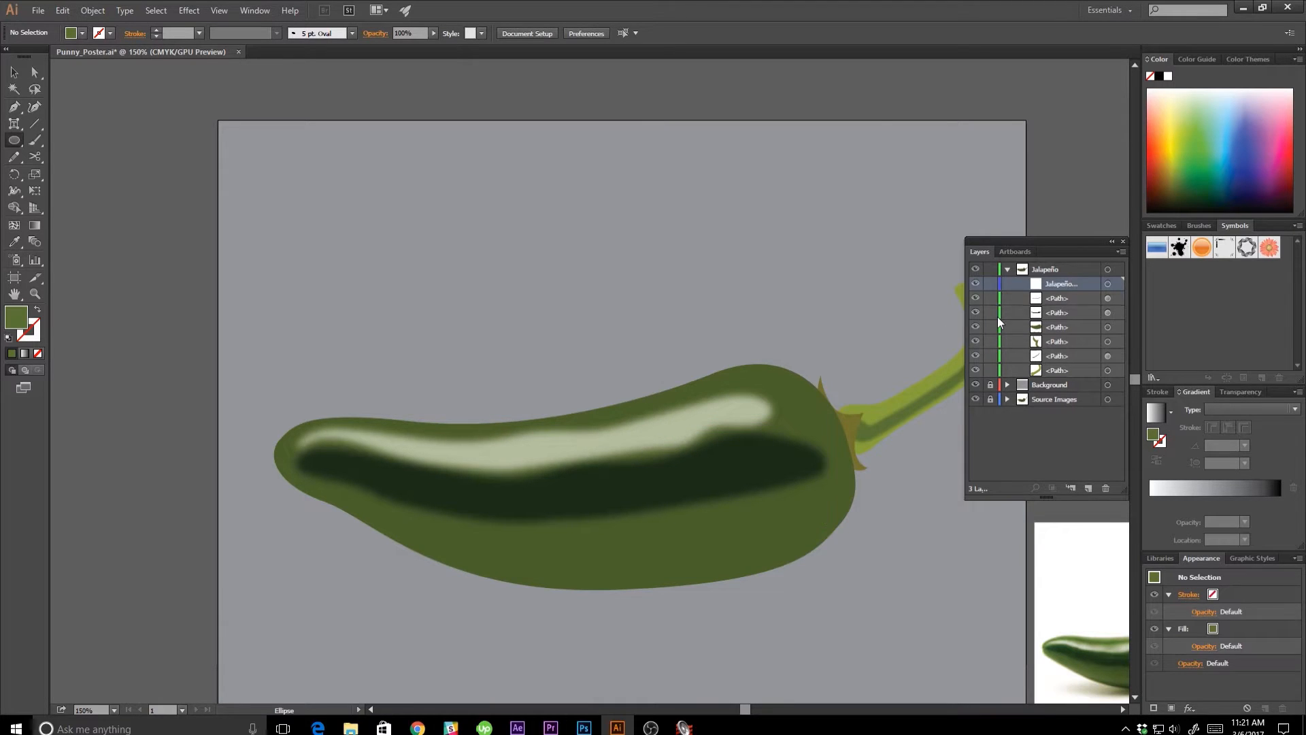
drag(699, 411, 724, 460)
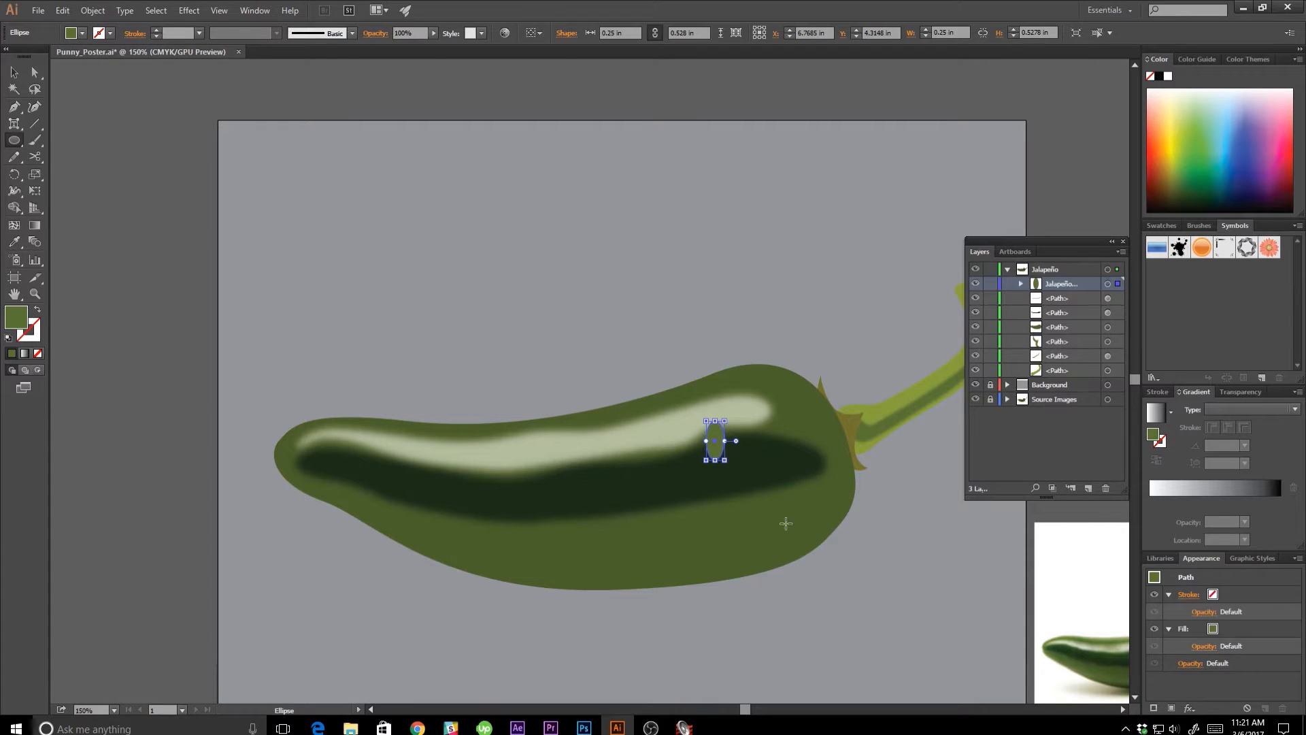
key(v)
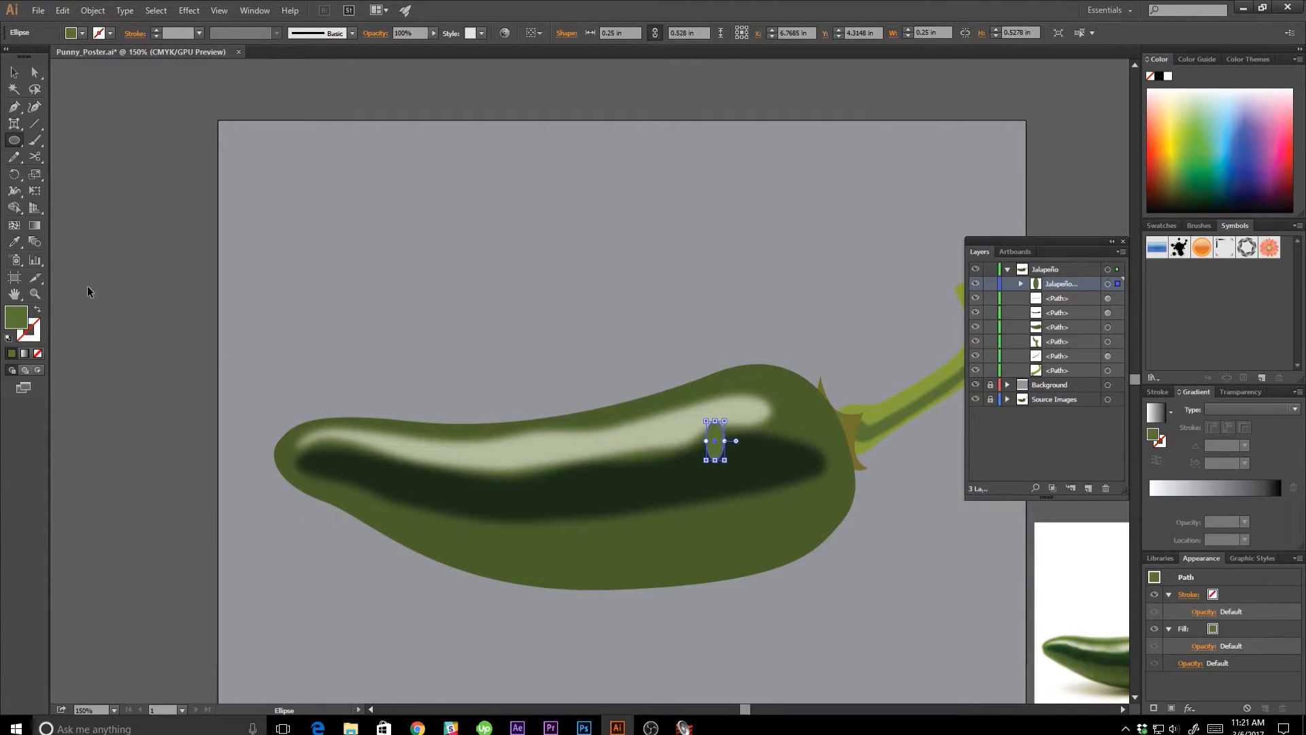
click(82, 33)
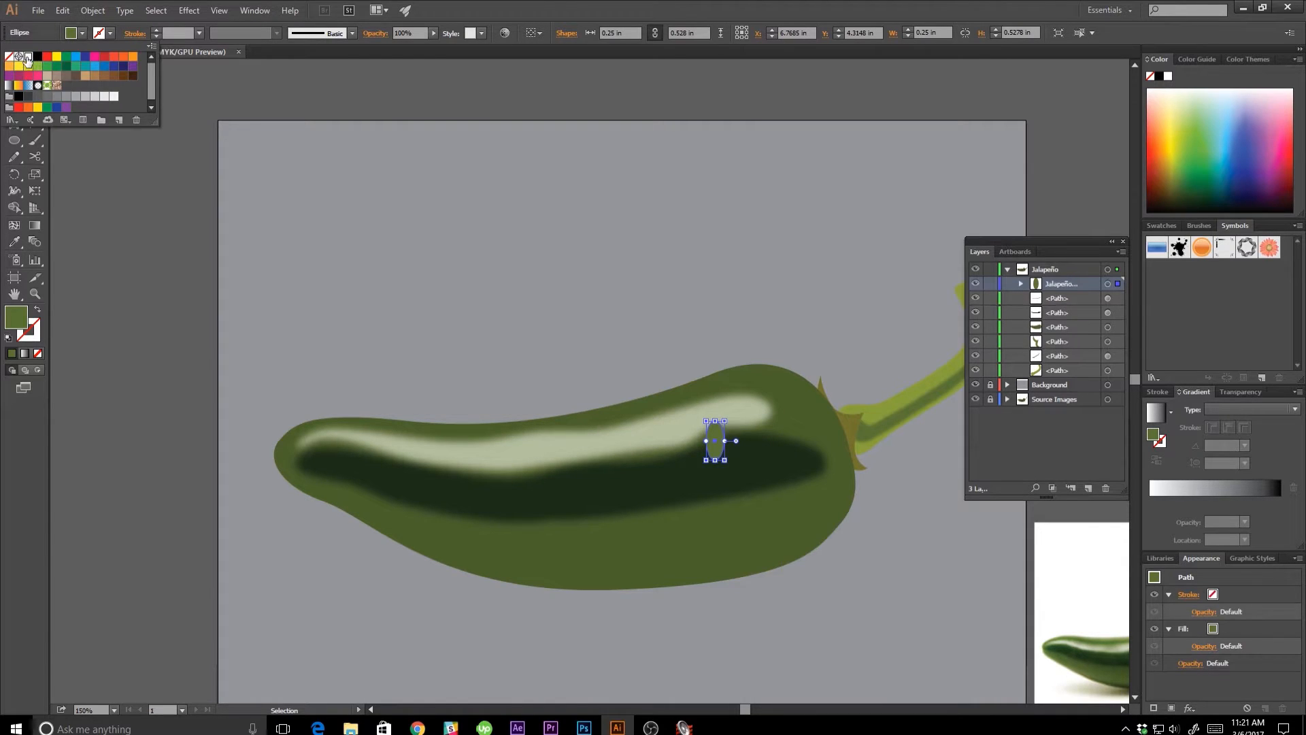
click(29, 59)
key(Escape)
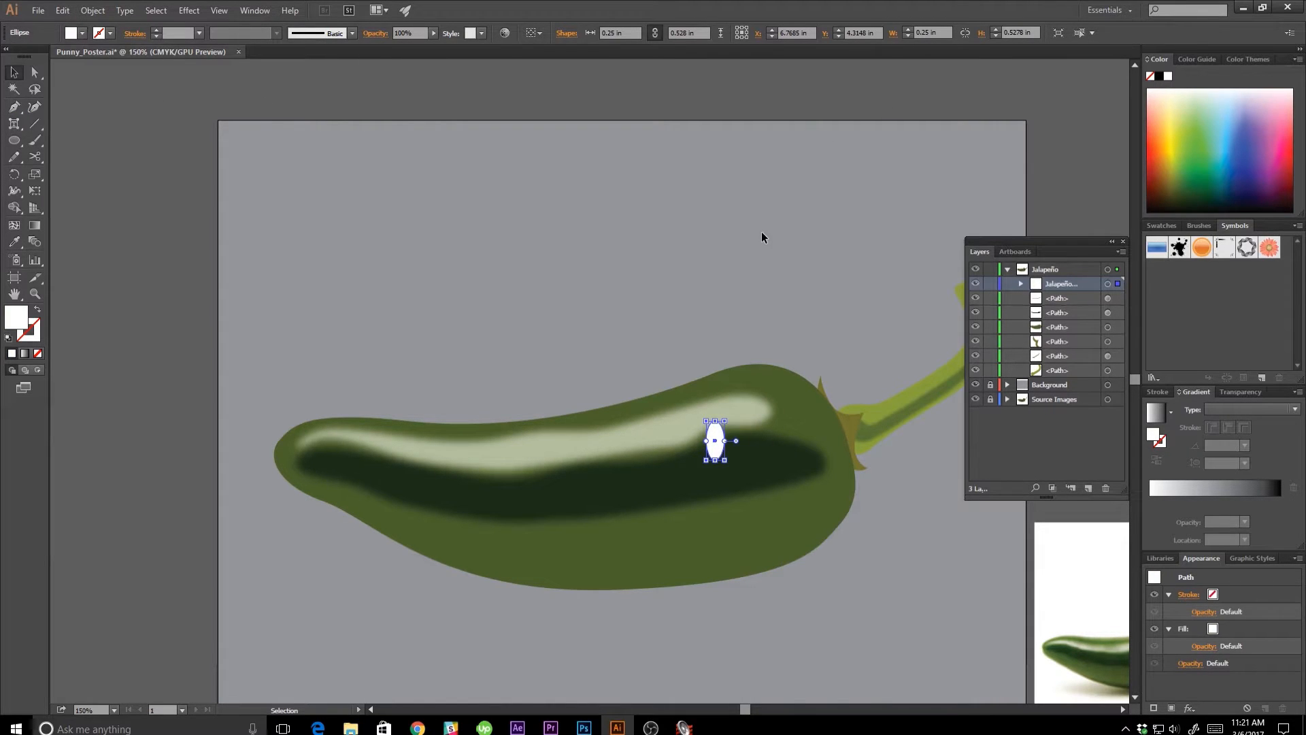
click(760, 235)
Draw a pupil circle about 0.13 in wide at the center of the white eye and fill it with black 000000.
key(l)
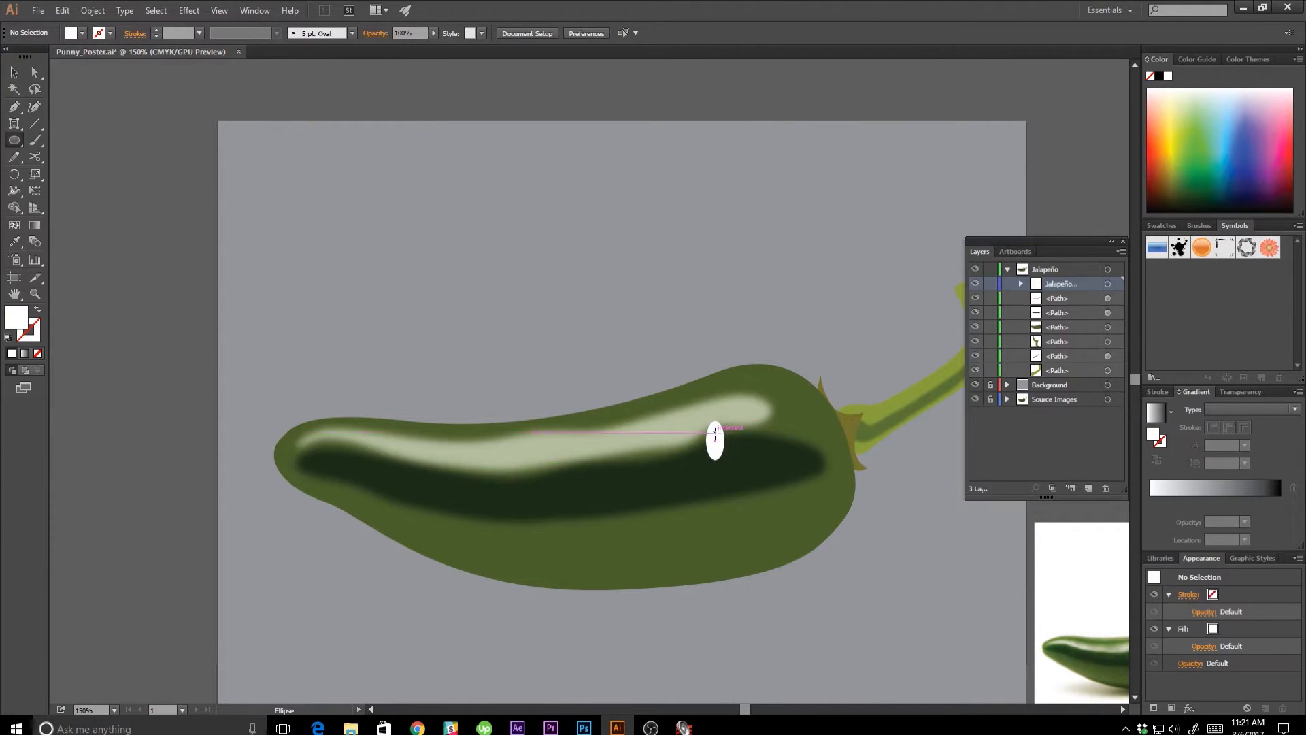
drag(715, 432, 716, 442)
double_click(15, 316)
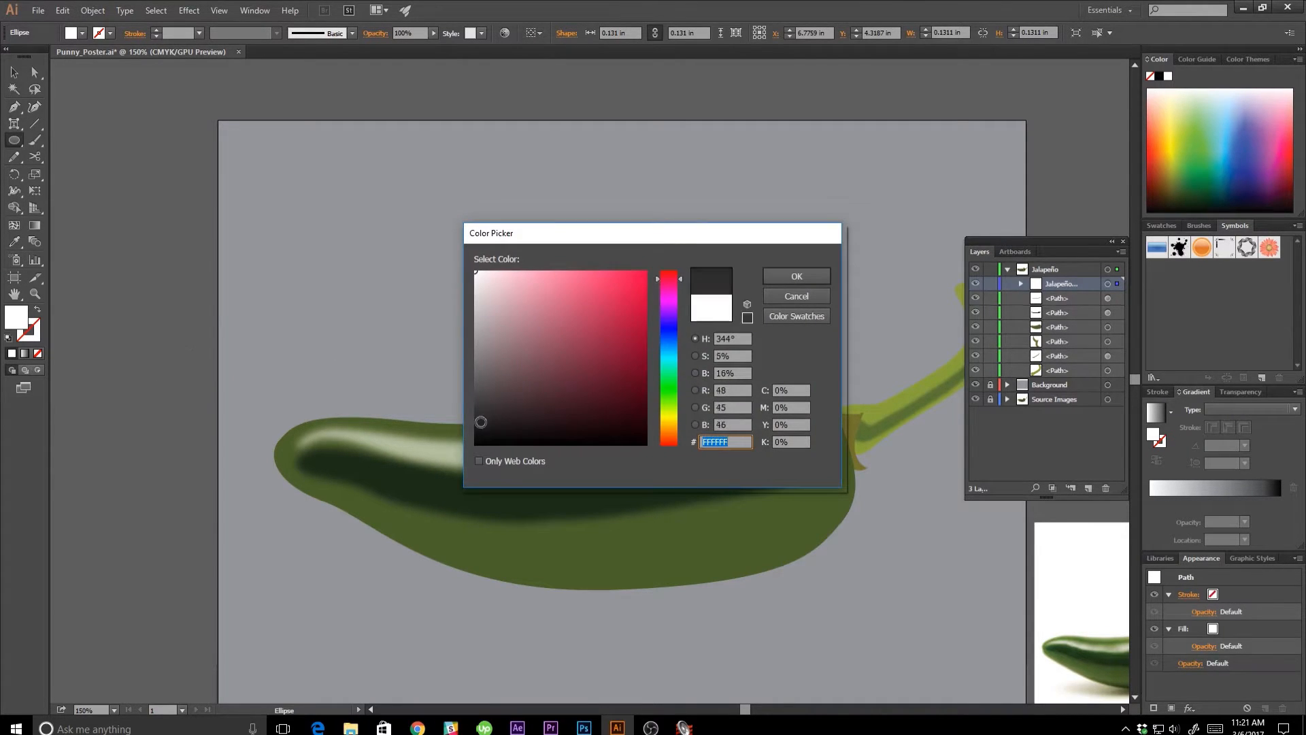
drag(480, 421, 453, 455)
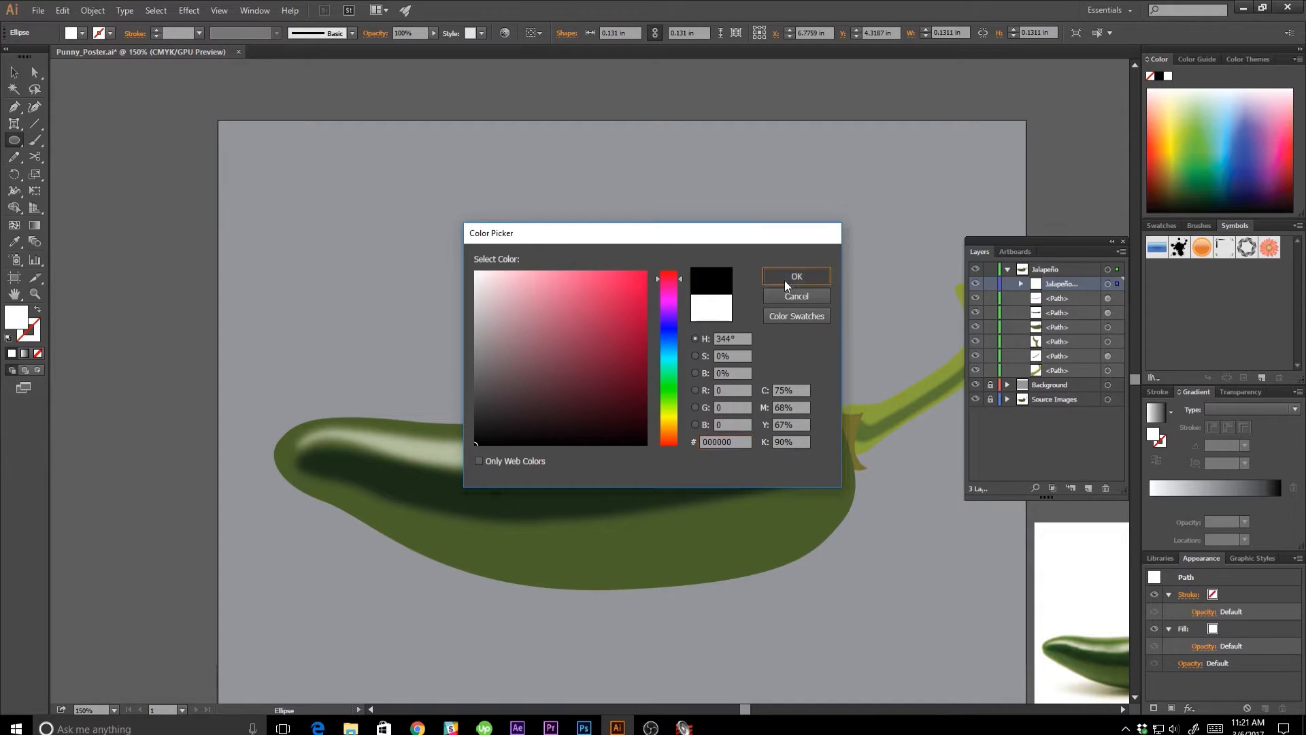
click(796, 275)
key(ctrl+=)
key(ctrl+=)
drag(778, 528, 522, 306)
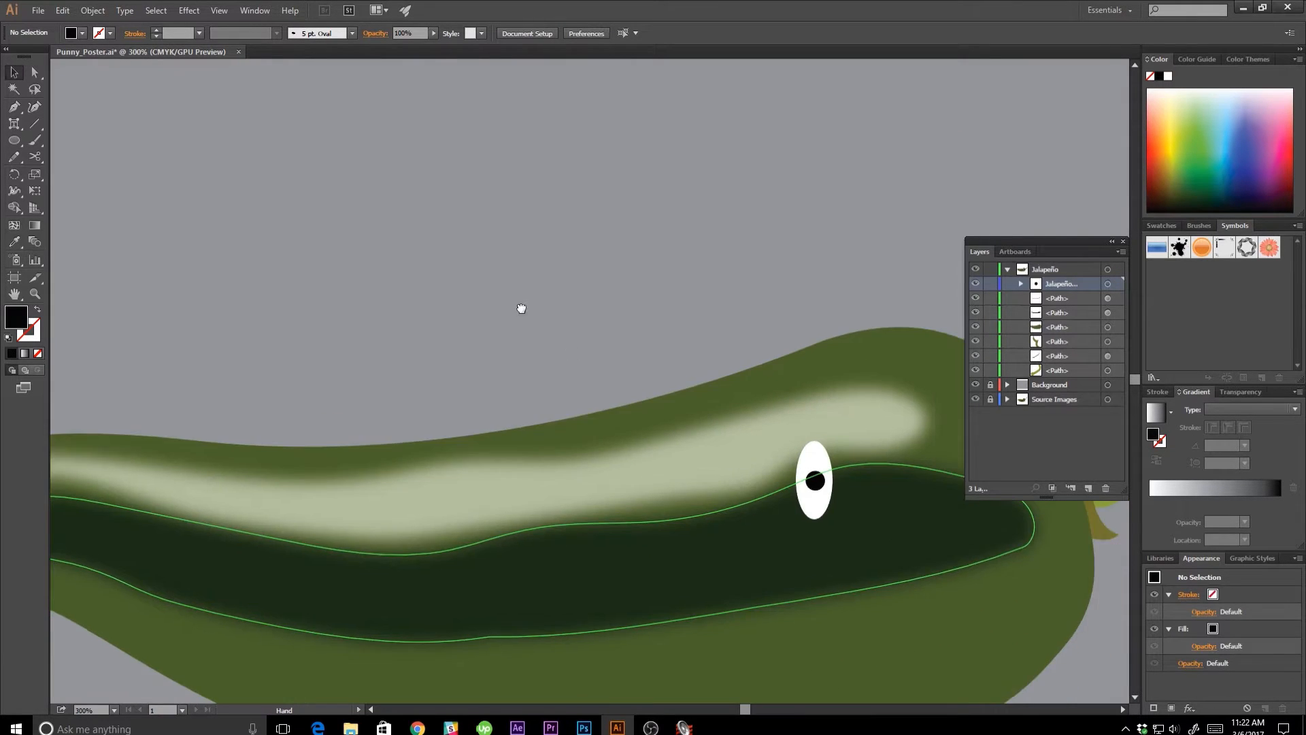
Duplicate the white eye with its black pupil and place the copy level with the original, closer to the stem.
click(679, 364)
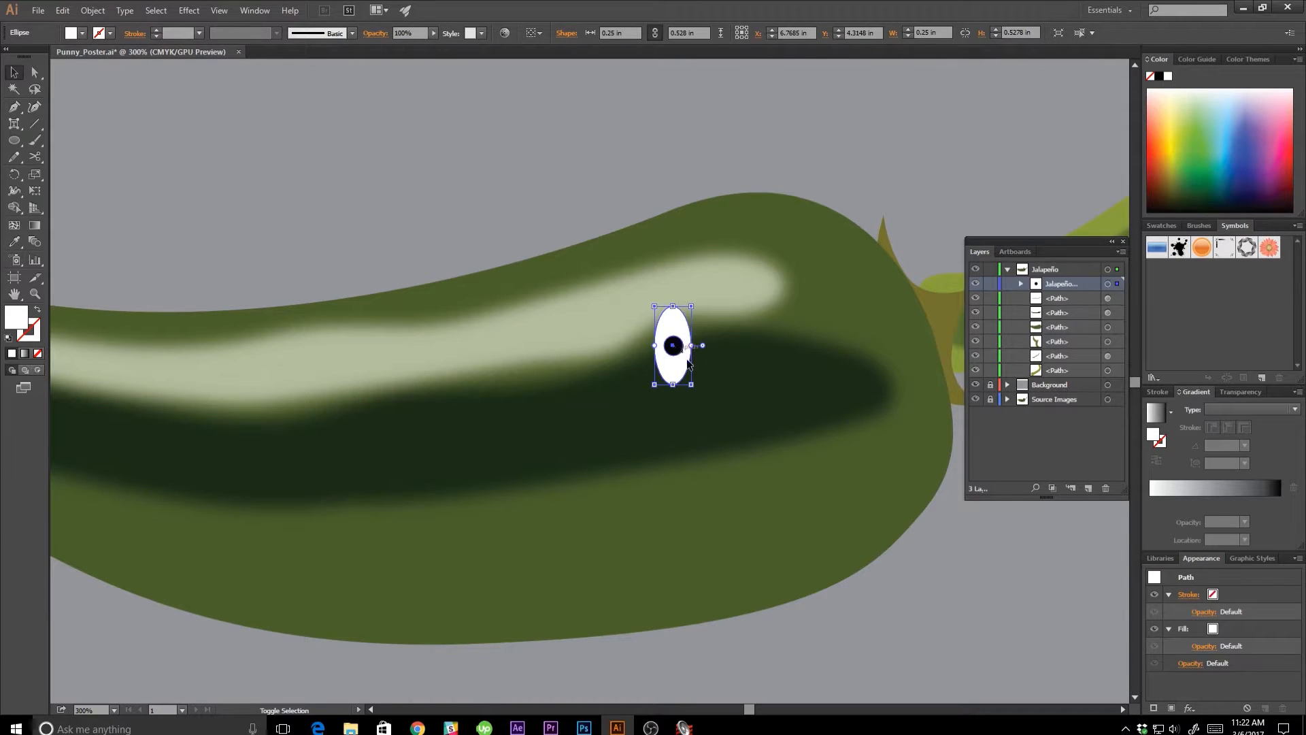
click(940, 664)
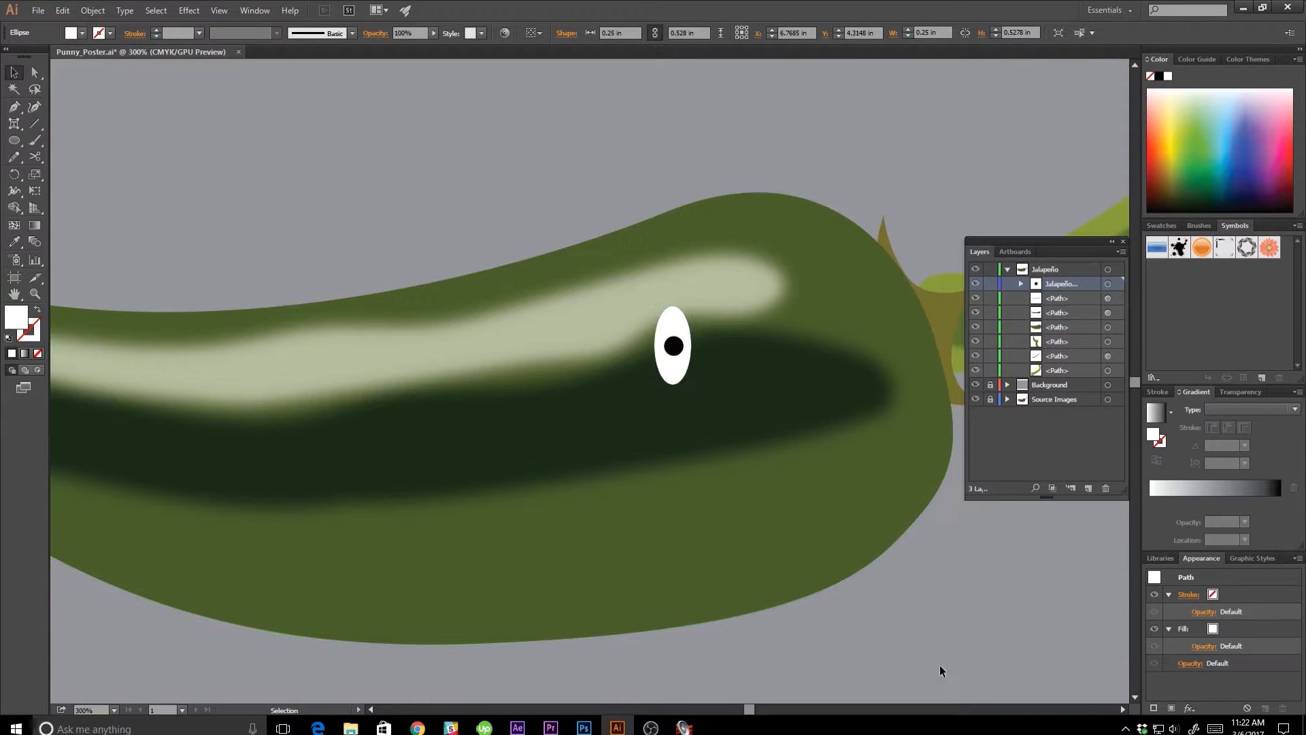
click(675, 348)
shift+click(682, 371)
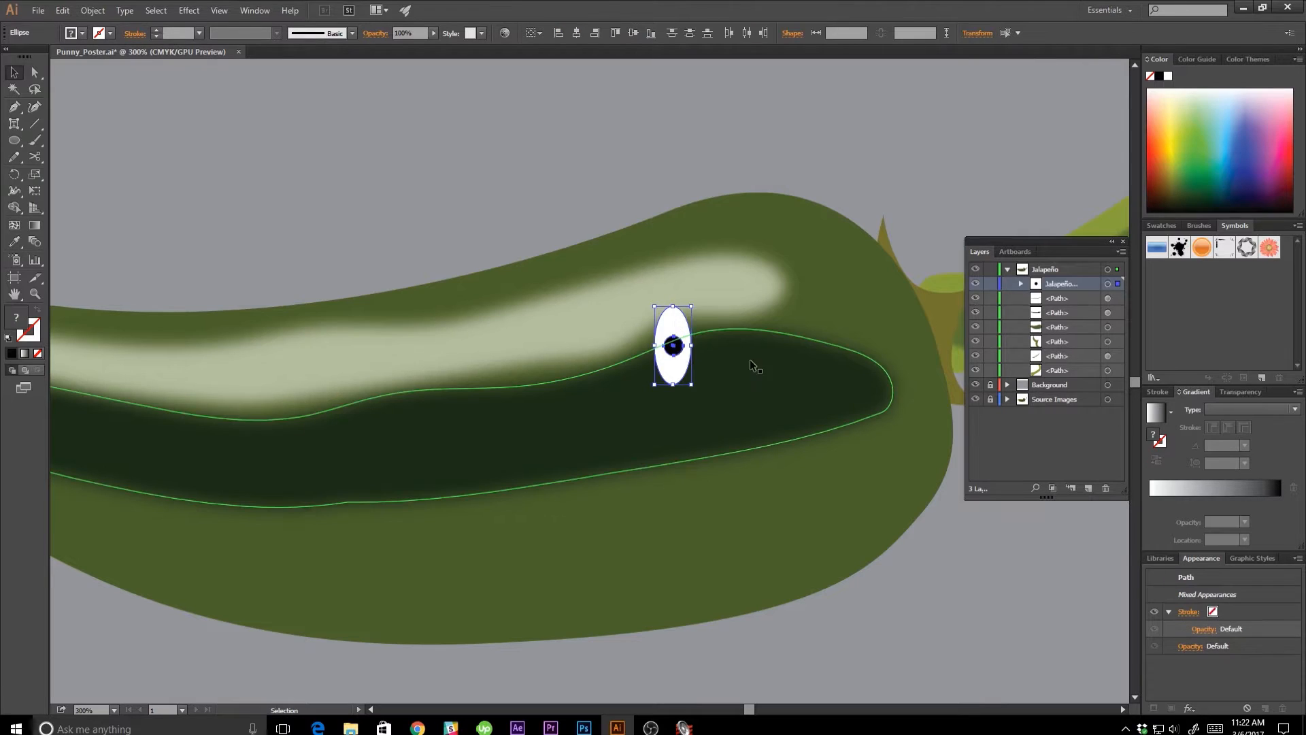
key(a)
key(v)
key(ctrl+v)
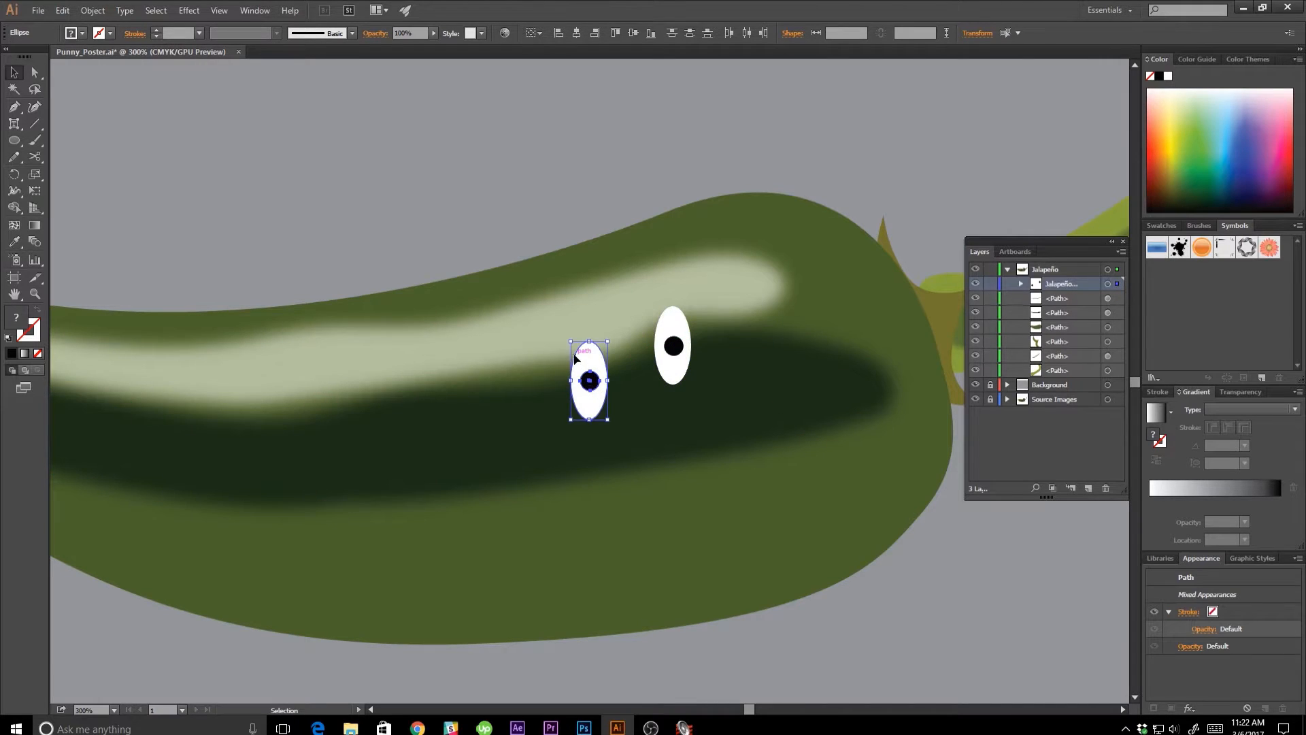
drag(590, 360, 770, 323)
click(918, 553)
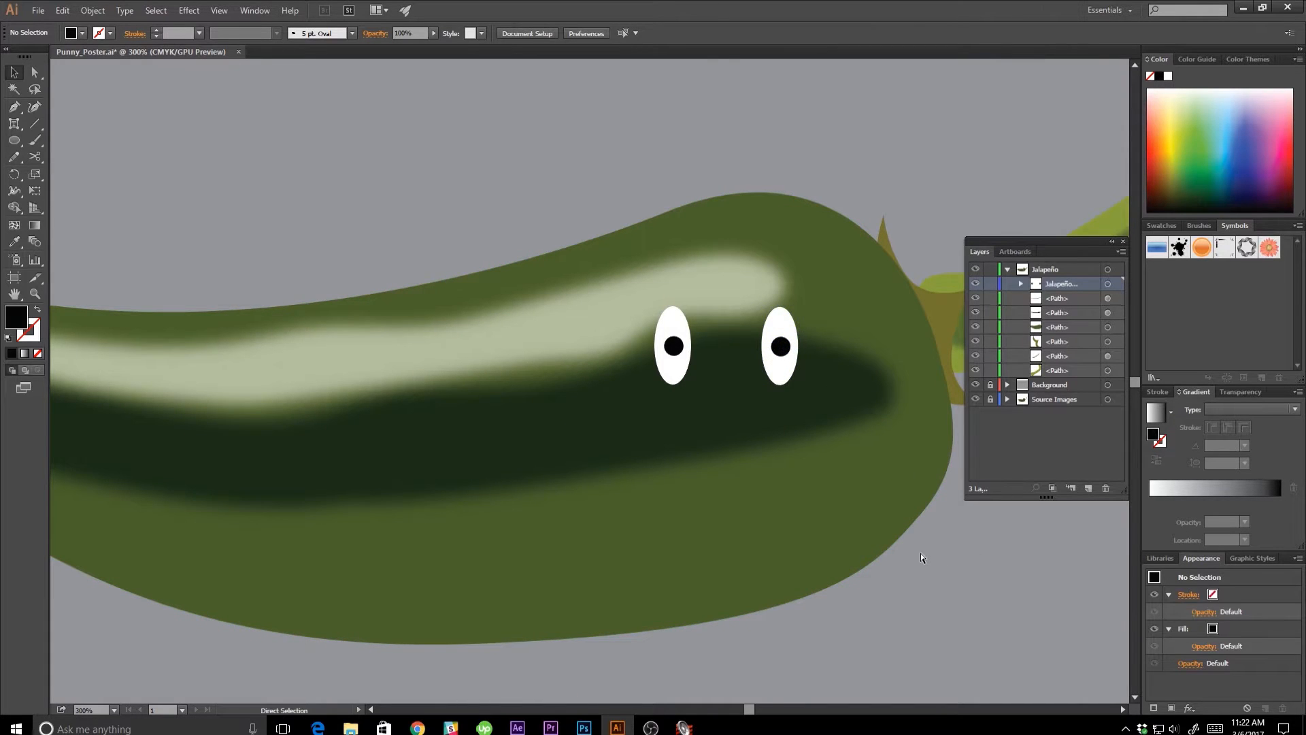
Change the fill of both tall eye ellipses from white to black and deselect them.
key(ctrl+minus)
key(ctrl+minus)
key(ctrl+plus)
key(ctrl+plus)
drag(802, 529, 731, 566)
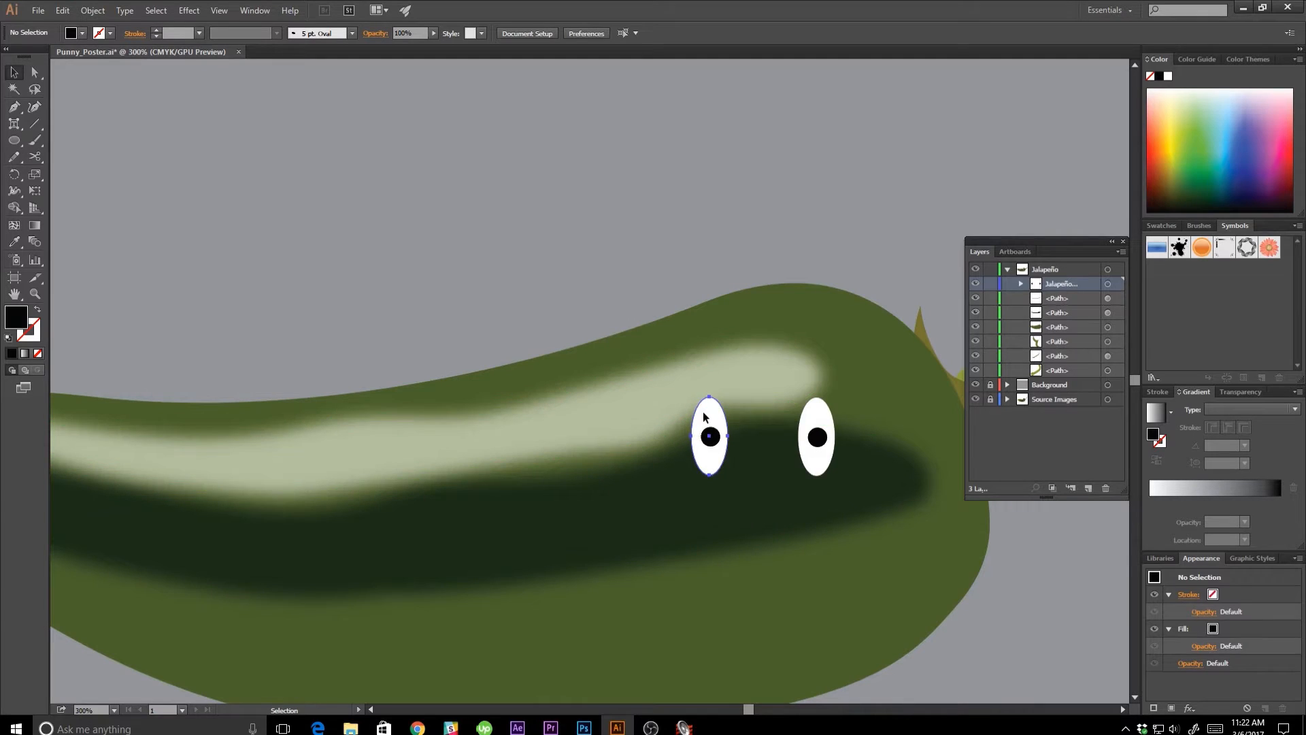
click(708, 449)
shift+click(825, 425)
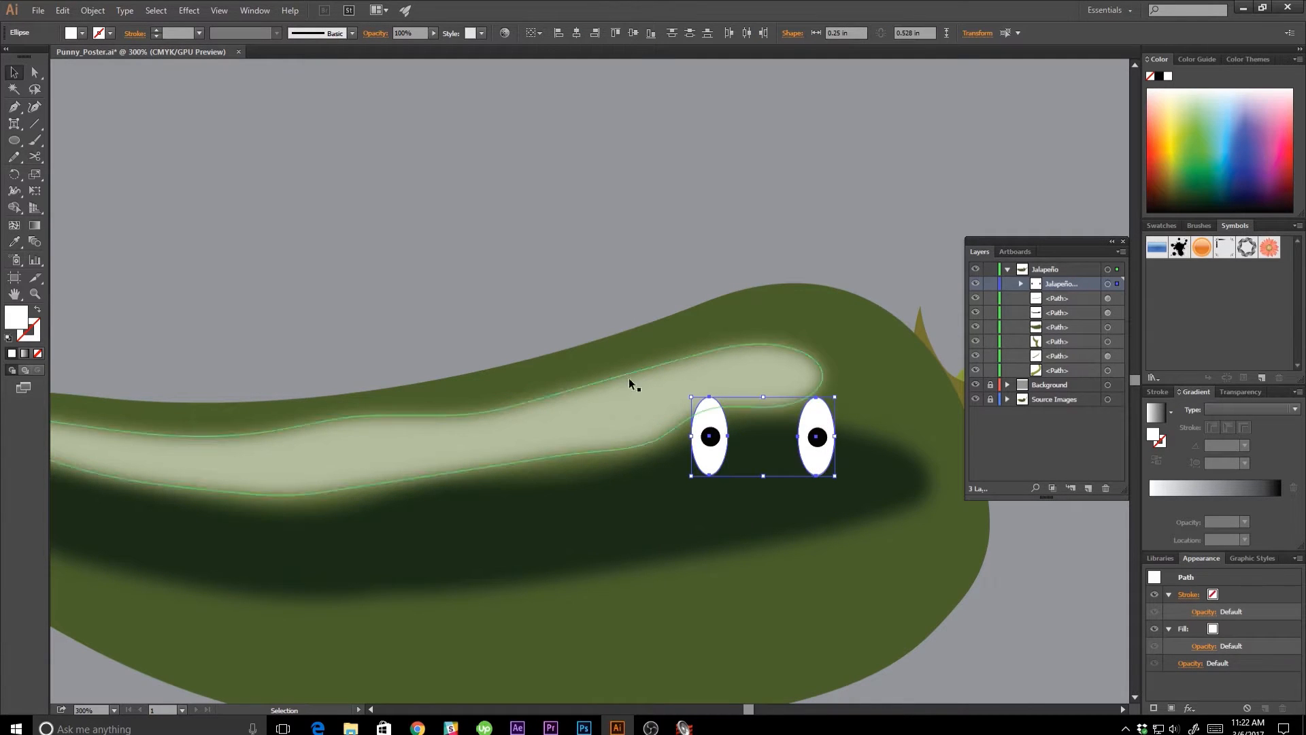
click(82, 32)
click(38, 57)
click(495, 150)
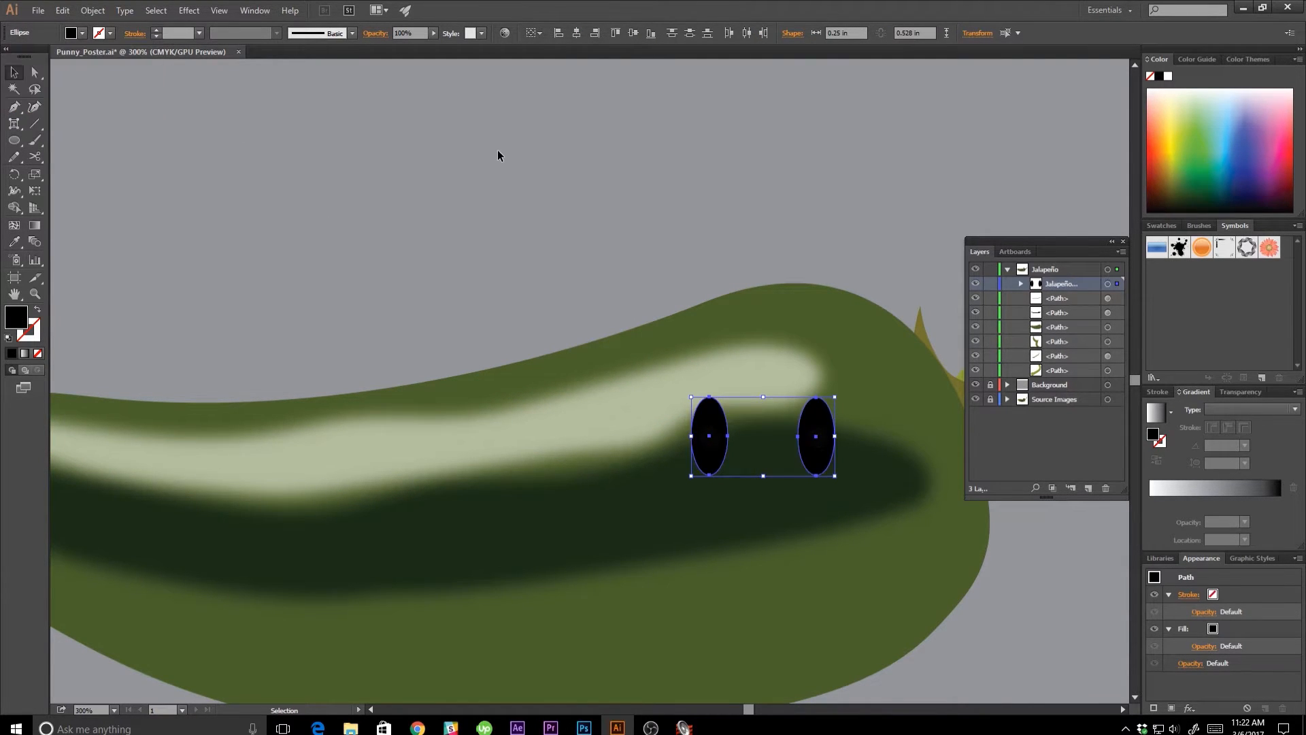
click(498, 150)
Fill both pupil circles white, shrink them, and place one as a highlight in the upper left of each black eye.
click(711, 438)
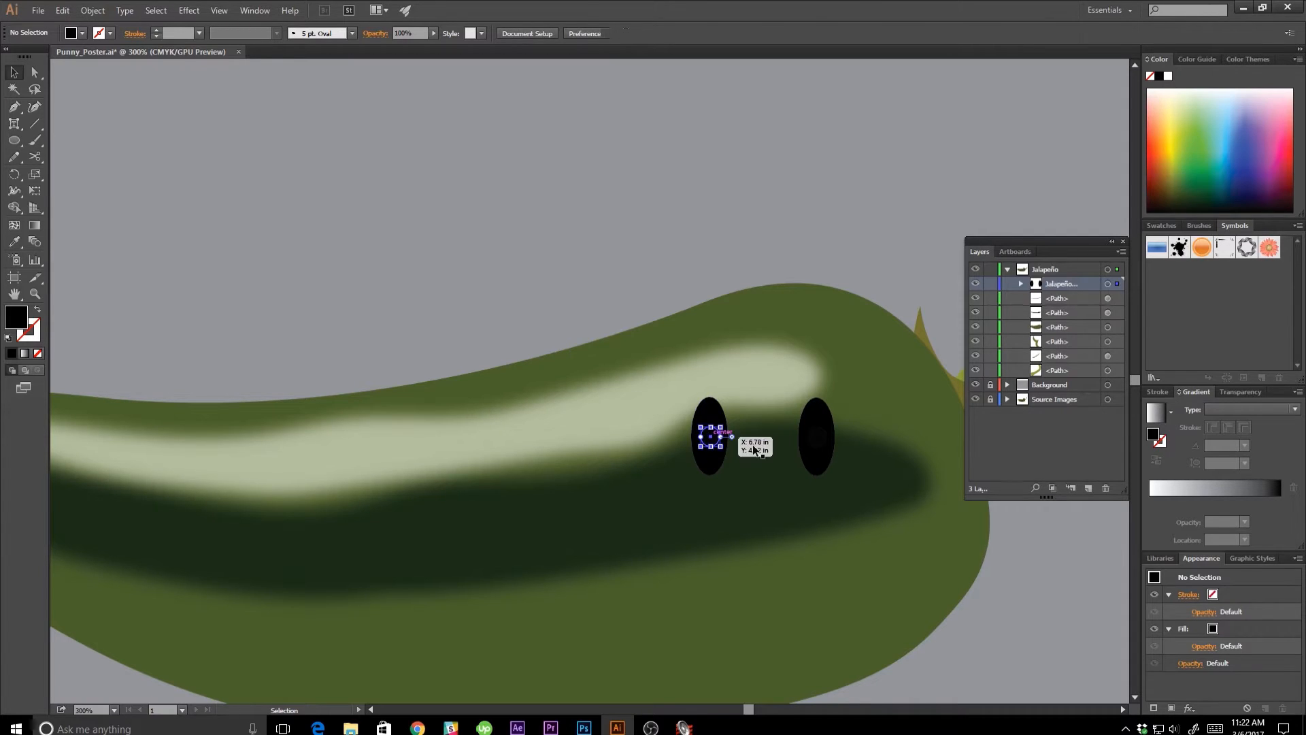
shift+click(818, 439)
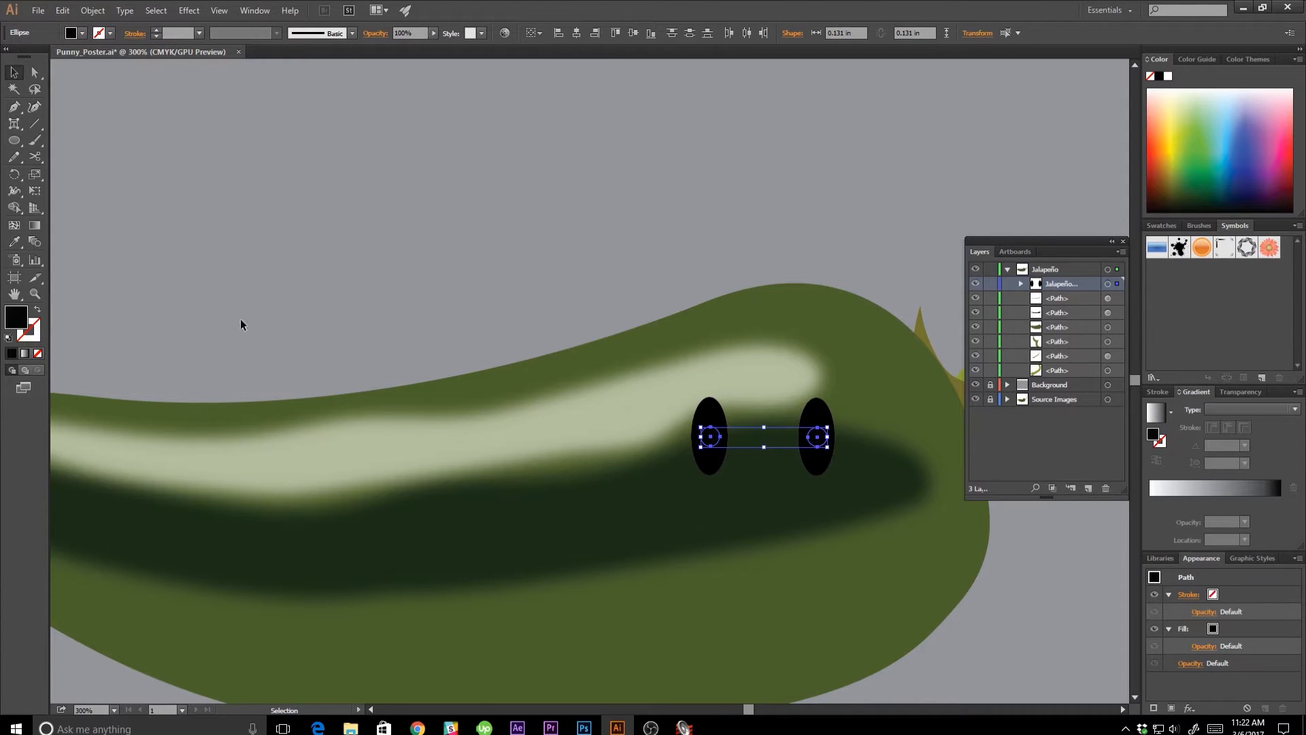
click(82, 33)
click(28, 56)
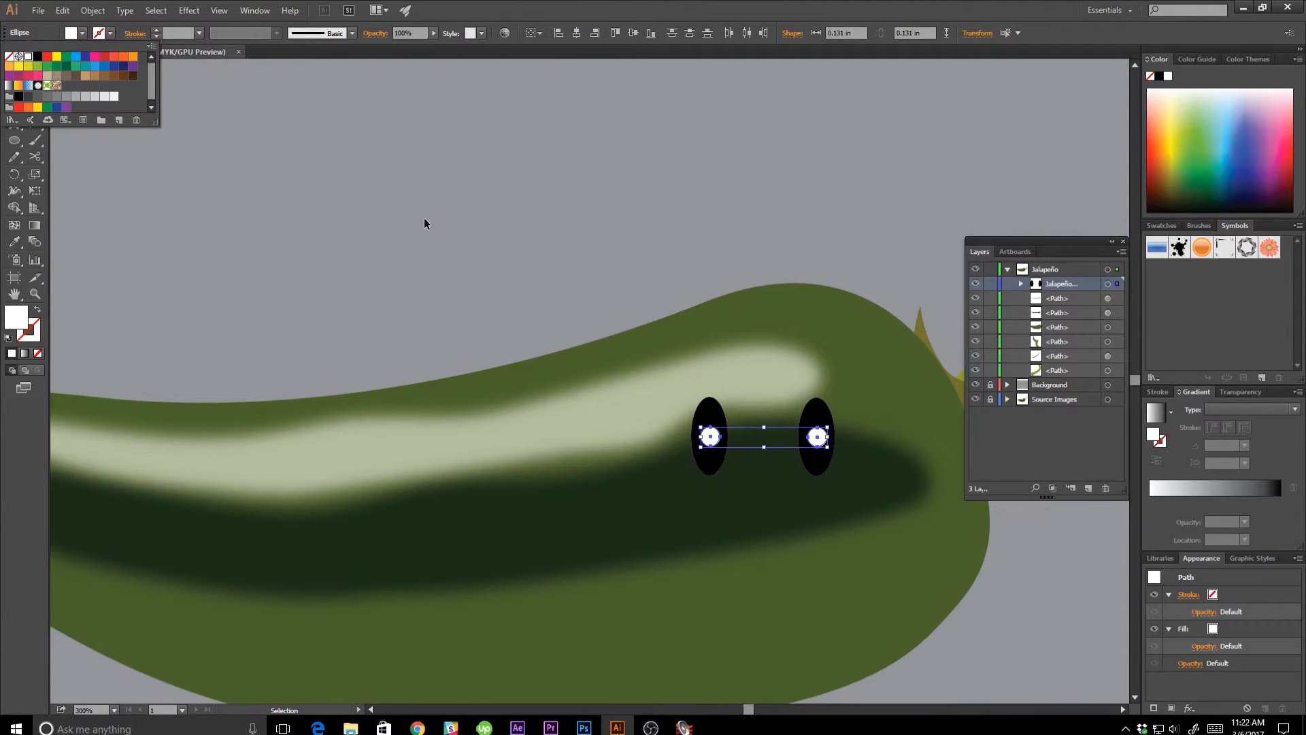
click(829, 426)
mouse_move(832, 425)
mouse_down()
mouse_move(825, 437)
mouse_move(757, 443)
mouse_move(752, 418)
mouse_move(811, 421)
mouse_up()
click(649, 270)
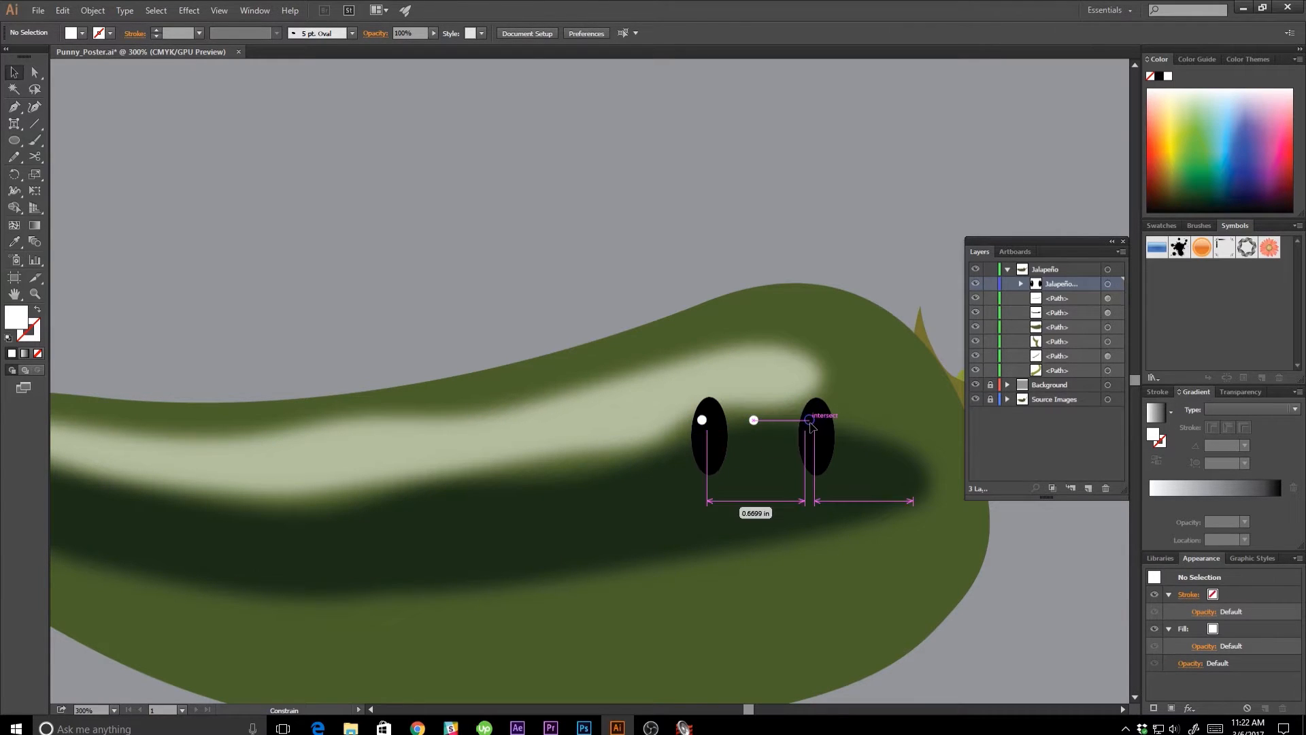
click(815, 238)
Draw a white circle about 1.02 in wide centered just below the eyes as the base for the mouth.
key(ctrl+1)
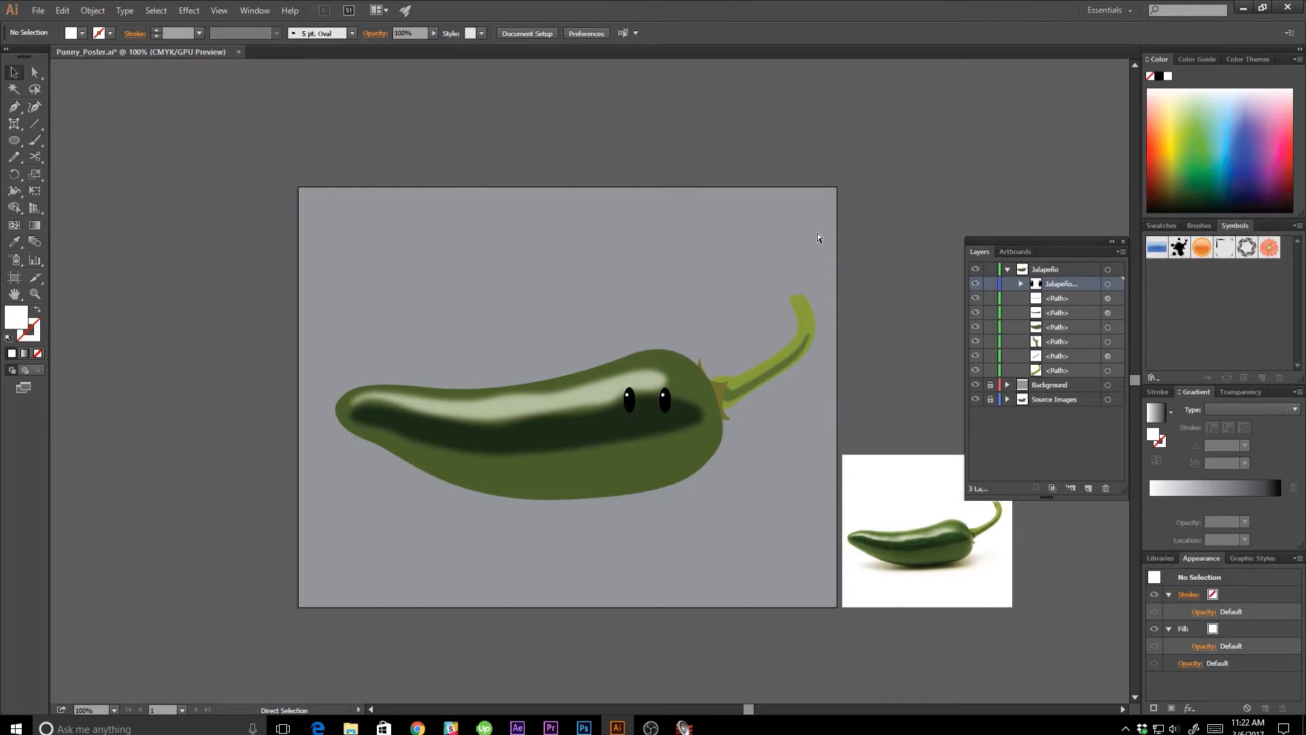
key(ctrl+plus)
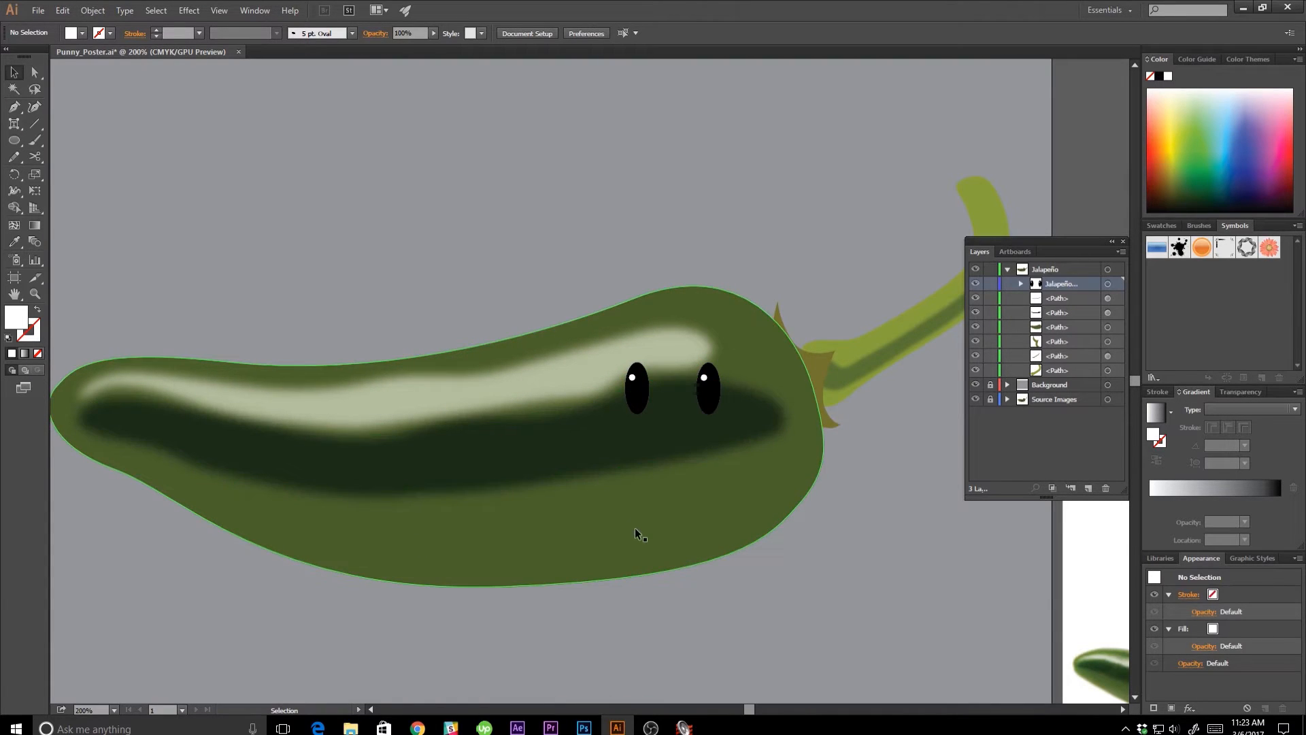
key(p)
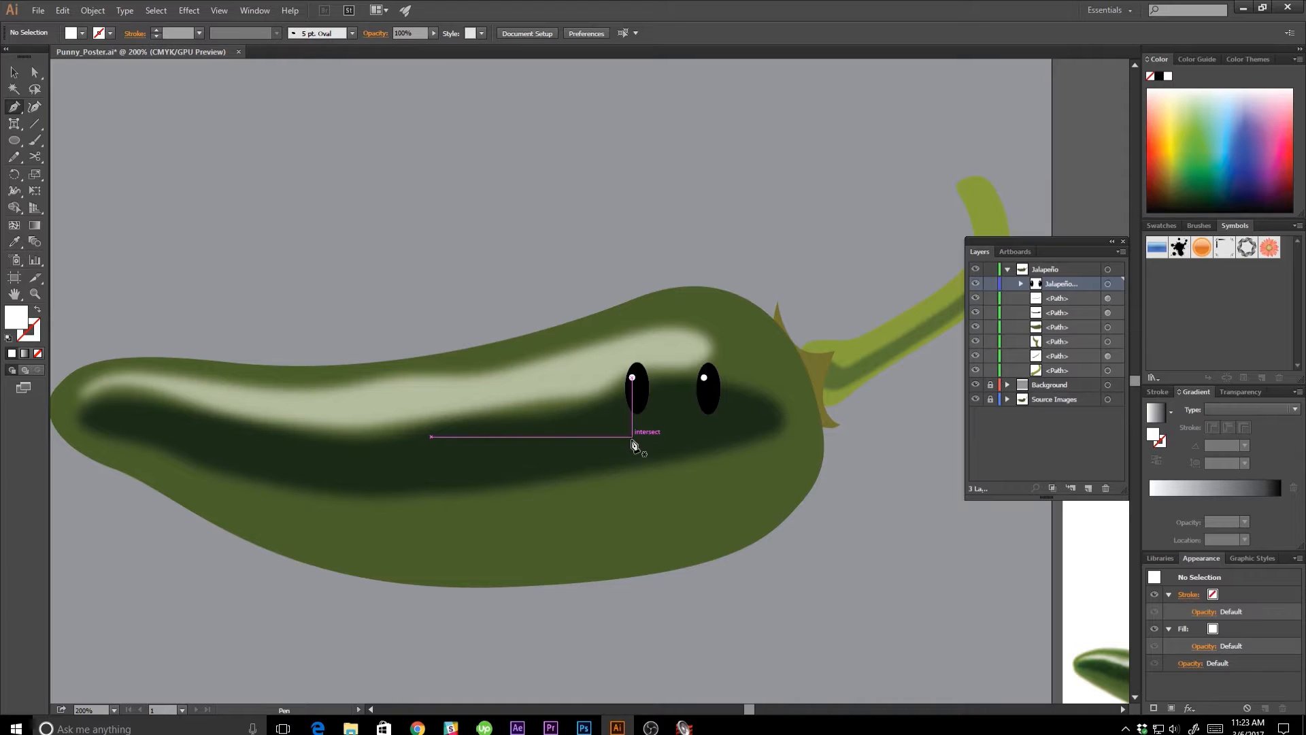
key(a)
key(l)
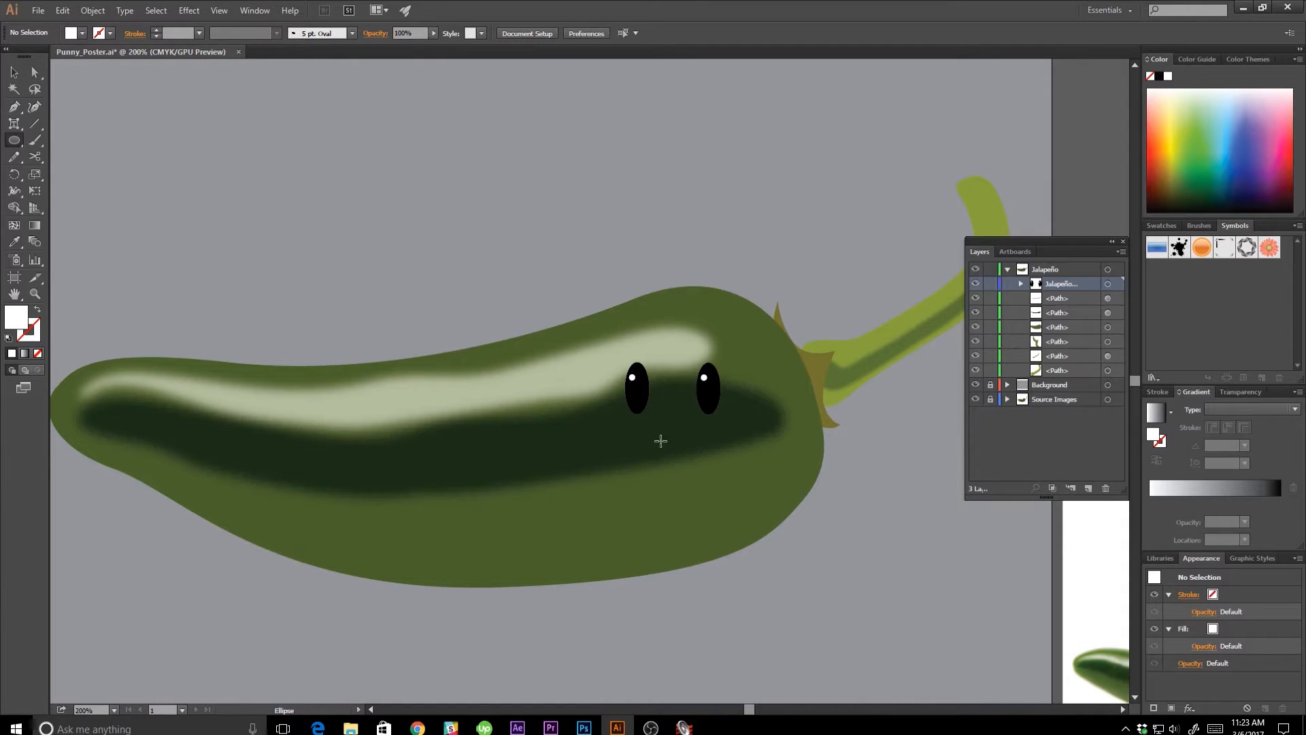
drag(634, 426, 723, 488)
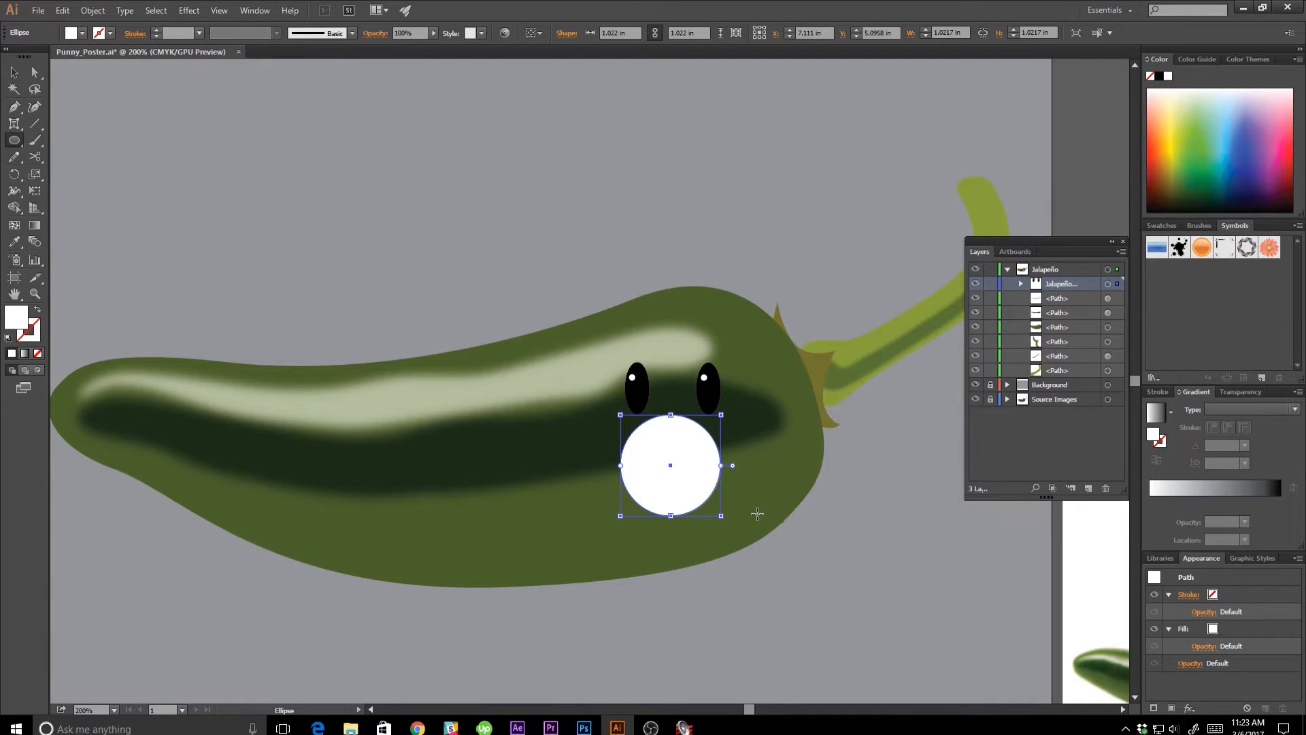
Cut the white circle to a flat-topped half circle by removing its top anchor and upper handles, and move it up under the eyes.
key(p)
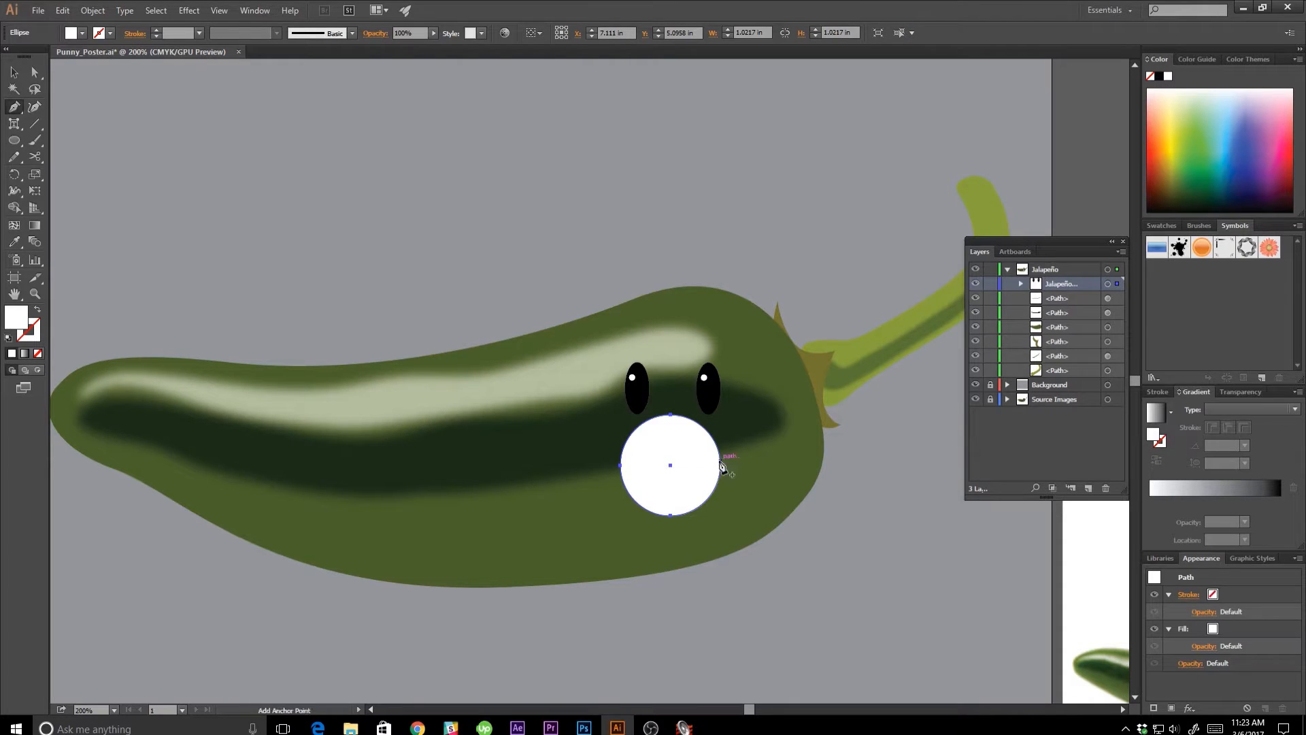
click(671, 414)
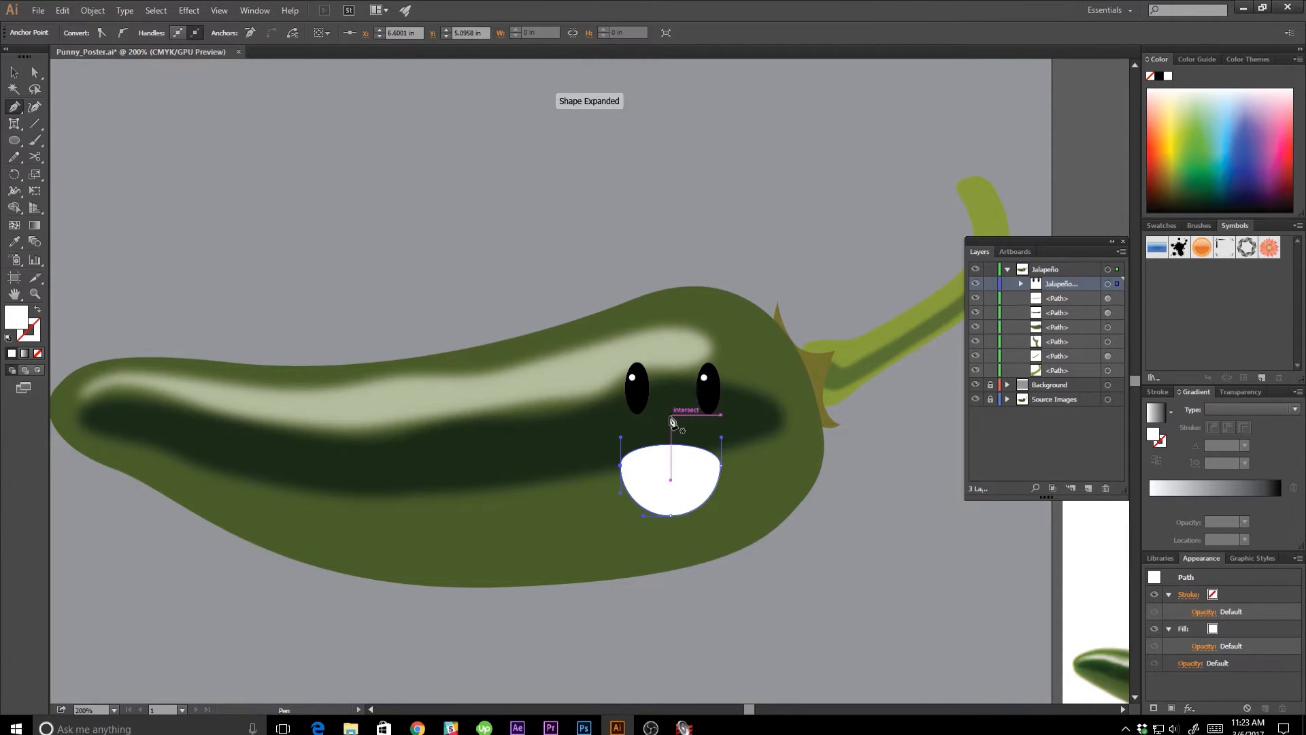
key(shift+c)
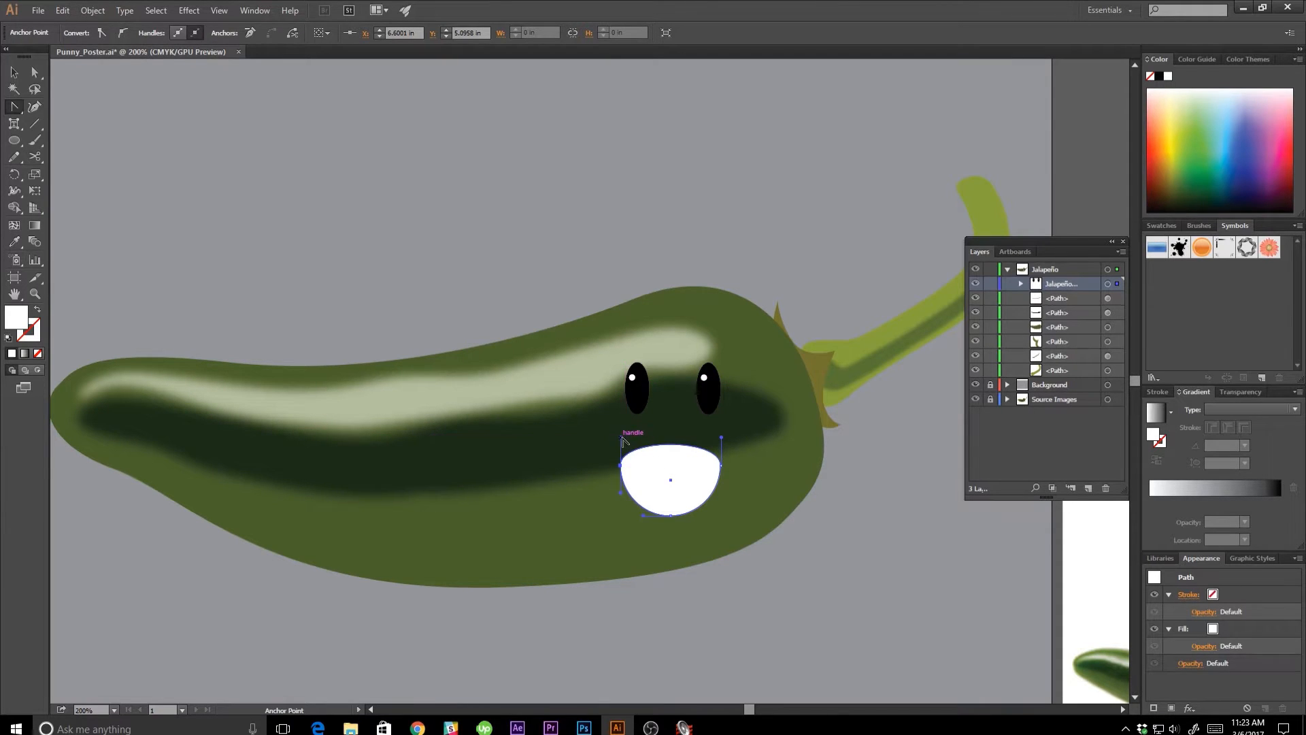
click(621, 437)
drag(721, 436, 721, 465)
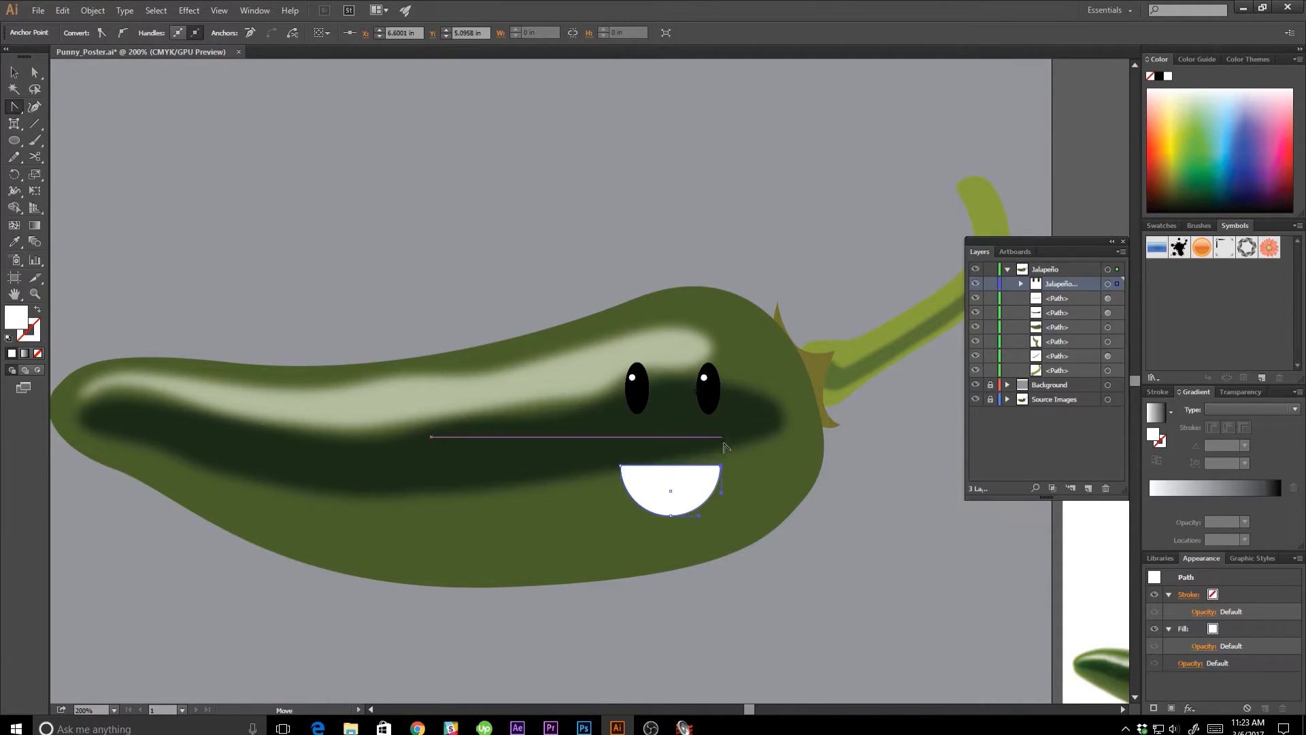
key(v)
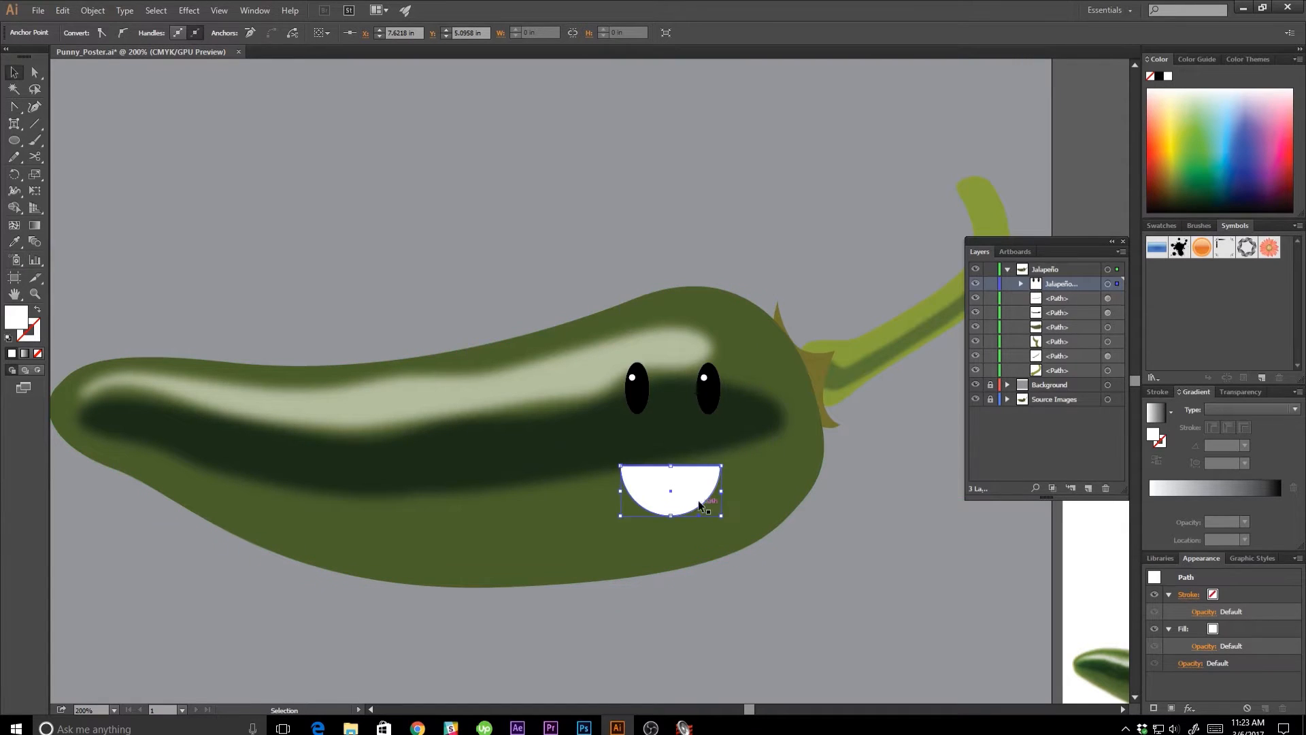
drag(676, 489, 675, 447)
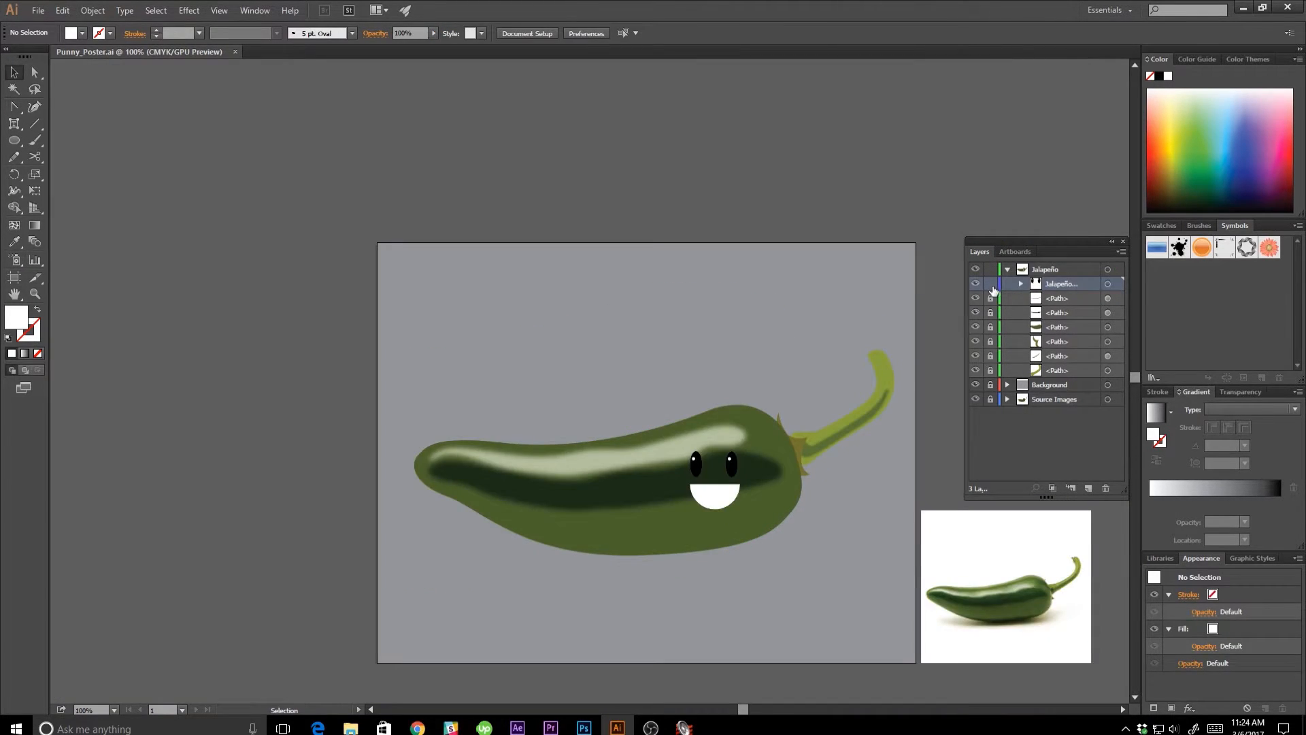
Create a sublayer named "Body" in the Jalapeño layer, move all the pepper paths into it below the face sublayer, and save.
click(1043, 270)
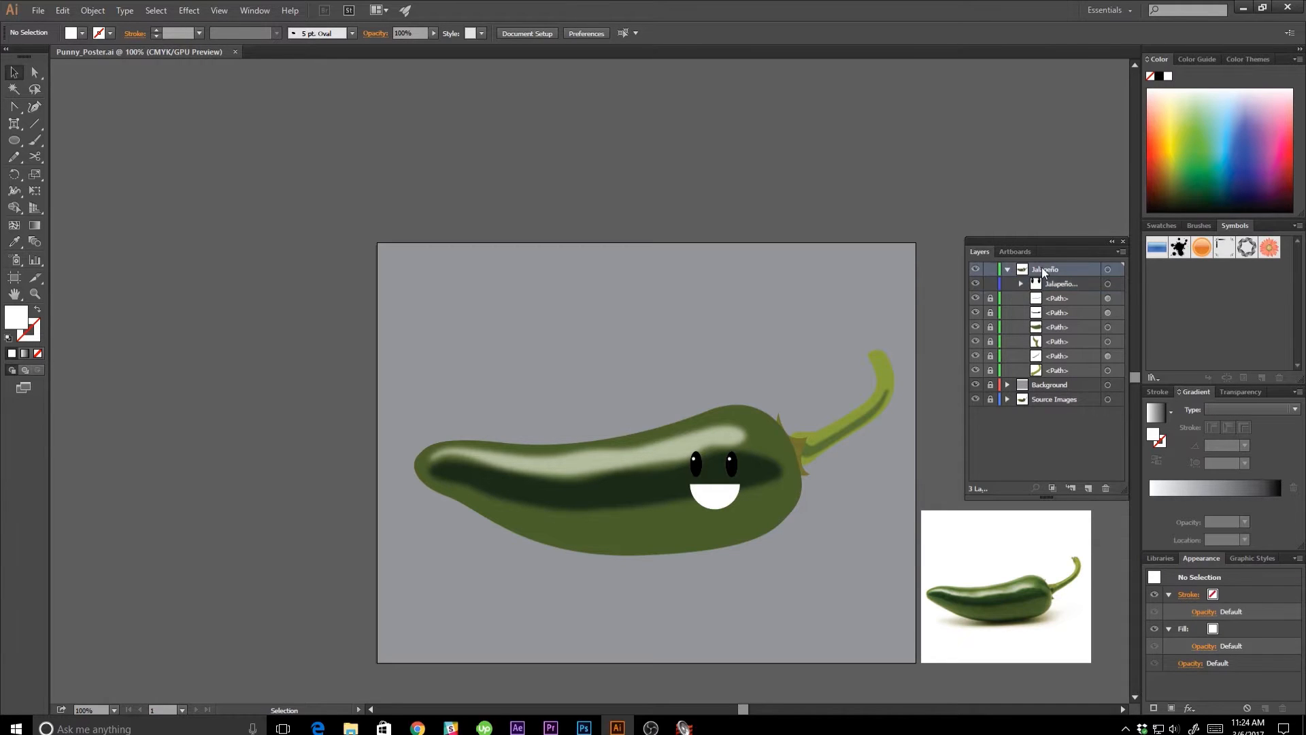
click(1071, 488)
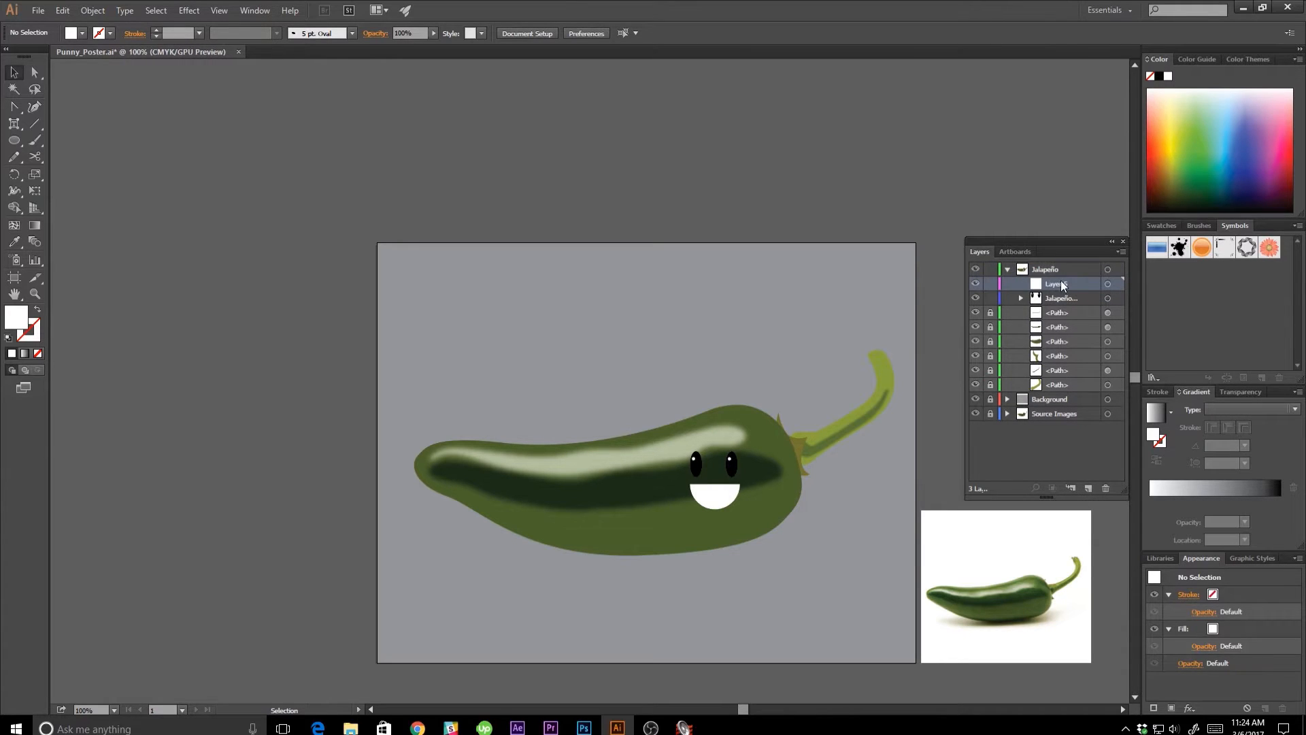
text(Body)
mouse_move(1073, 284)
mouse_down()
mouse_move(992, 385)
mouse_move(1060, 317)
mouse_move(1054, 298)
mouse_up()
click(1050, 314)
shift+click(1059, 385)
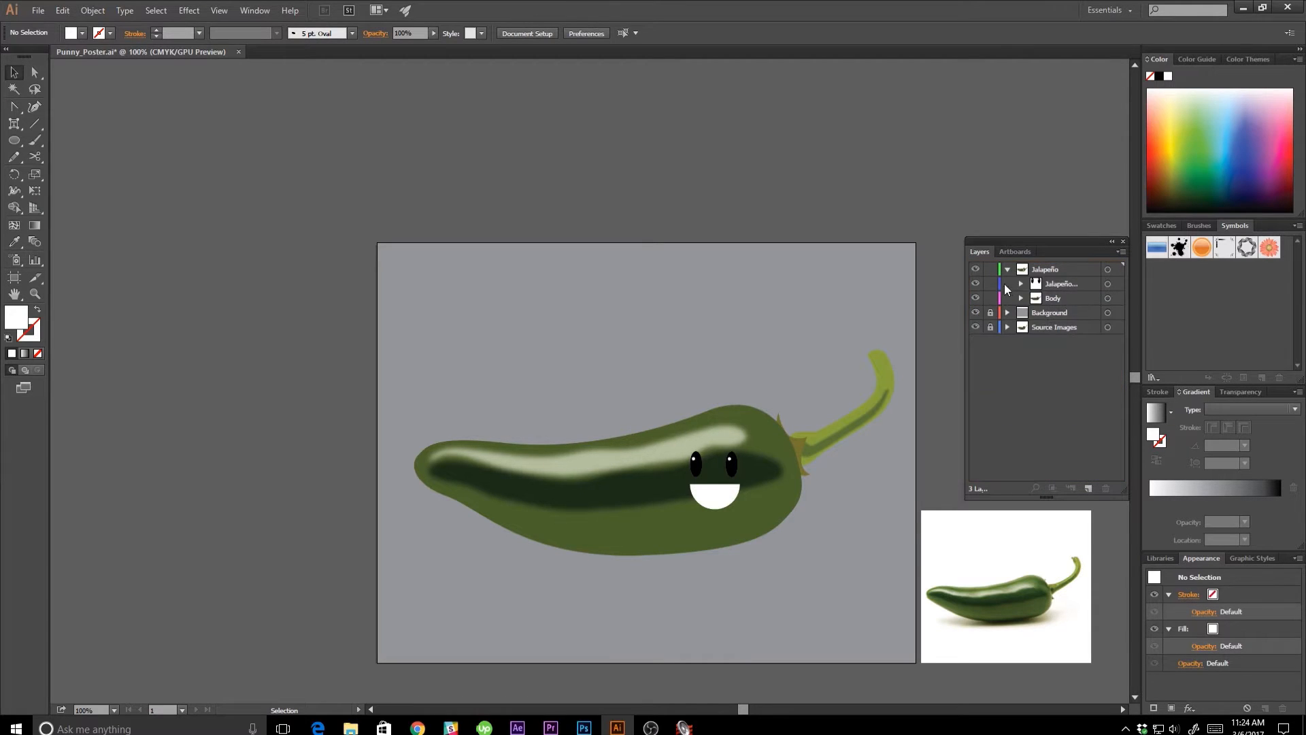
click(1007, 269)
key(ctrl)
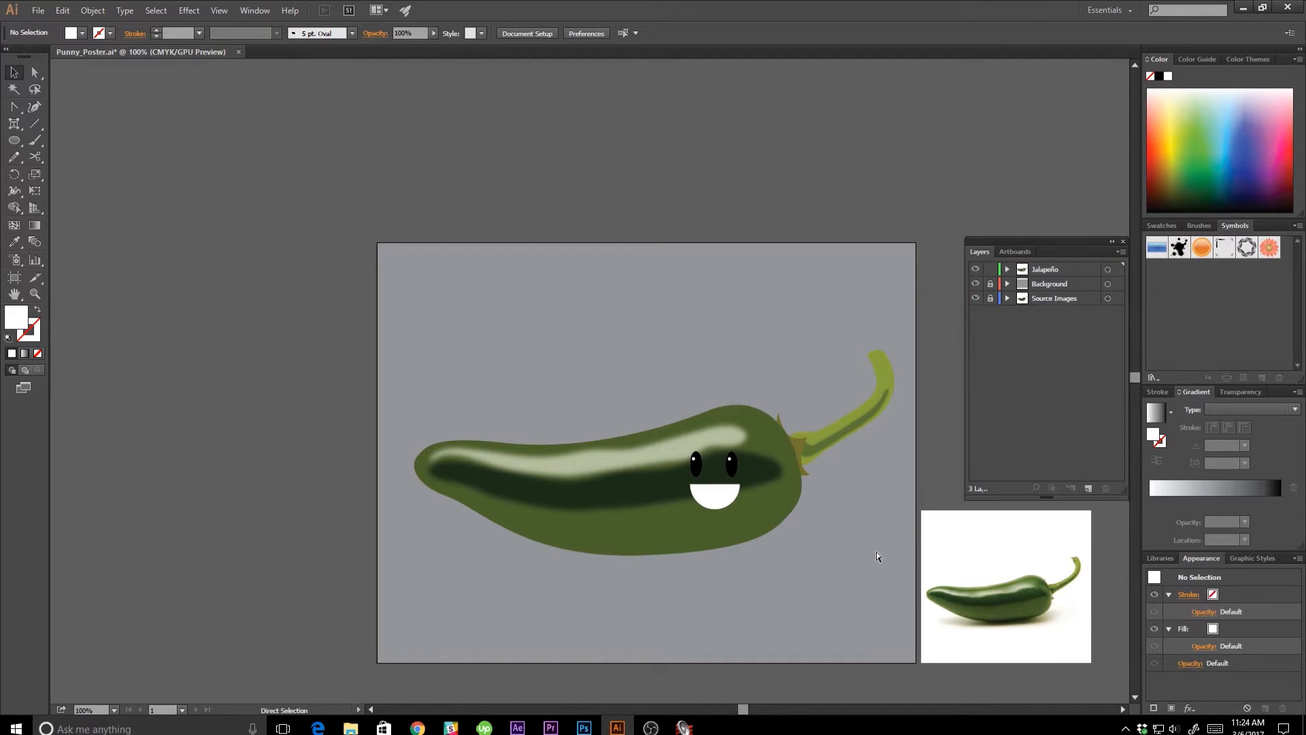
key(ctrl+s)
Lock the Body sublayer and move the eyes and mouth together slightly higher on the pepper.
key(ctrl+minus)
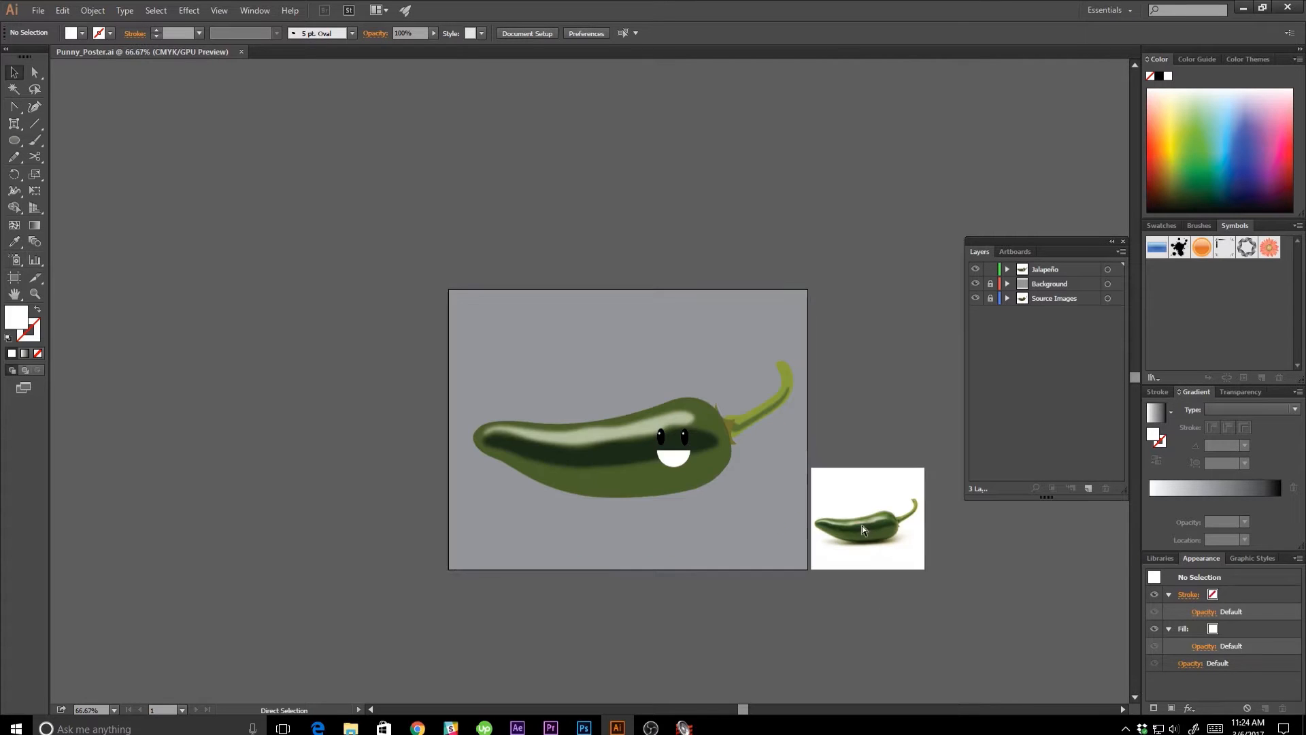
drag(736, 522, 823, 548)
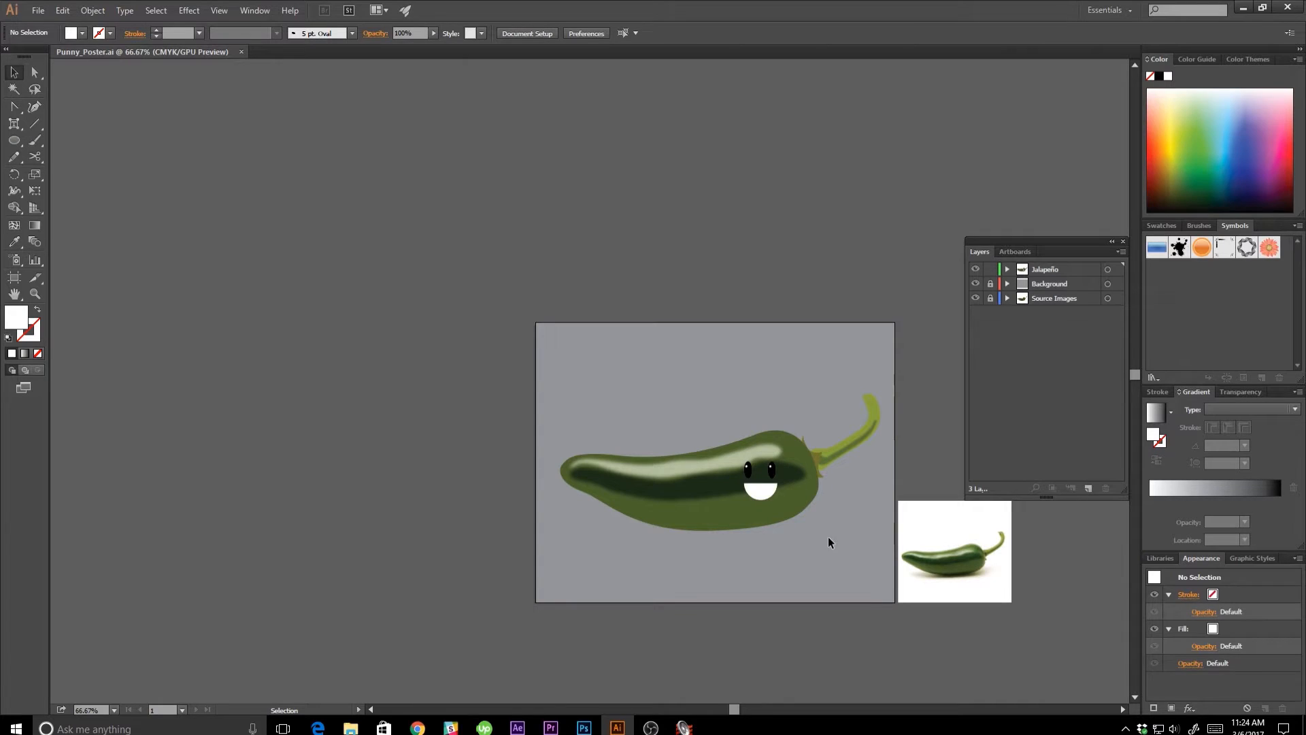
drag(721, 429, 807, 523)
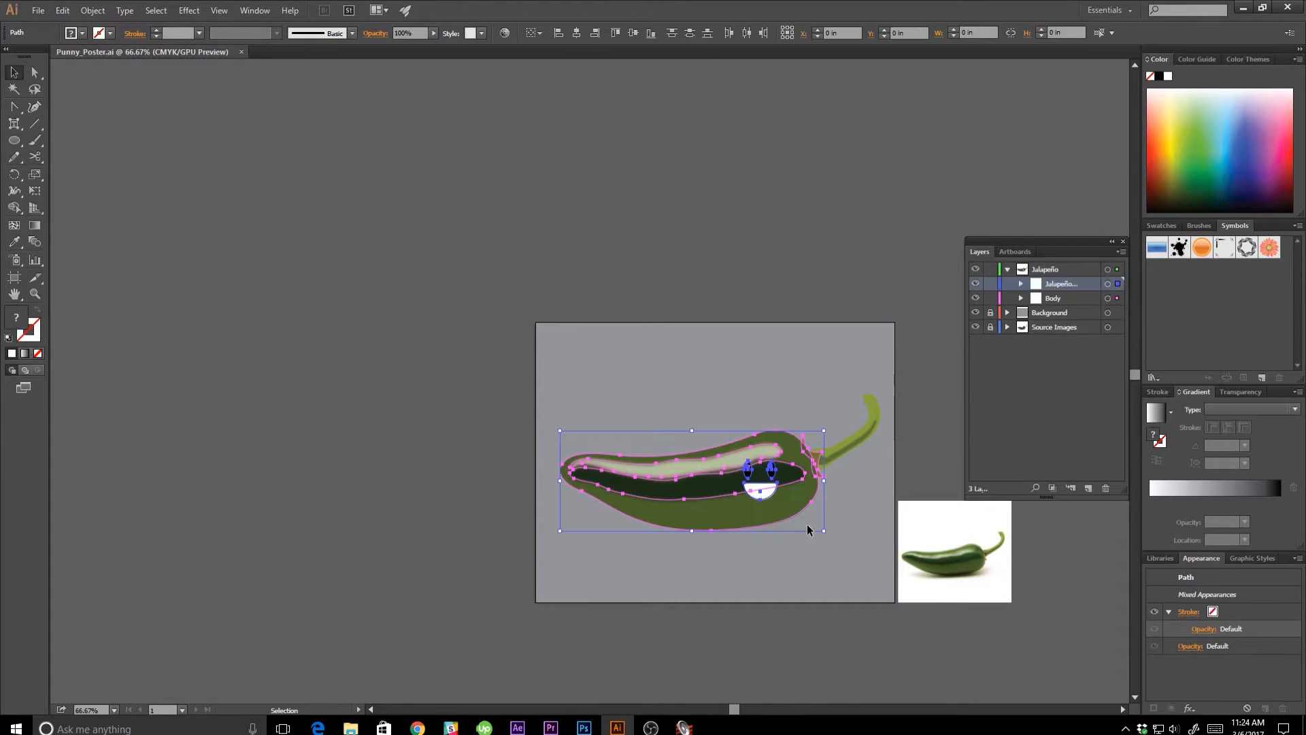
click(990, 299)
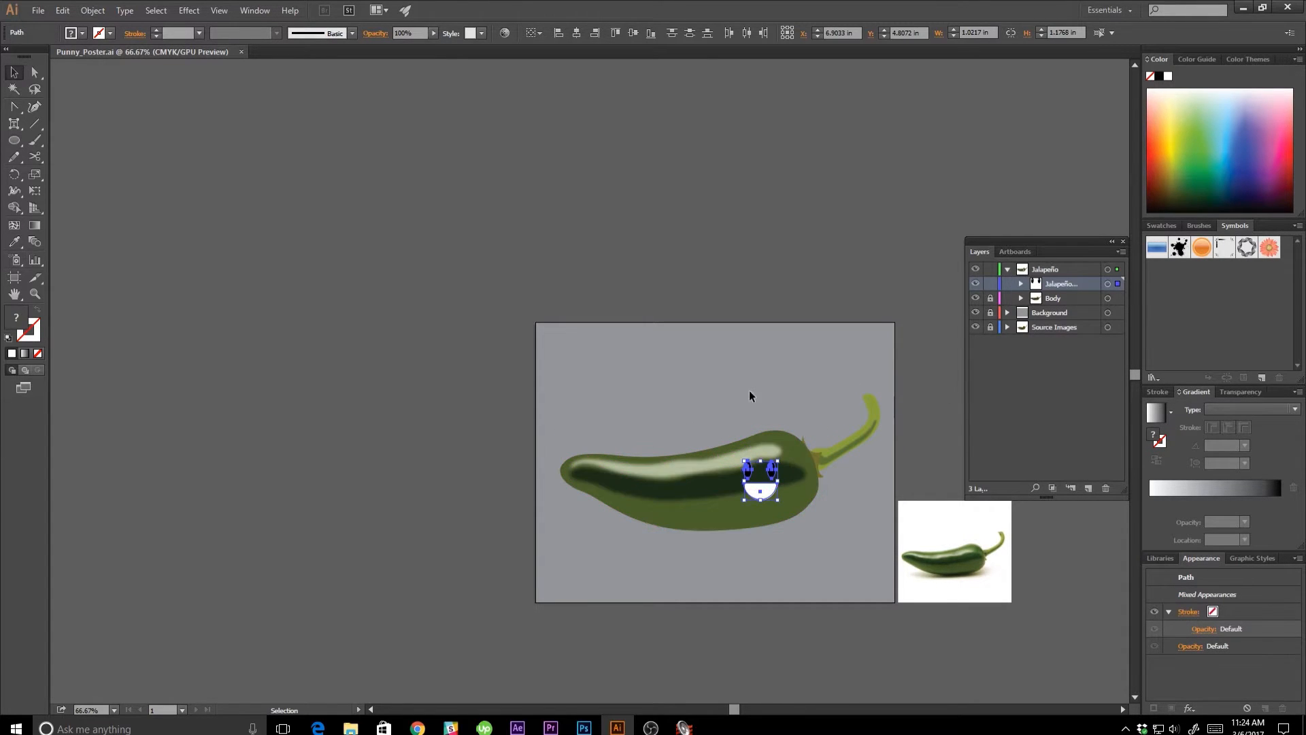
drag(768, 499, 770, 484)
click(751, 358)
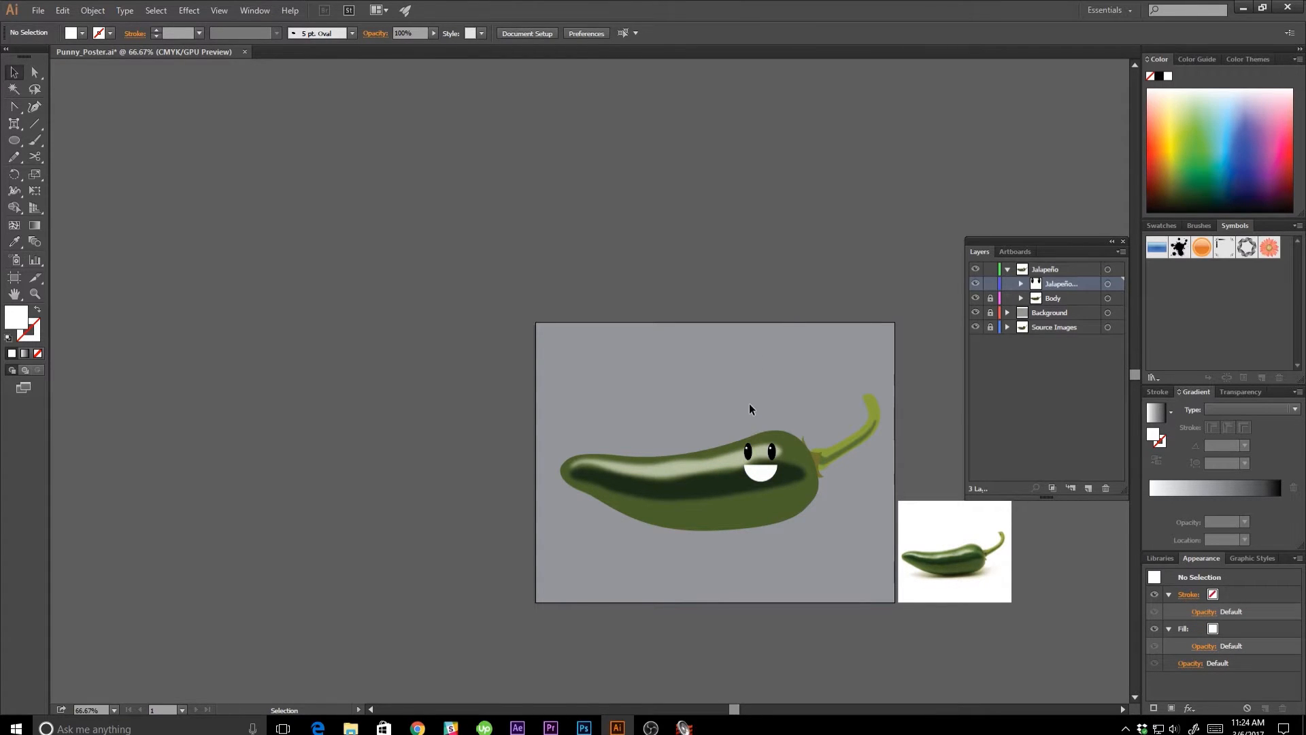
Lock the whole Jalapeño layer, and unlock the Background layer and make it active.
click(1008, 270)
click(990, 269)
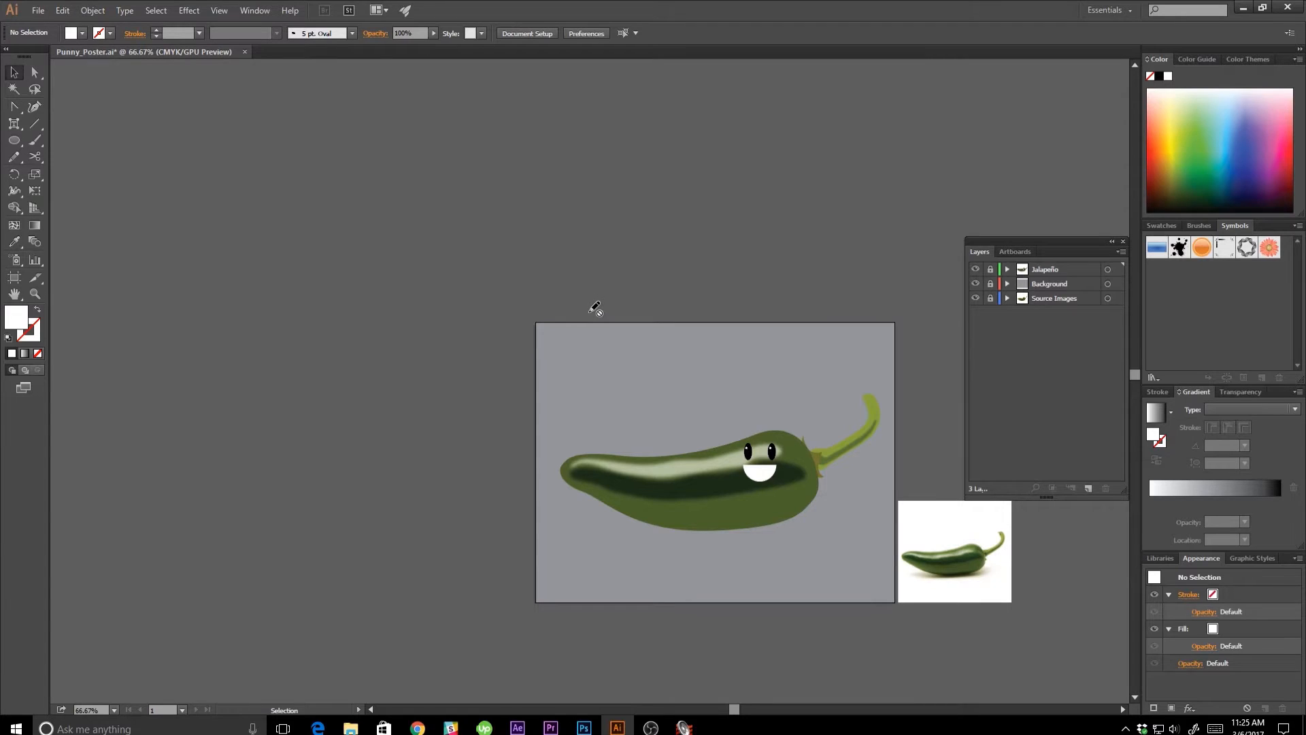
click(990, 283)
click(1044, 284)
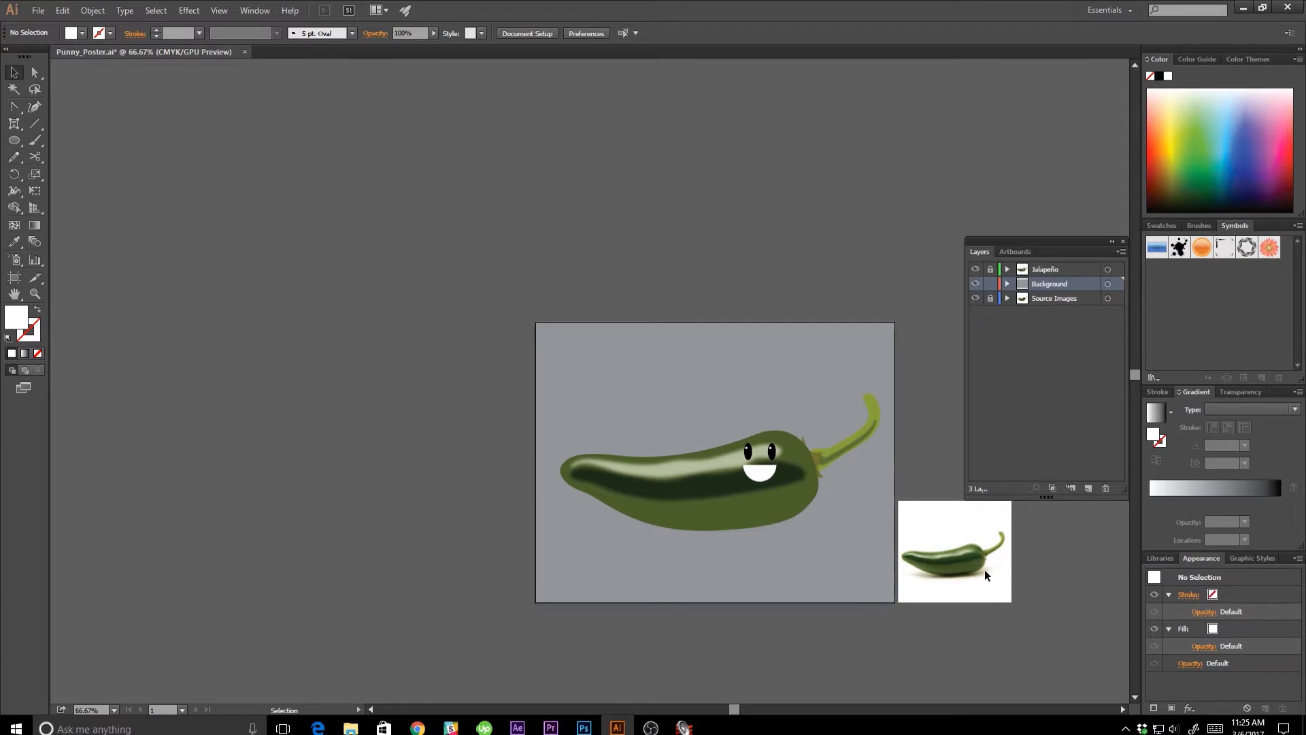
Draw an ellipse about 6.03 by 0.85 in beneath the pepper and fill it with the dark green sampled from the pepper's shading.
key(l)
drag(619, 511, 816, 544)
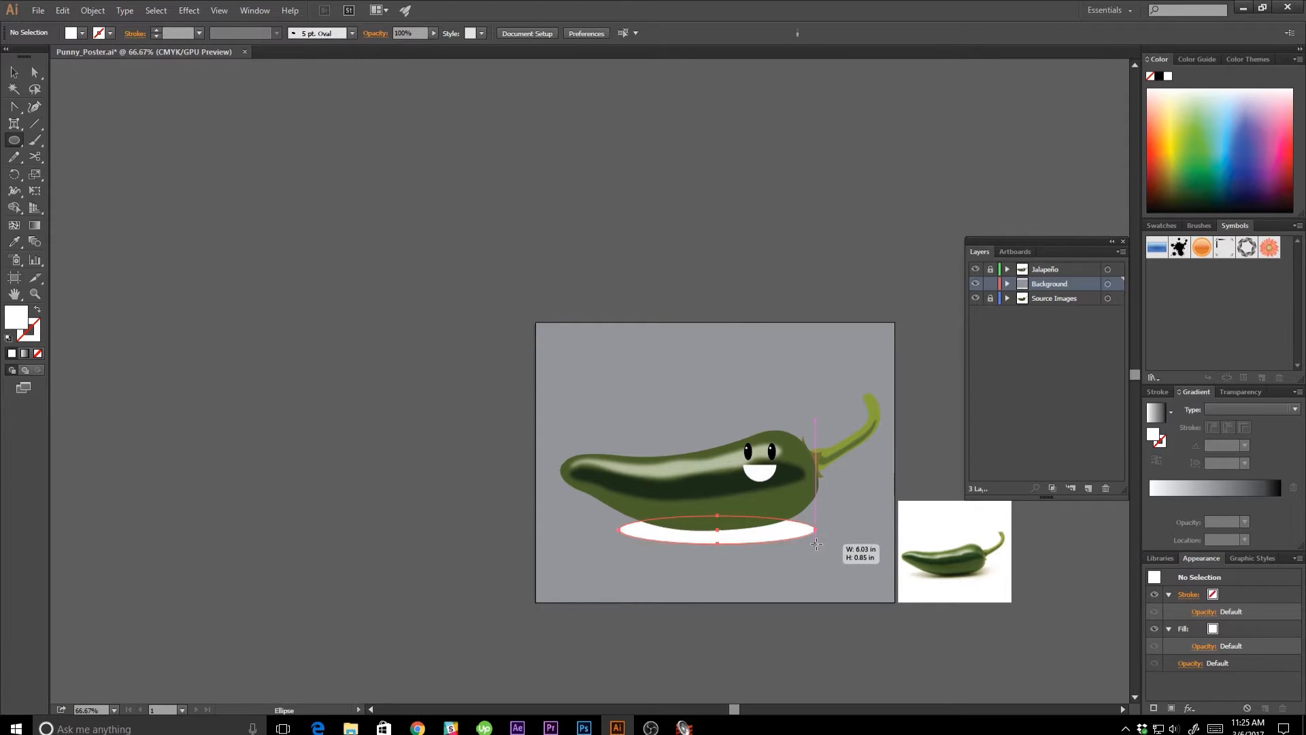
key(v)
double_click(15, 323)
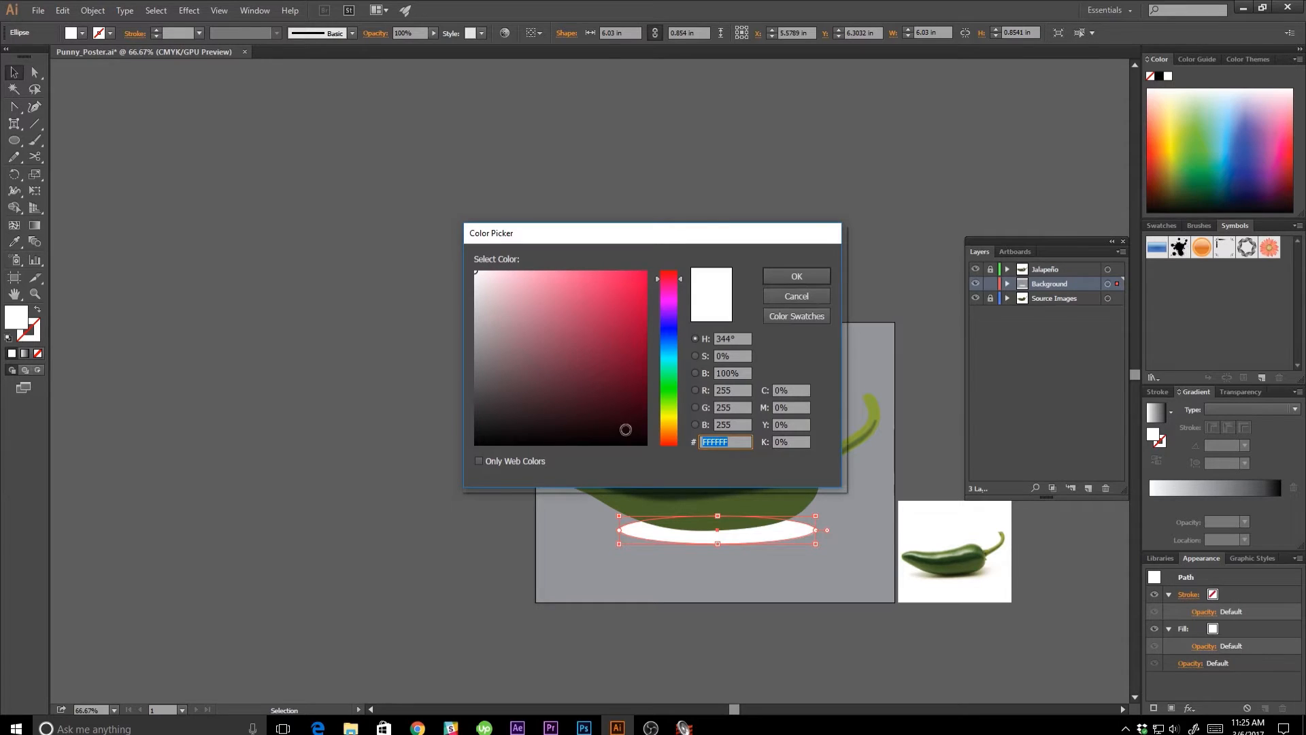
click(792, 296)
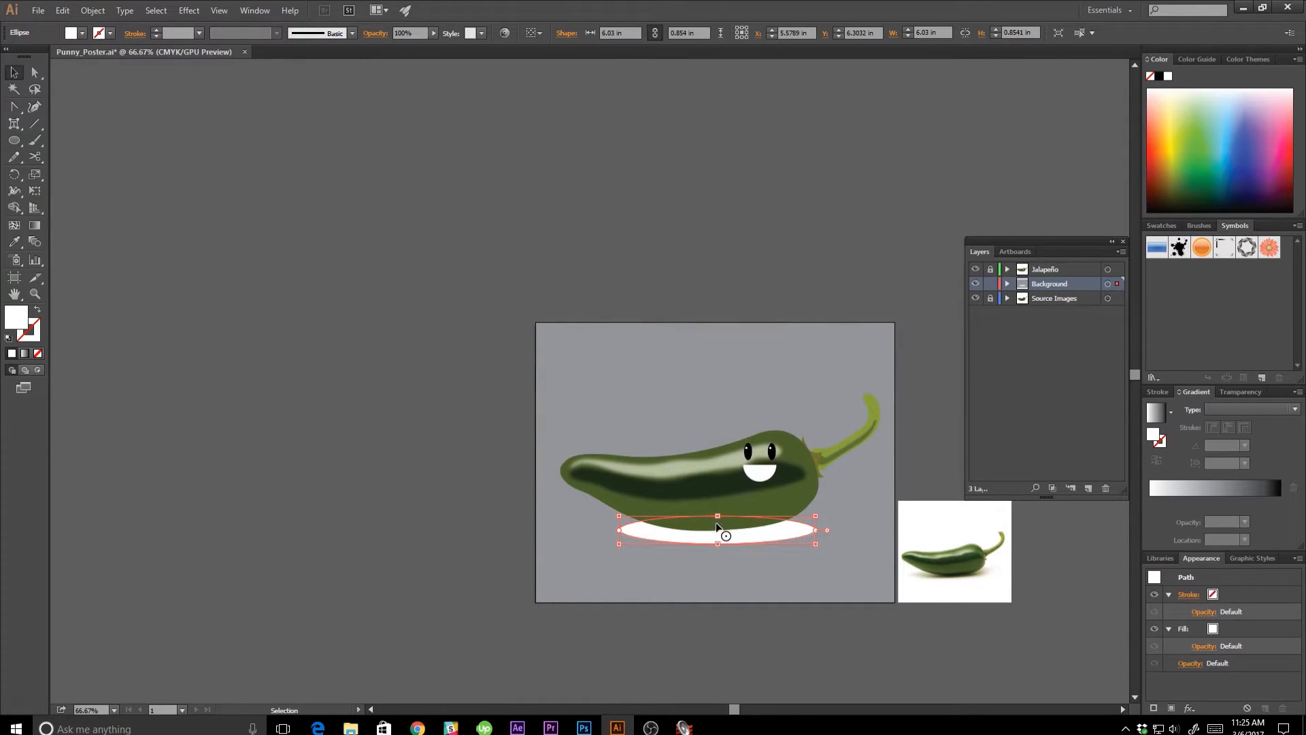
key(i)
click(730, 481)
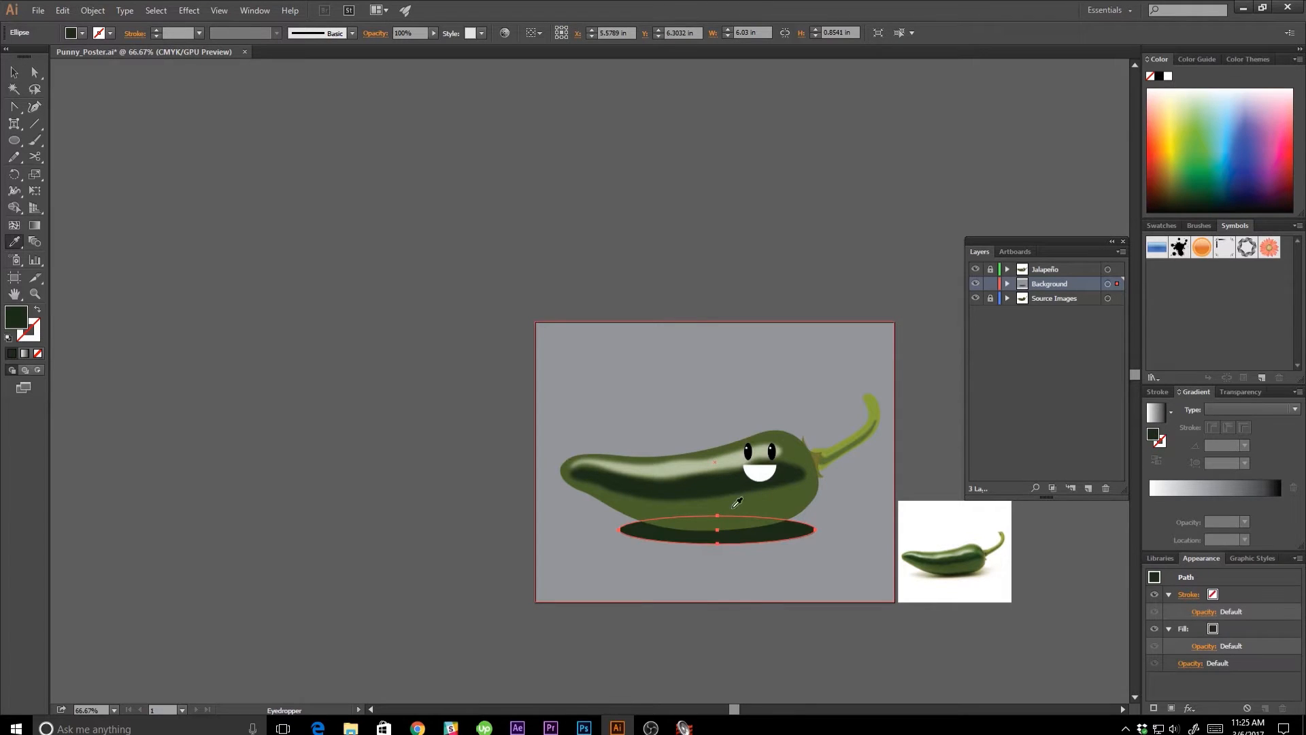
key(v)
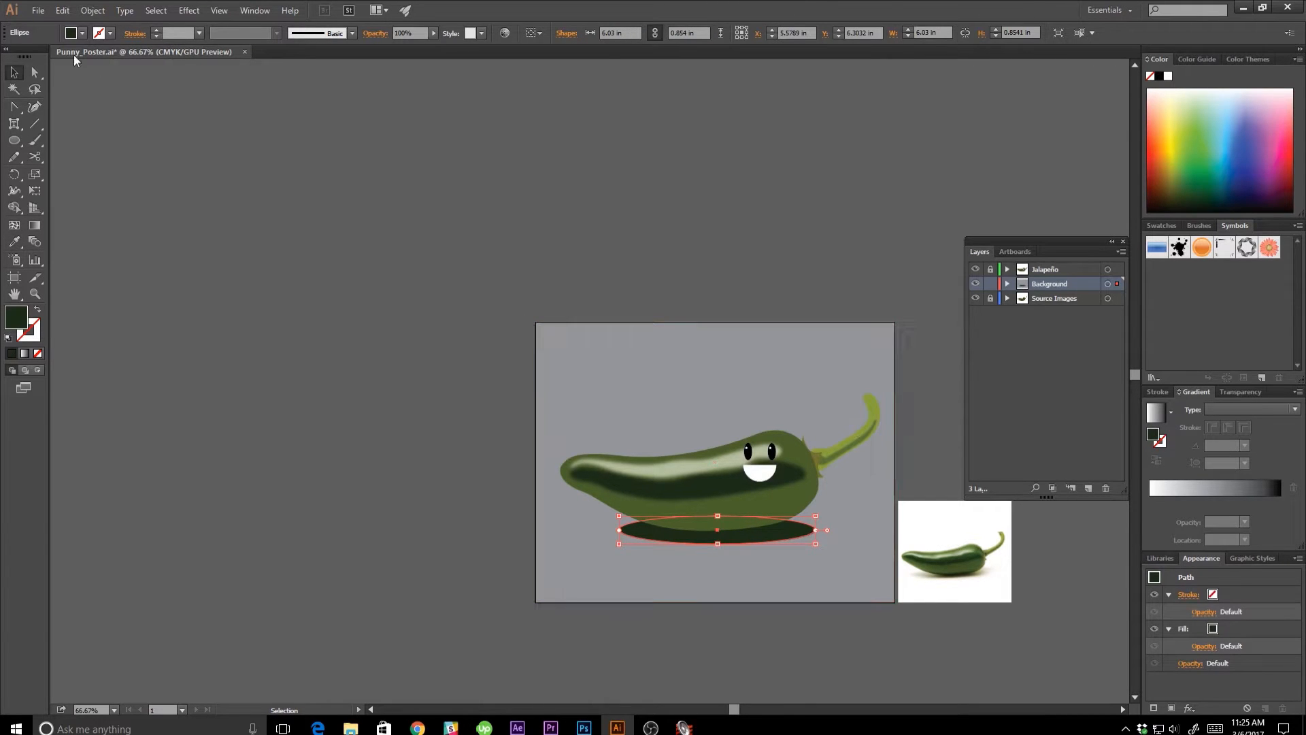
Apply a Gaussian Blur with a 20-pixel radius to the dark ellipse beneath the pepper.
click(189, 10)
mouse_move(279, 244)
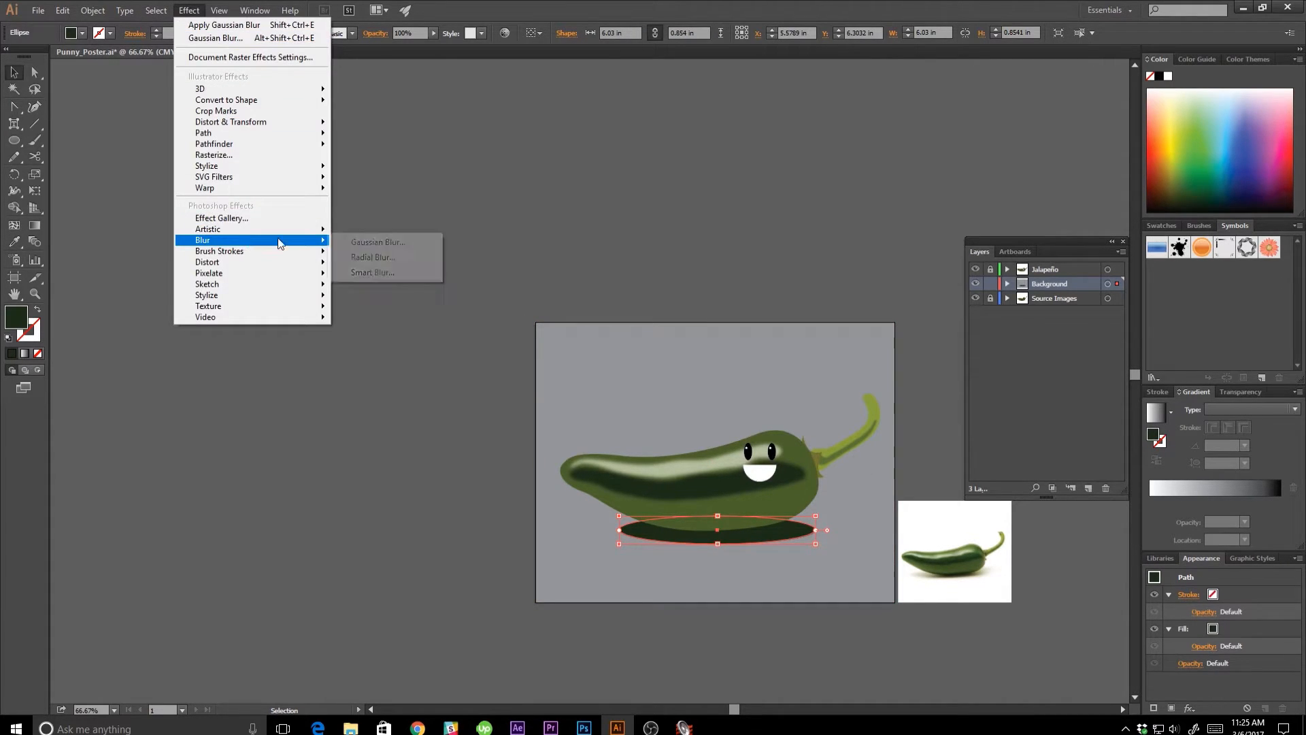
click(351, 246)
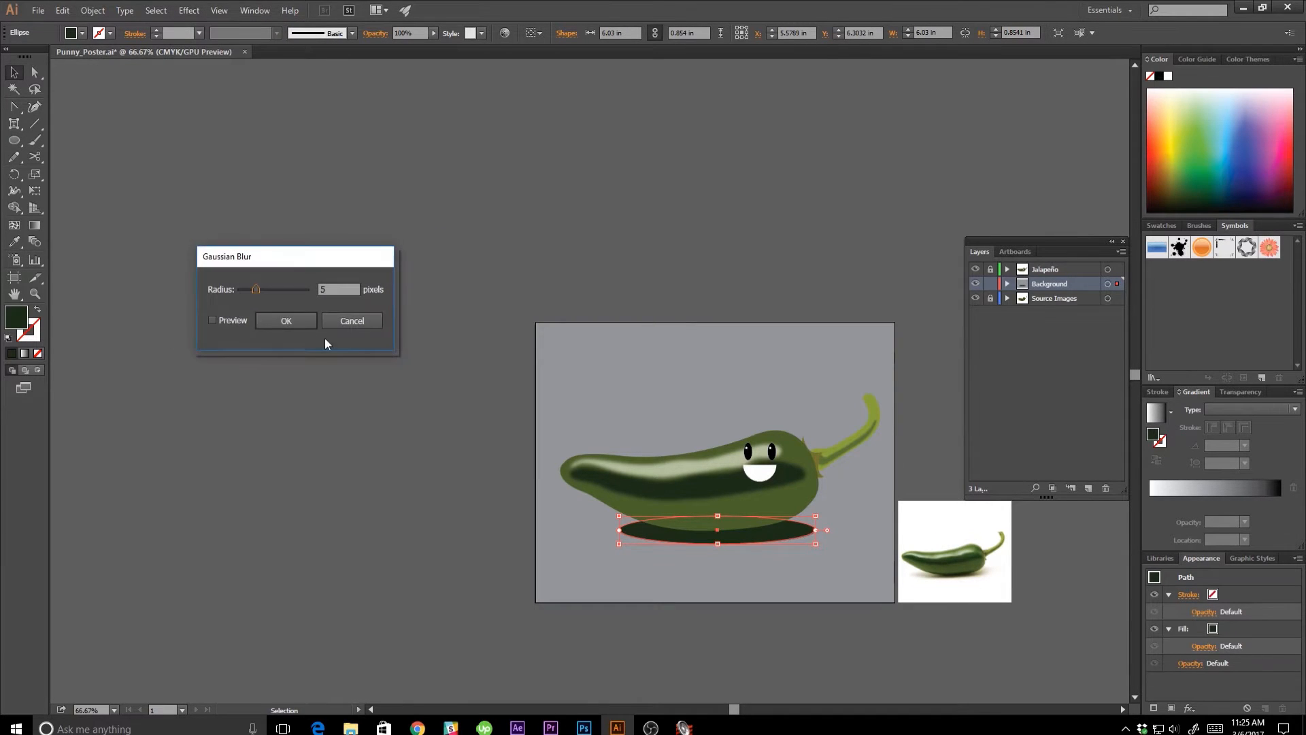
double_click(330, 291)
text(20)
click(276, 319)
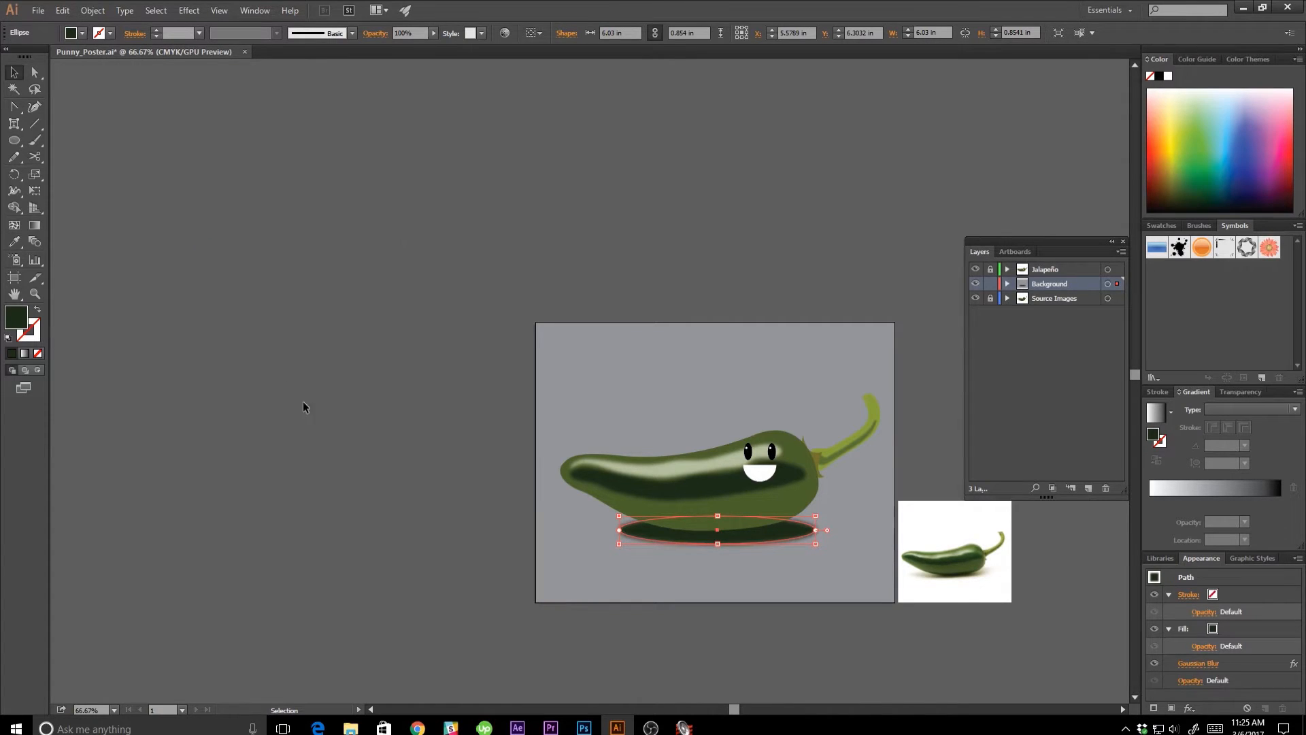
click(312, 419)
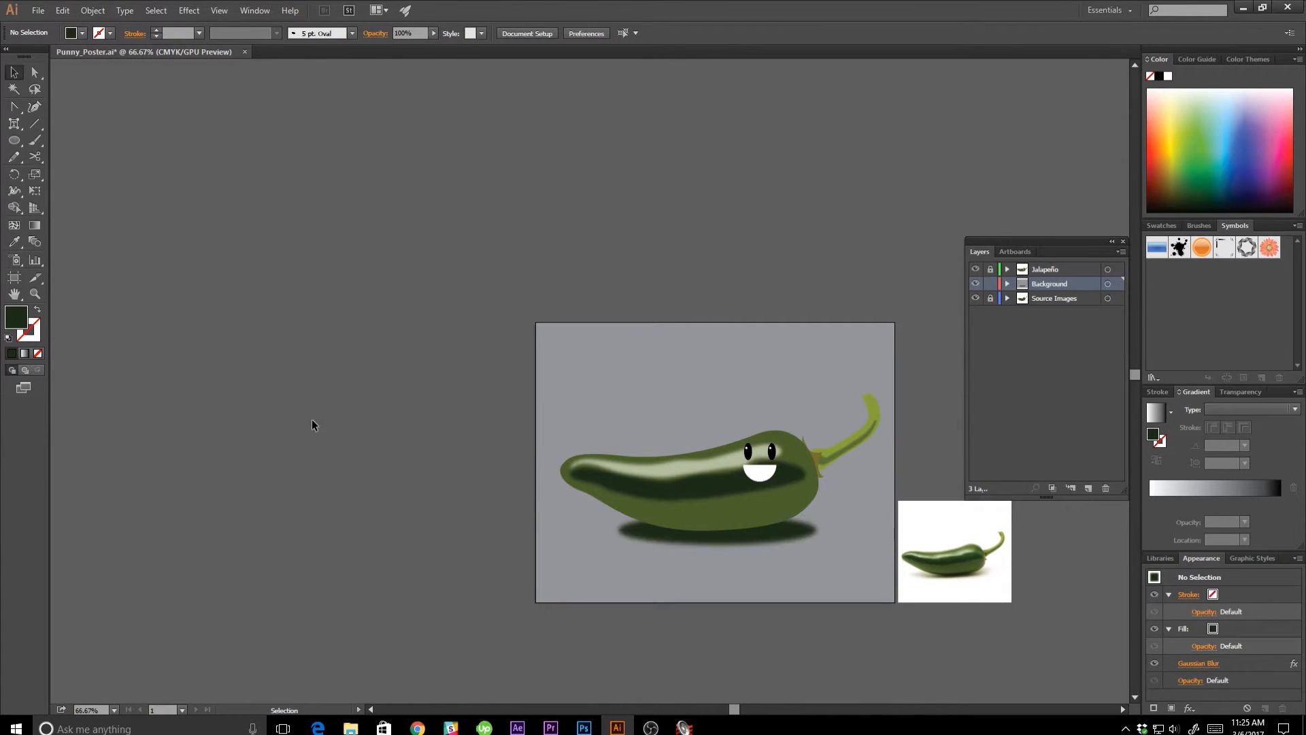
Edit the shadow ellipse's Gaussian Blur, previewing a 50-pixel radius and then settling on 75 pixels.
click(651, 536)
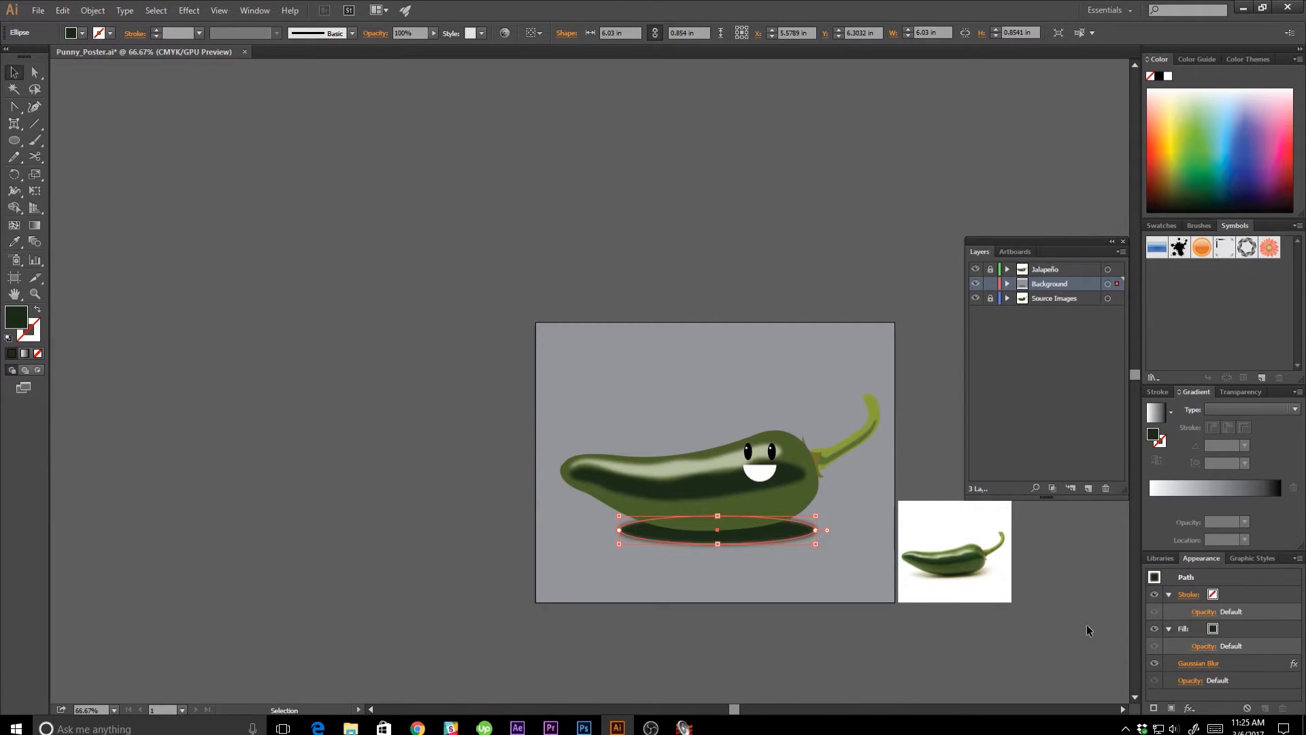
click(1197, 668)
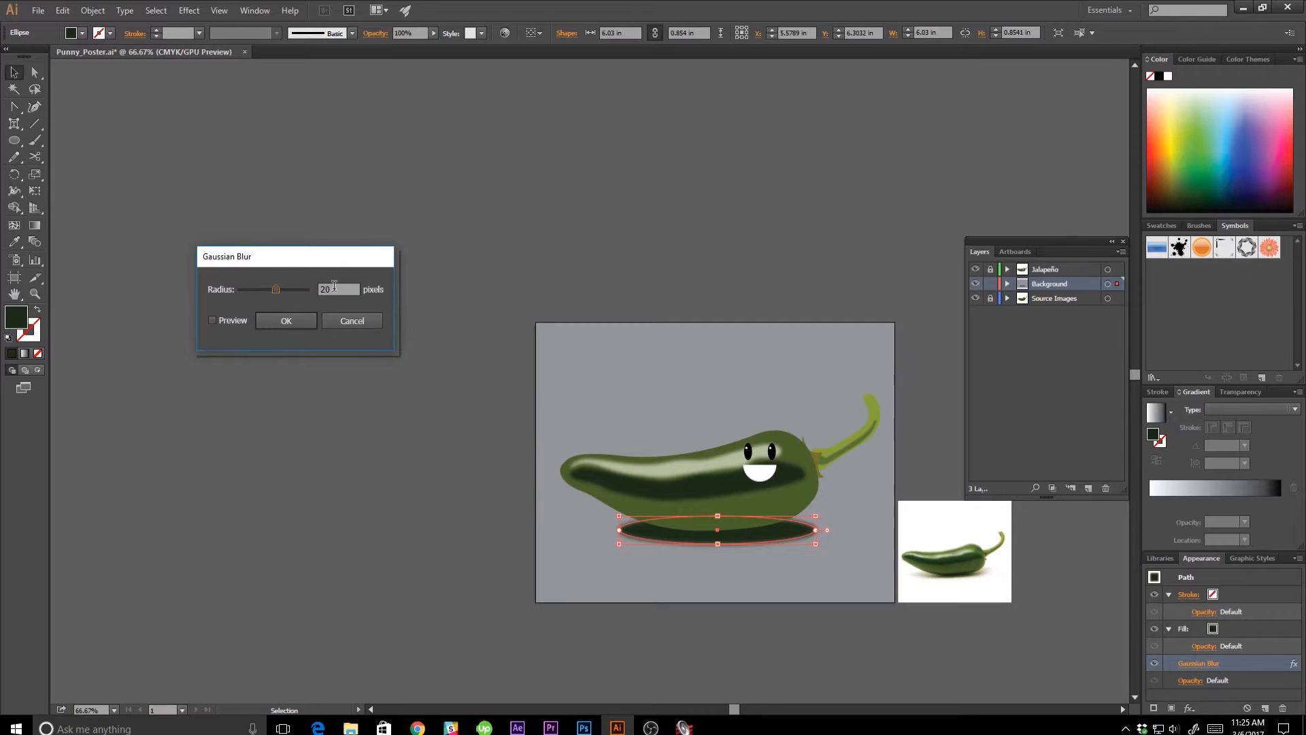
key(Tab)
text(50)
click(212, 320)
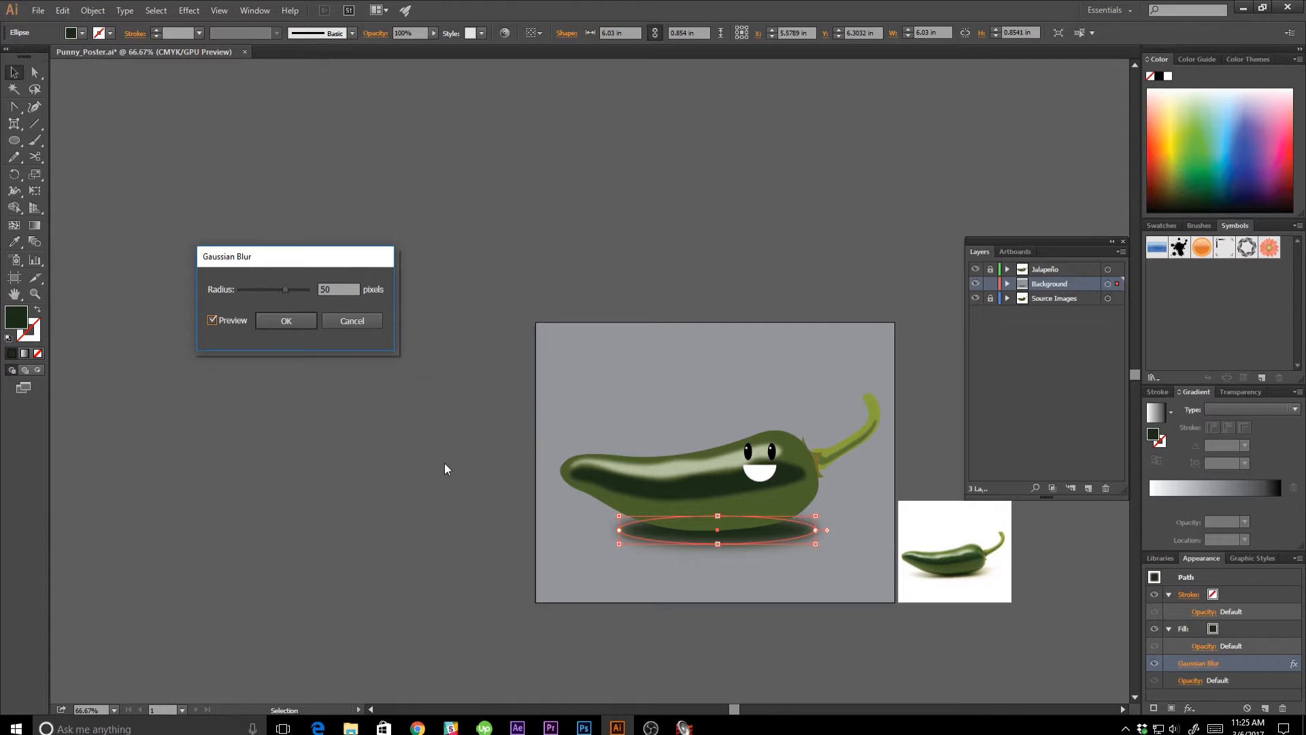
double_click(325, 289)
text(75)
click(211, 319)
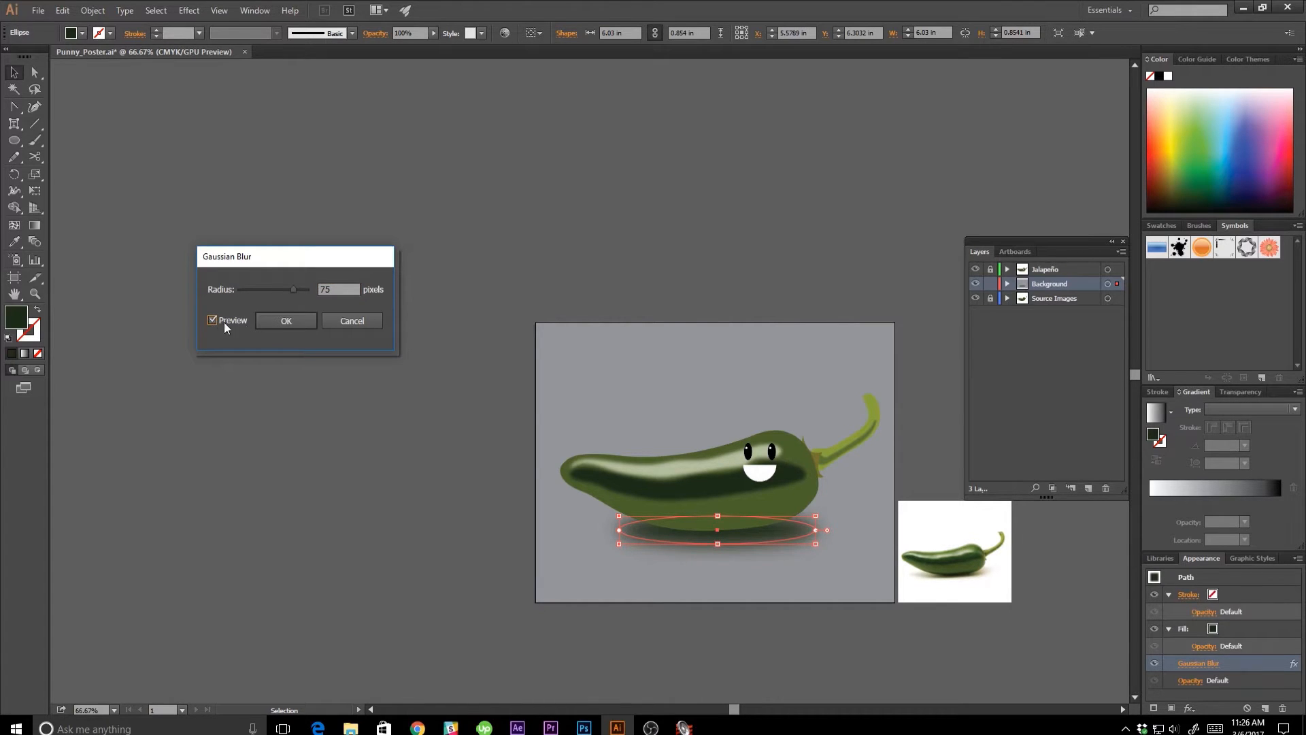
click(286, 322)
click(389, 423)
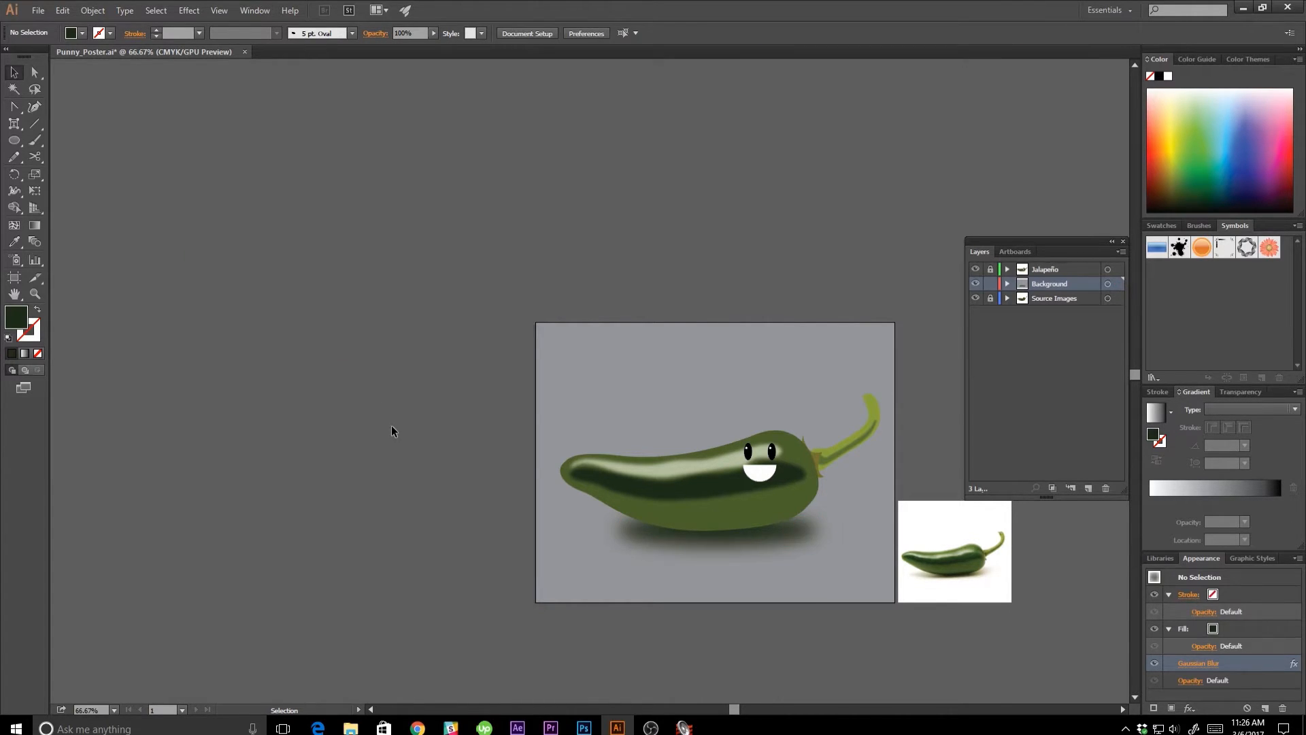
drag(441, 438, 406, 396)
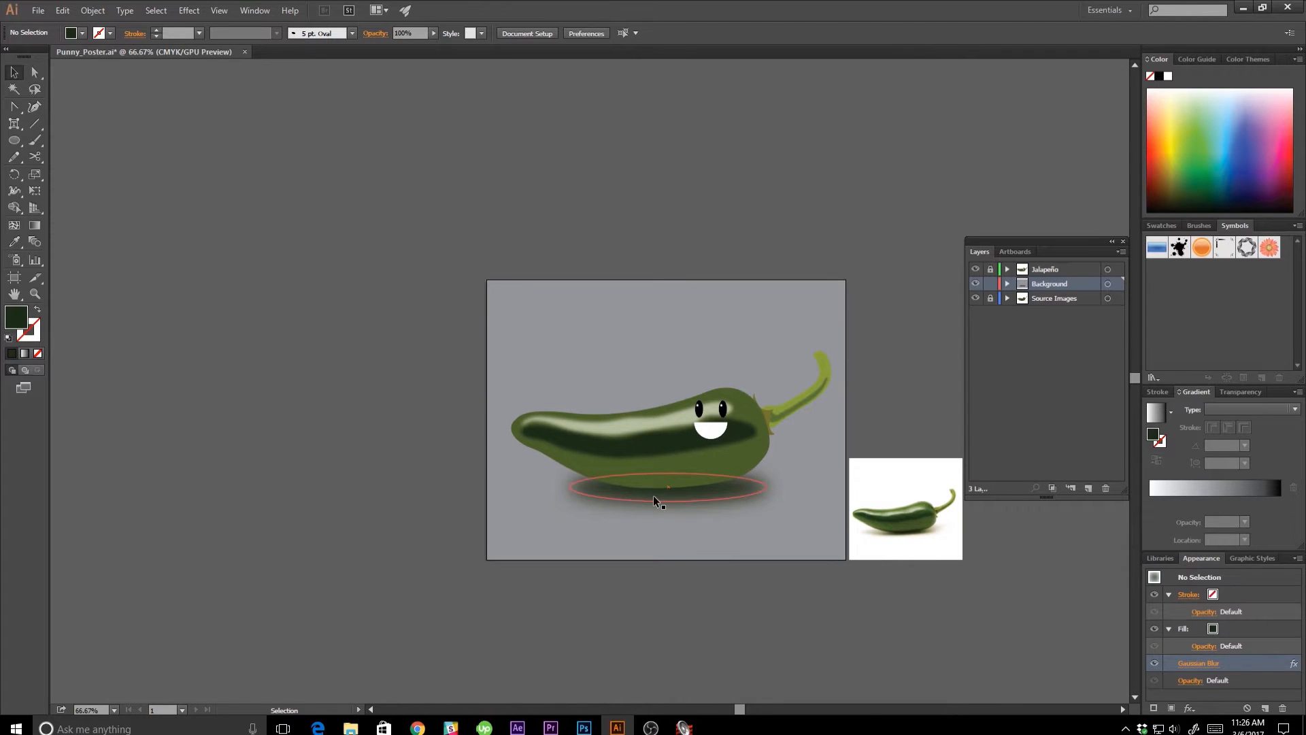
drag(653, 496, 622, 502)
click(426, 511)
Lock the Background layer and add a new layer named "Text Layer" above the Jalapeño layer.
click(1049, 270)
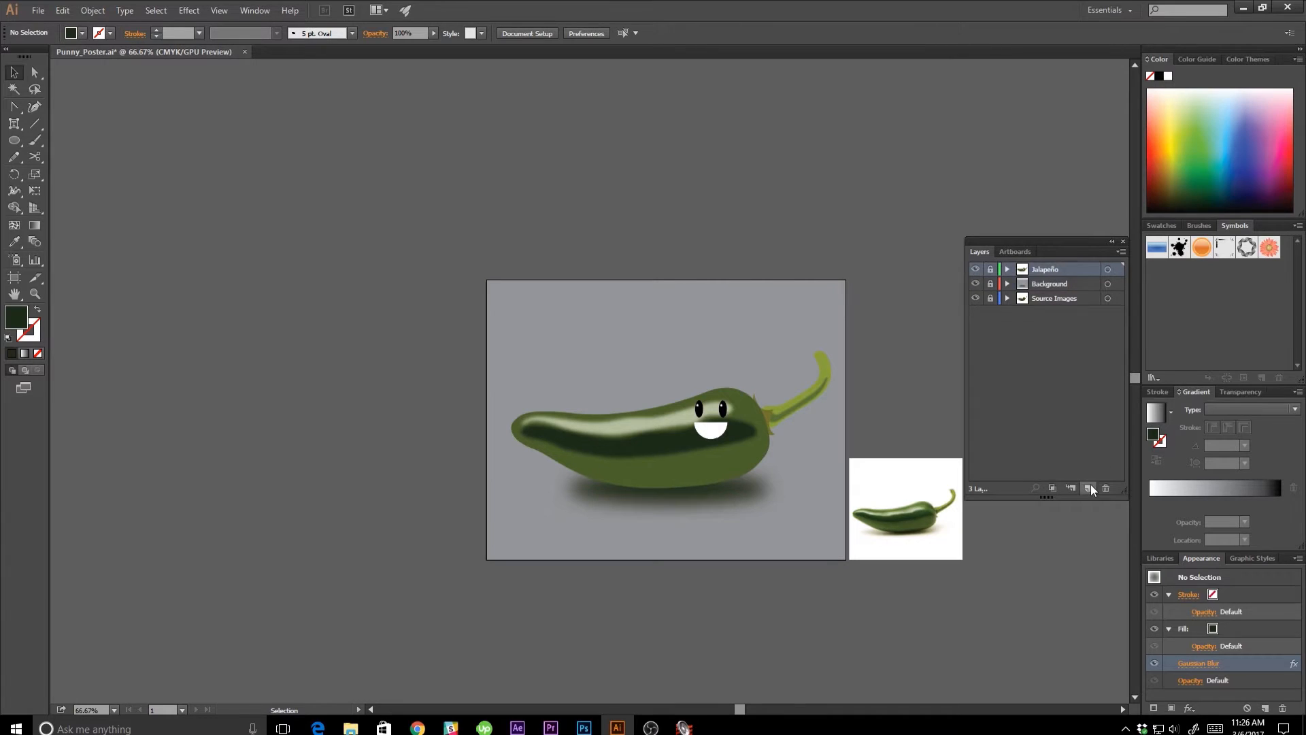
click(1090, 487)
double_click(1043, 271)
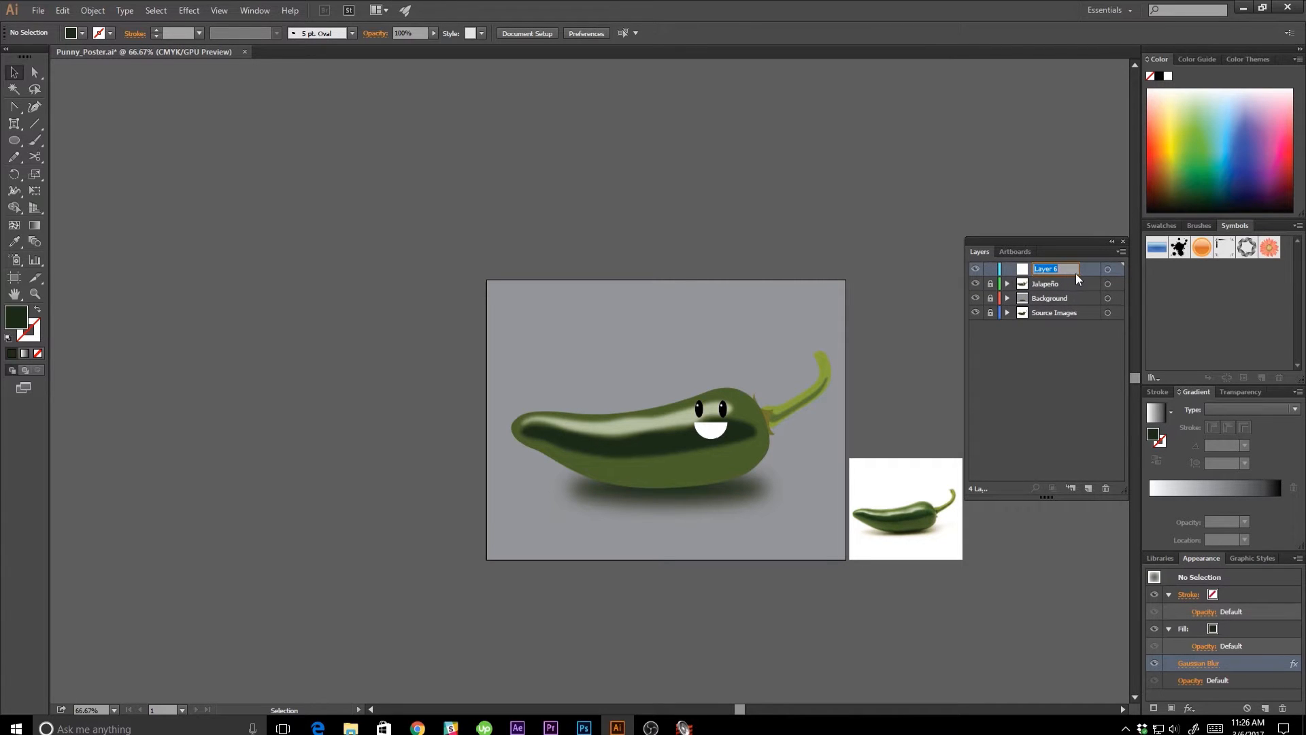
text(Text Layer)
key(Return)
Place the text "Jalapeño Business" above the pepper in CoolveticaRg-Regular at 72 pt, with the character settings open.
scroll(275, 346, right, 1)
key(t)
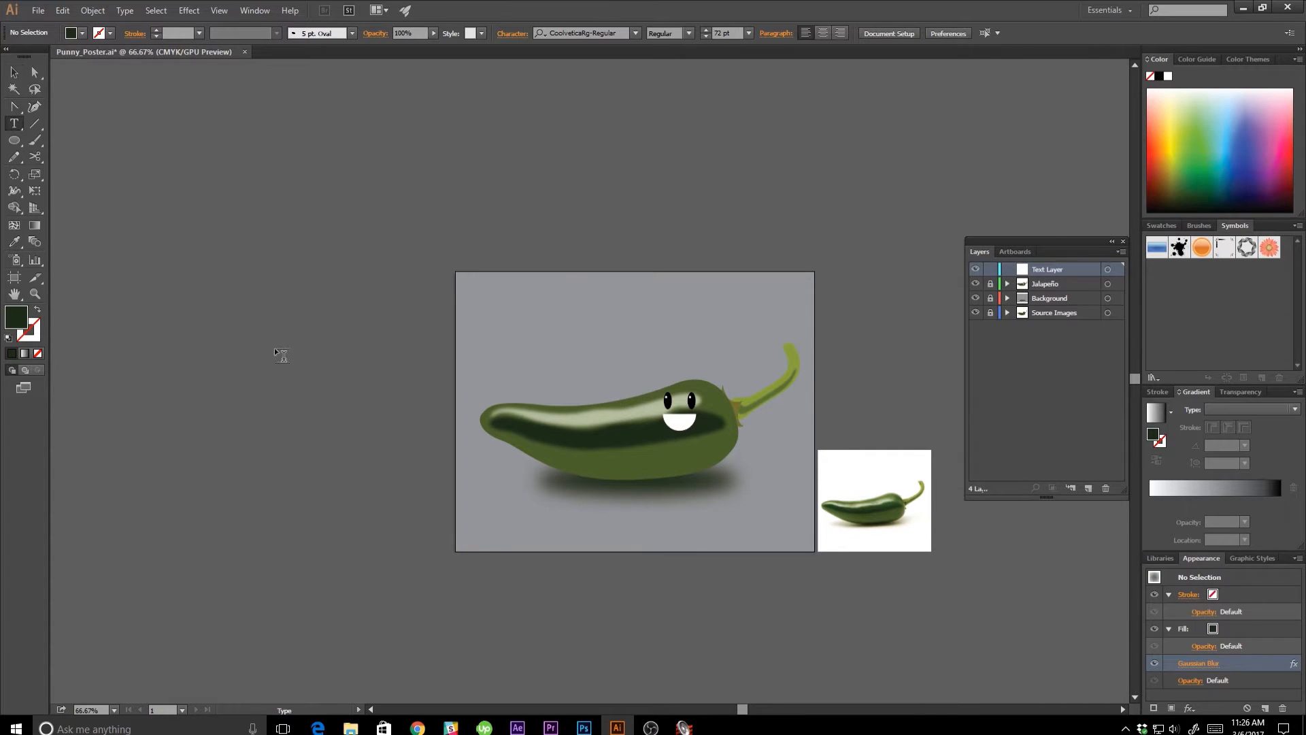
click(317, 181)
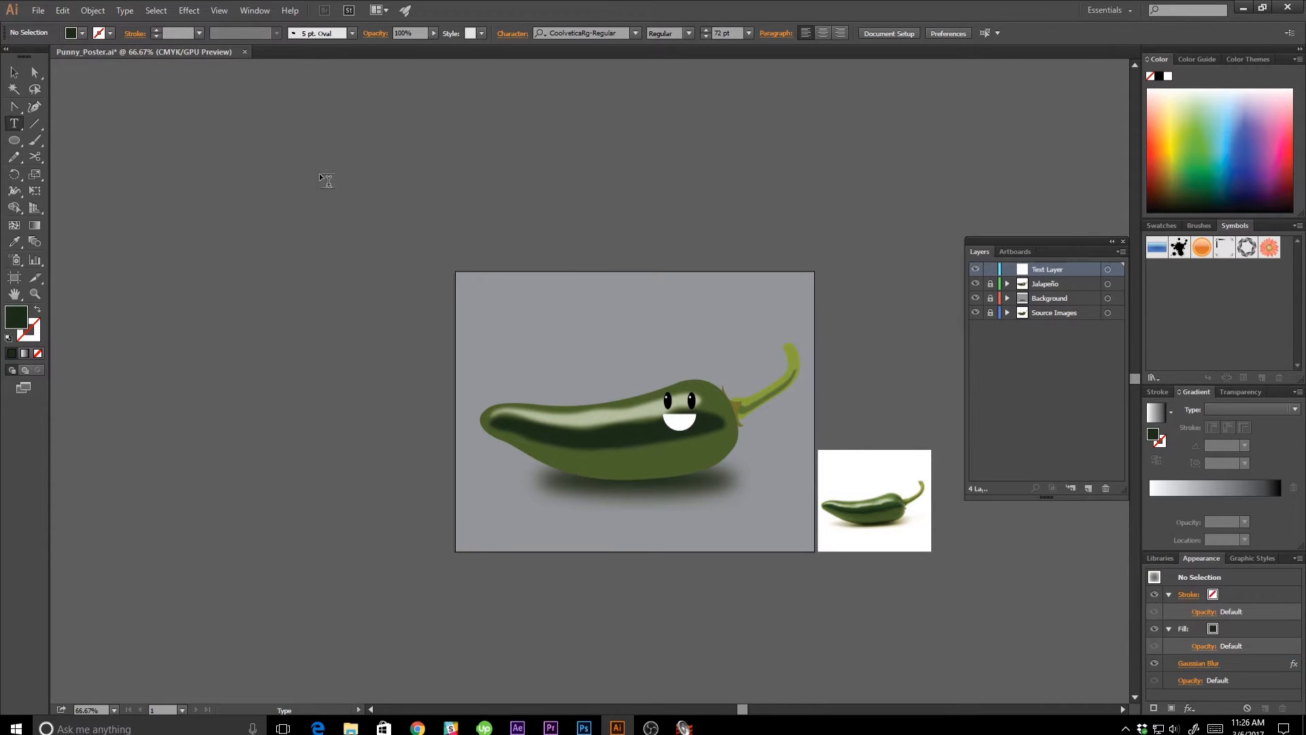
key(ctrl+t)
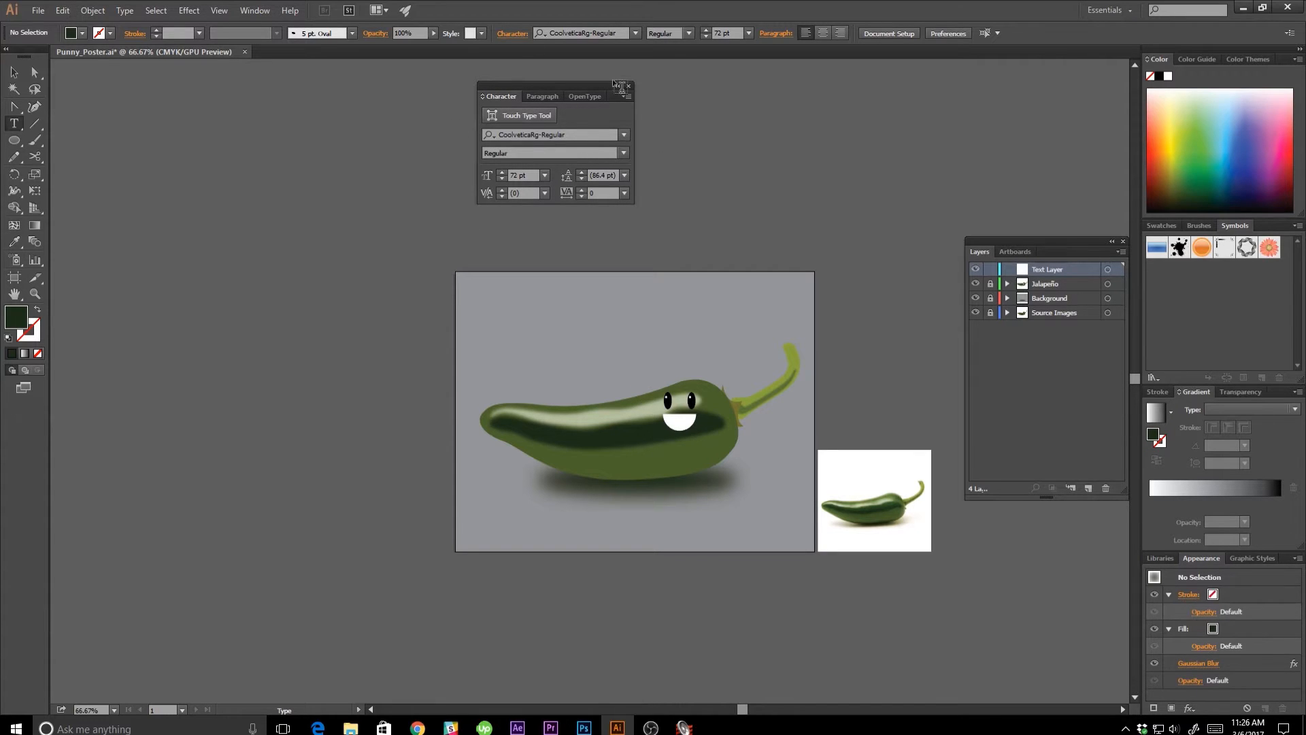
click(534, 96)
click(495, 96)
text(iness)
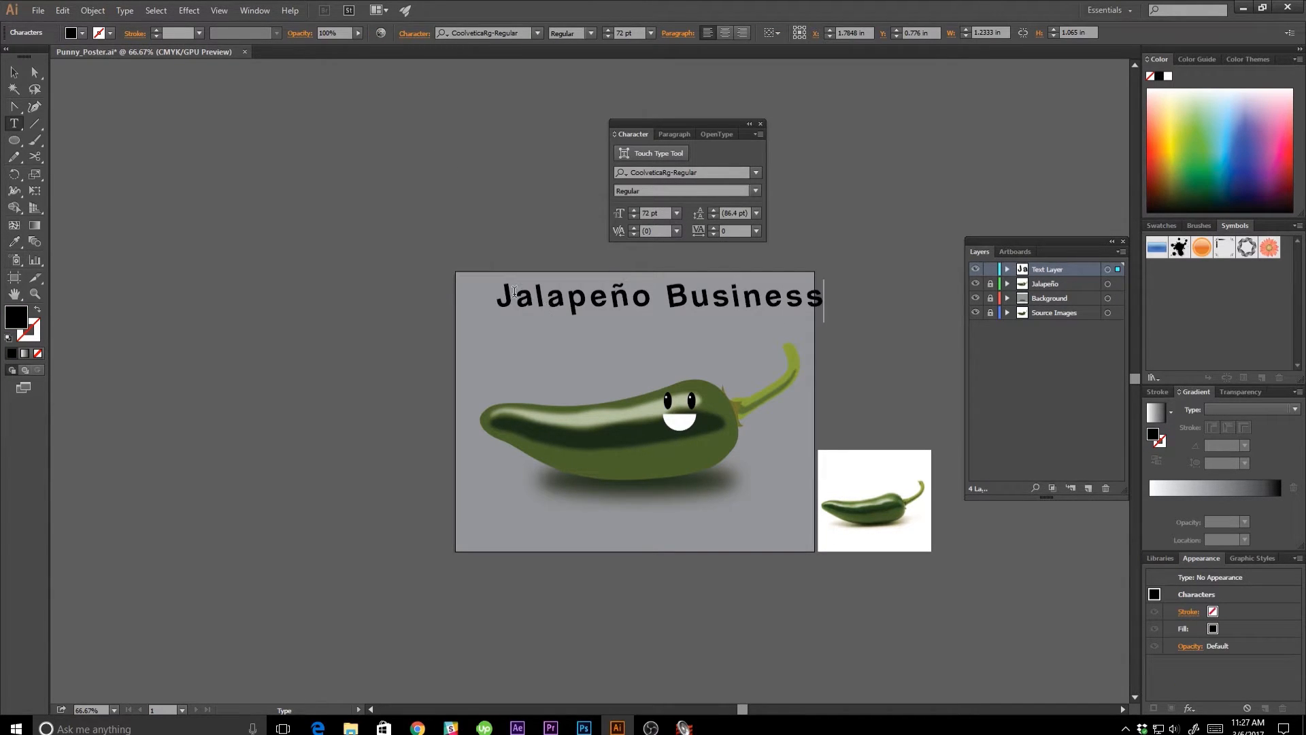
click(14, 73)
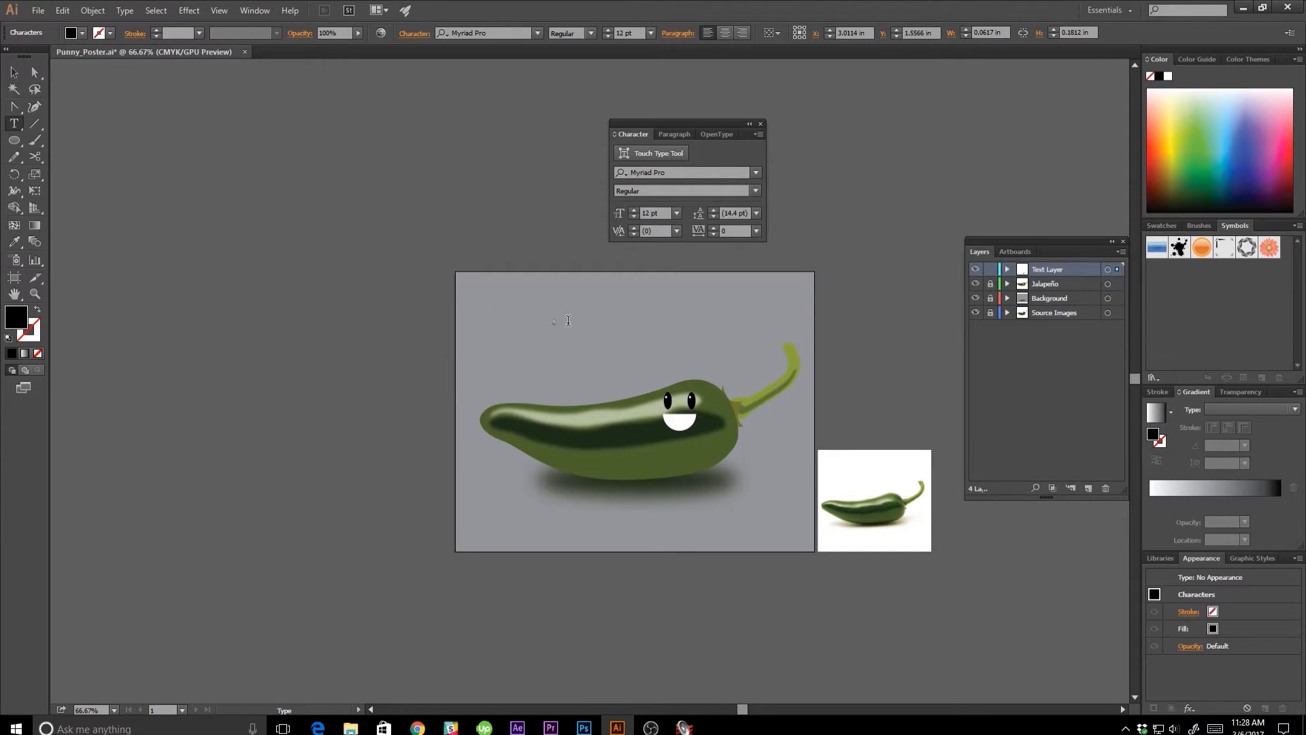
Select the started headline text, reset its character settings, and set it to Cooper Black at 72 pt.
key(ctrl+a)
click(758, 135)
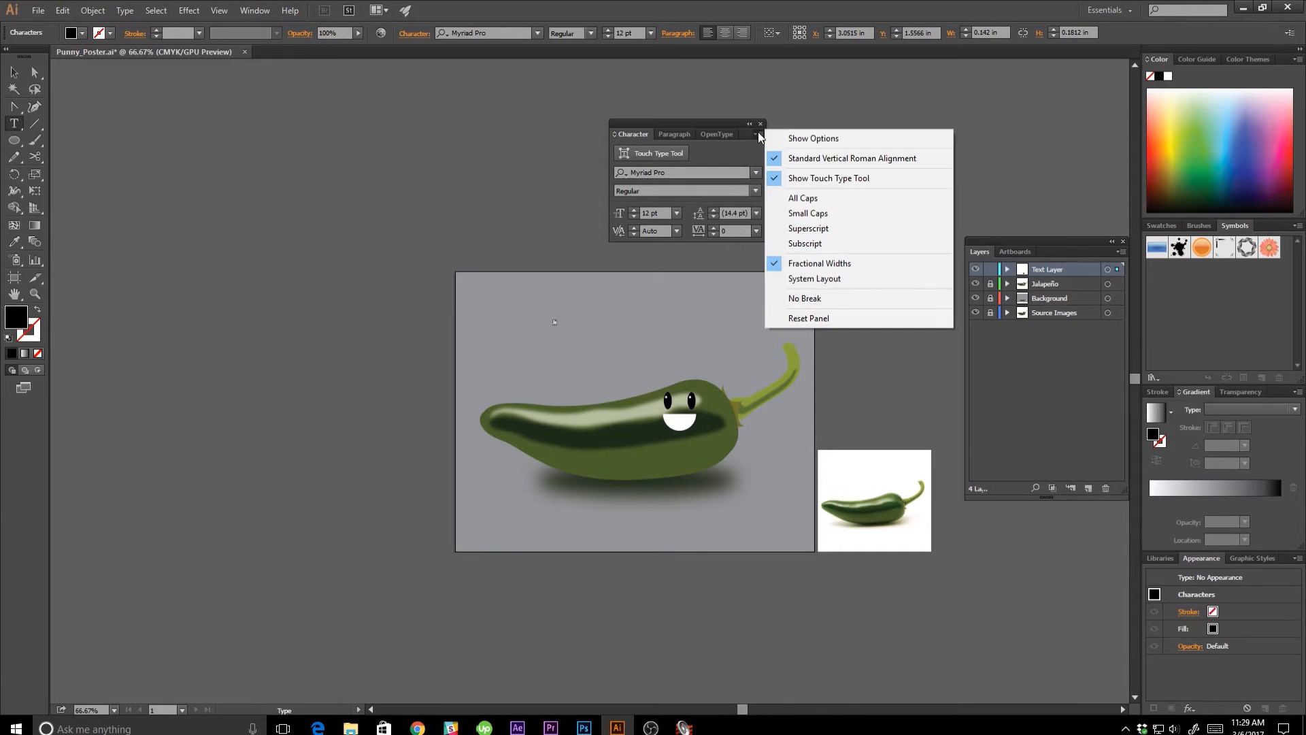
click(795, 318)
click(692, 174)
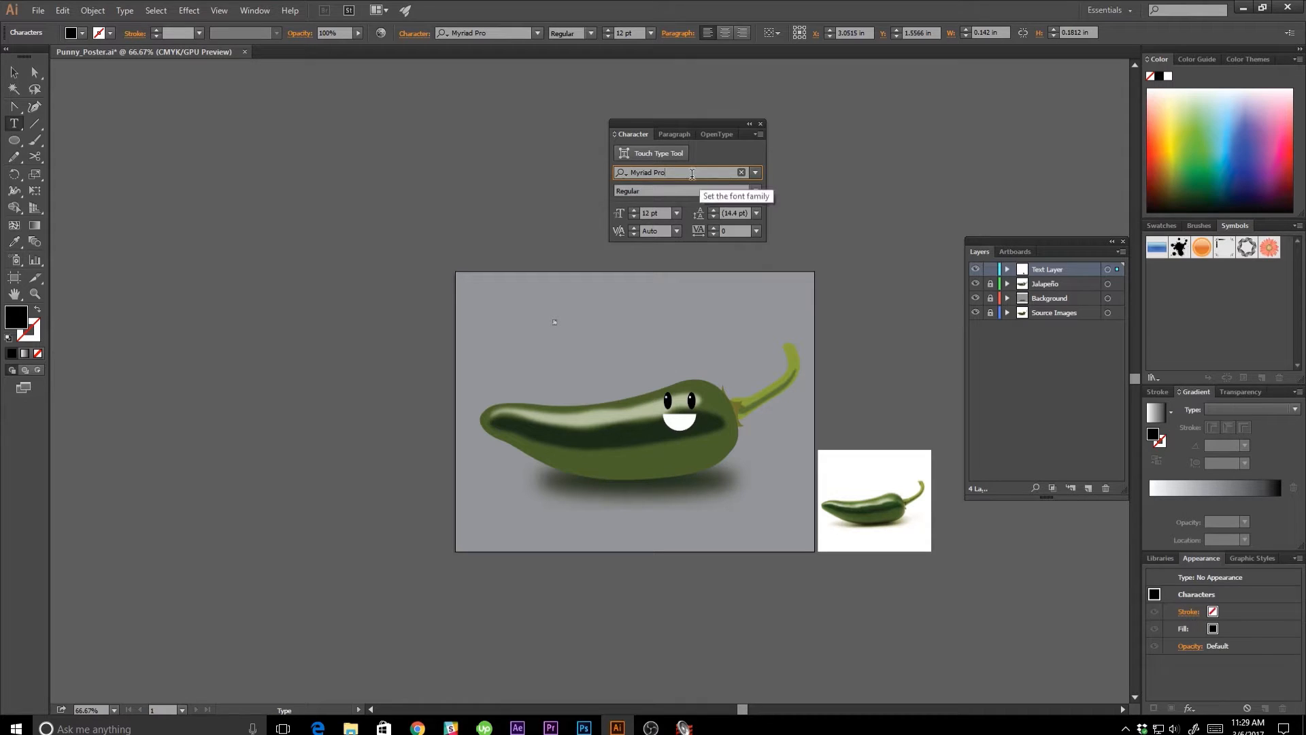
key(ctrl+a)
text(coope)
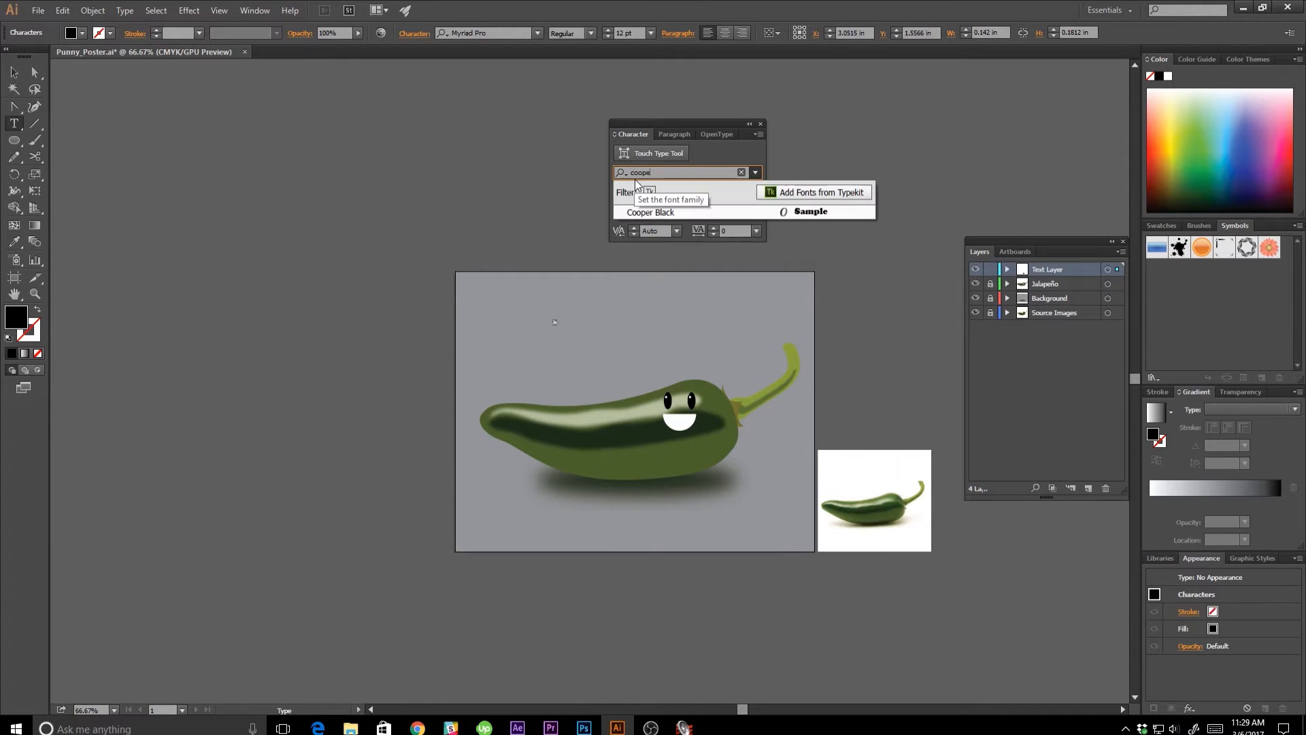
click(663, 213)
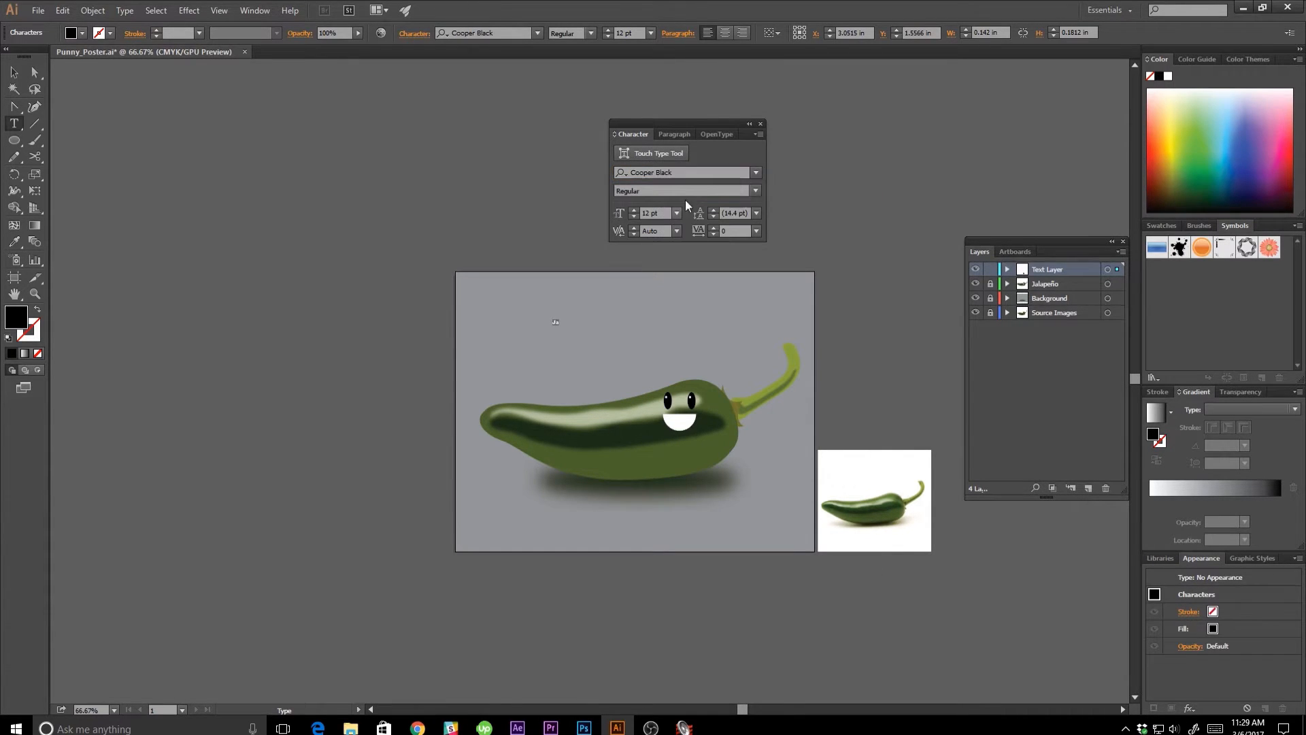
click(676, 214)
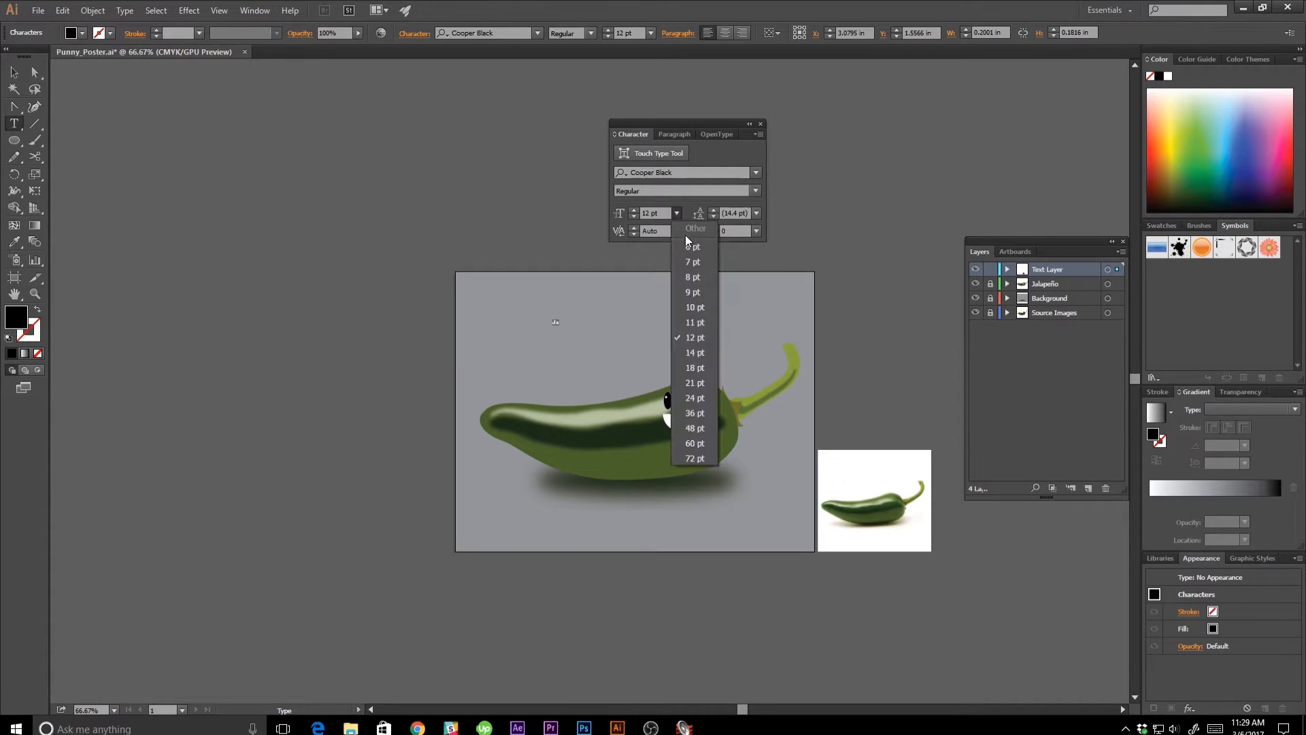
click(704, 457)
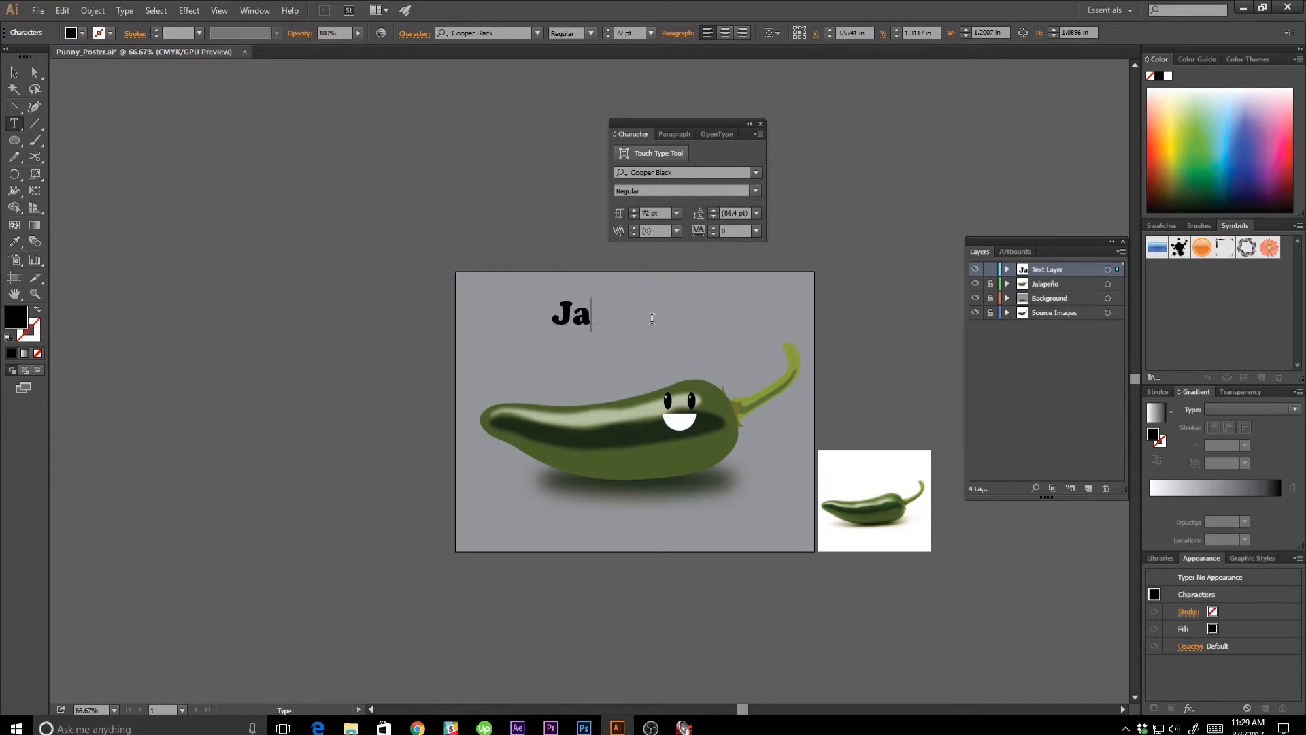
Complete the headline as "Jalapeño Business" and move it so it fits on the artboard above the pepper.
text(lape)
key(alt)
text(ño)
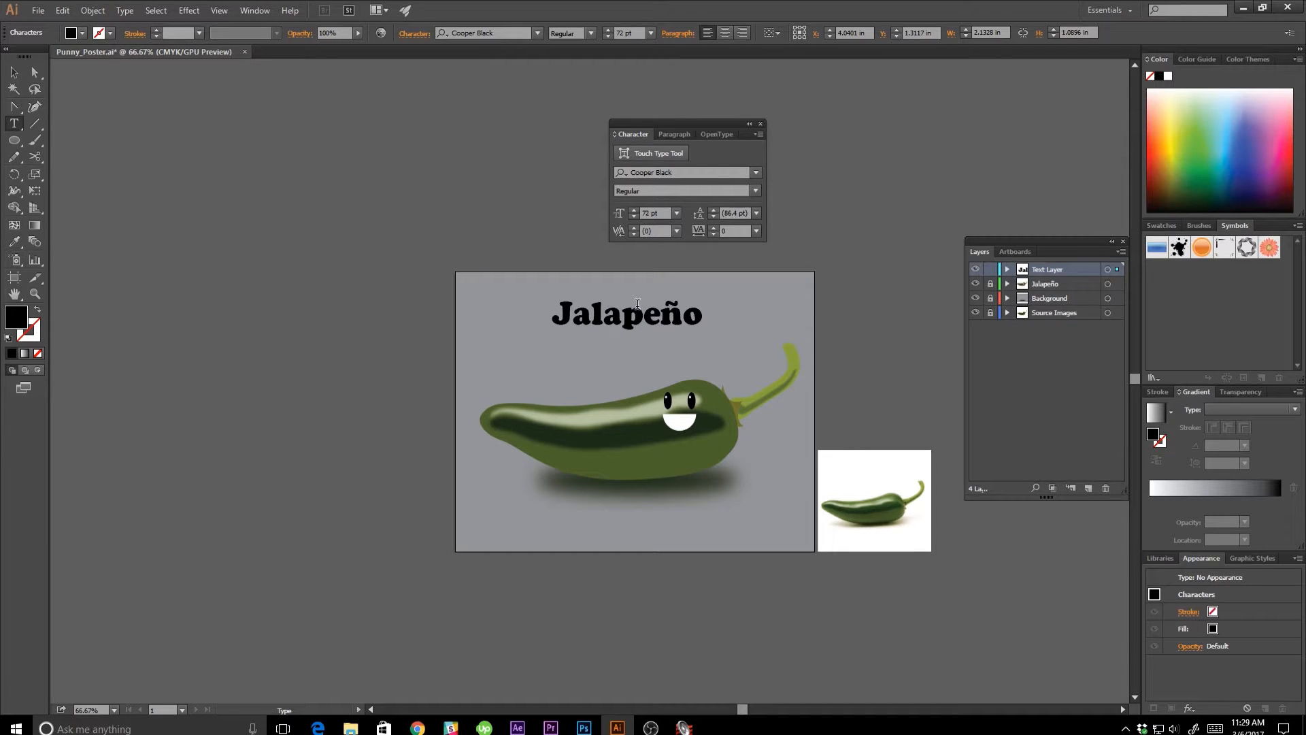
text( Business)
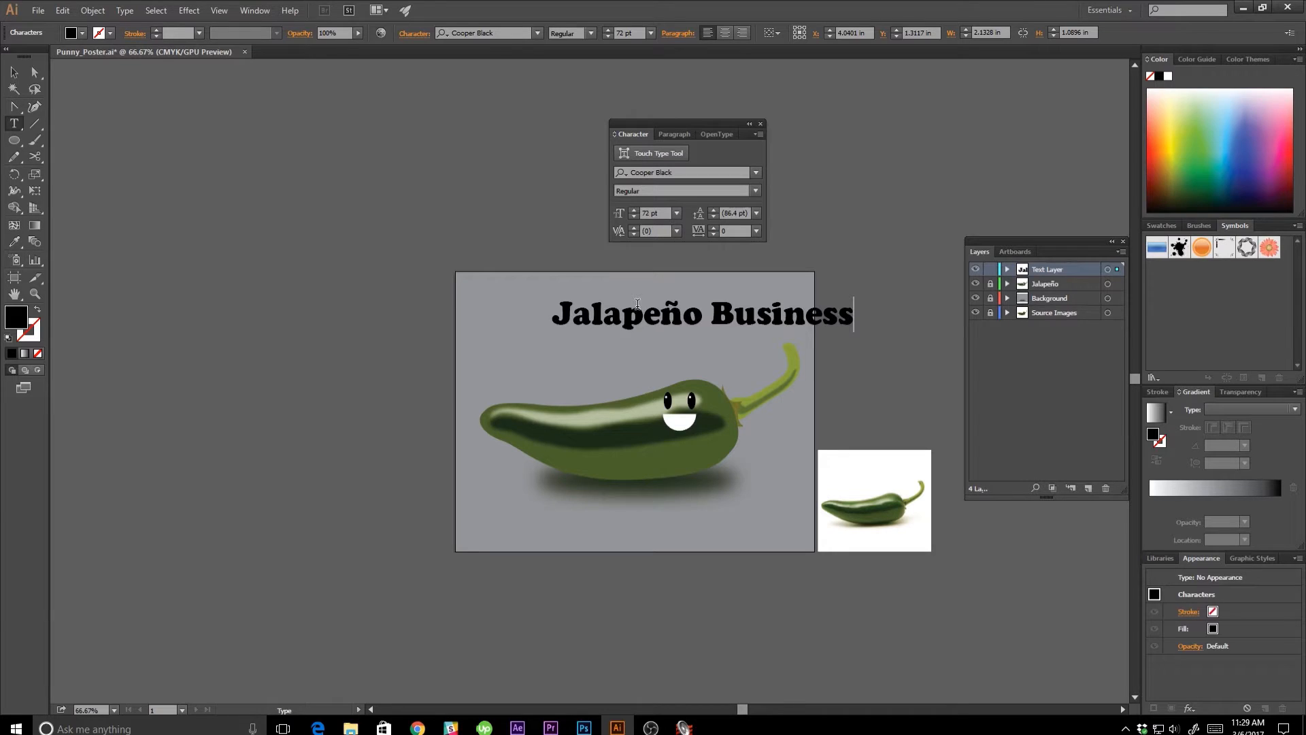
key(Escape)
drag(638, 304, 565, 310)
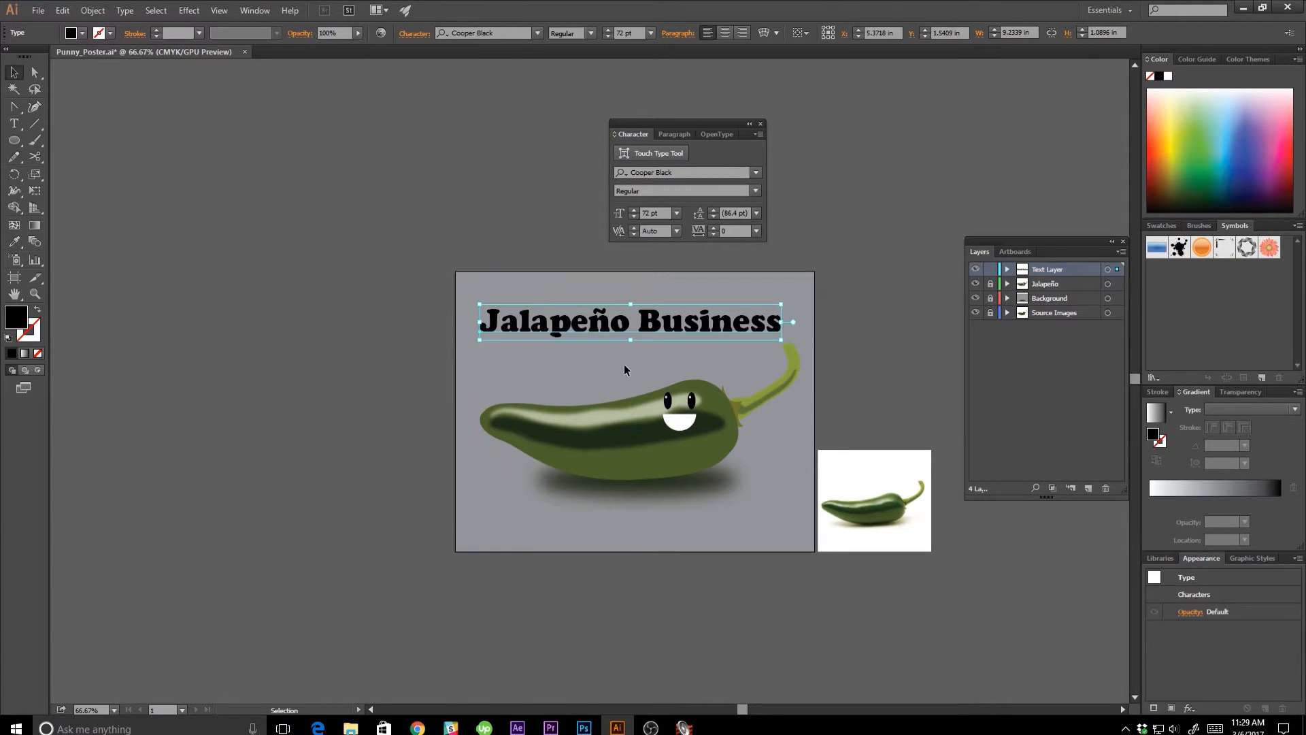
click(614, 378)
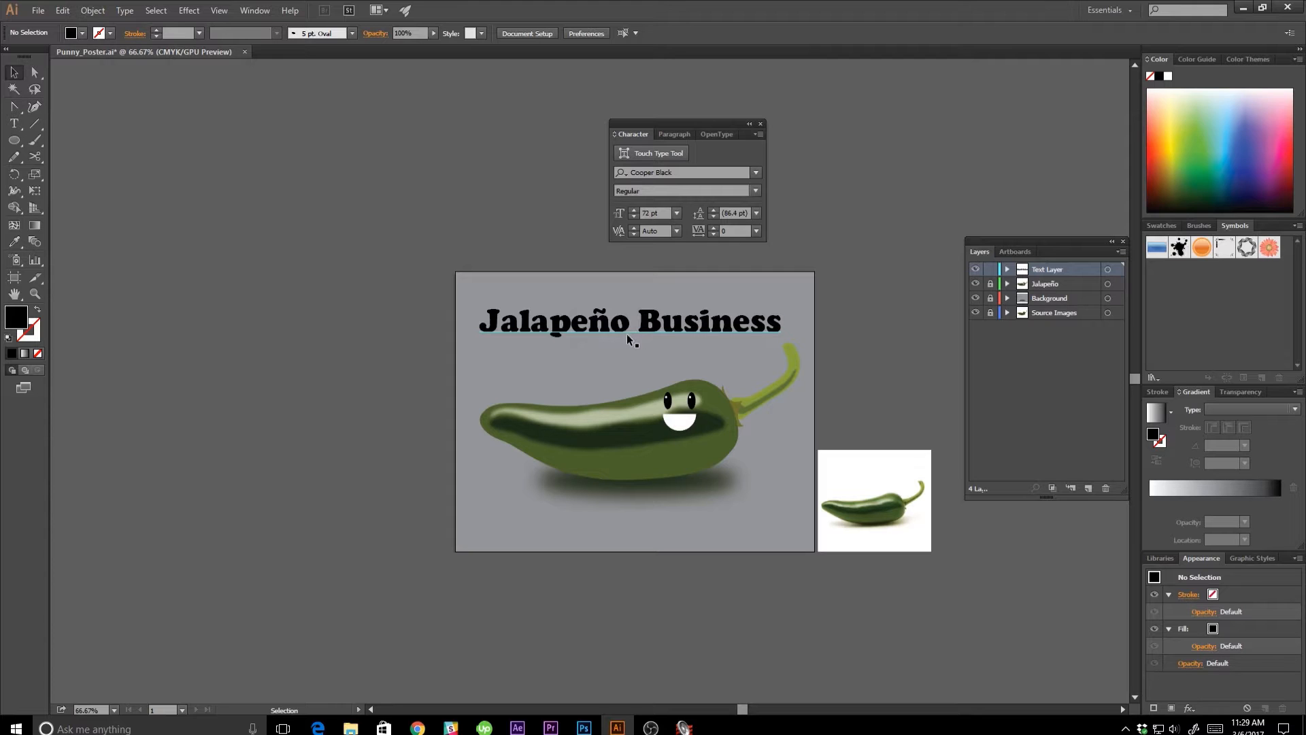
Recolor the "Jalapeño Business" headline with the medium green sampled from the pepper's body.
click(575, 336)
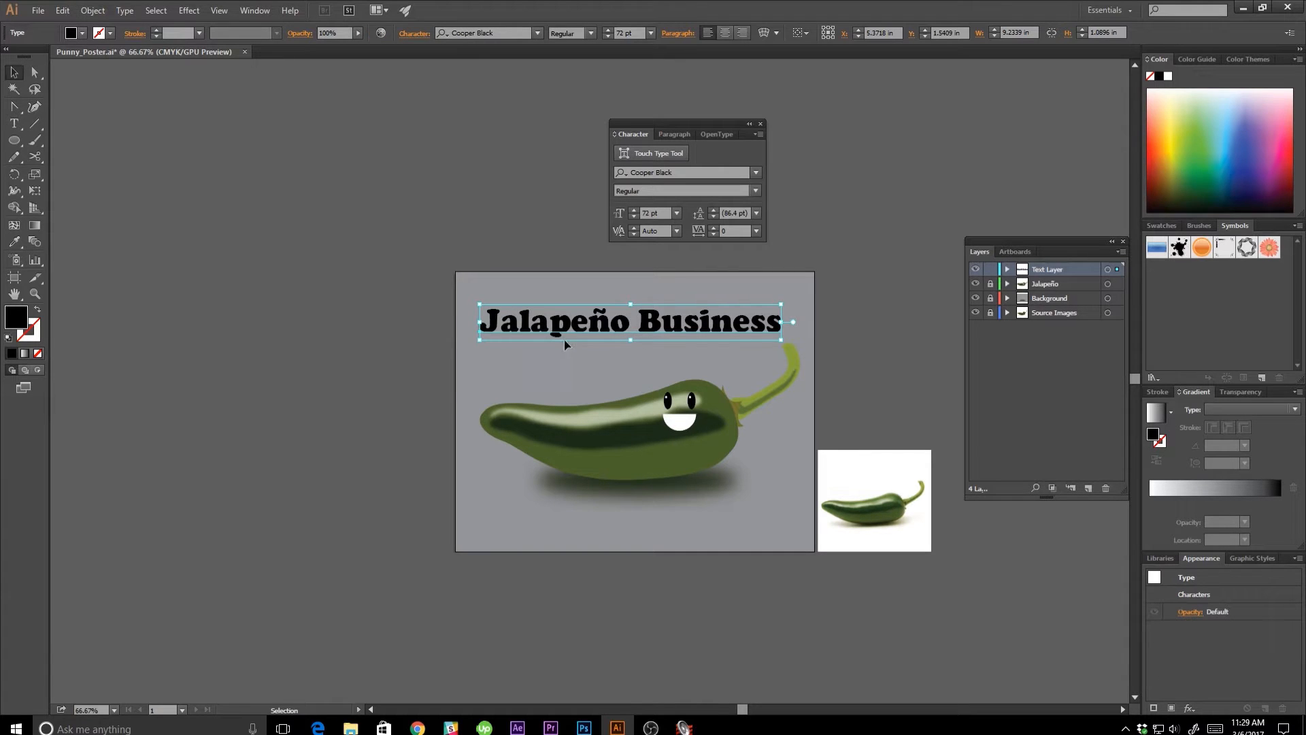
key(i)
click(618, 437)
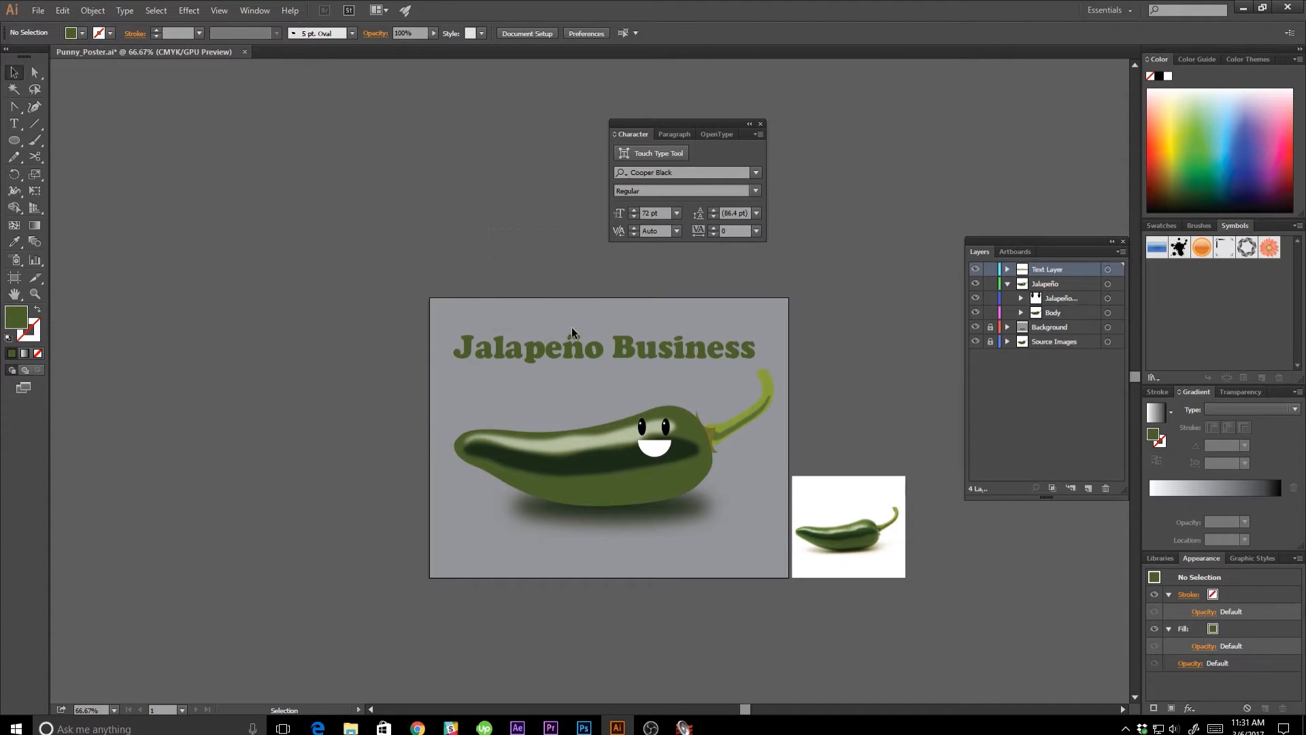
click(581, 362)
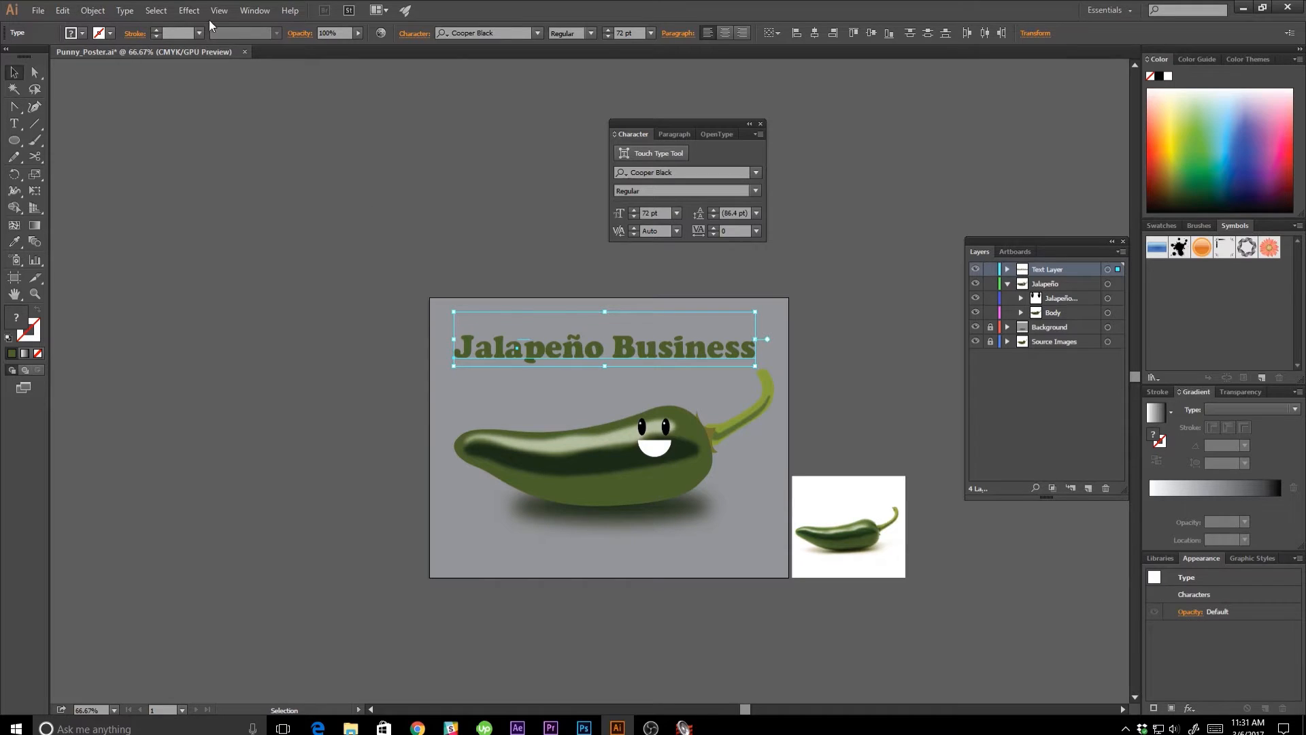
Apply an Arc warp effect to the "Jalapeño Business" headline with a horizontal bend of 15%, previewing the result.
click(189, 10)
mouse_move(245, 191)
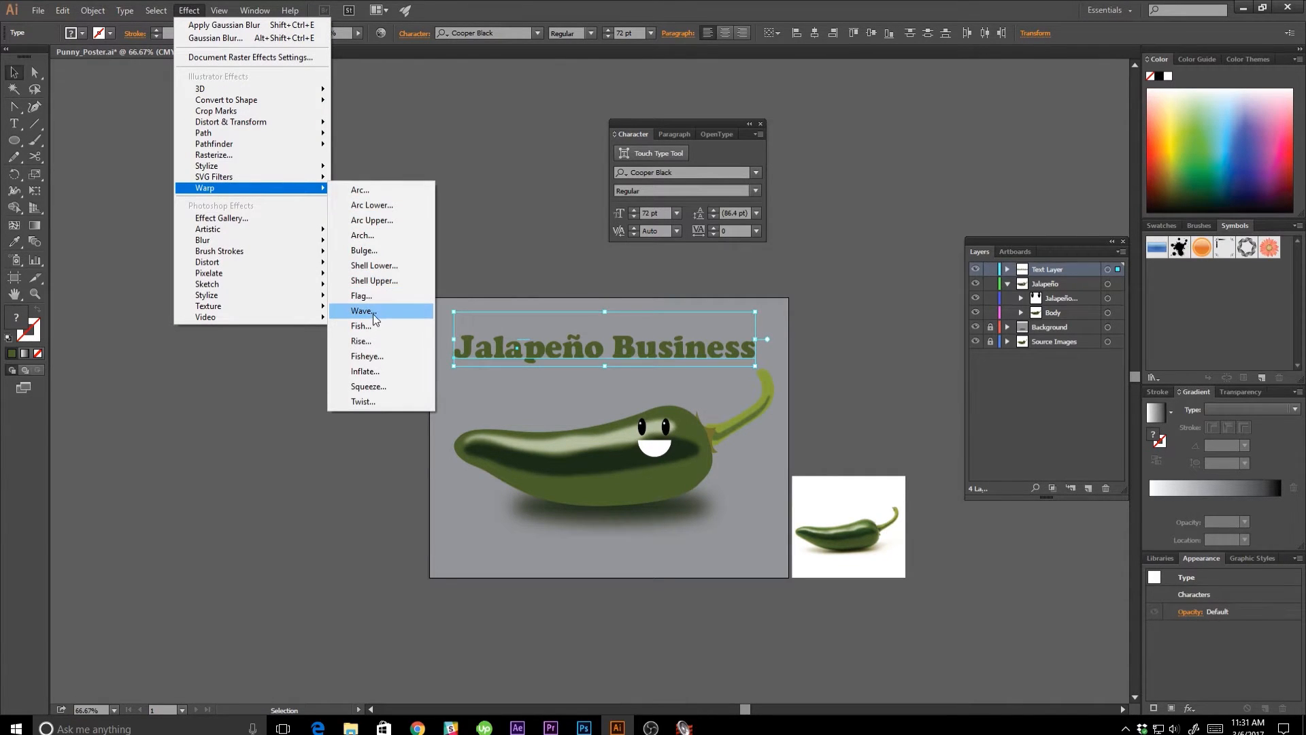
click(354, 193)
drag(579, 266, 217, 174)
click(185, 337)
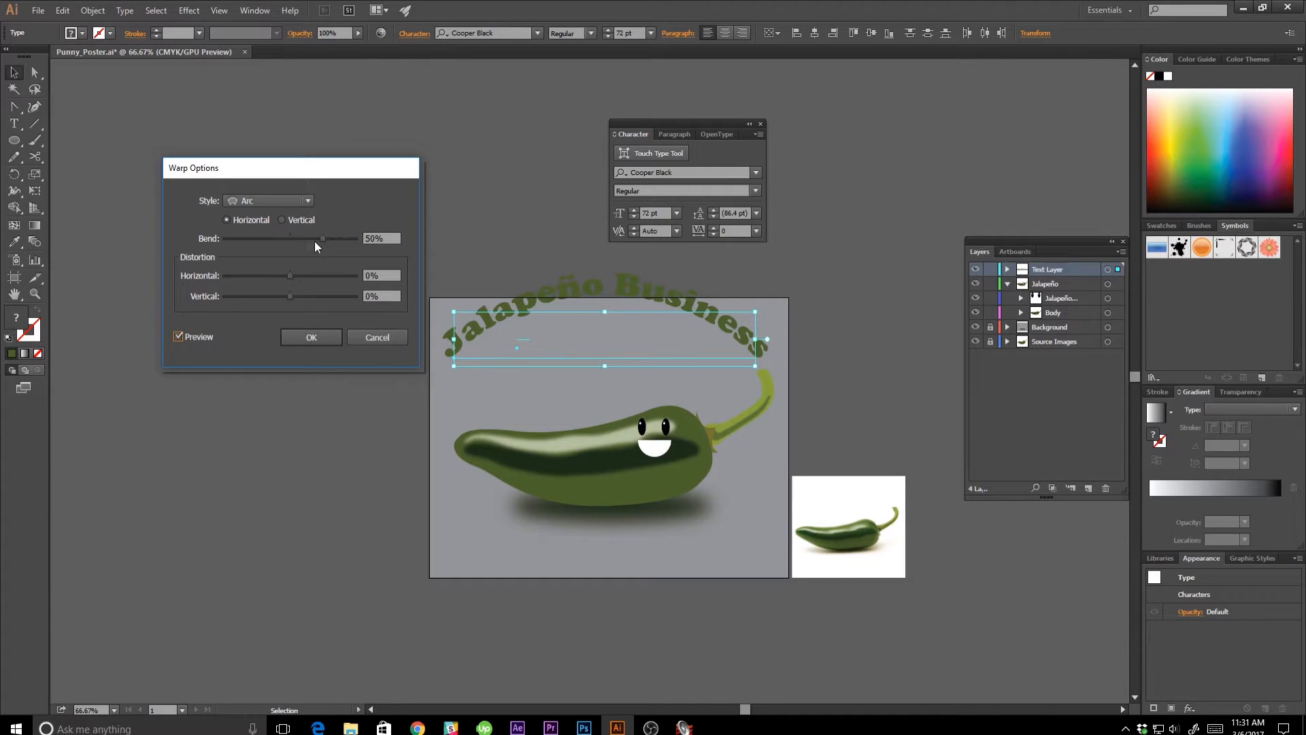
drag(314, 240, 304, 239)
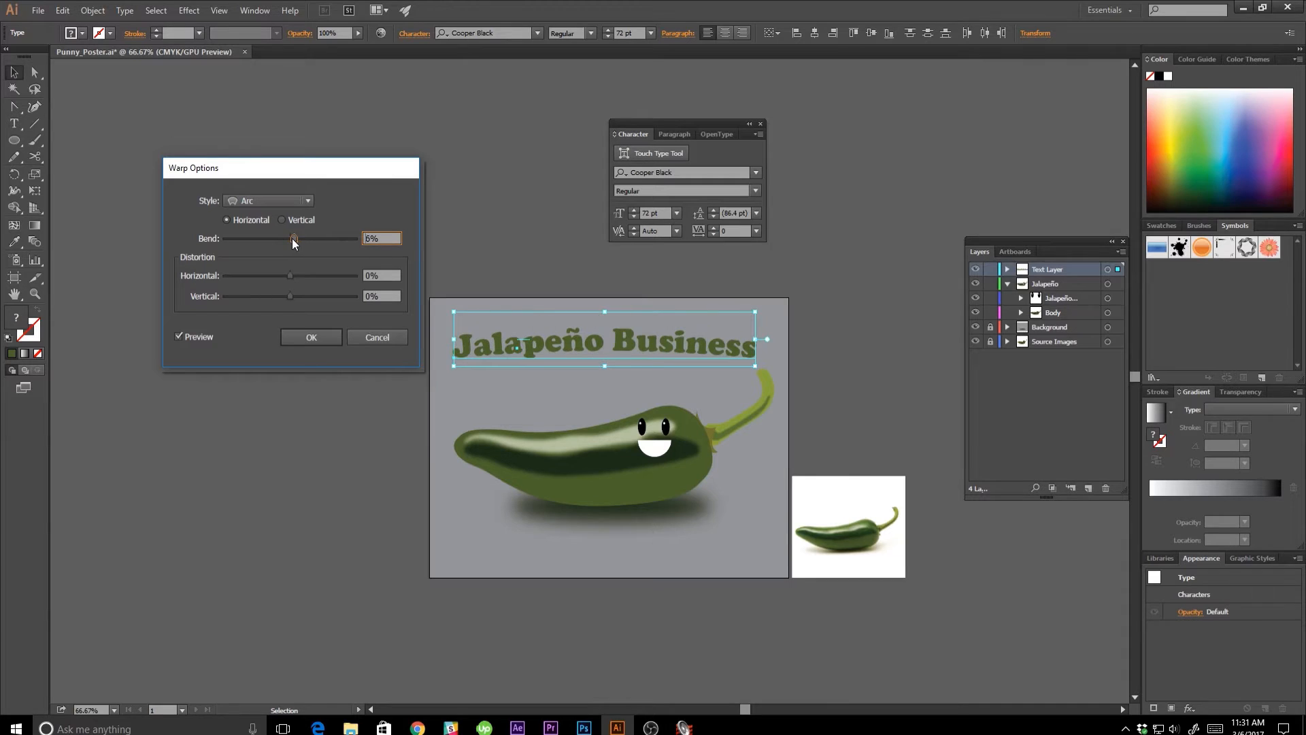
click(299, 241)
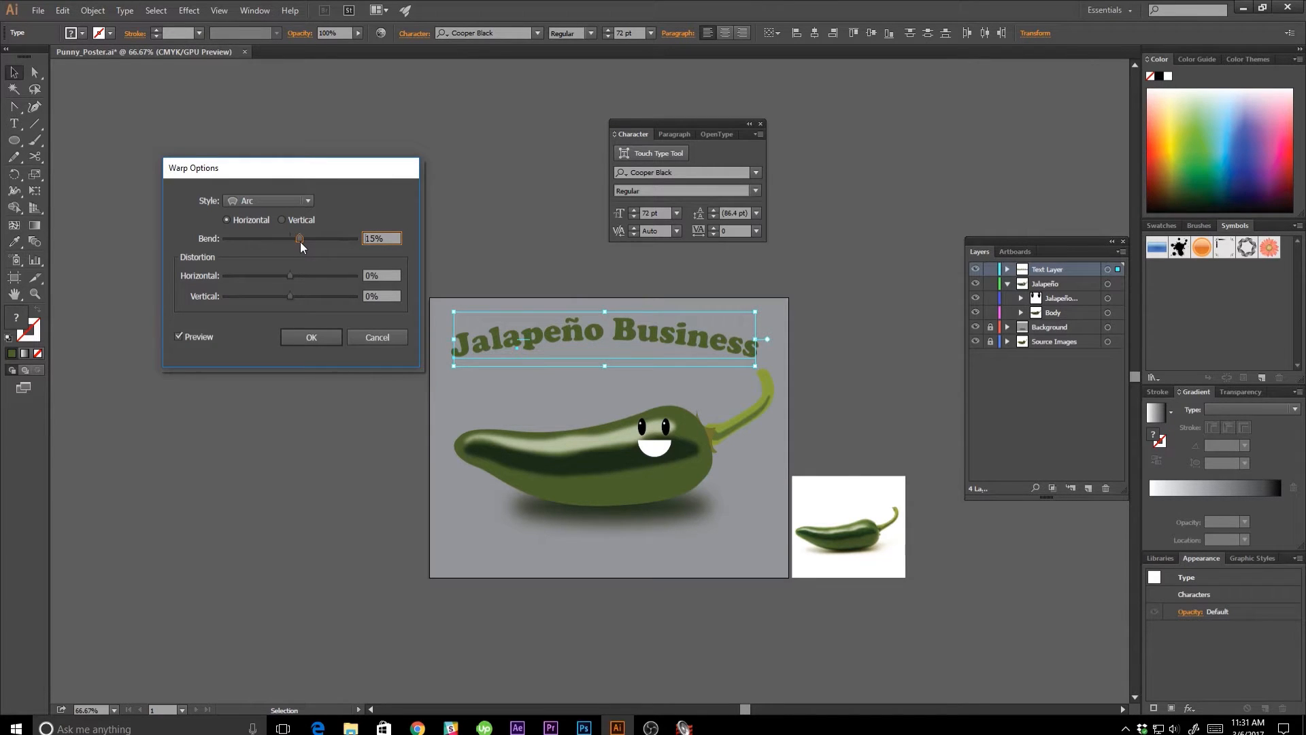
click(317, 331)
click(317, 329)
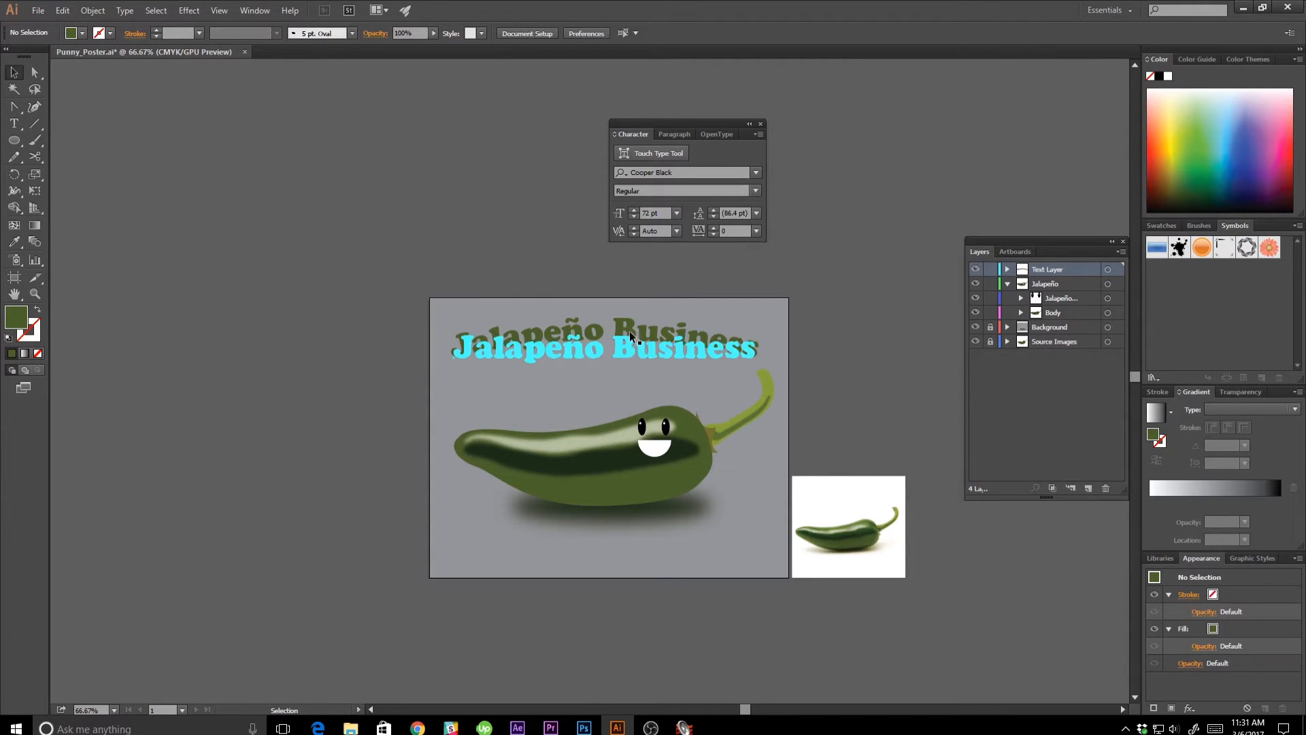
Move the arched headline slightly down toward the pepper and leave it selected.
drag(628, 332, 629, 344)
key(ctrl+shift+a)
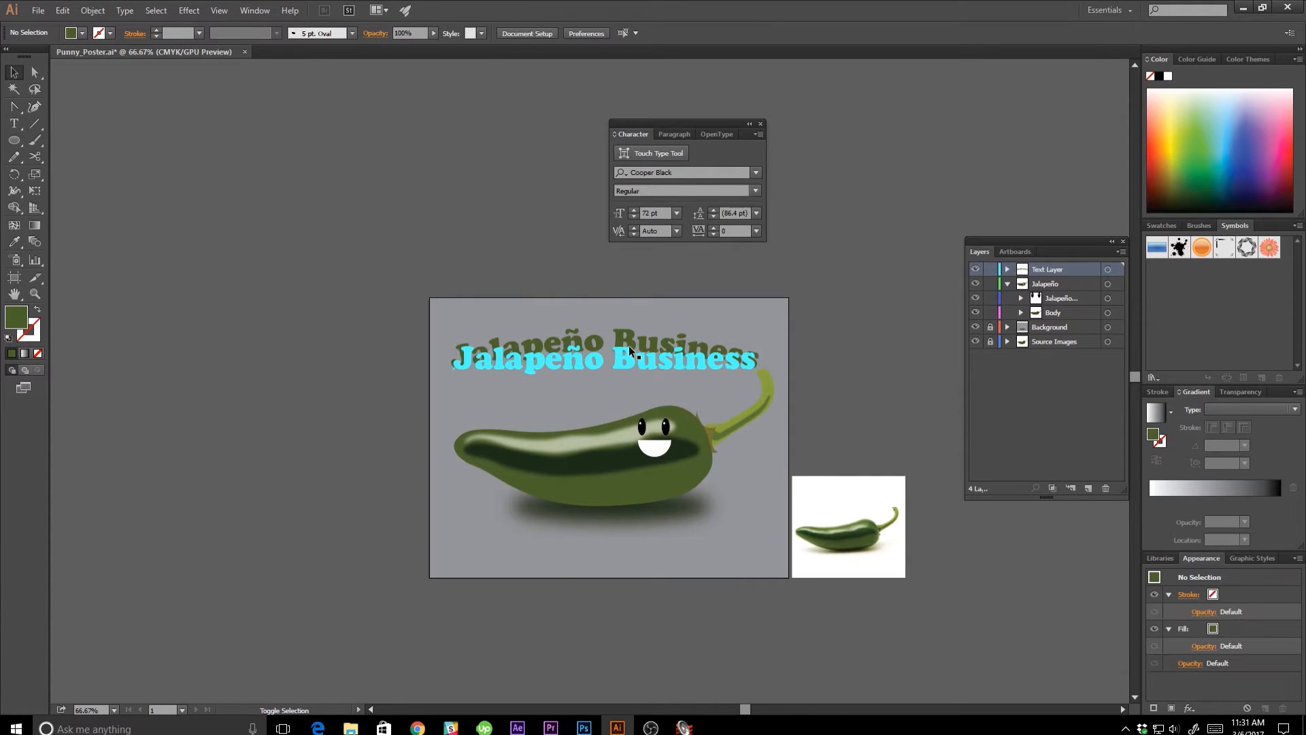
click(654, 340)
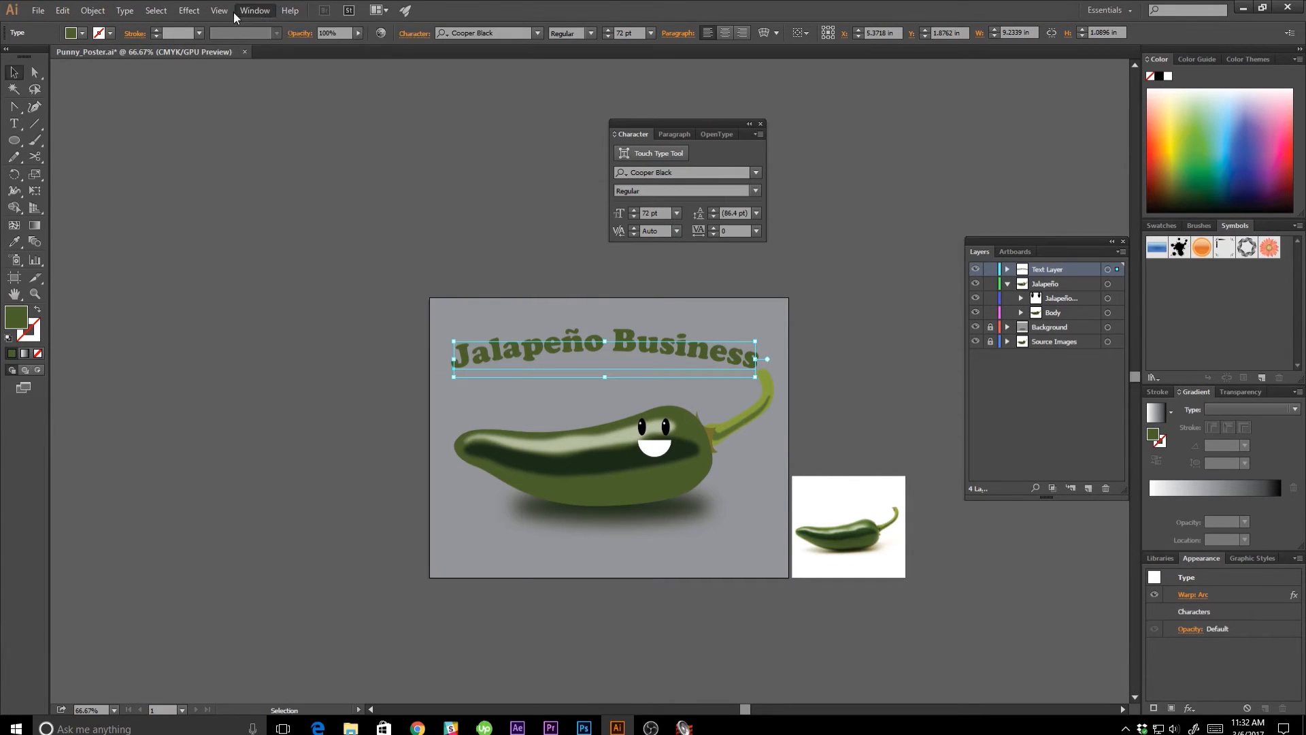
Show the Align controls beside the artboard, clear of the artwork, and expand them to include the spacing and Align To options.
click(254, 11)
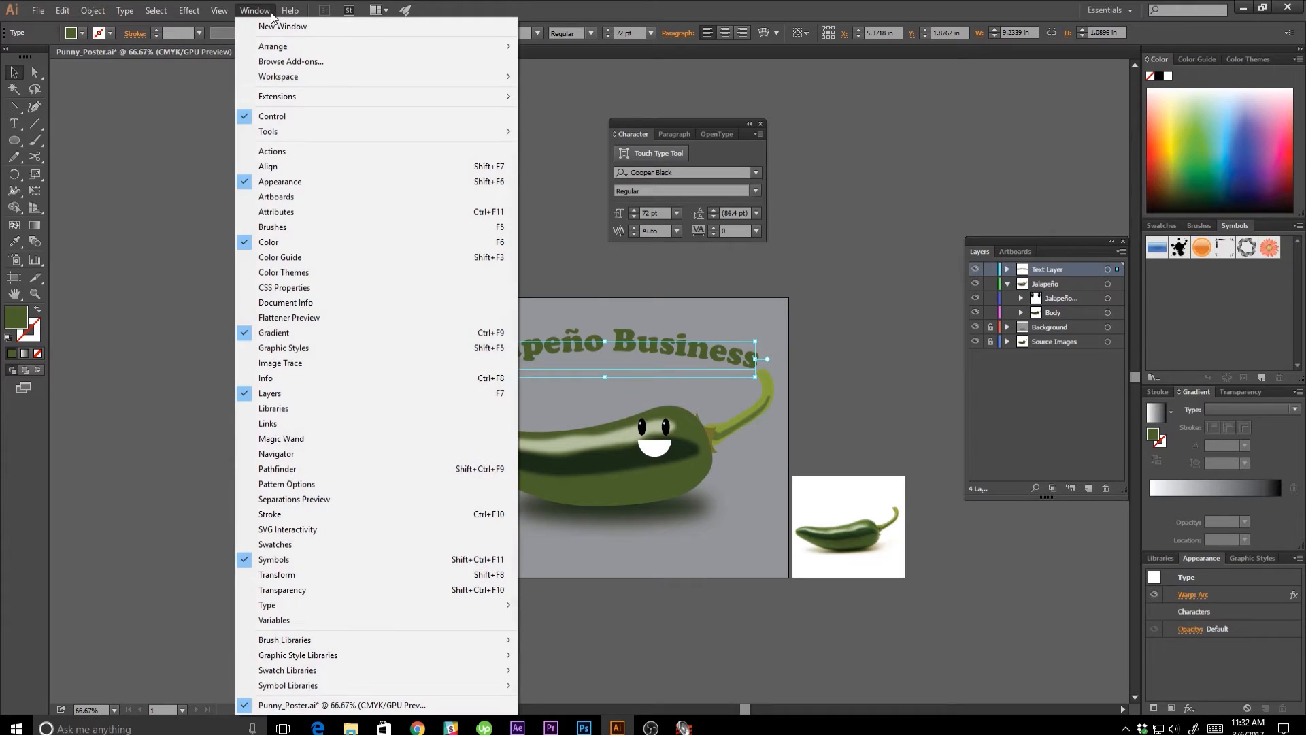
click(282, 167)
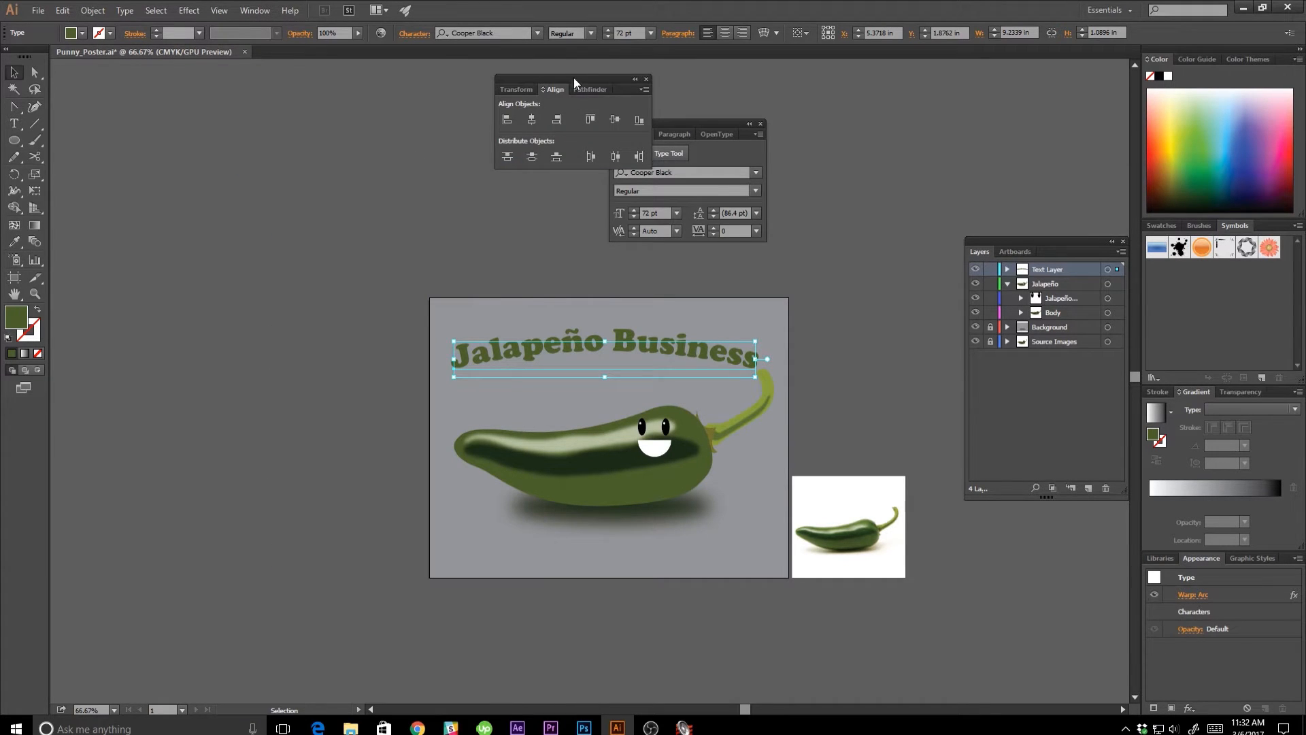
drag(574, 78, 610, 123)
drag(840, 263, 879, 332)
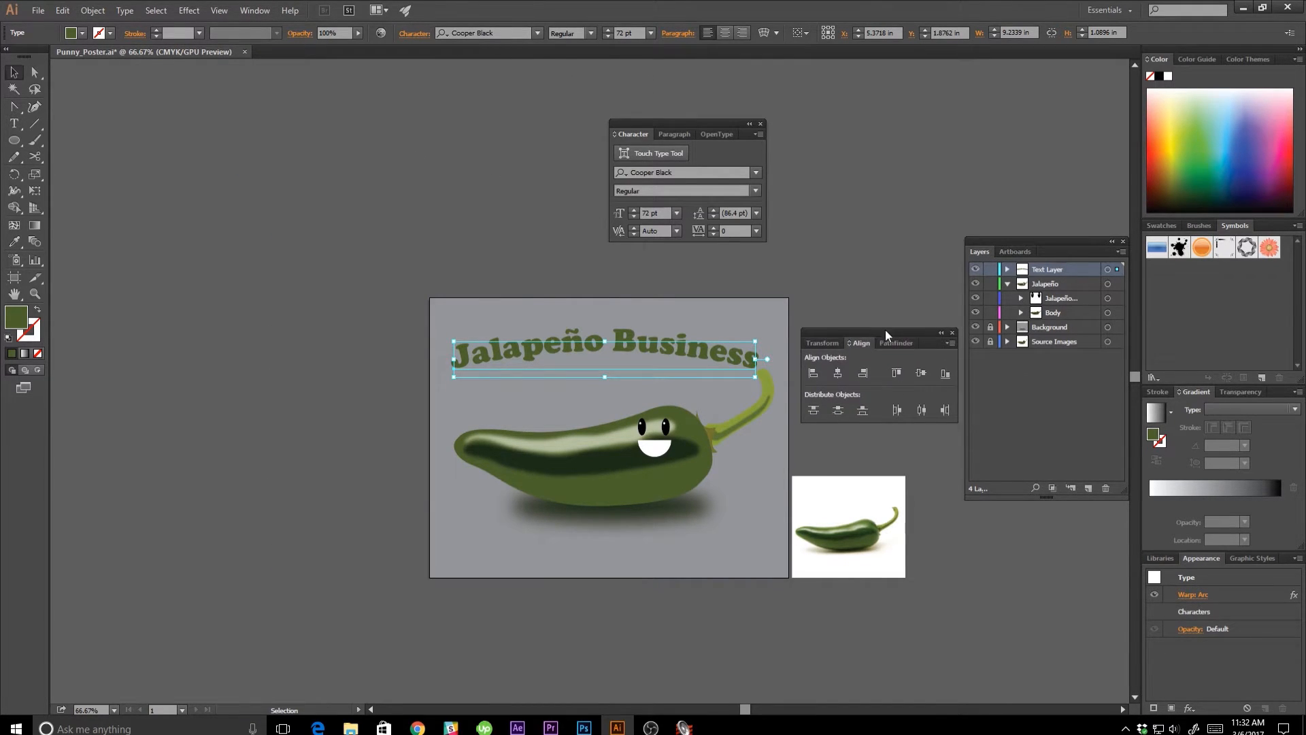
click(951, 345)
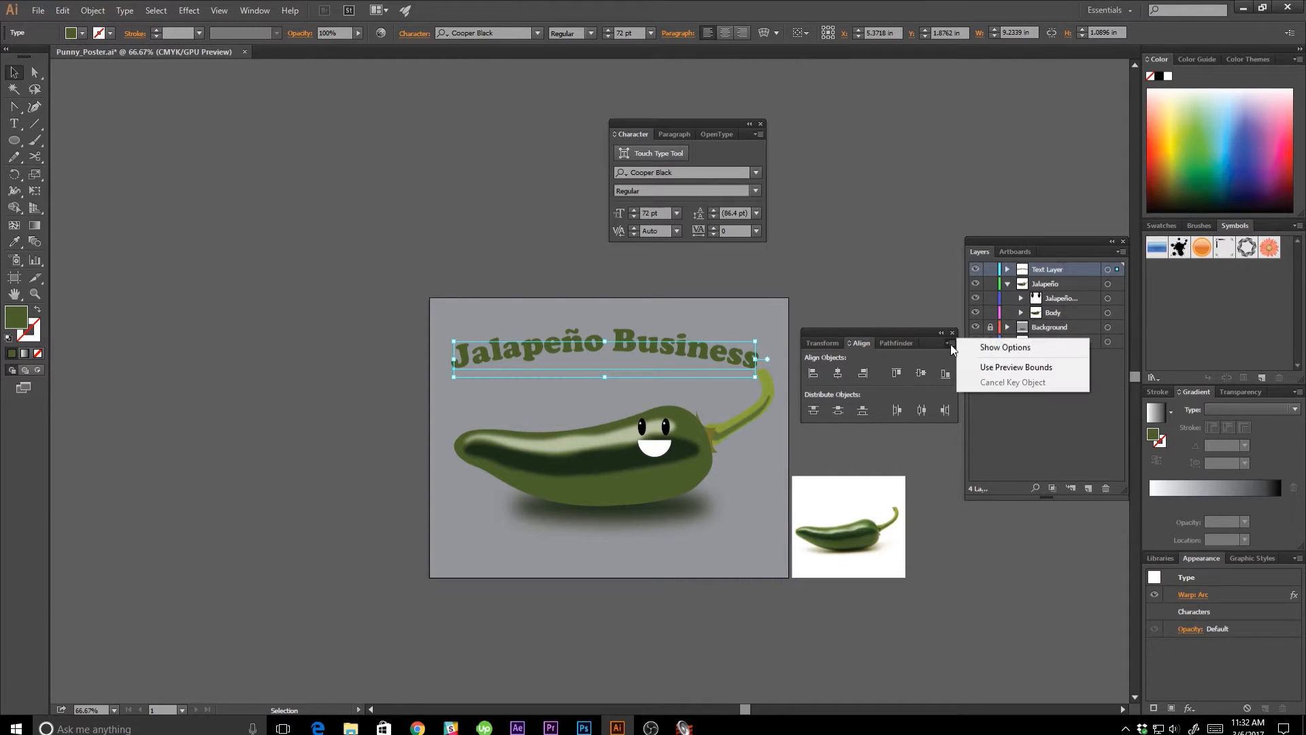
click(972, 351)
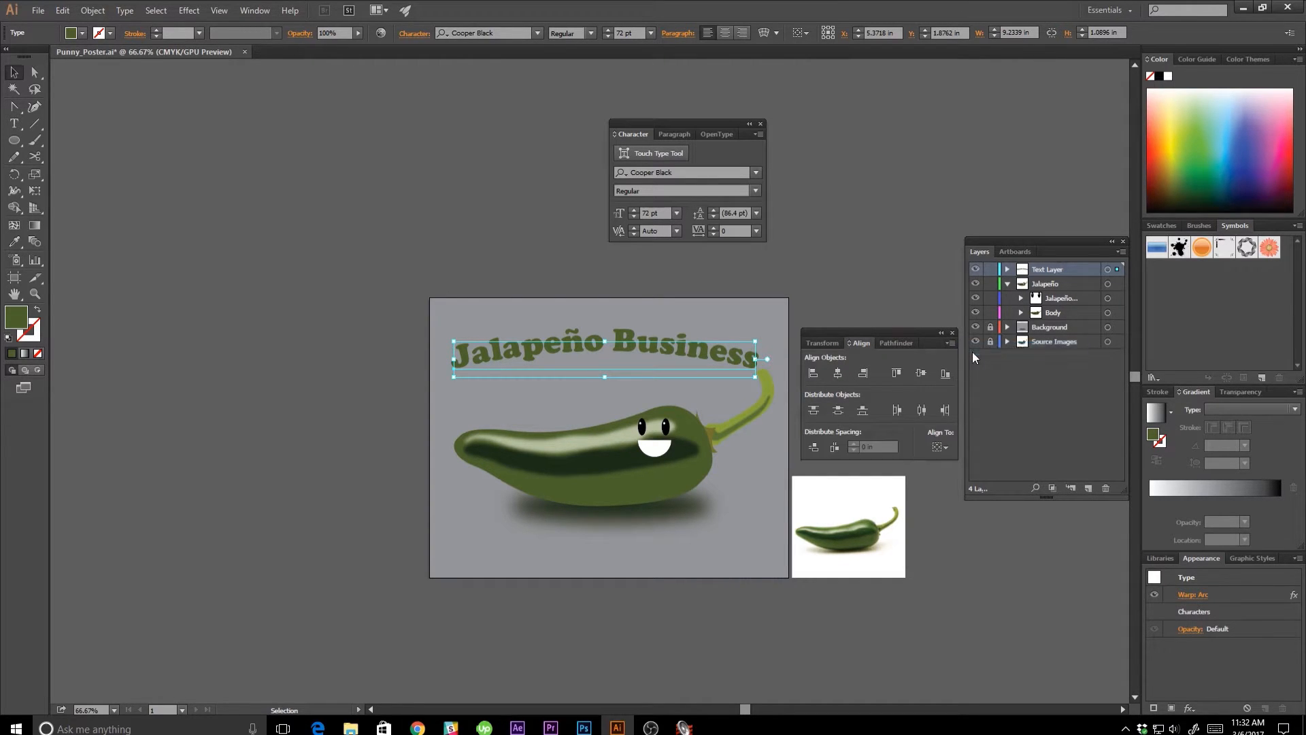
Deselect the artwork and set the alignment reference to Align to Artboard.
click(946, 445)
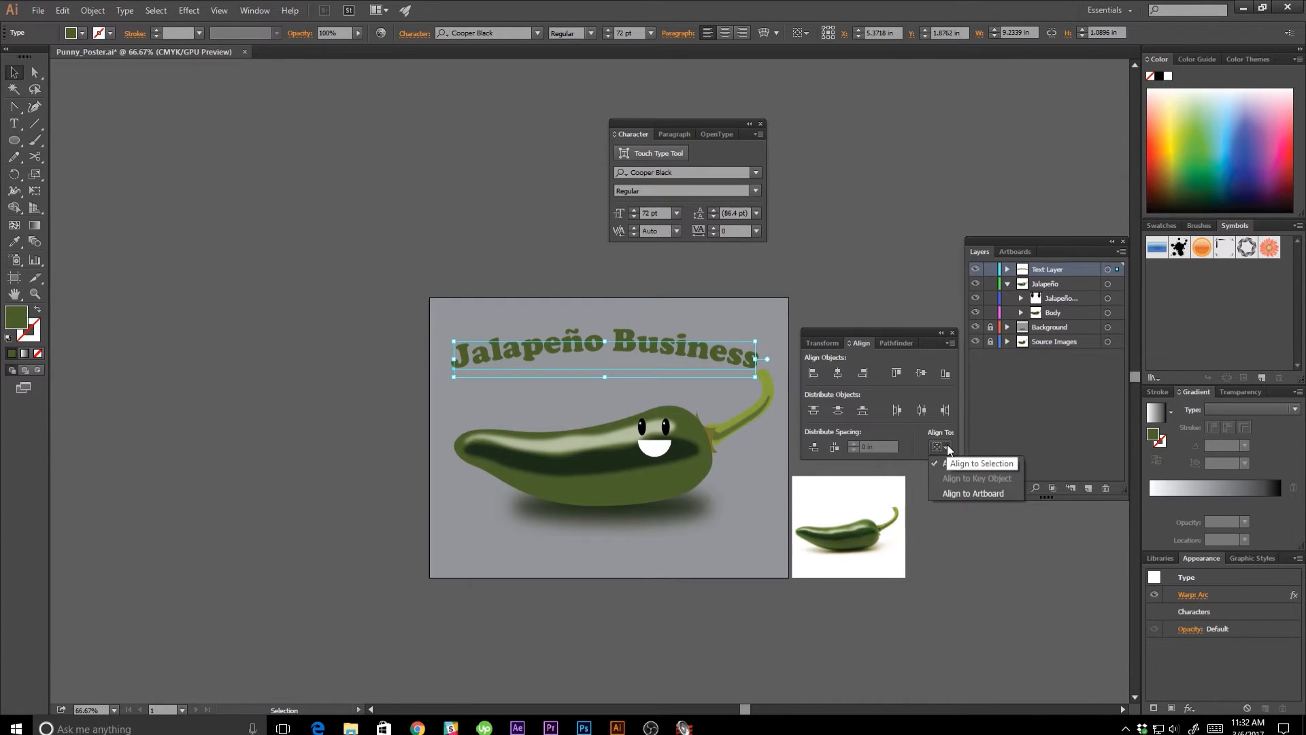
click(944, 434)
click(706, 498)
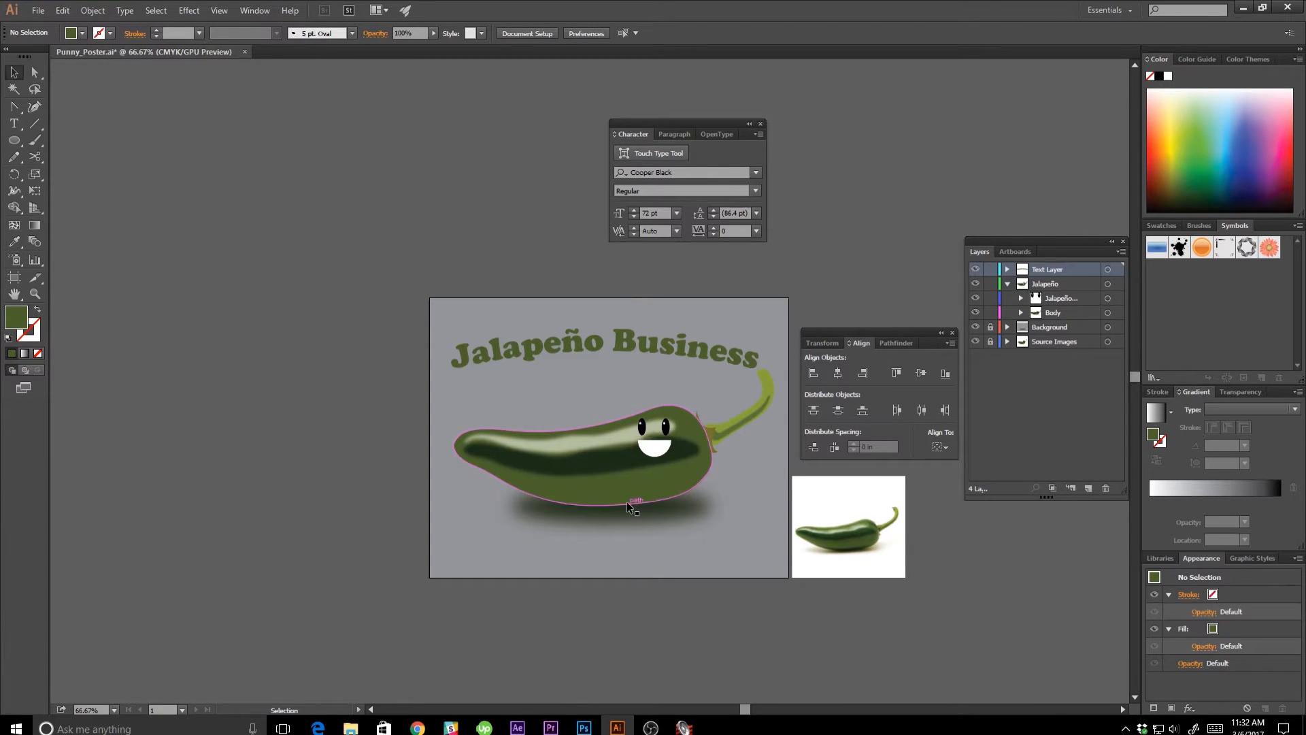
click(940, 447)
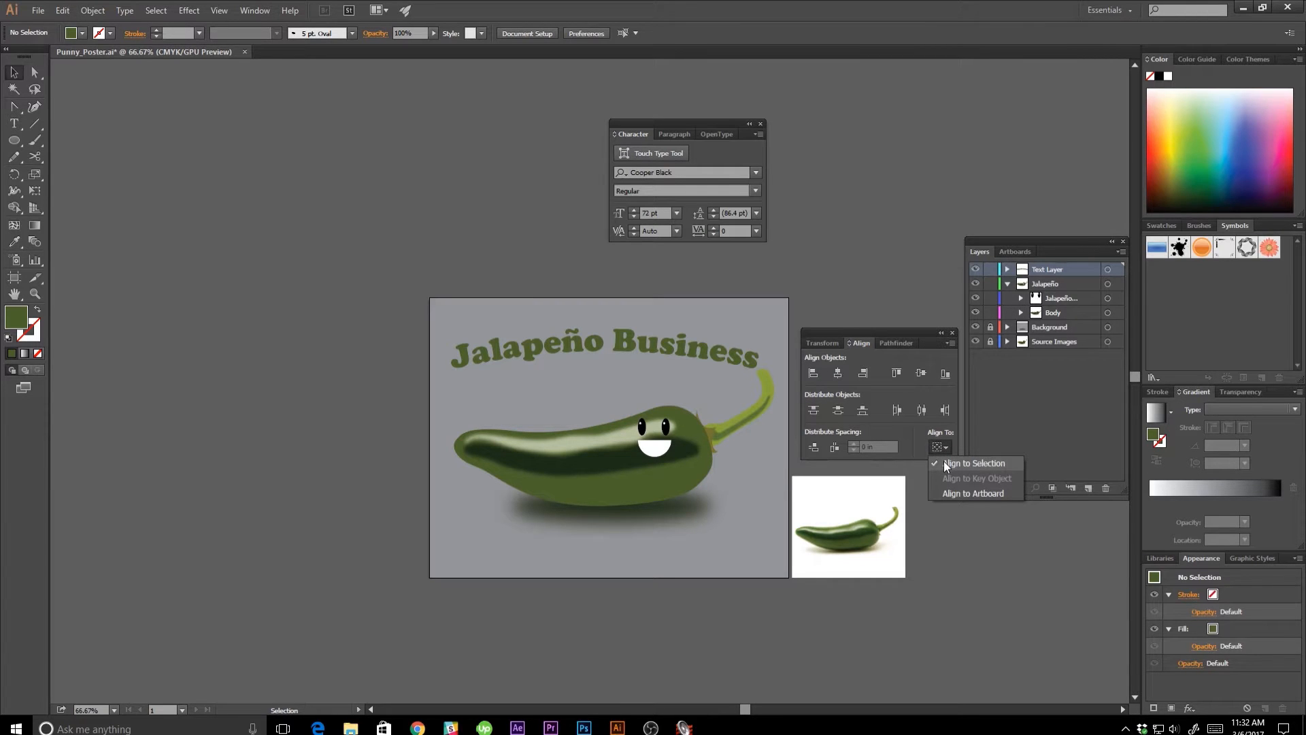
click(949, 495)
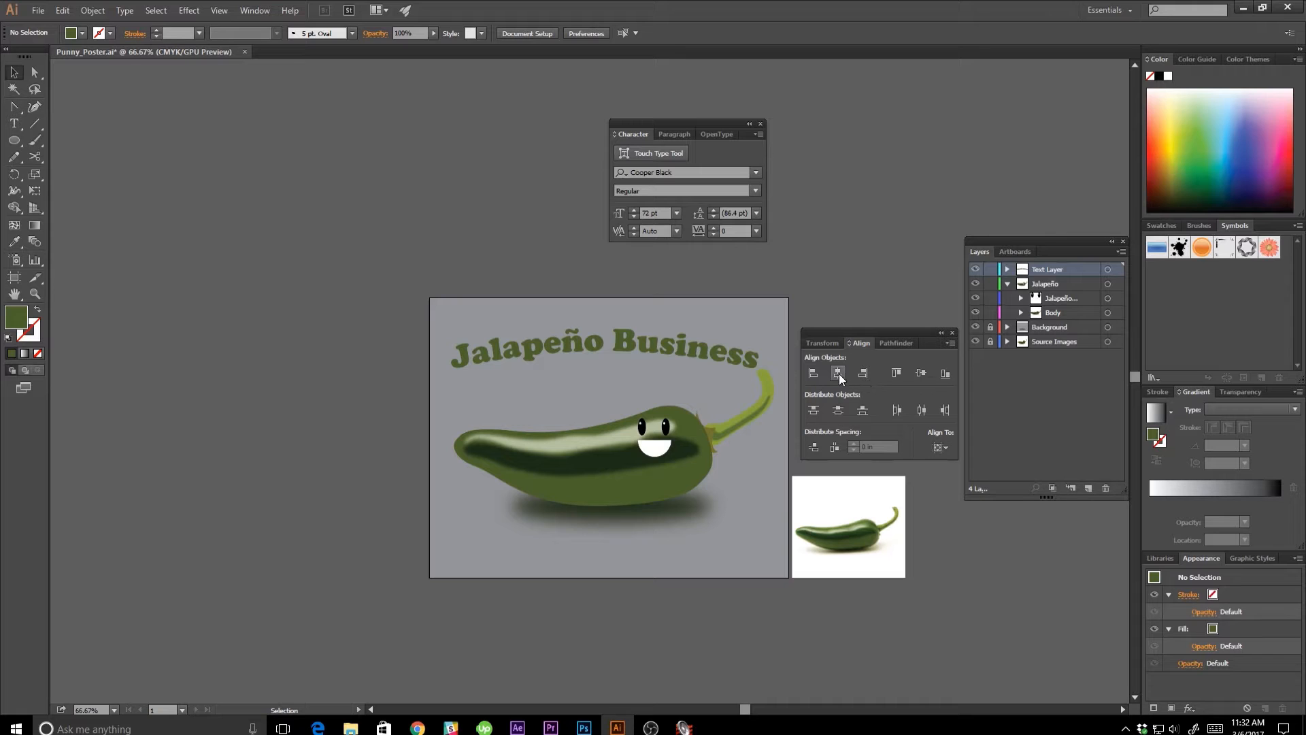
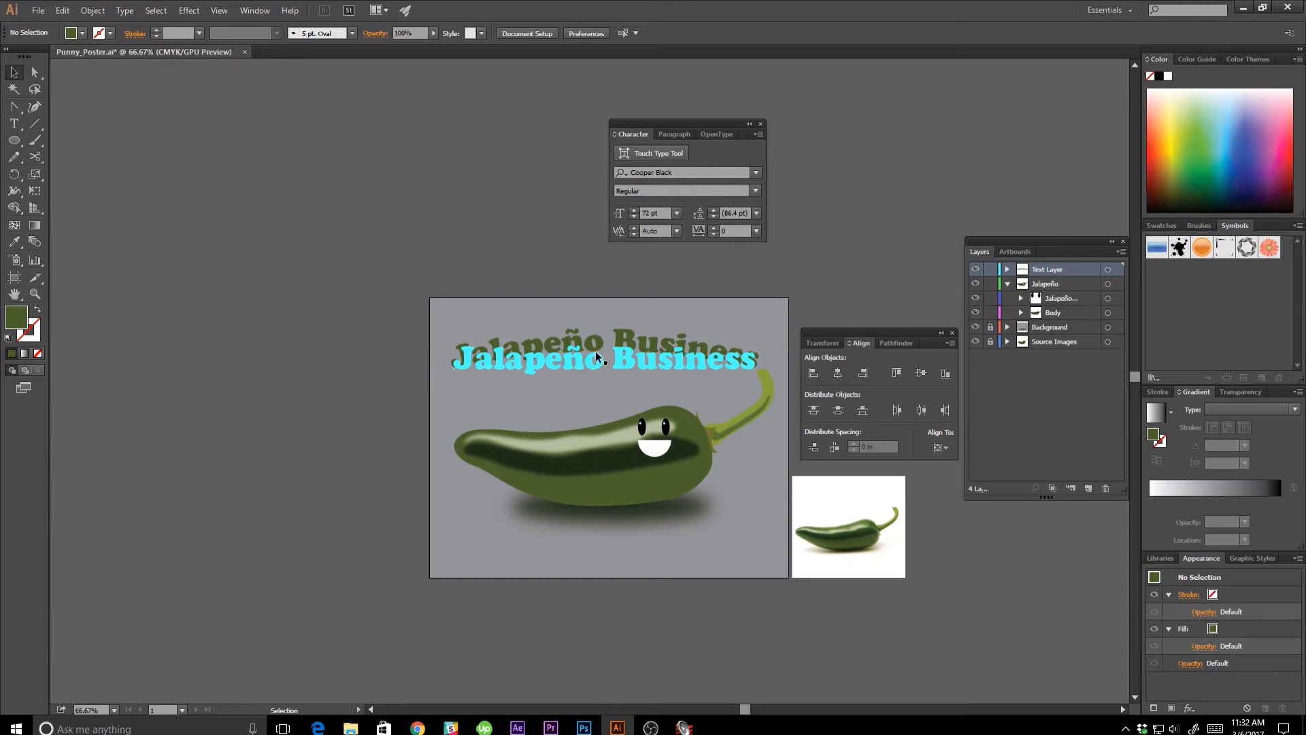
Center the arched "Jalapeño Business" headline horizontally on the artboard.
click(699, 341)
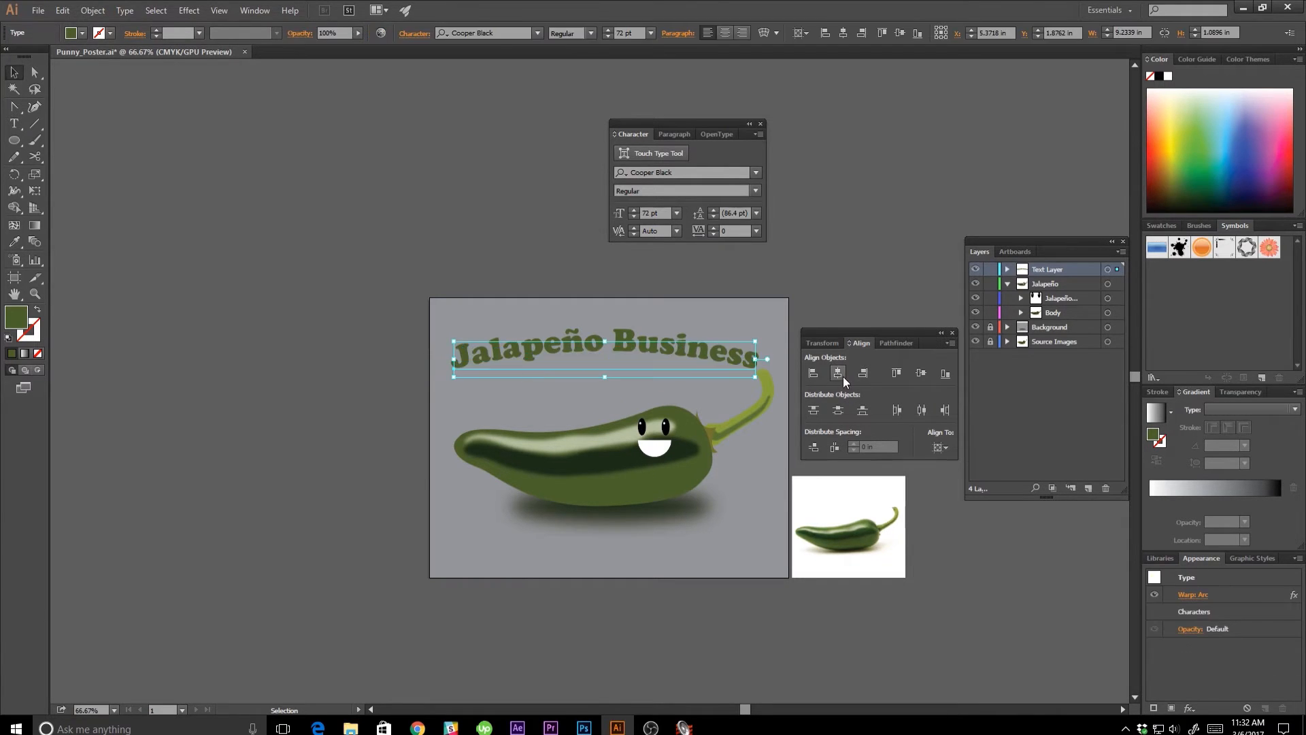
click(839, 376)
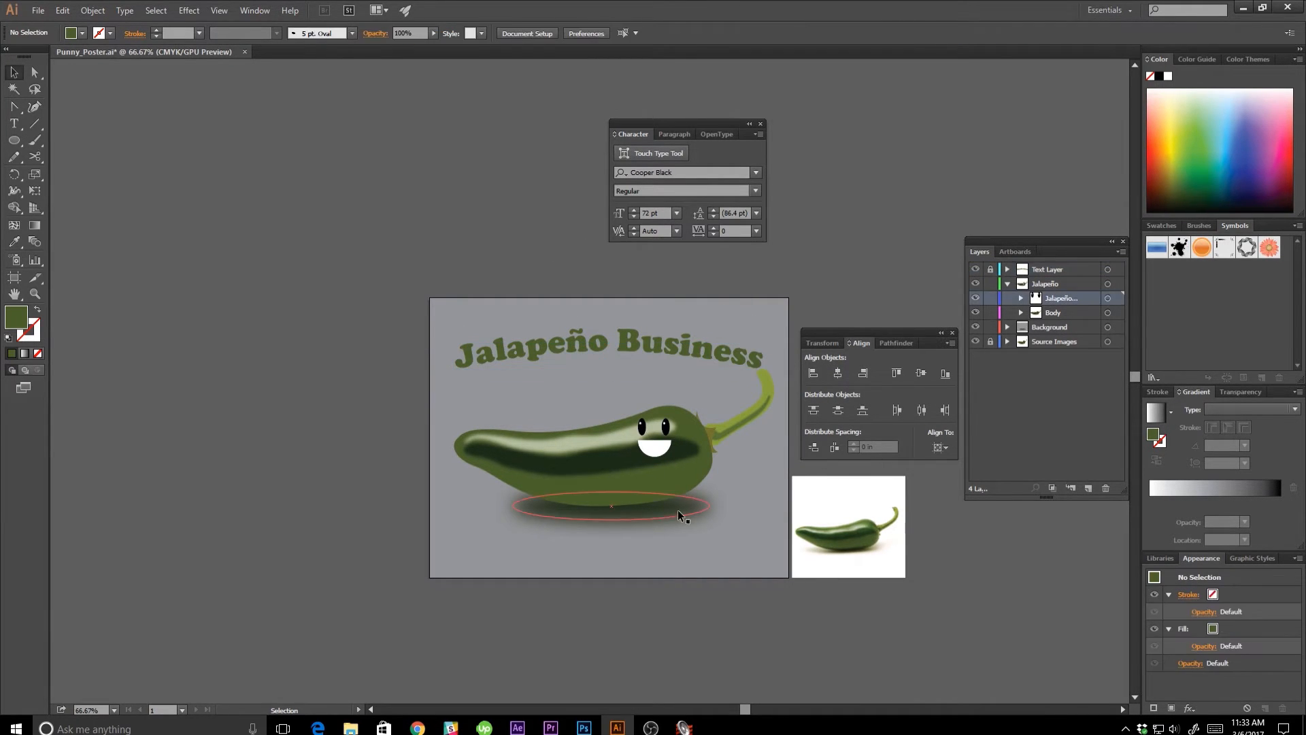
Lock the background rectangle on its own and move the whole jalapeño with its shadow slightly down the artboard.
click(678, 509)
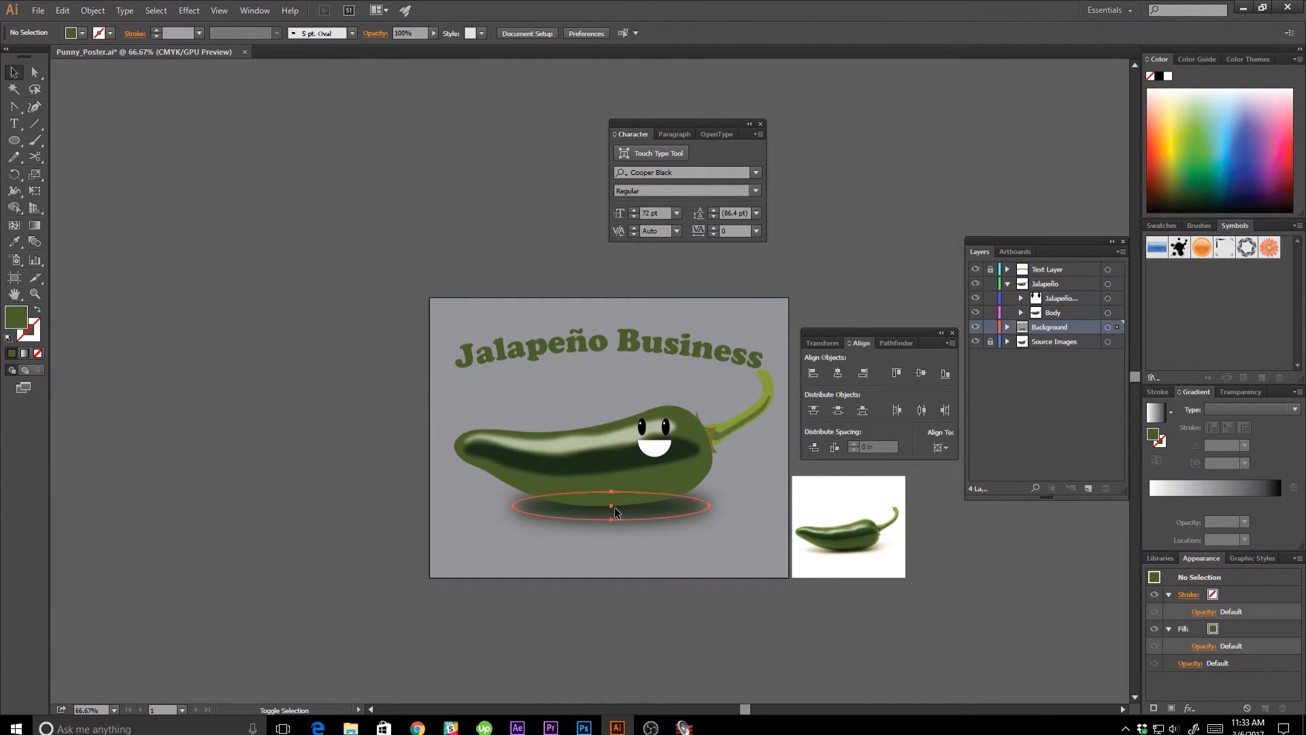
click(1008, 328)
click(991, 356)
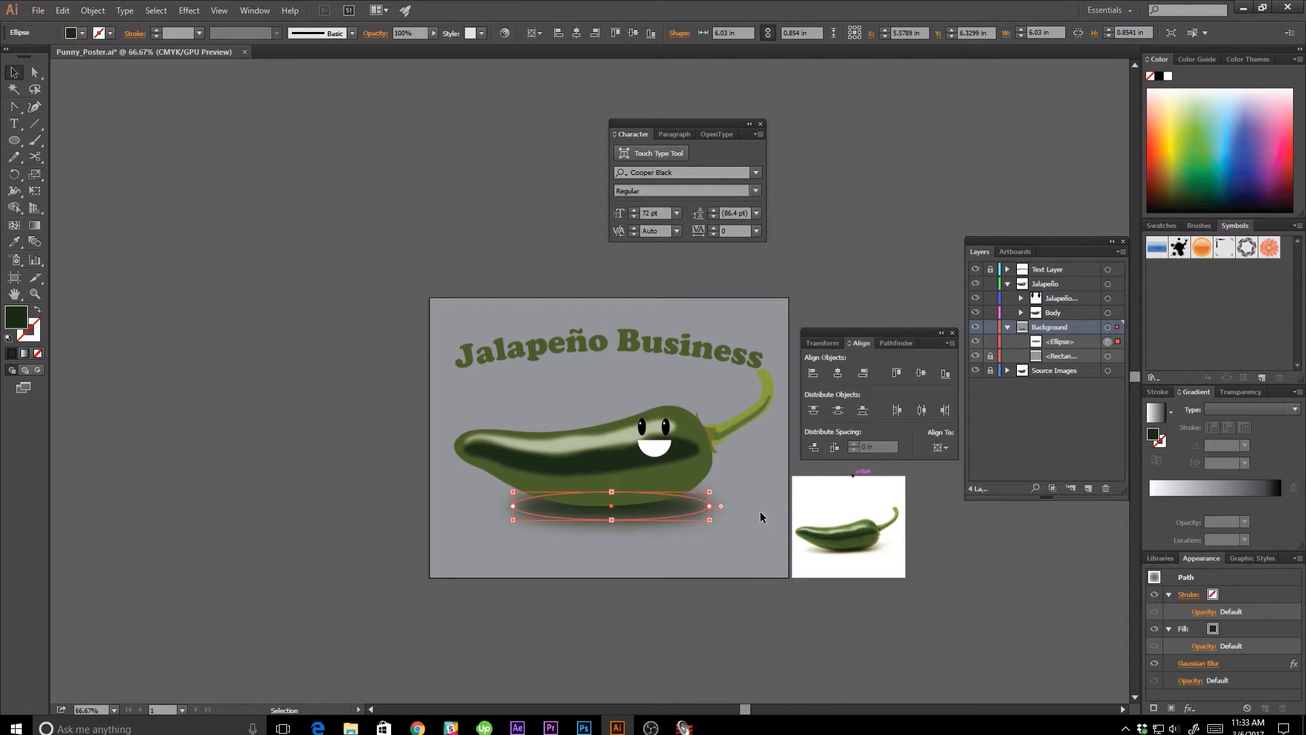
drag(667, 485, 667, 503)
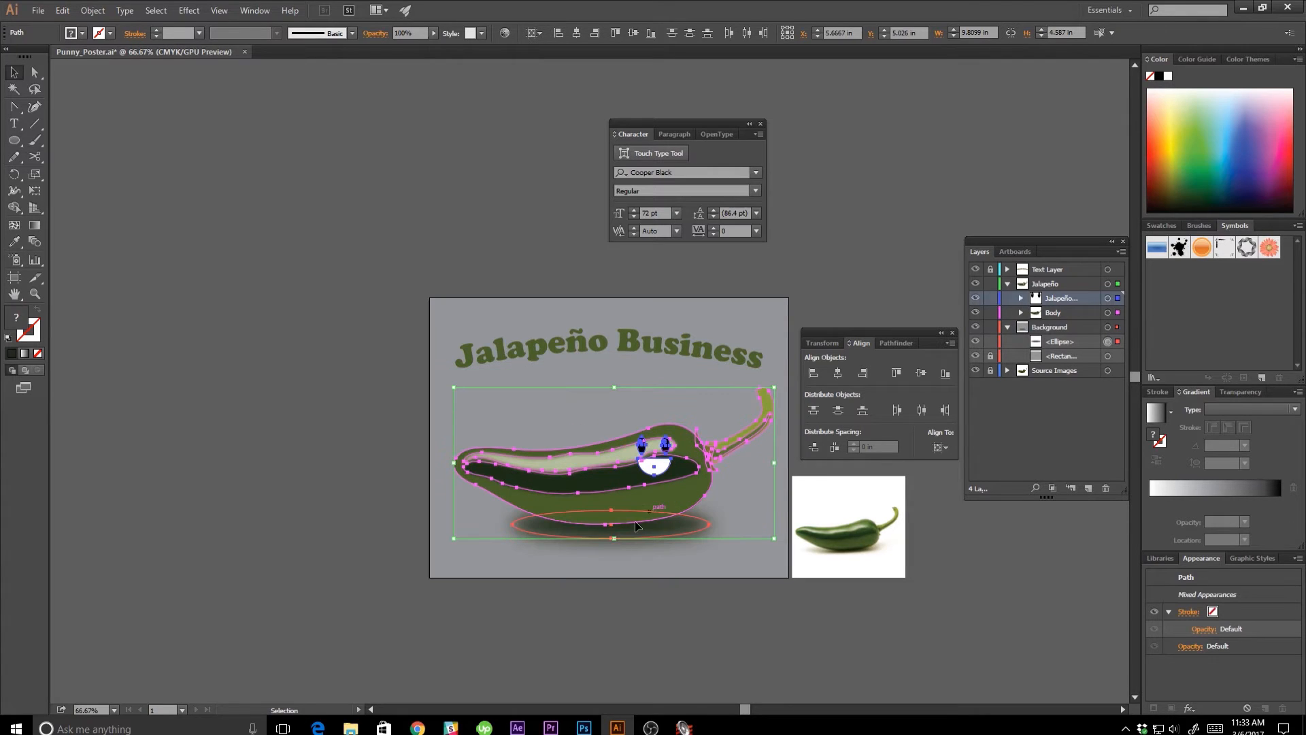
click(559, 622)
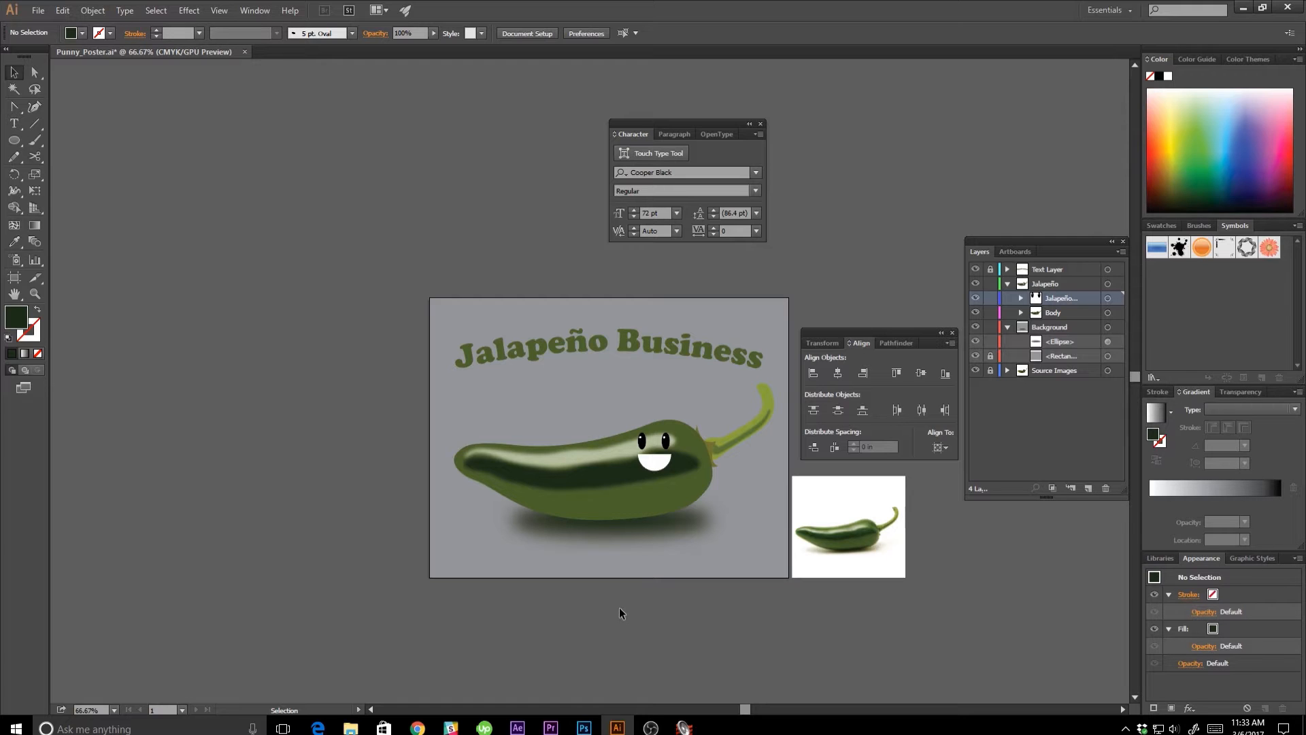
Lock the Jalapeño layer's face and Body sublayers and create a new sublayer named "Arms" above them.
click(1008, 326)
drag(994, 301, 995, 313)
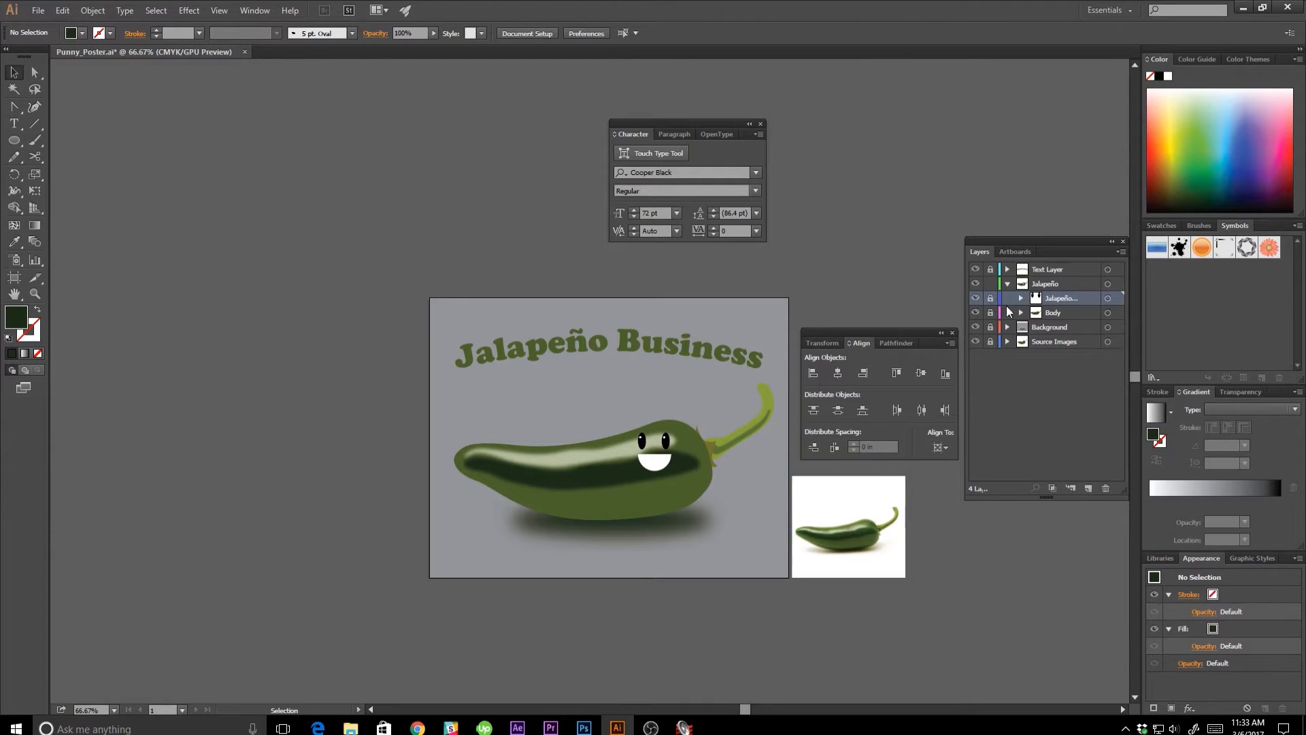
click(1071, 488)
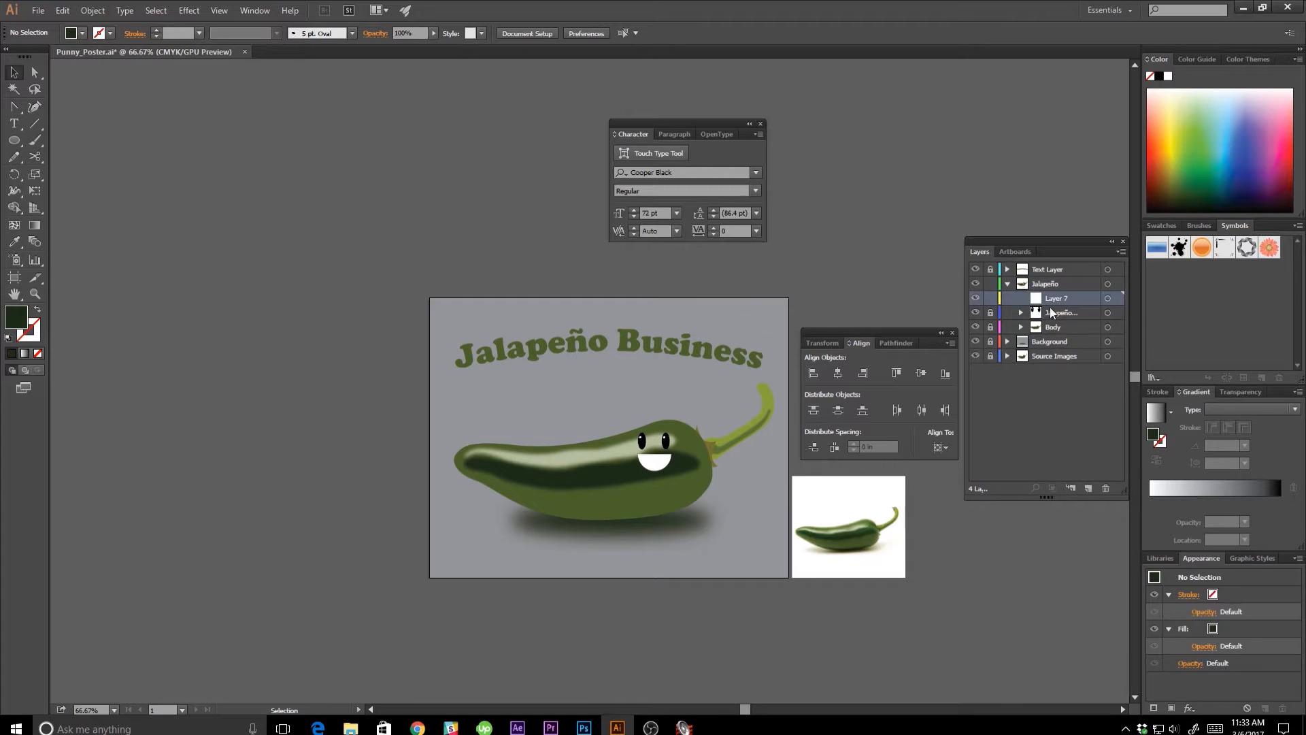
text(Arms)
key(Return)
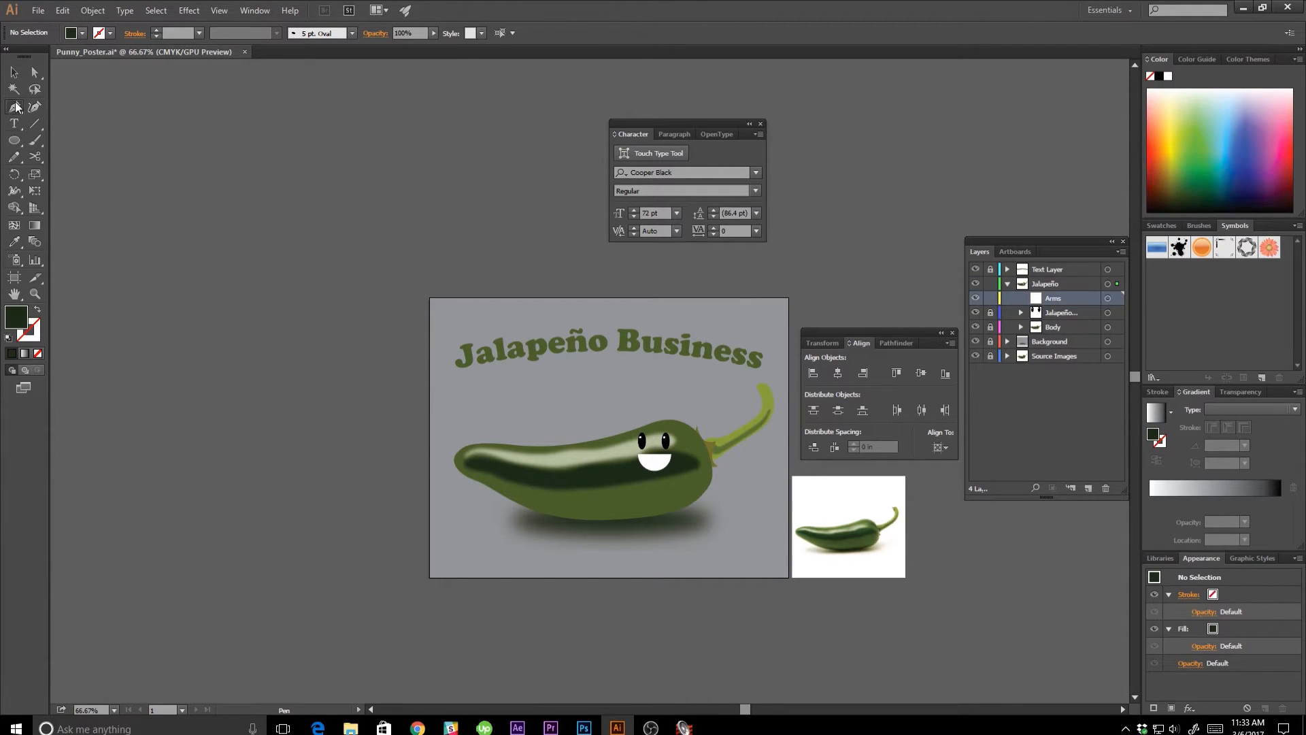
Draw an open three-point arm with the Curvature tool from beside the mouth to the stem's tip, about 2.78 × 2.93 in.
click(14, 107)
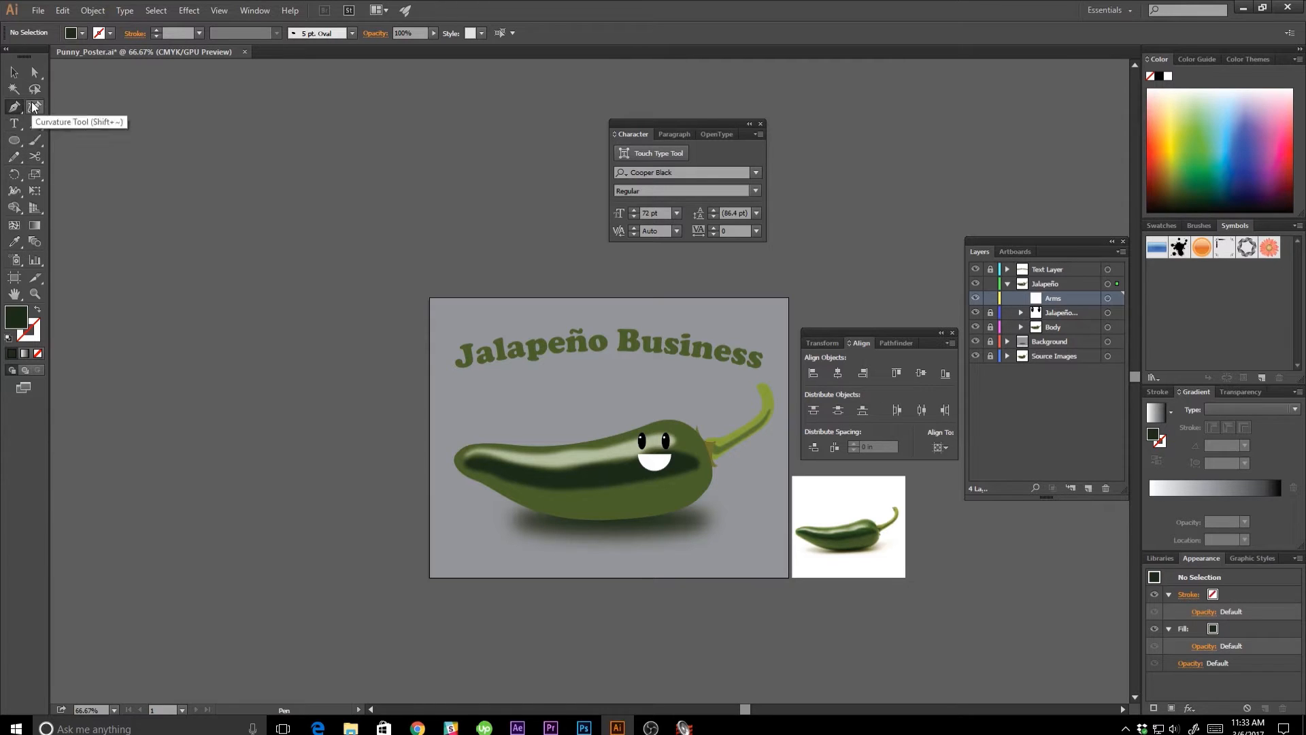
click(34, 107)
click(688, 469)
click(769, 443)
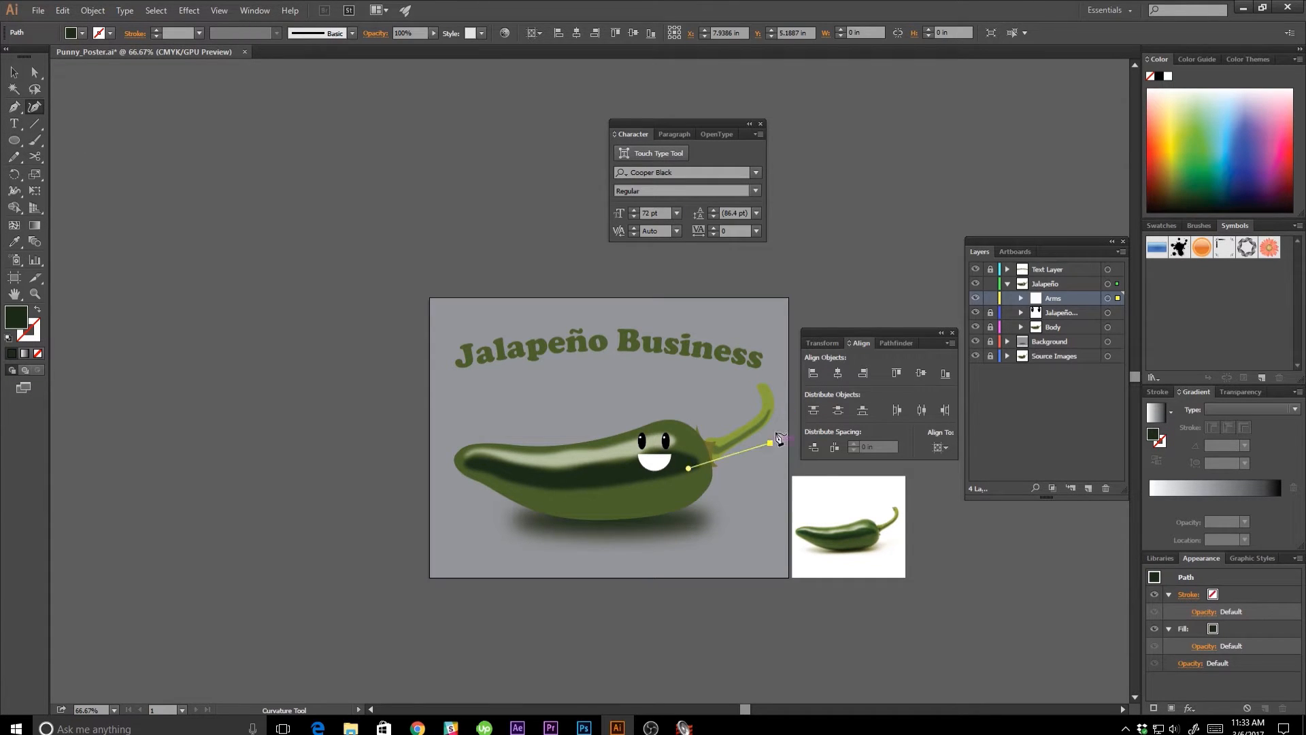
click(774, 383)
key(v)
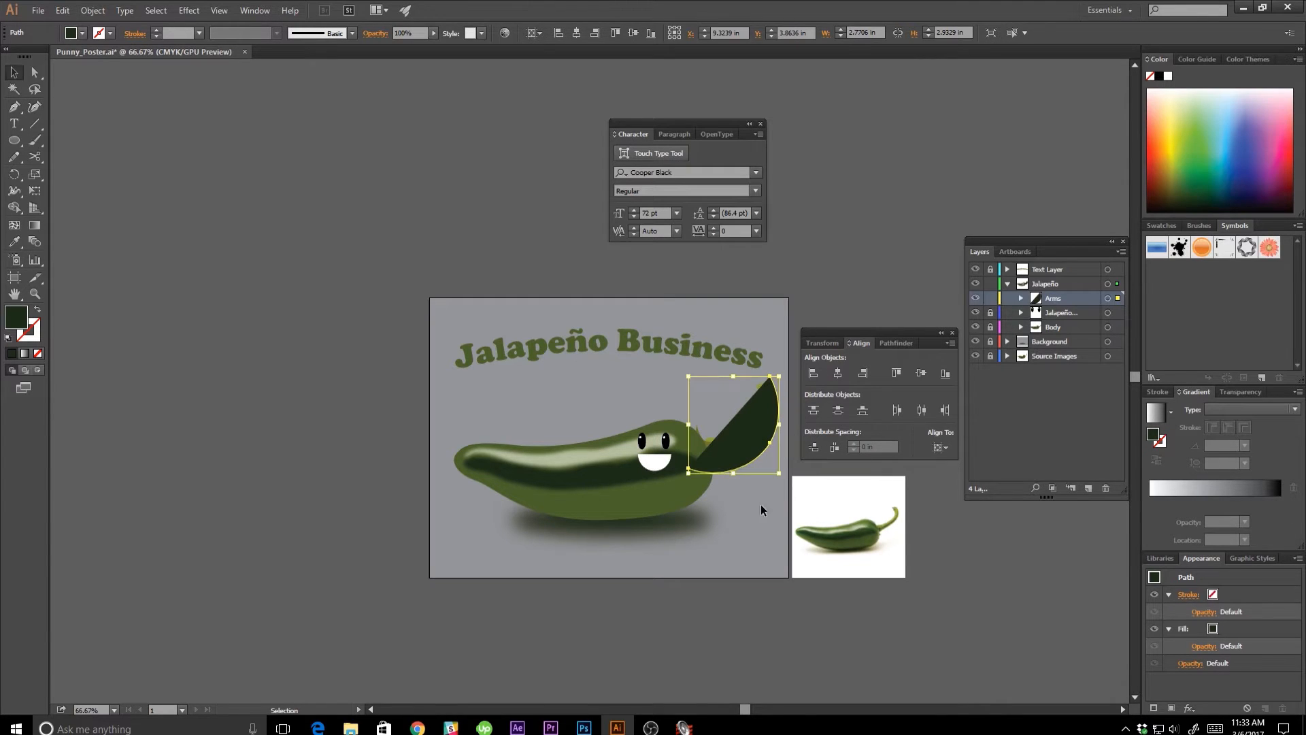
click(769, 516)
Swap the arm path's fill and stroke so only the dark green outline remains, and set its stroke weight to 14 pt.
click(752, 439)
key(i)
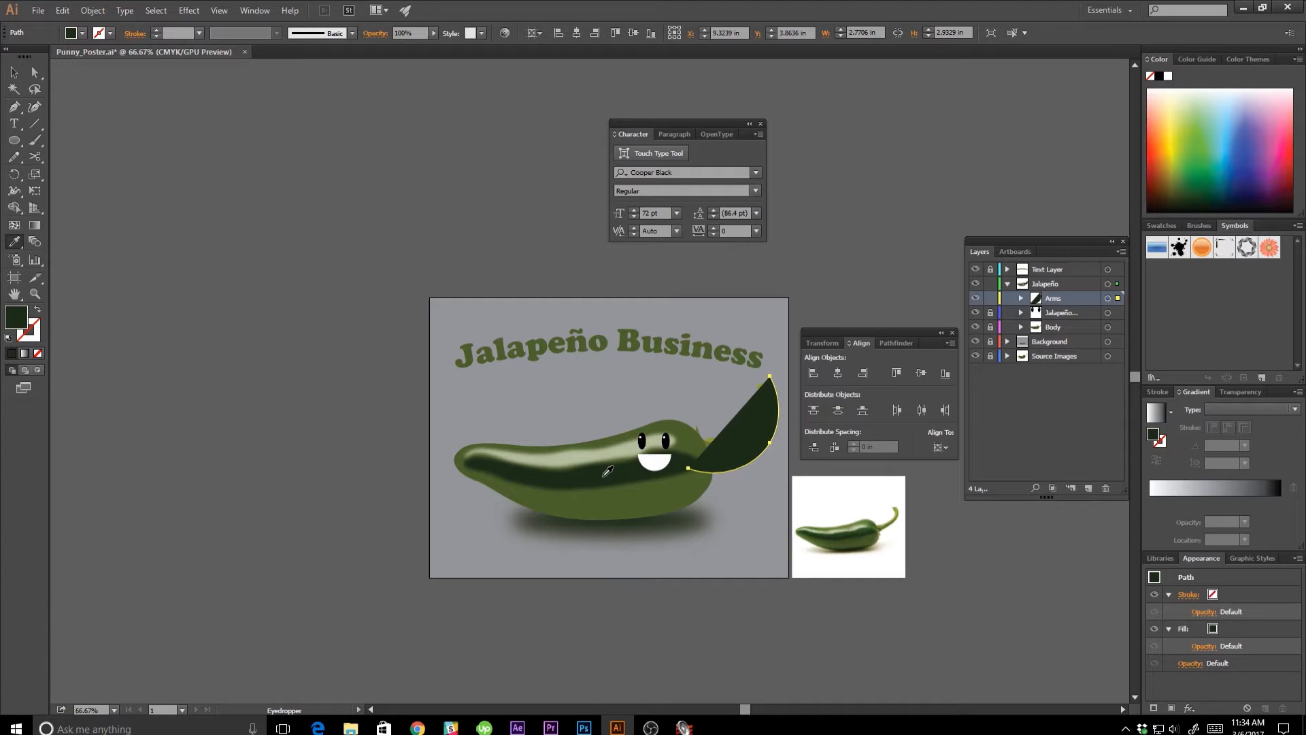
key(v)
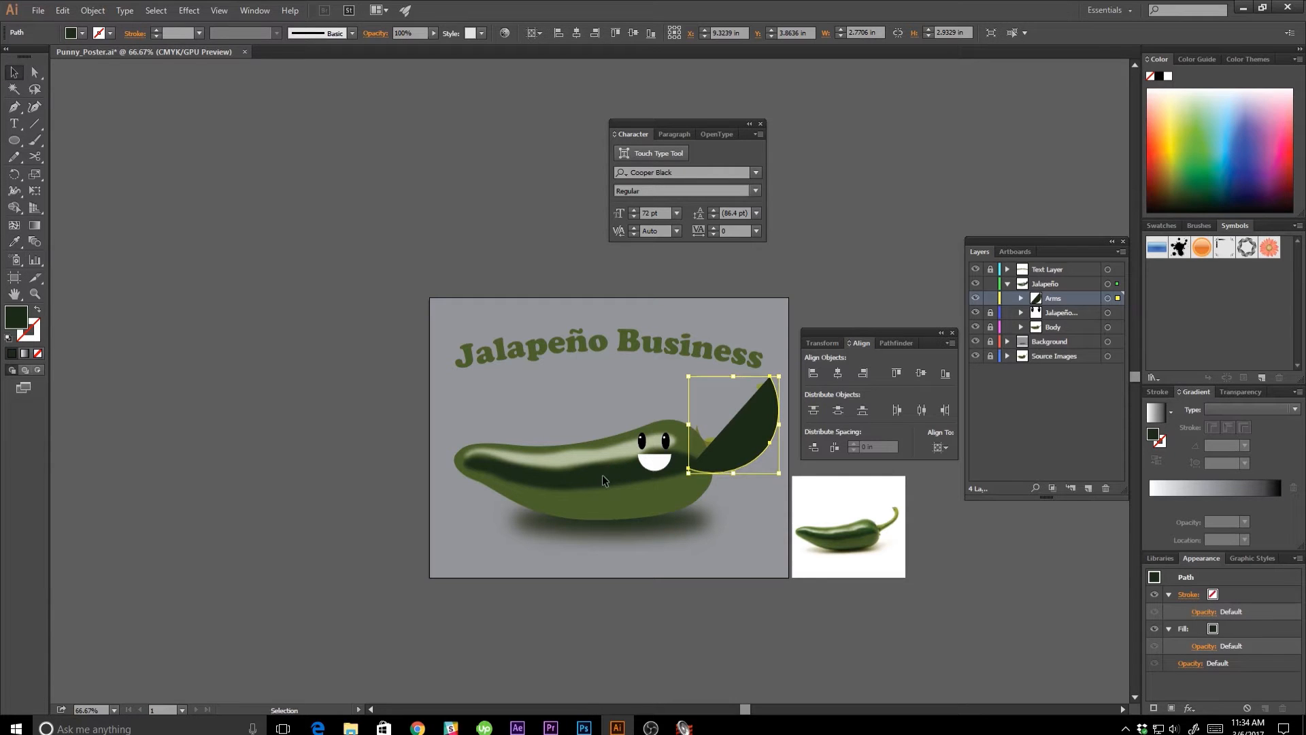
click(37, 312)
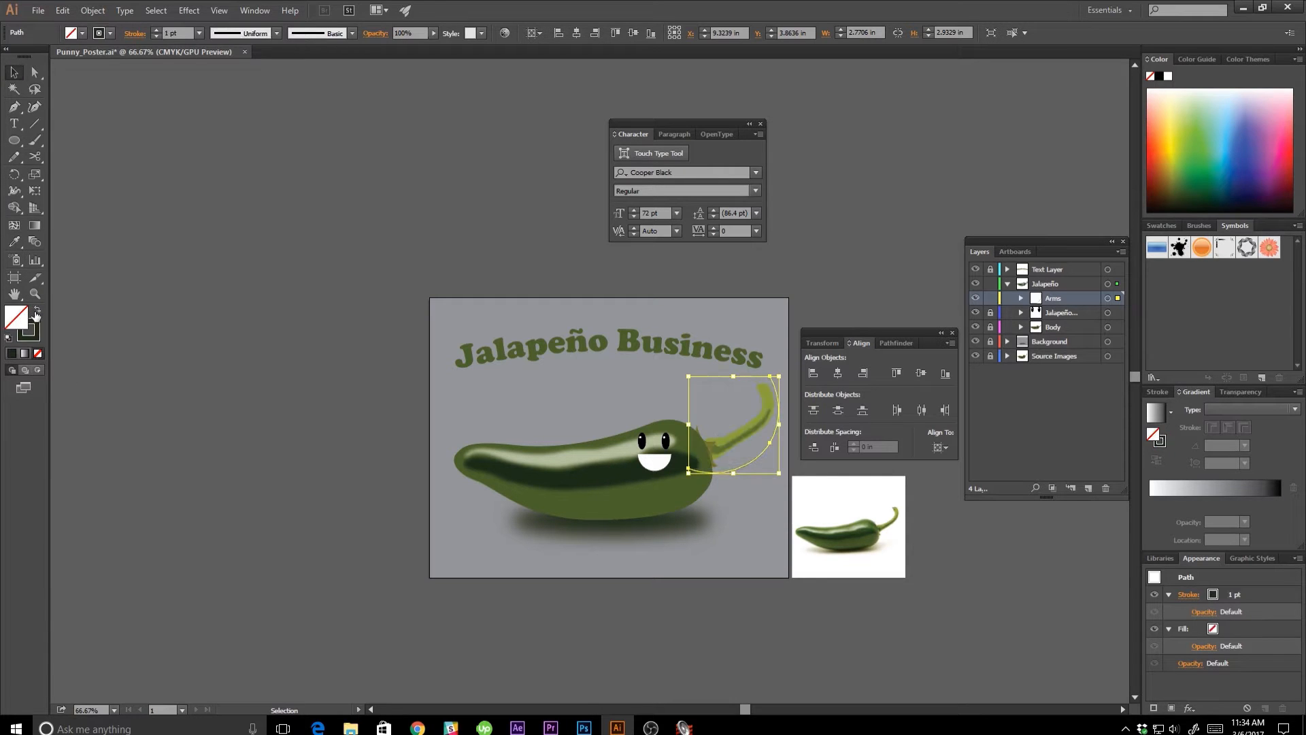
click(200, 32)
click(216, 260)
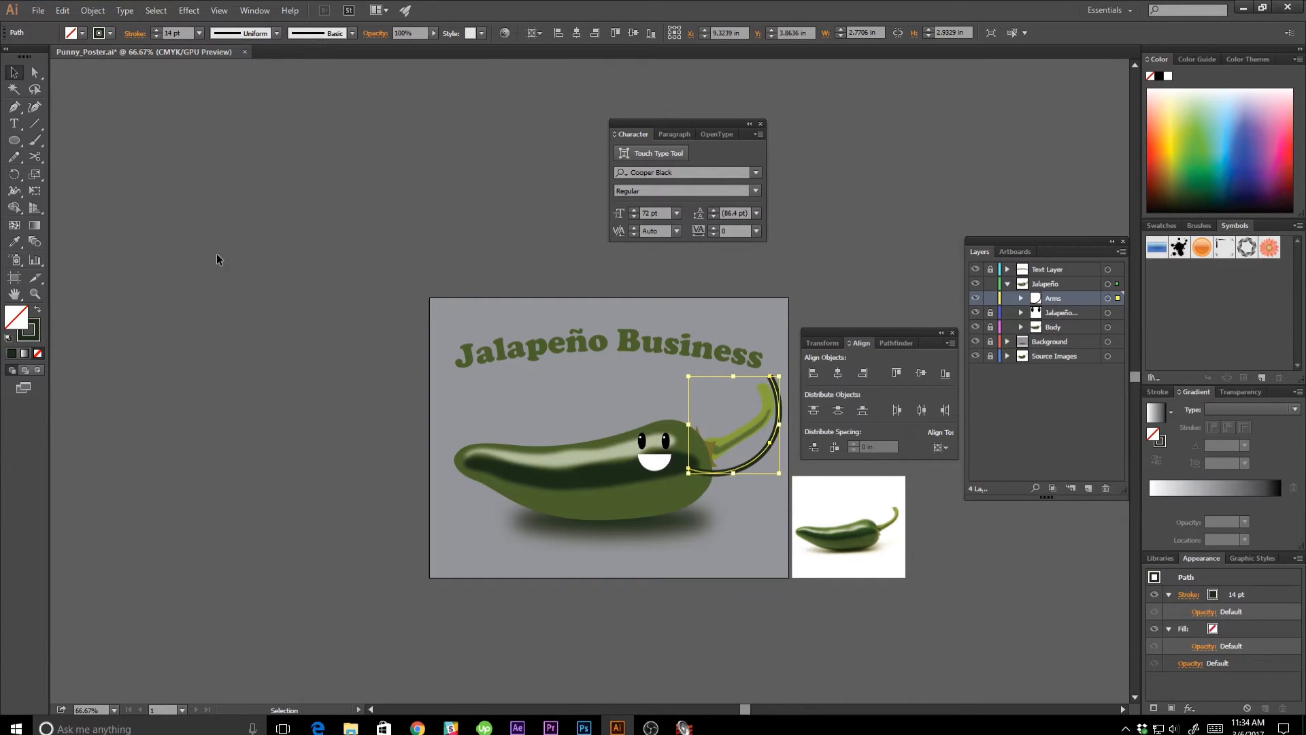
click(322, 314)
Rotate the arm down away from the stem and shrink it to about 2.73 × 1.50 in overall so it fits the artboard.
drag(660, 520, 613, 560)
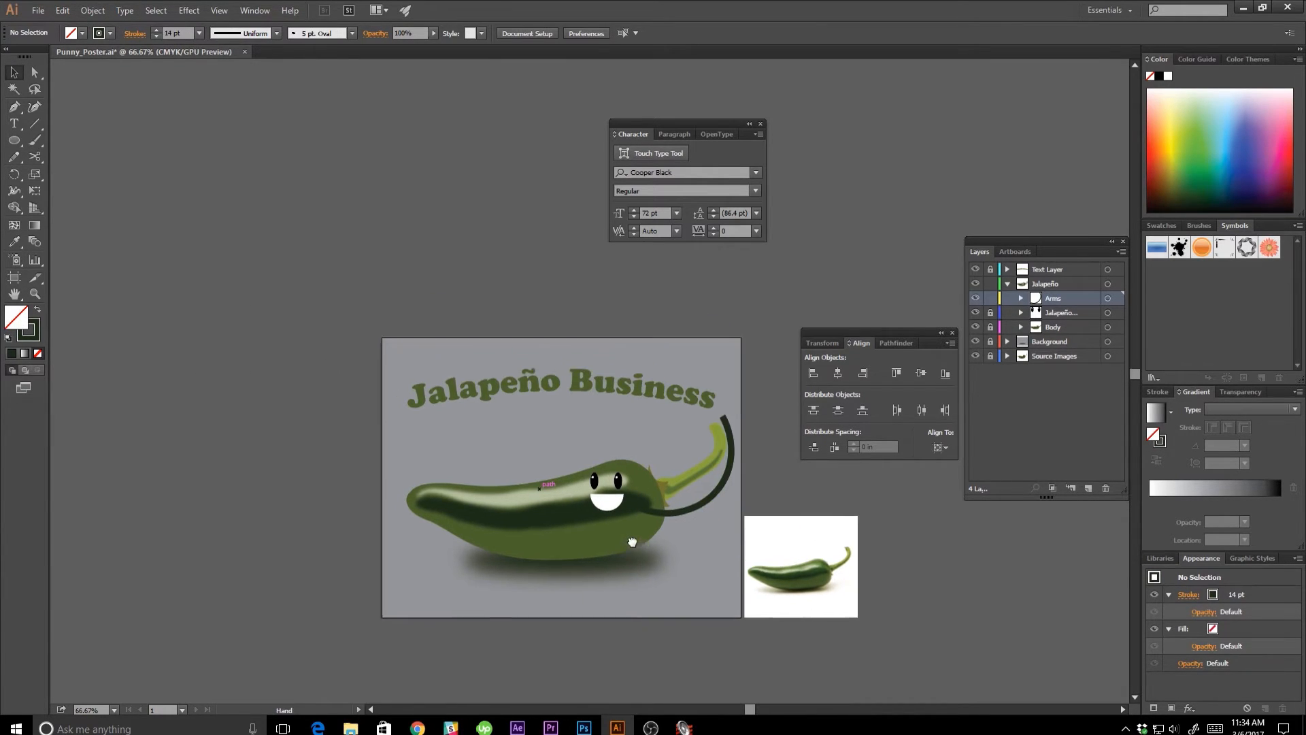
click(696, 505)
drag(732, 468, 706, 533)
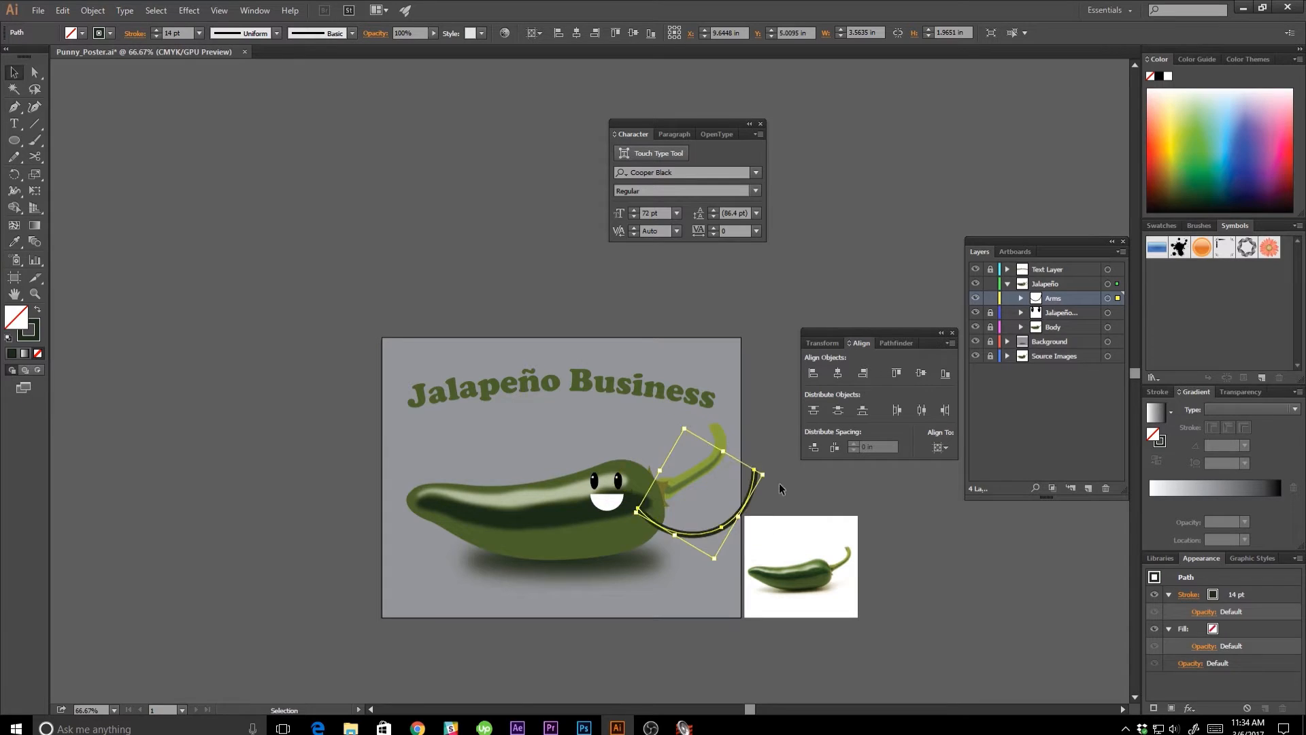
drag(763, 475, 733, 482)
click(664, 573)
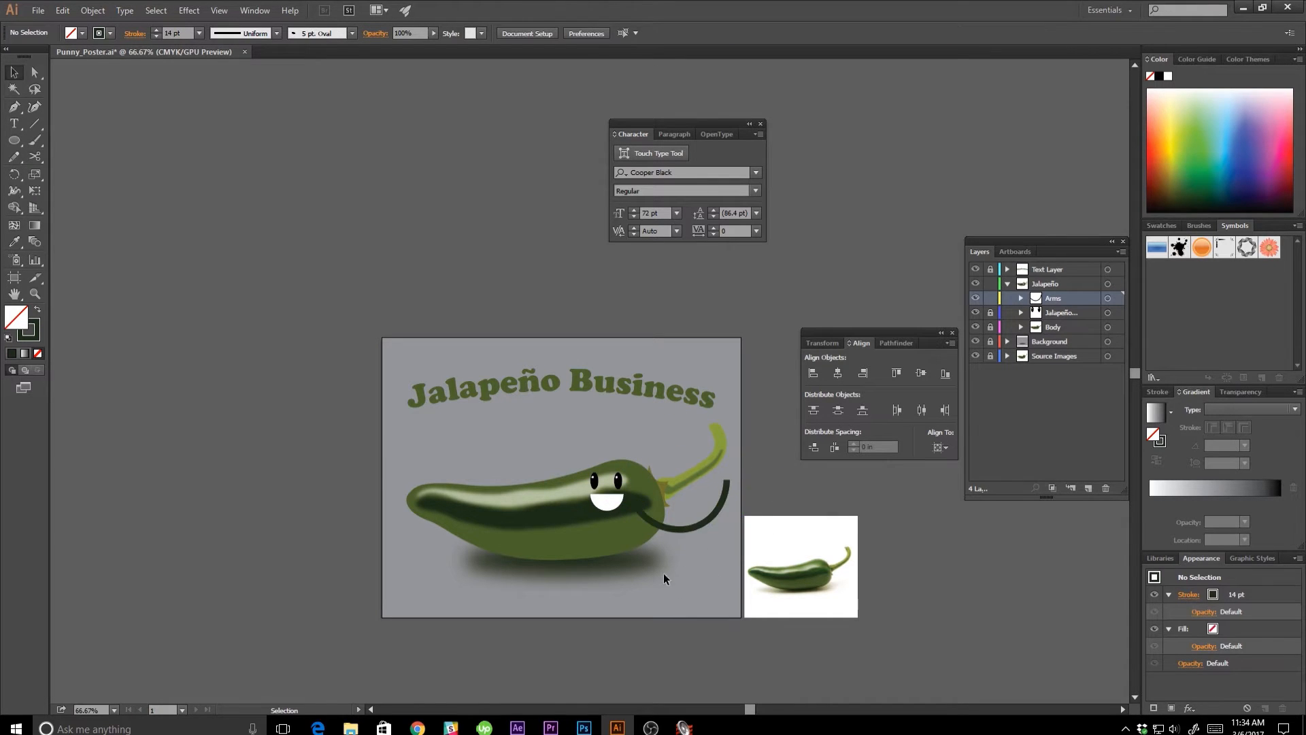
Give the arm's stroke round caps.
click(678, 530)
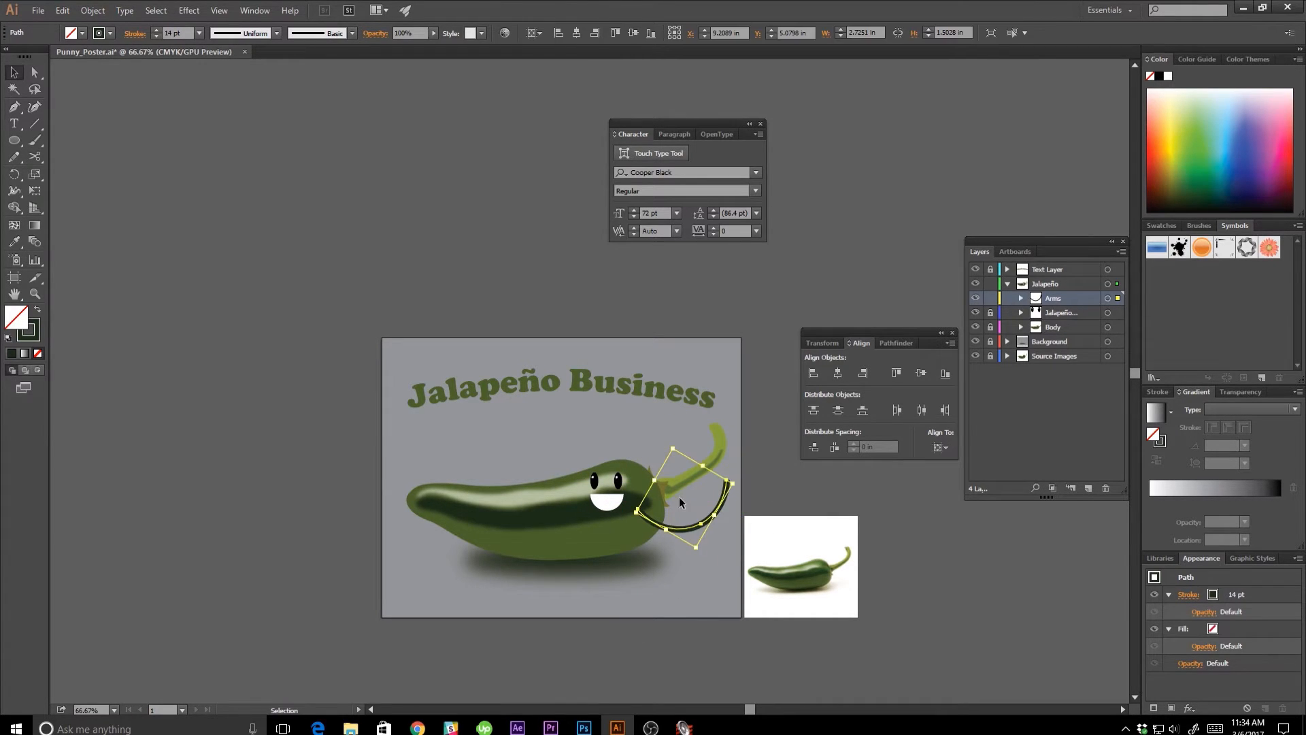
click(732, 570)
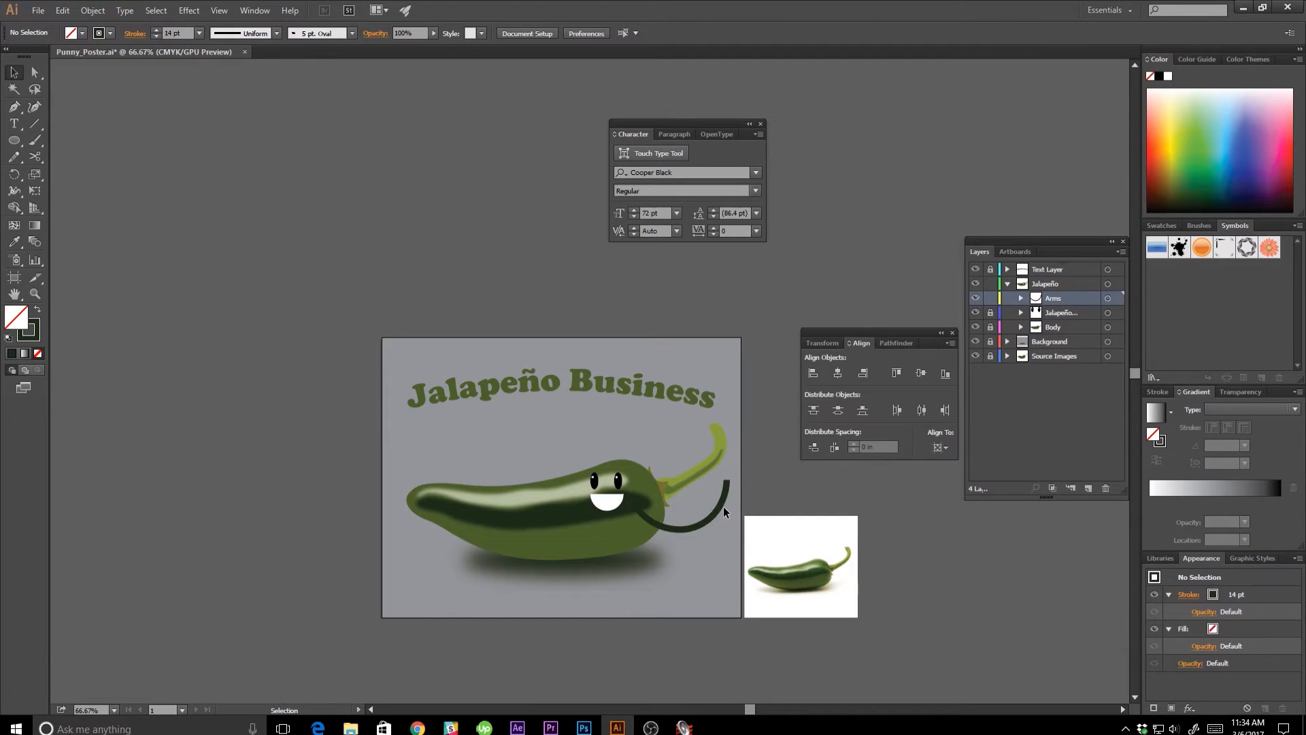
click(724, 507)
click(133, 34)
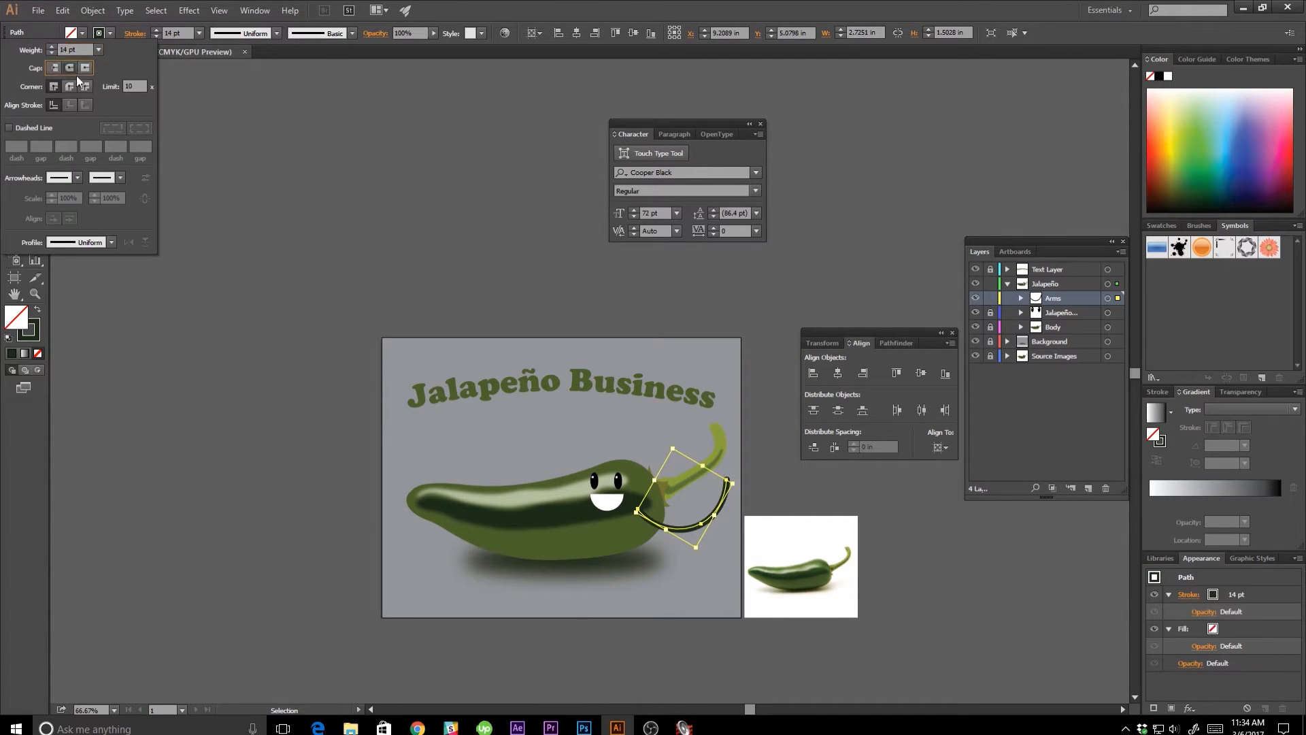
click(651, 596)
Duplicate the arm above the pepper's back and rotate the copy so it curves upward from behind the face.
mouse_move(701, 526)
alt+mouse_down()
mouse_move(609, 401)
mouse_move(585, 463)
mouse_move(553, 467)
alt+mouse_up()
drag(609, 419, 560, 502)
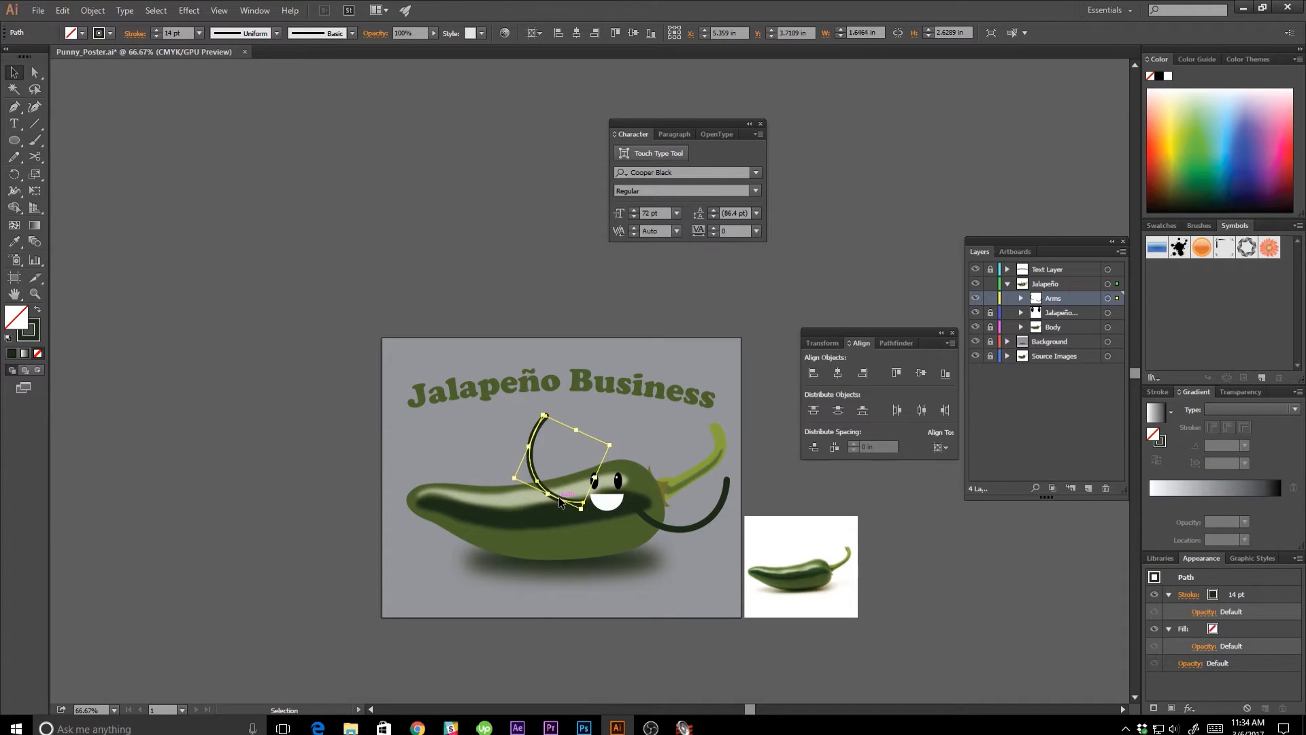
click(664, 430)
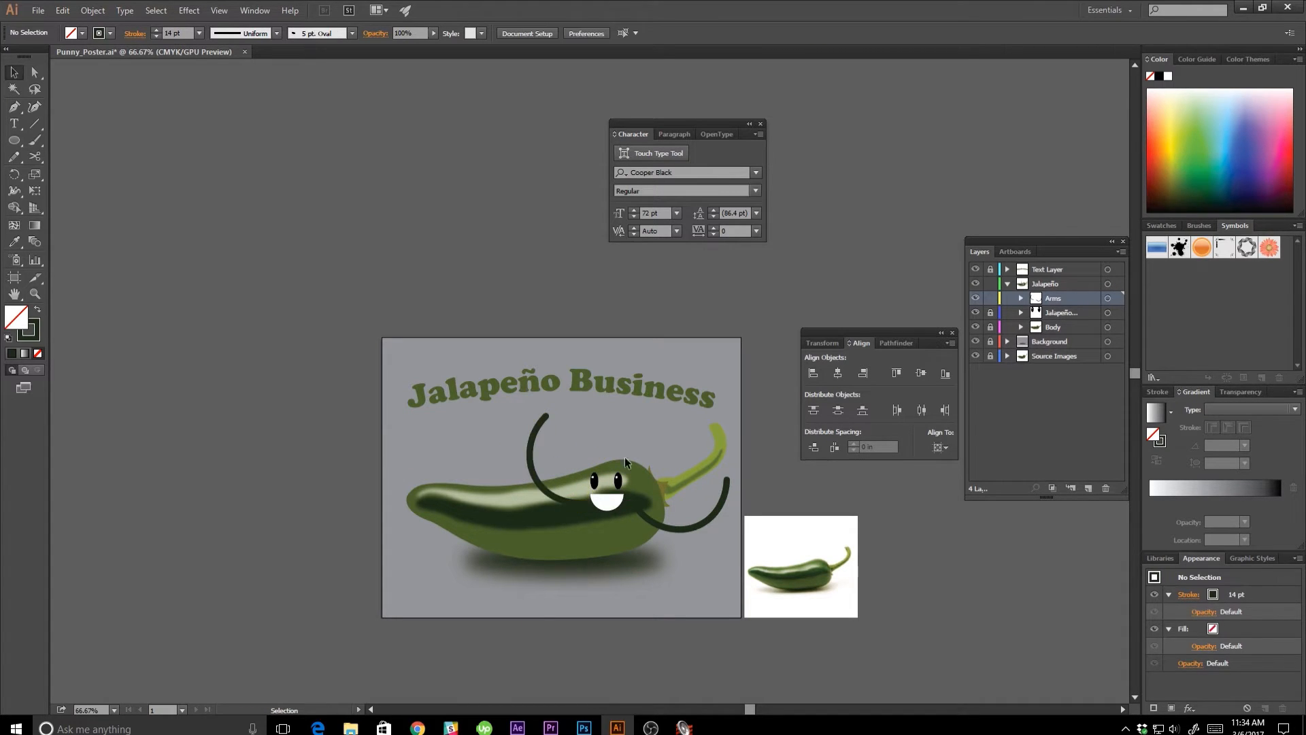
Move the duplicated arm into a new Jalapeño sublayer named "Back Arm" and stack that sublayer beneath Body.
click(533, 450)
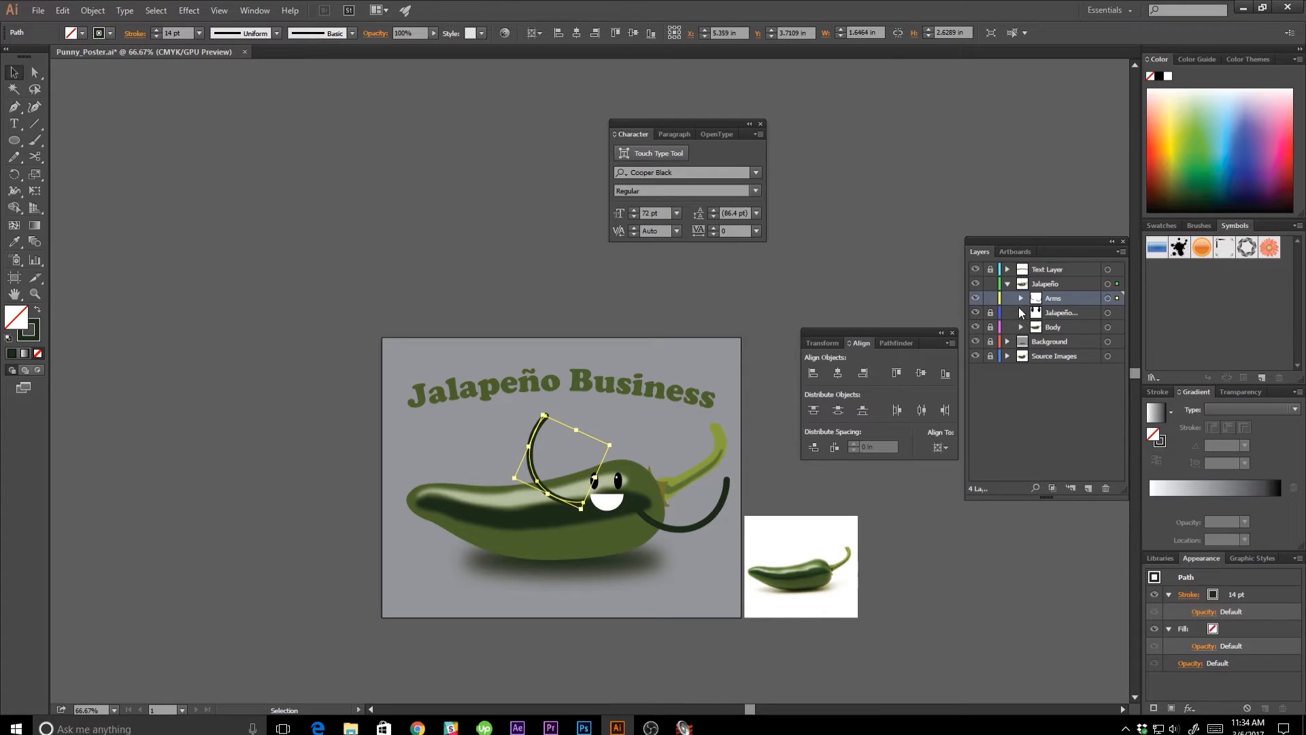
click(1070, 488)
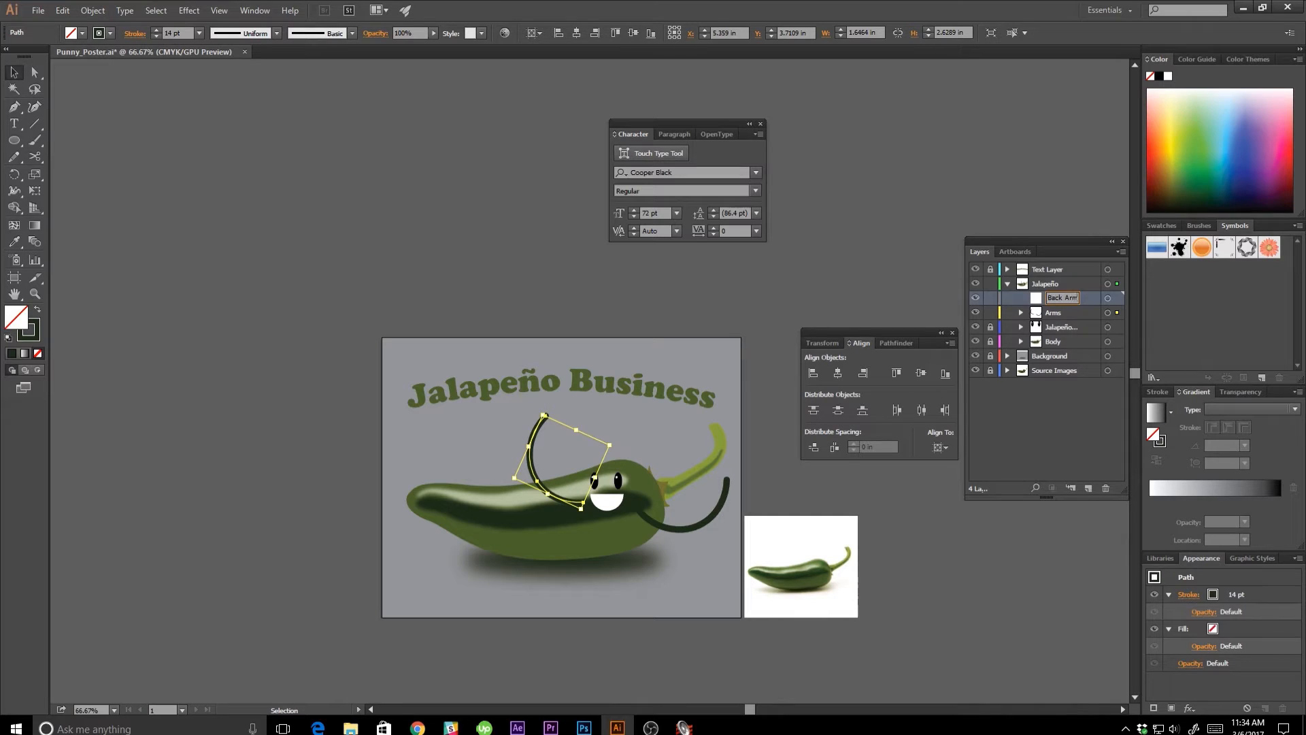
click(1020, 313)
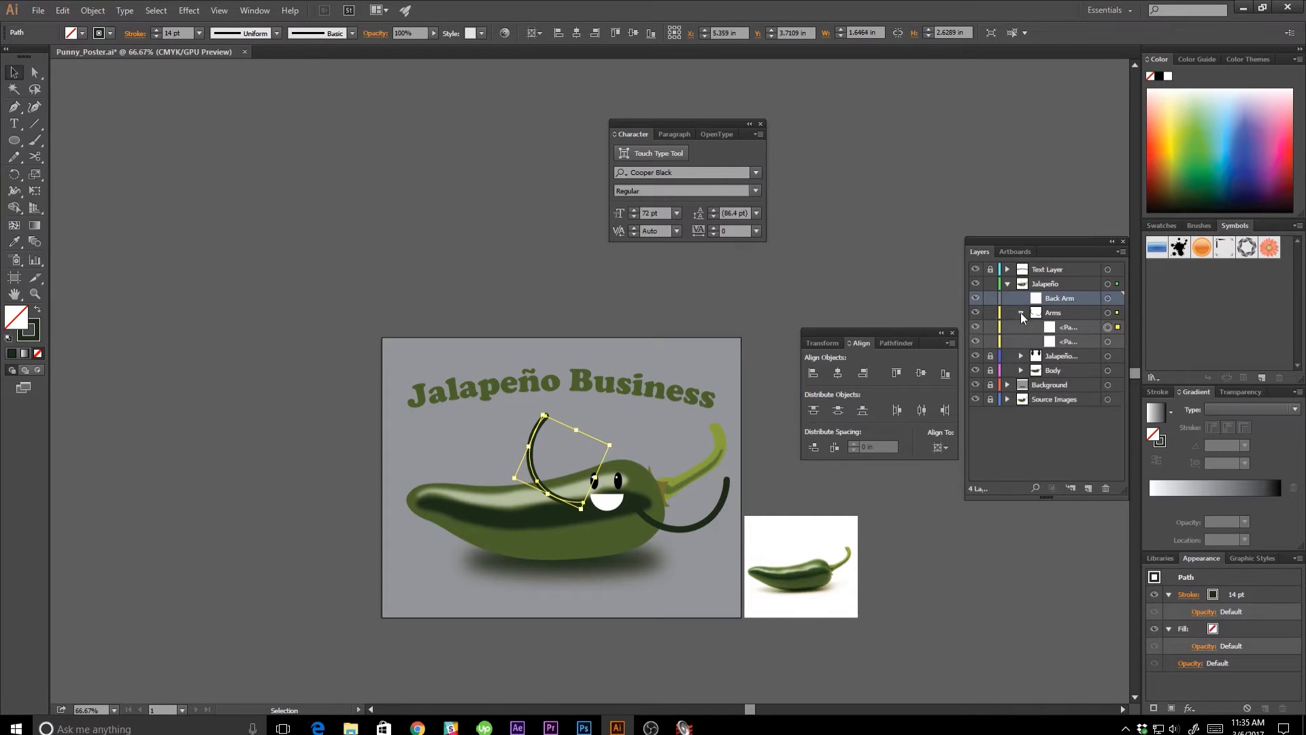
mouse_move(1070, 331)
mouse_down()
mouse_move(1051, 301)
mouse_move(1053, 345)
mouse_up()
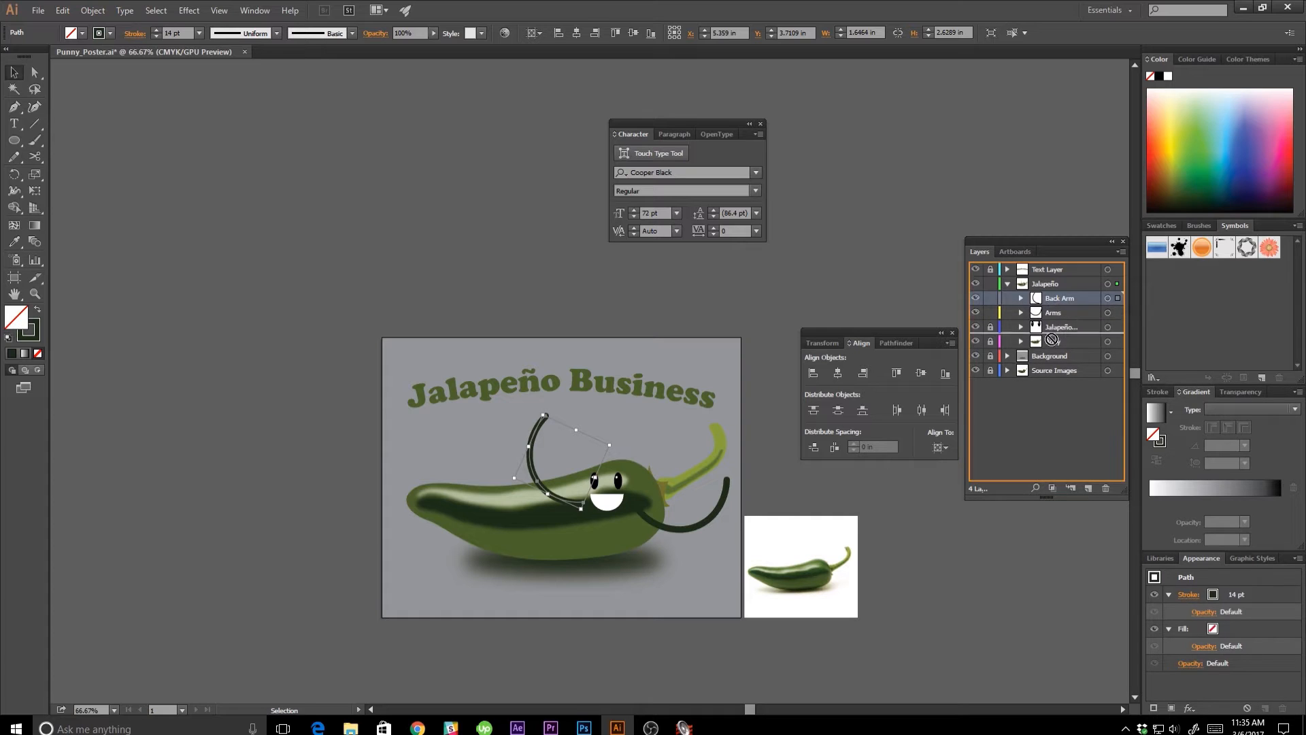
click(777, 479)
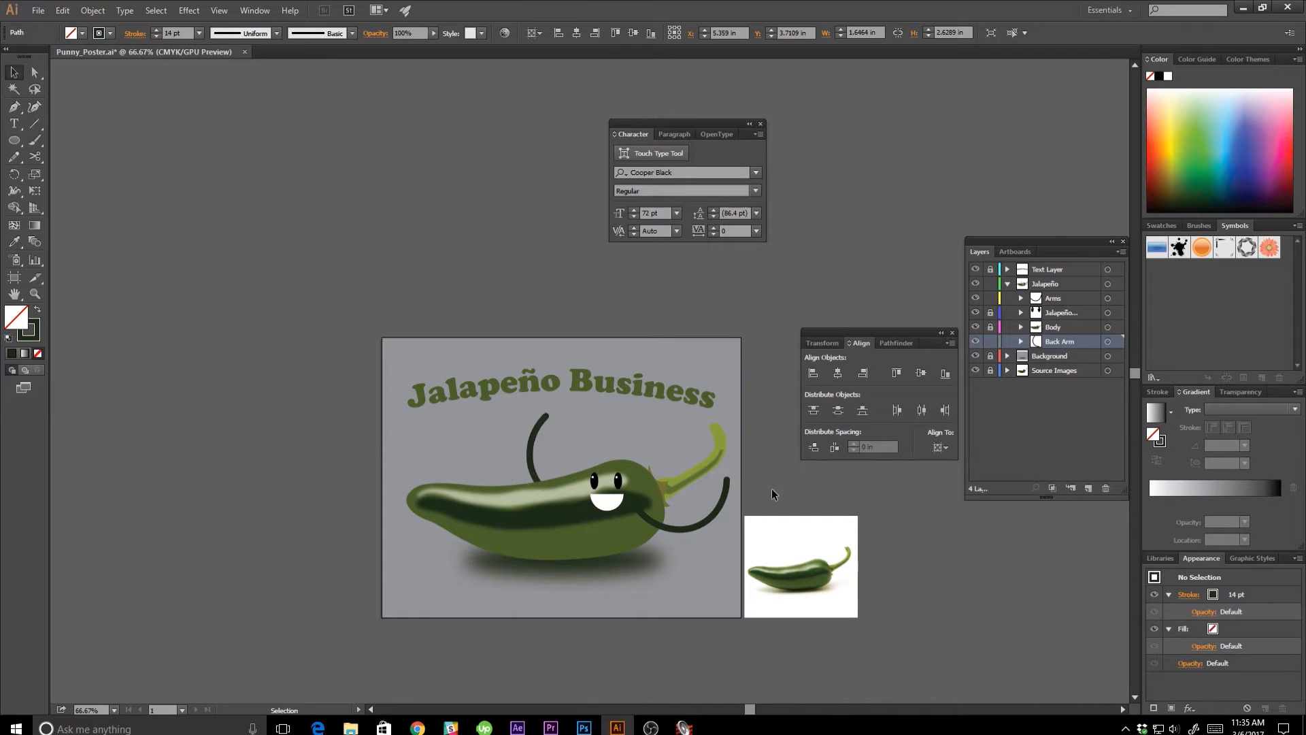
Shift the back arm slightly toward the face and deselect it.
drag(532, 469, 547, 469)
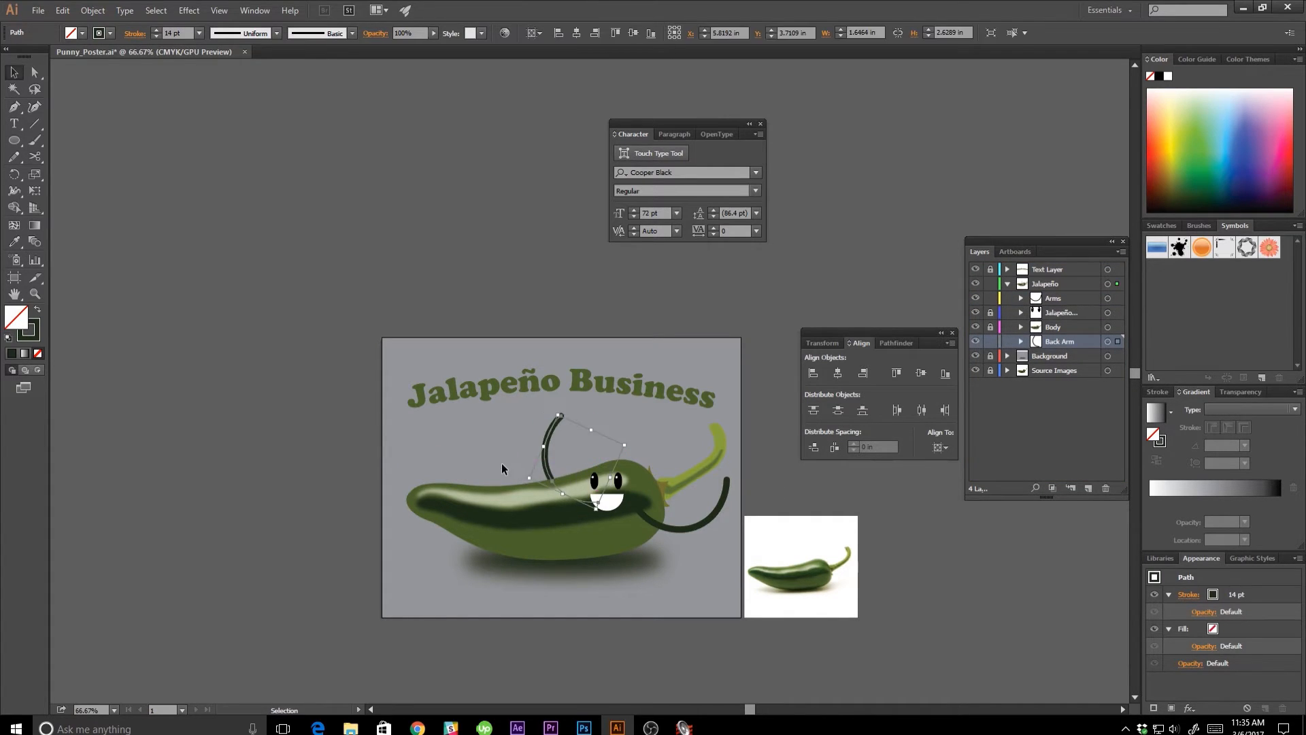
click(500, 471)
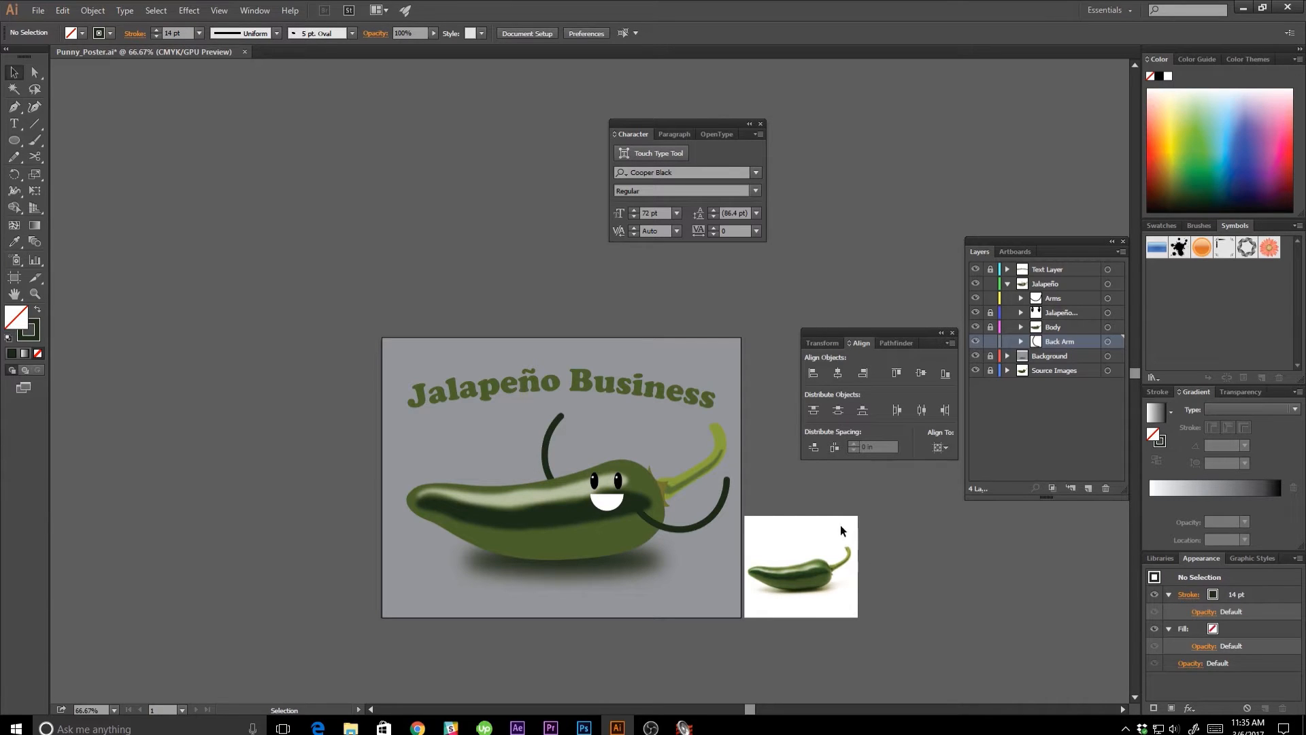
Draw an ellipse about 0.42 × 0.40 in on the Arms sublayer over the back arm's tip, as the base of a hand.
click(1061, 295)
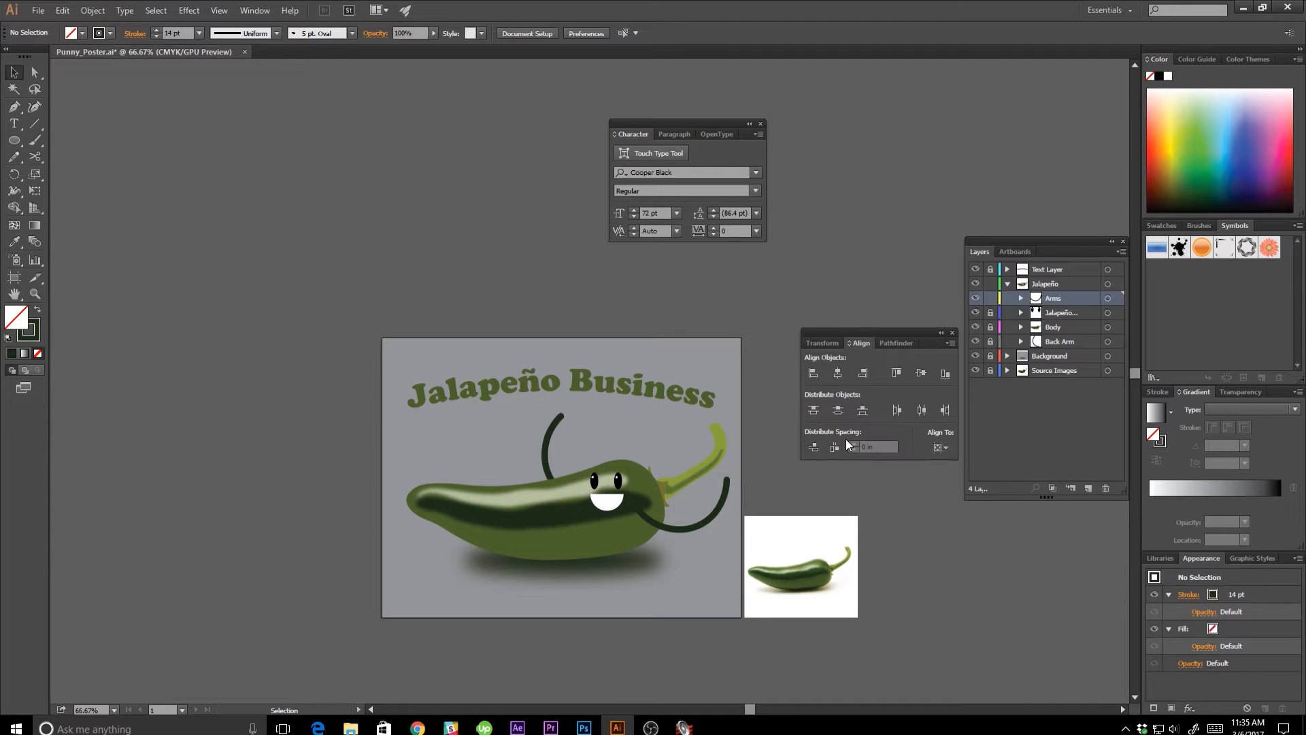
key(ctrl+plus)
key(ctrl+plus)
key(ctrl+plus)
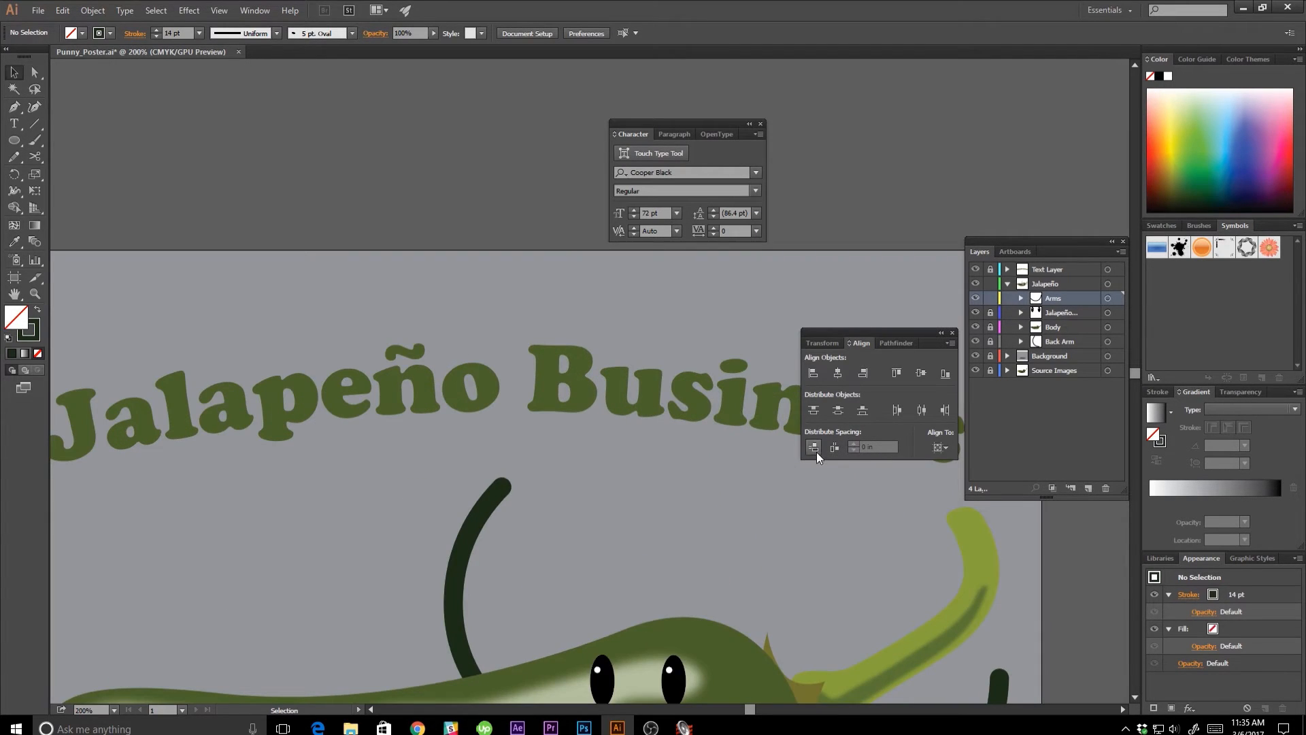
drag(548, 544, 612, 580)
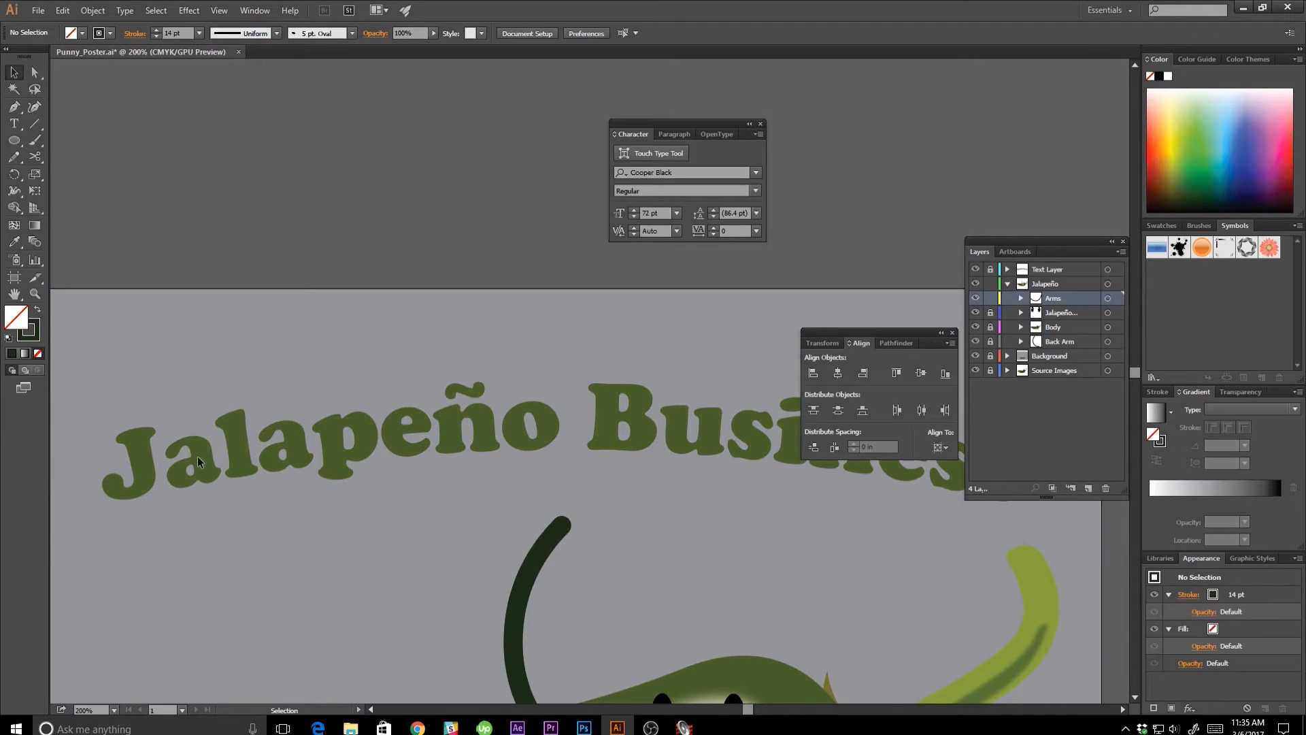
click(14, 140)
mouse_move(548, 496)
mouse_down()
mouse_move(603, 535)
mouse_move(590, 537)
mouse_up()
key(ctrl+=)
key(ctrl+=)
key(v)
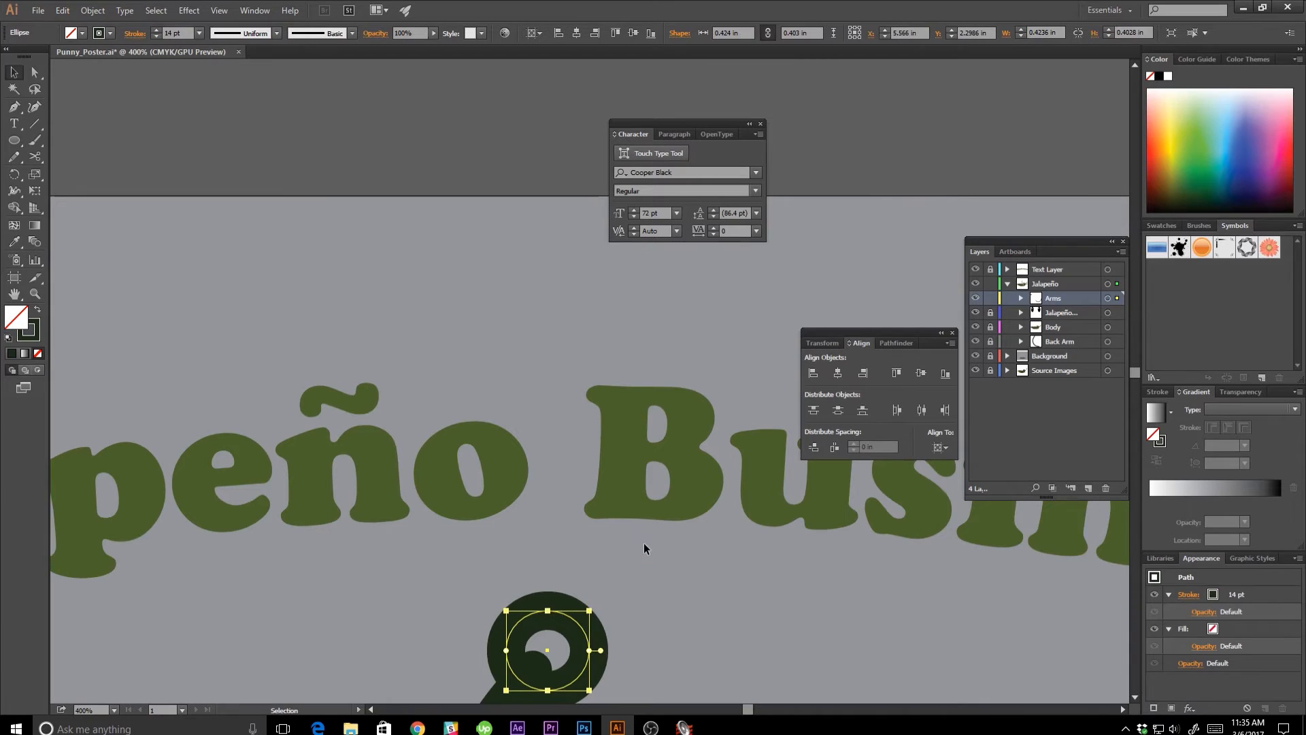
Swap the hand ellipse's fill and stroke so it becomes a solid dark green palm without an outline, and deselect it.
click(35, 311)
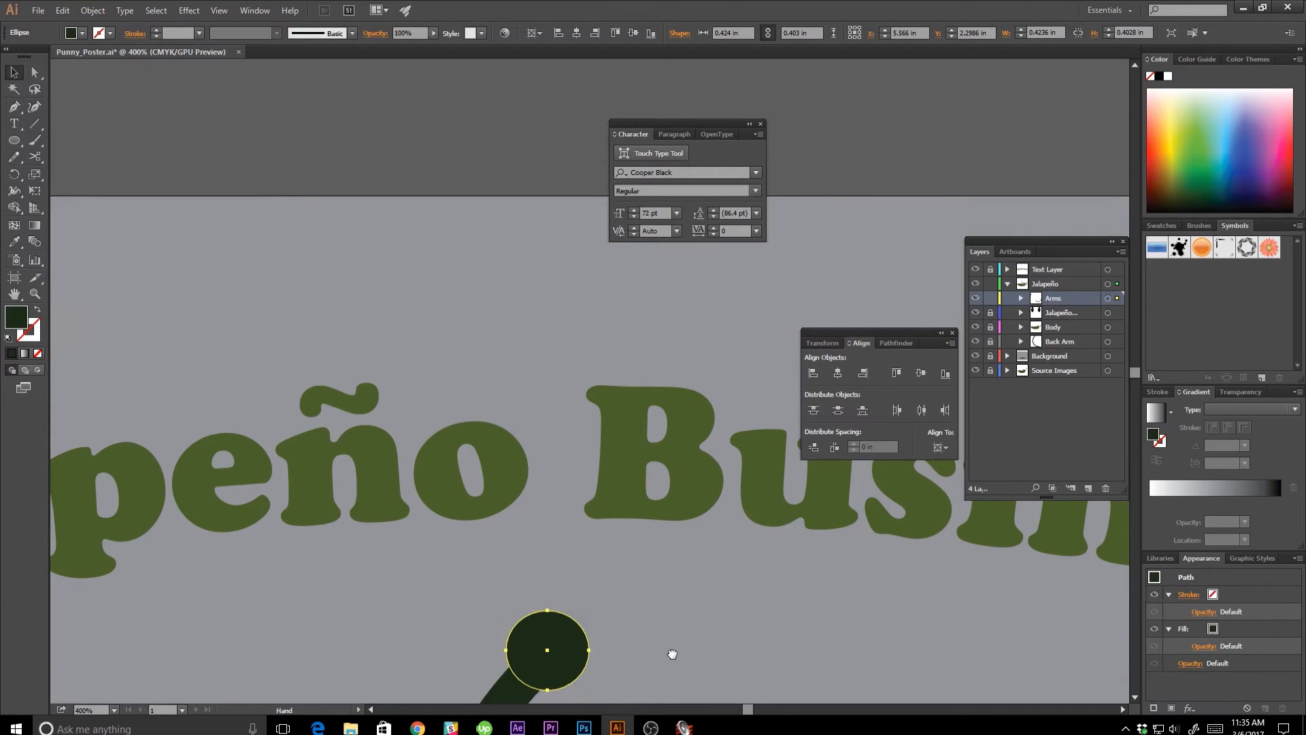
scroll(671, 653, down, 5)
click(649, 592)
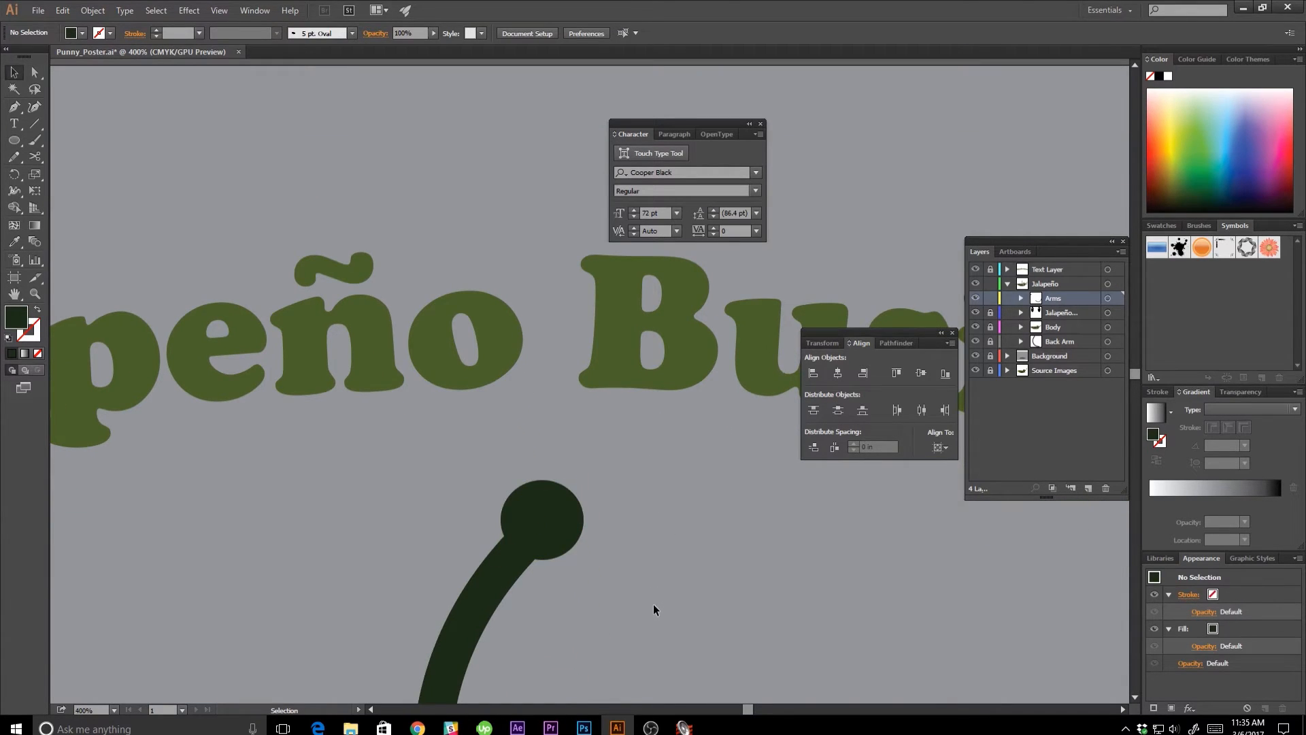
Draw four small circles about 0.09 to 0.10 in wide around the palm as three fingertips and a thumb tip.
key(l)
drag(529, 400, 632, 454)
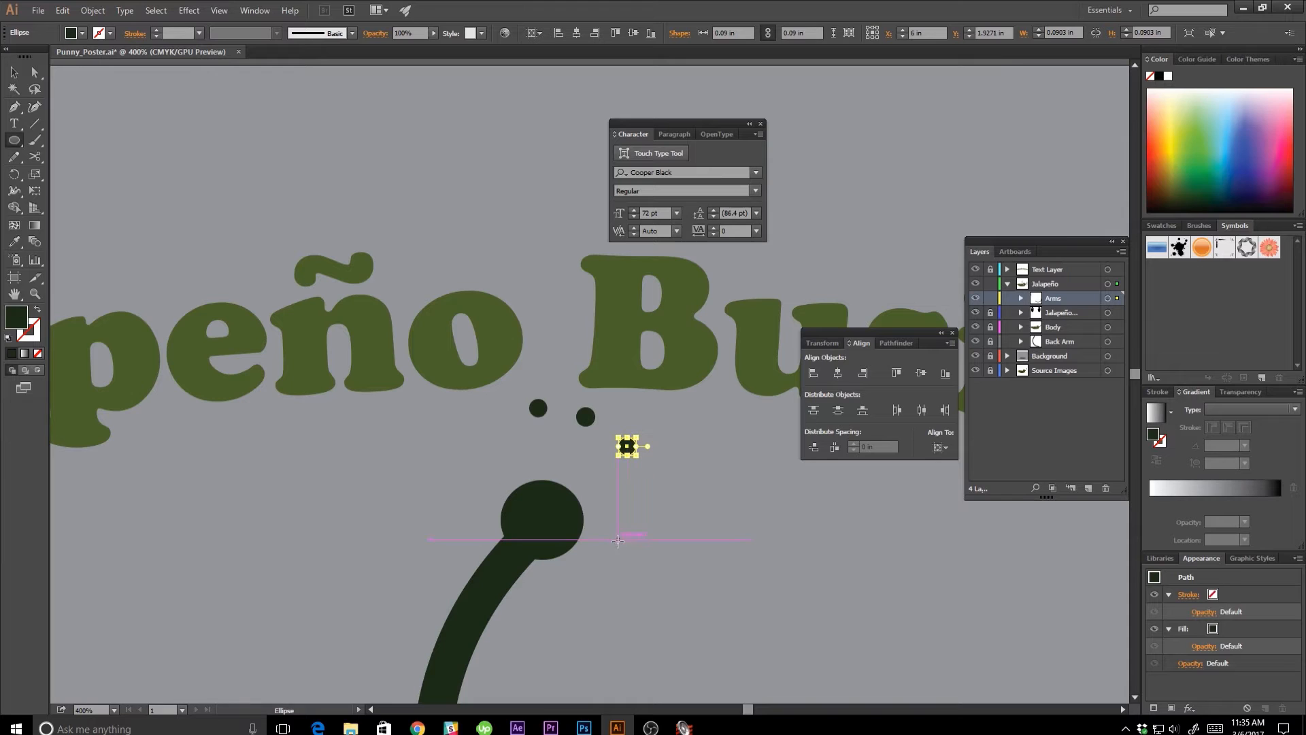
drag(623, 538, 639, 559)
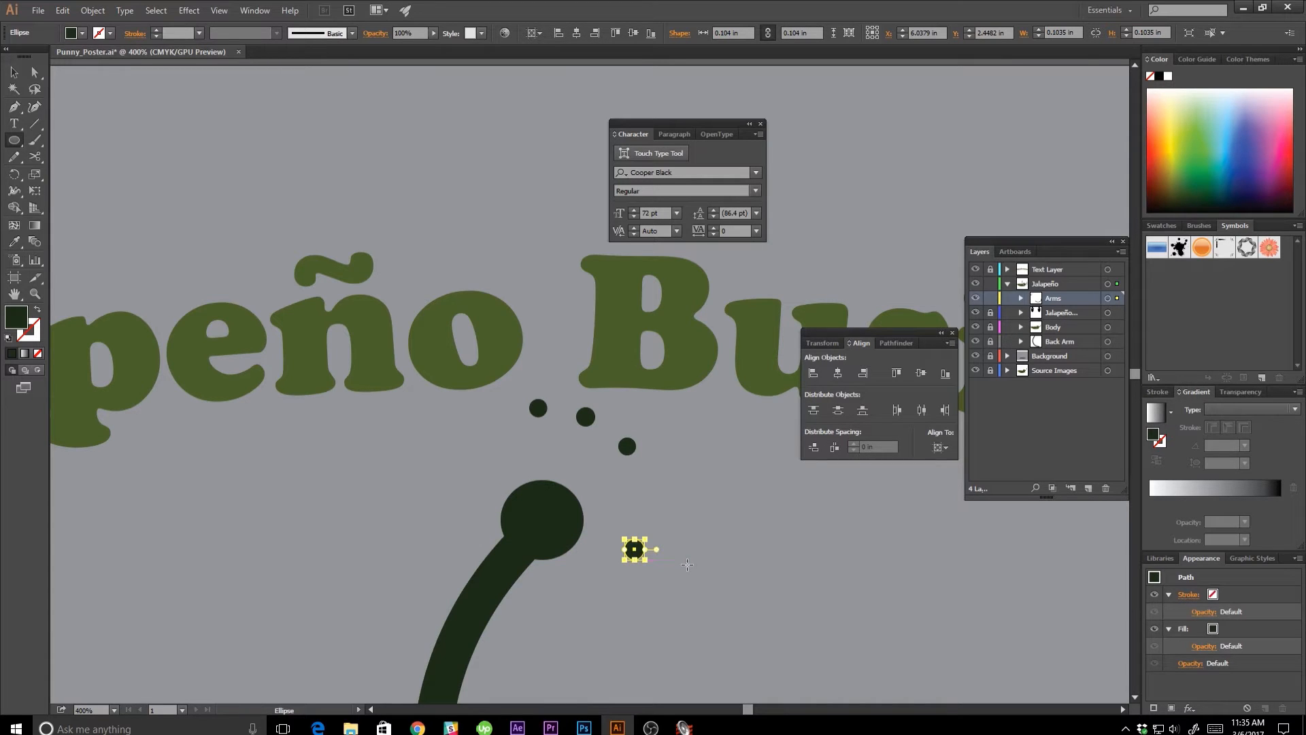
Draw a slightly curved Pen path between the palm and the first fingertip as a finger.
key(p)
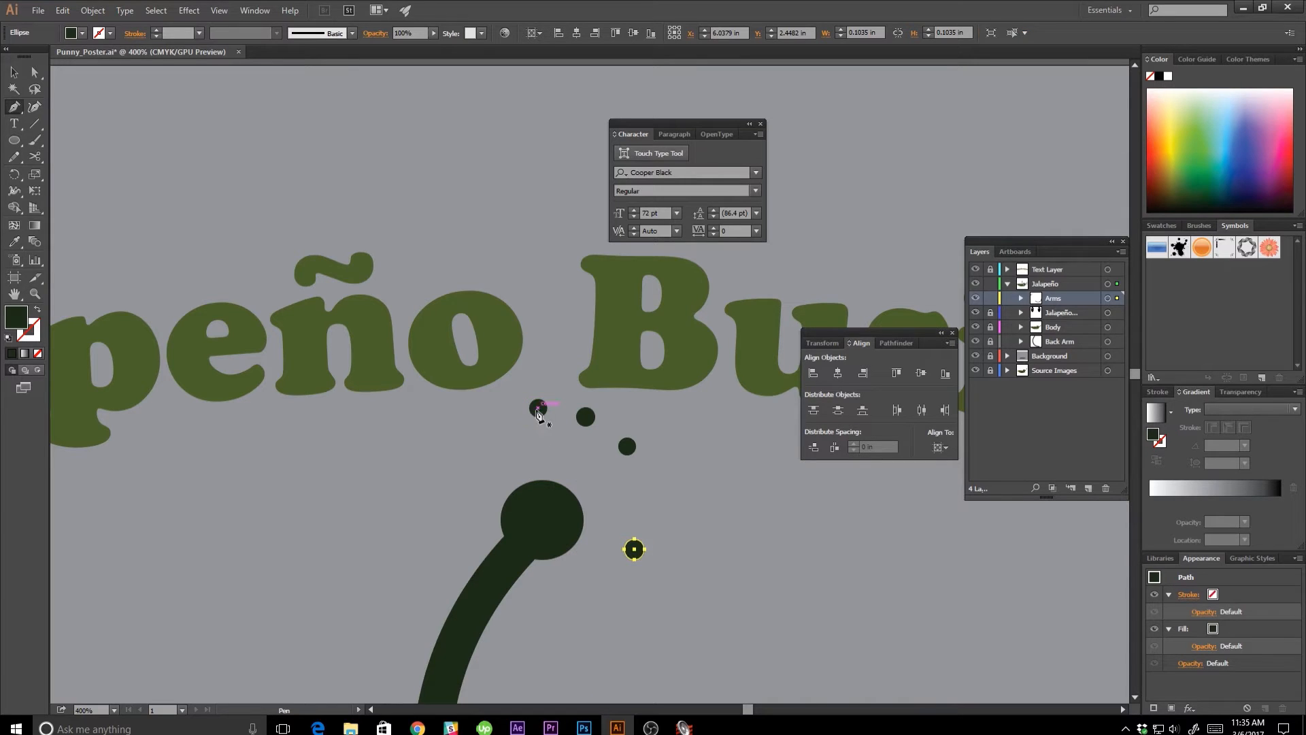
drag(531, 494, 538, 530)
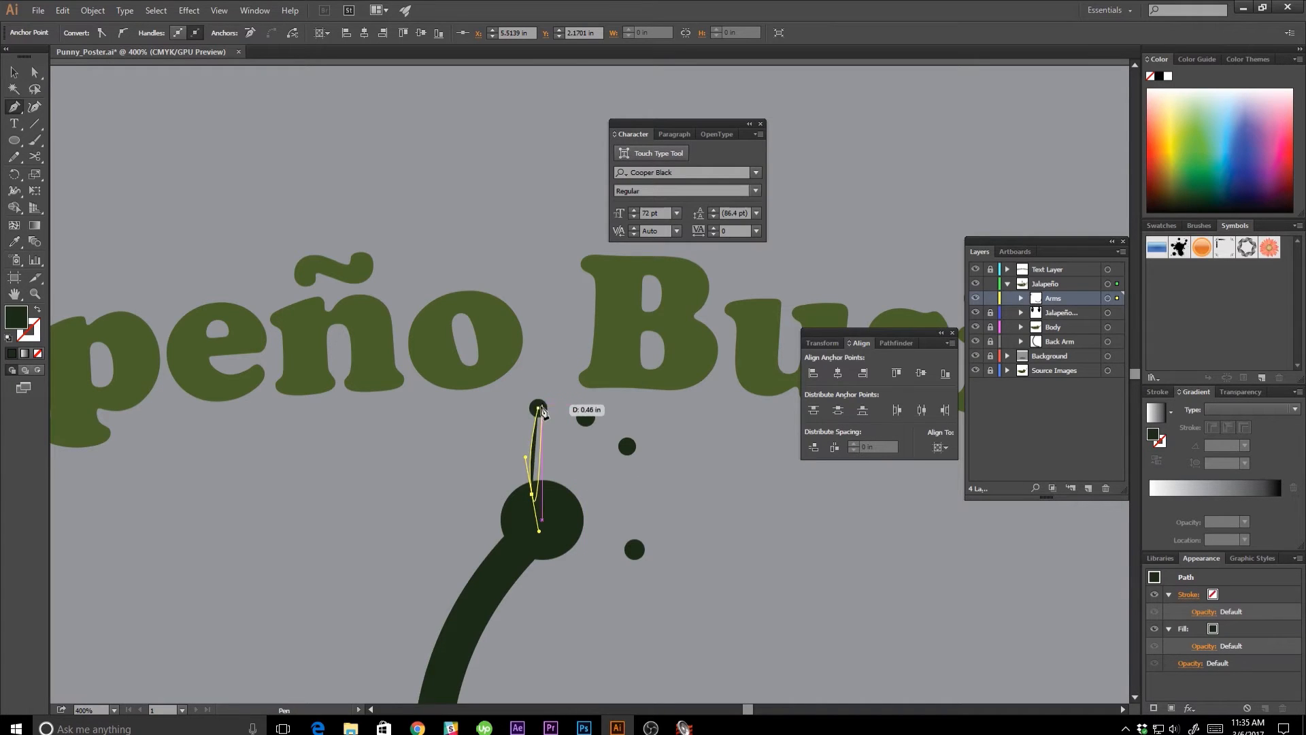
ctrl+click(661, 494)
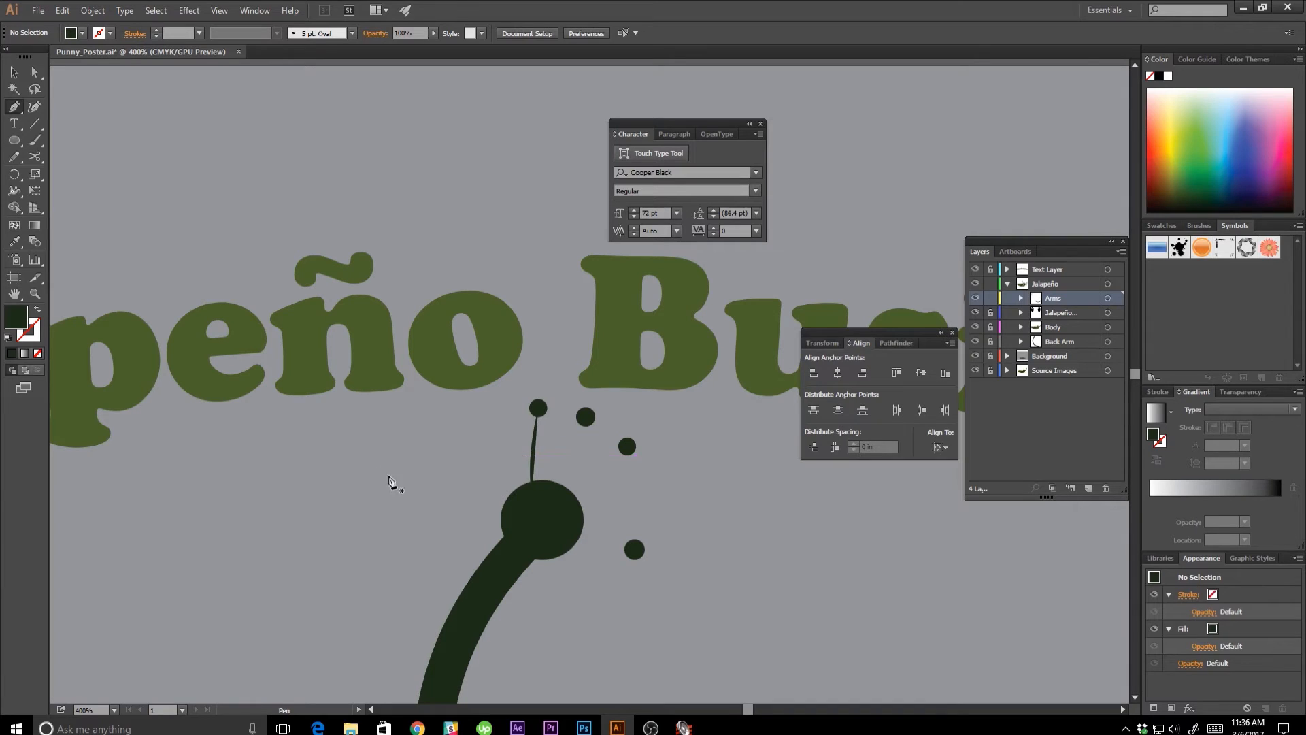
Swap the first finger path's fill and stroke and set its stroke weight to 5 pt.
key(v)
click(535, 455)
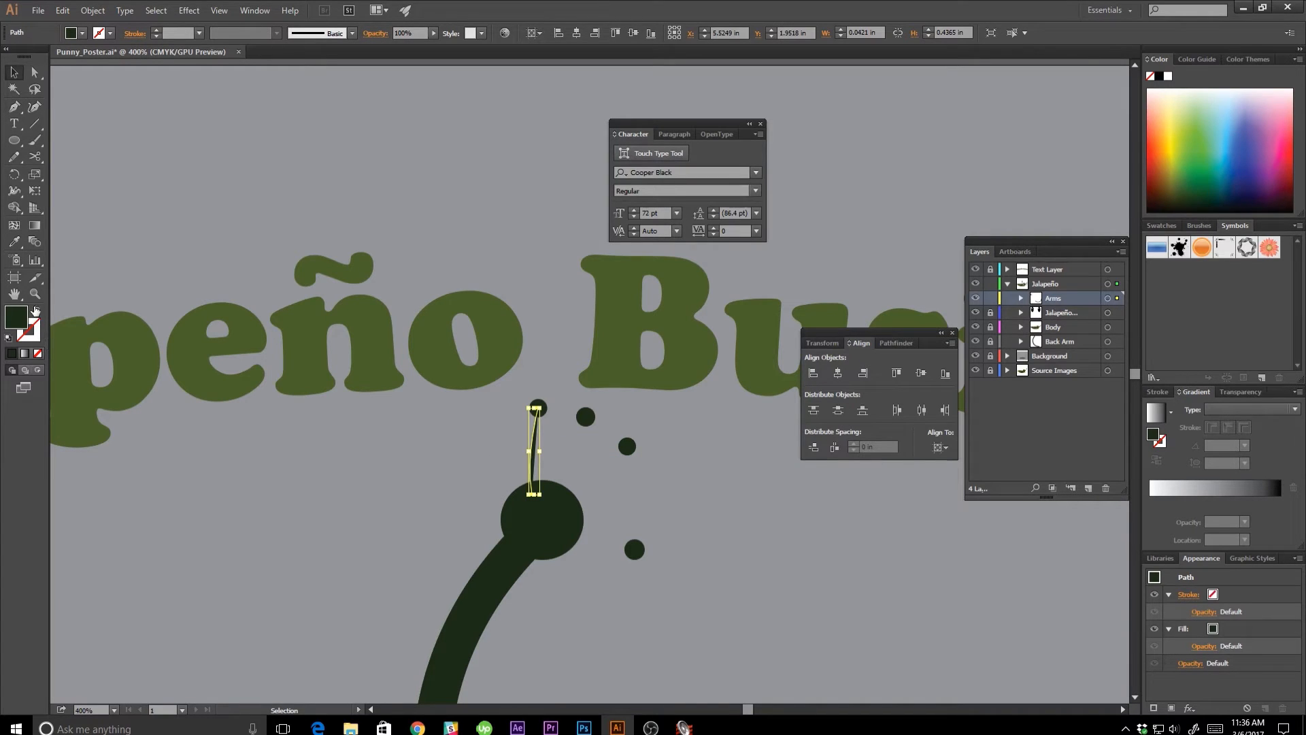
click(36, 311)
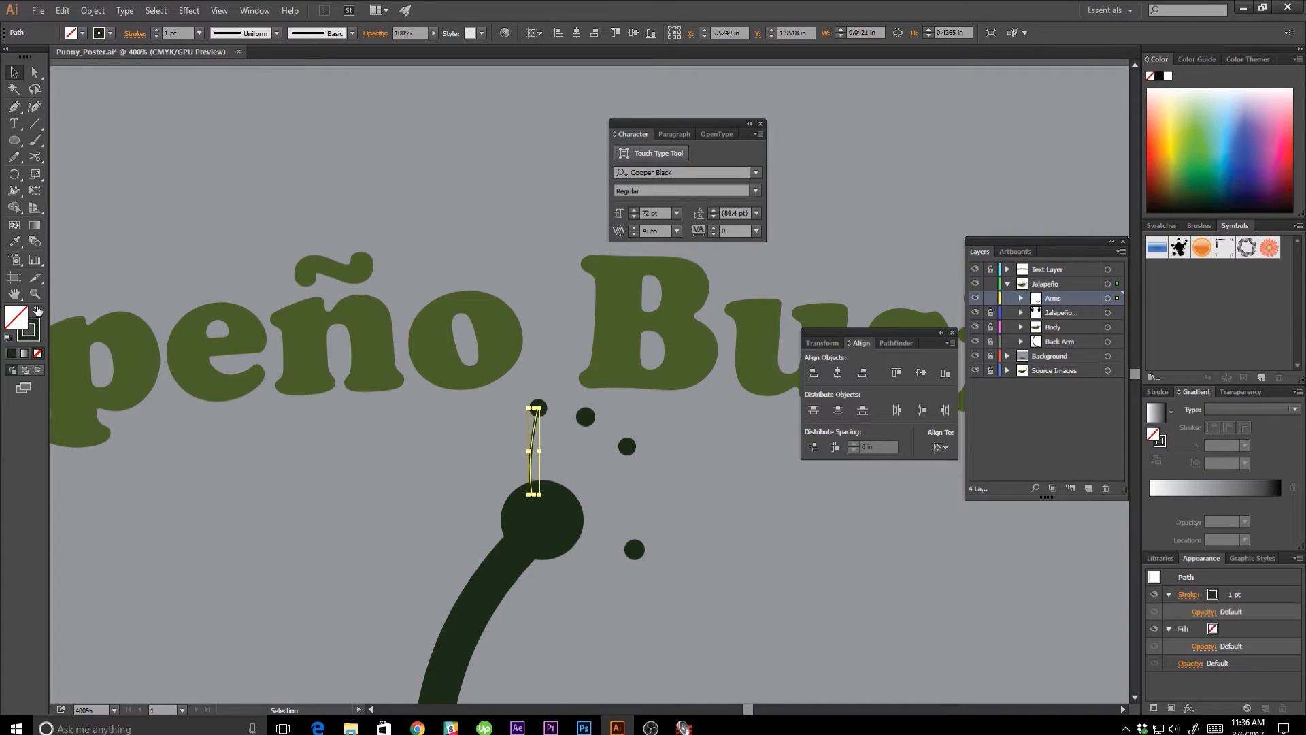
click(156, 29)
click(156, 30)
click(155, 30)
click(155, 30)
click(155, 30)
click(155, 29)
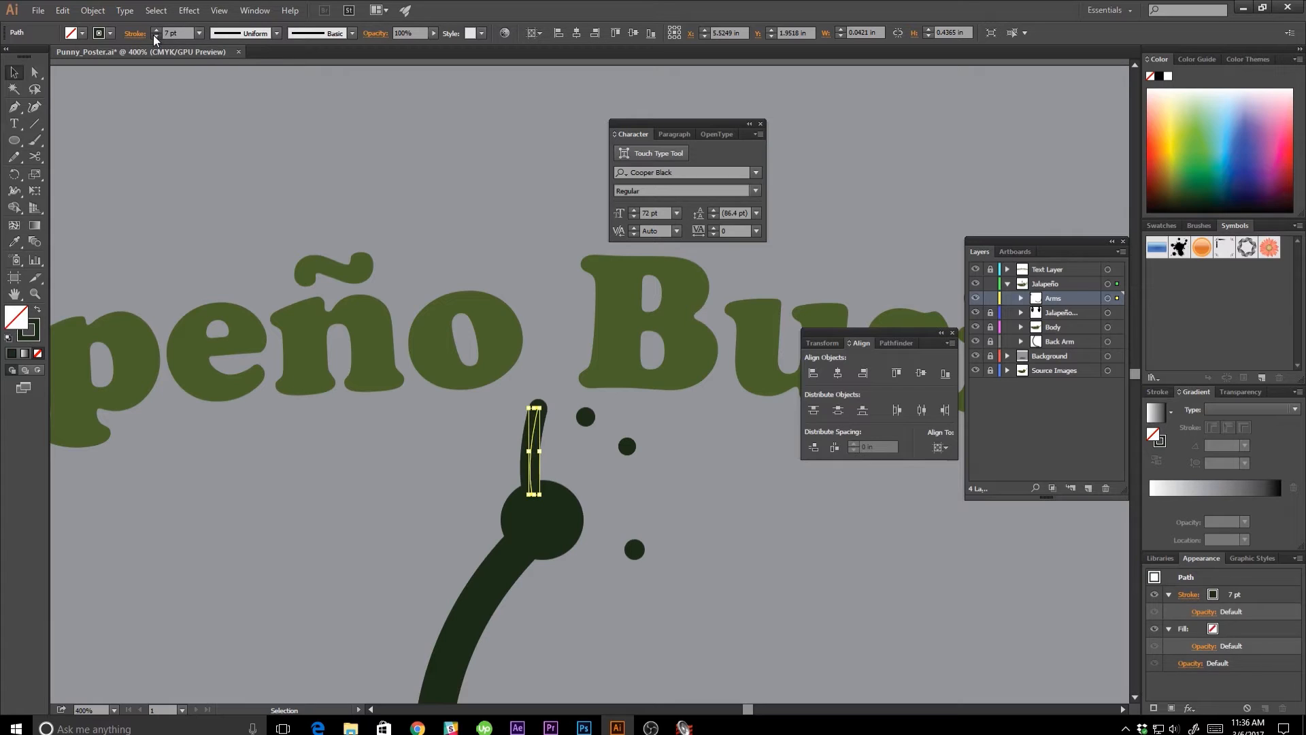
click(155, 37)
click(154, 36)
click(154, 37)
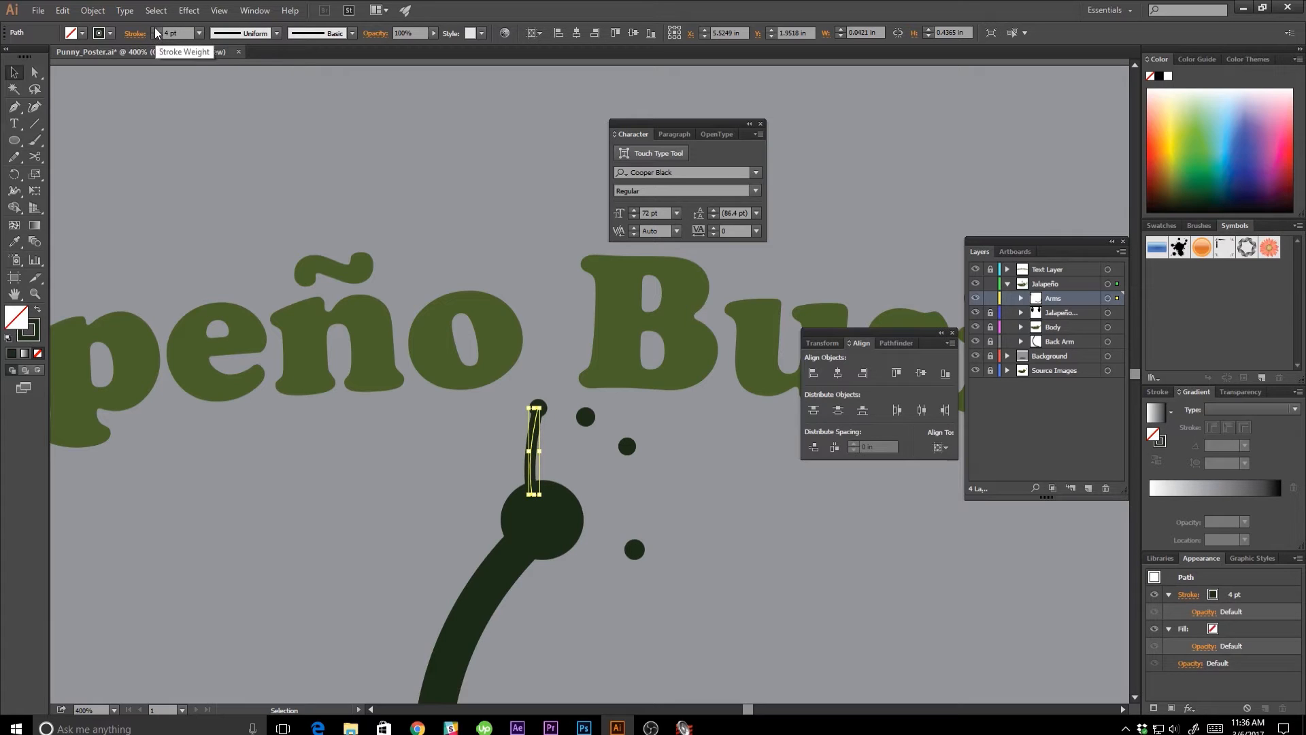
click(156, 30)
click(361, 441)
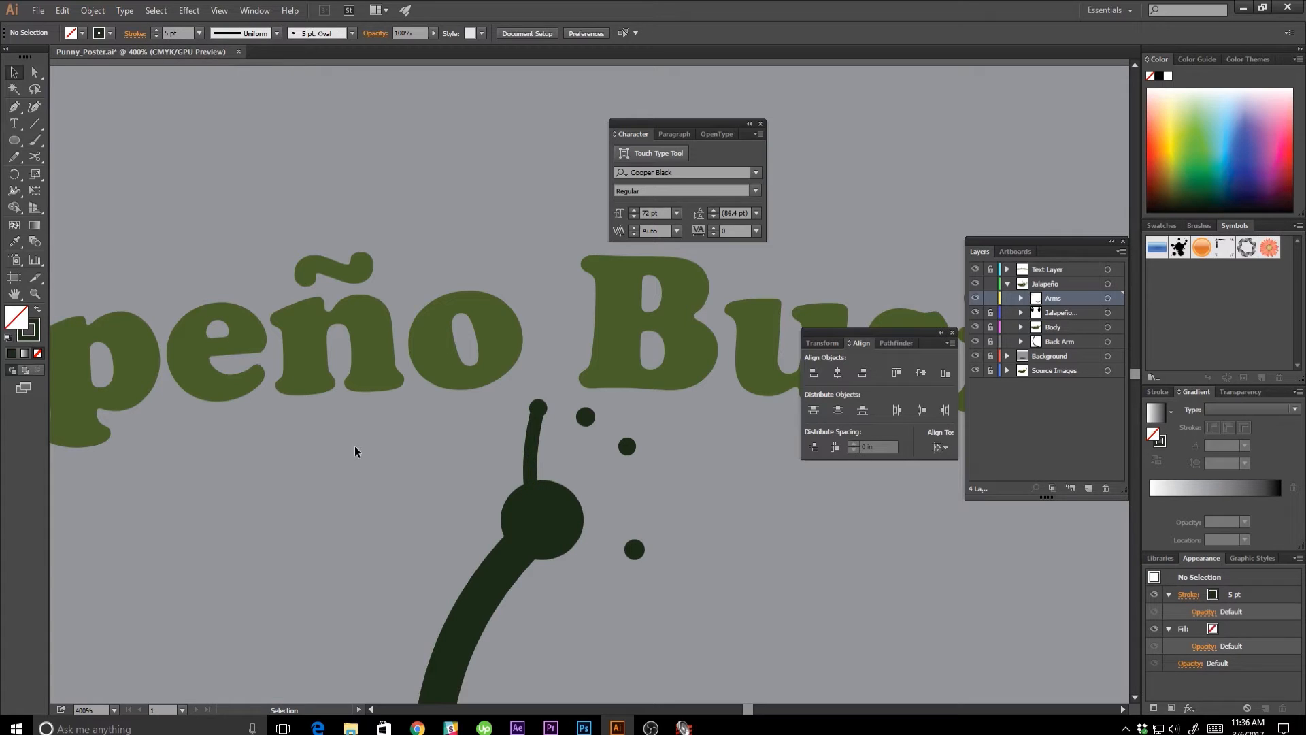
Draw curved 5 pt Pen strokes from the two remaining fingertips and the thumb tip into the palm.
key(p)
click(585, 416)
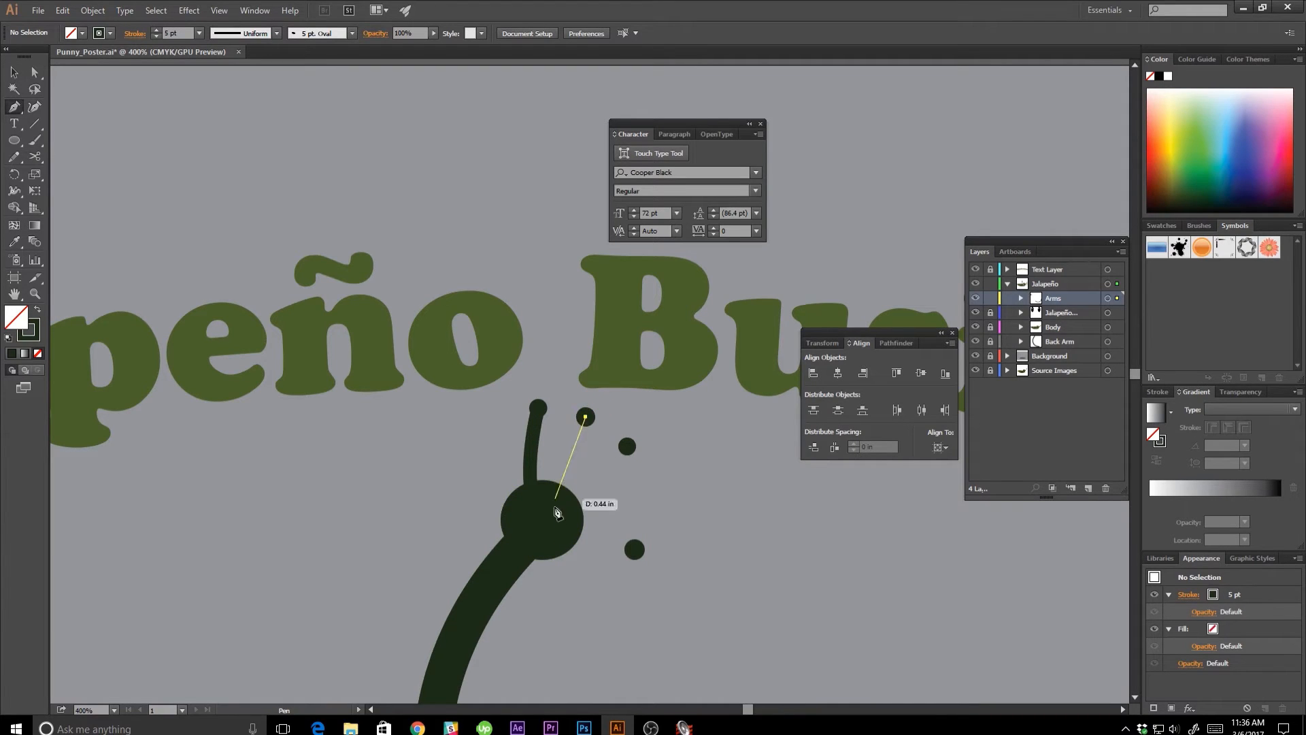
drag(547, 498, 541, 549)
ctrl+click(657, 478)
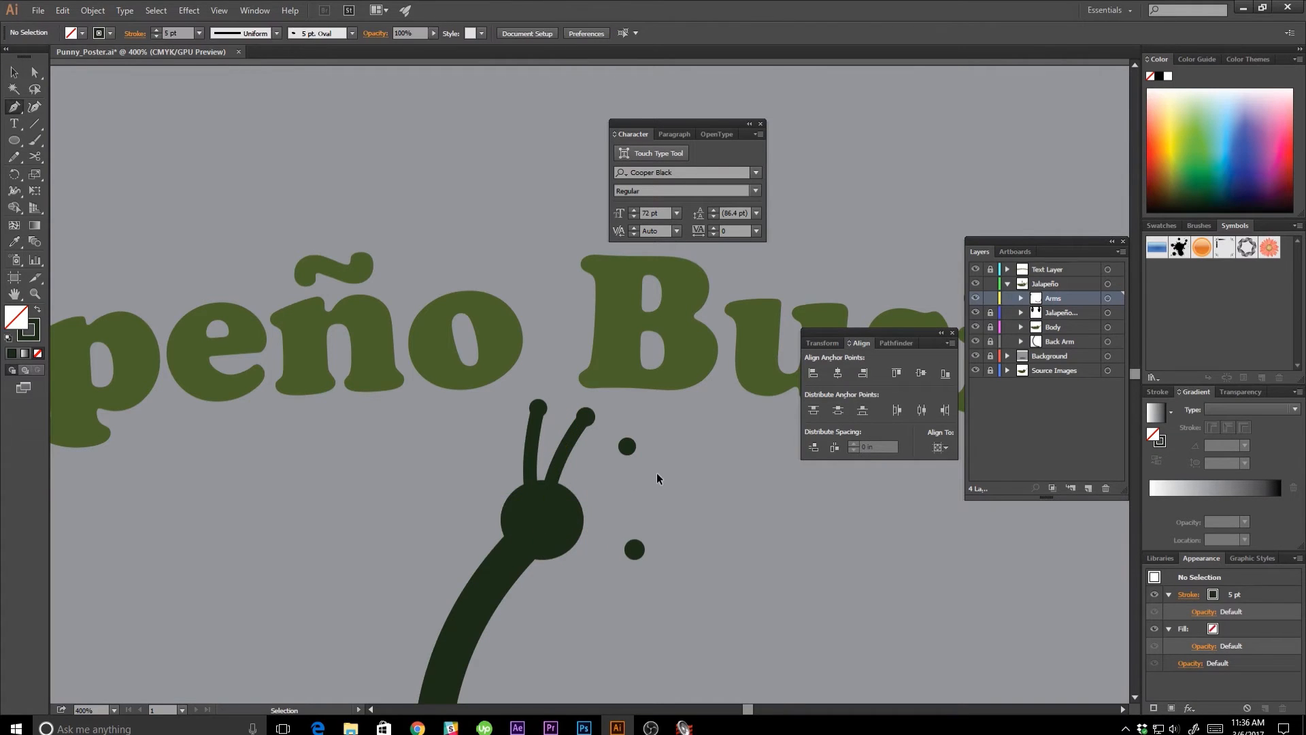
click(626, 446)
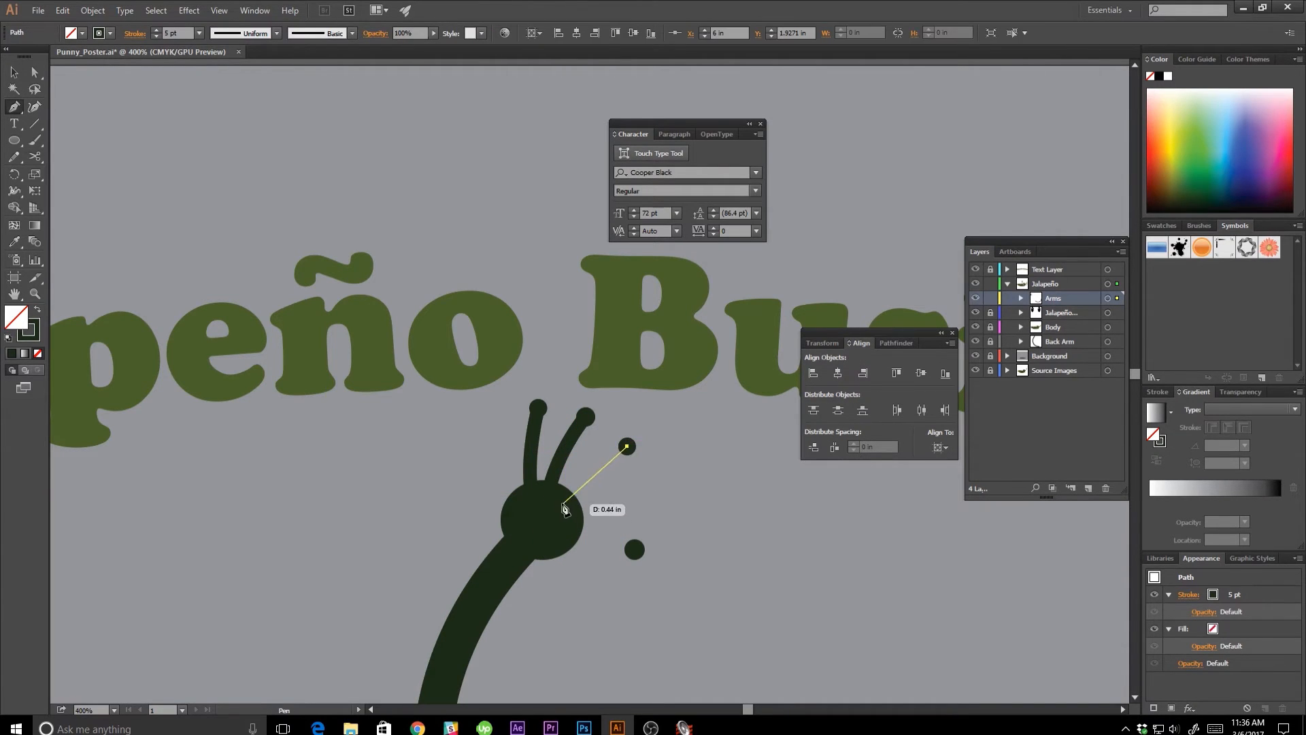
drag(565, 508, 552, 543)
ctrl+click(659, 537)
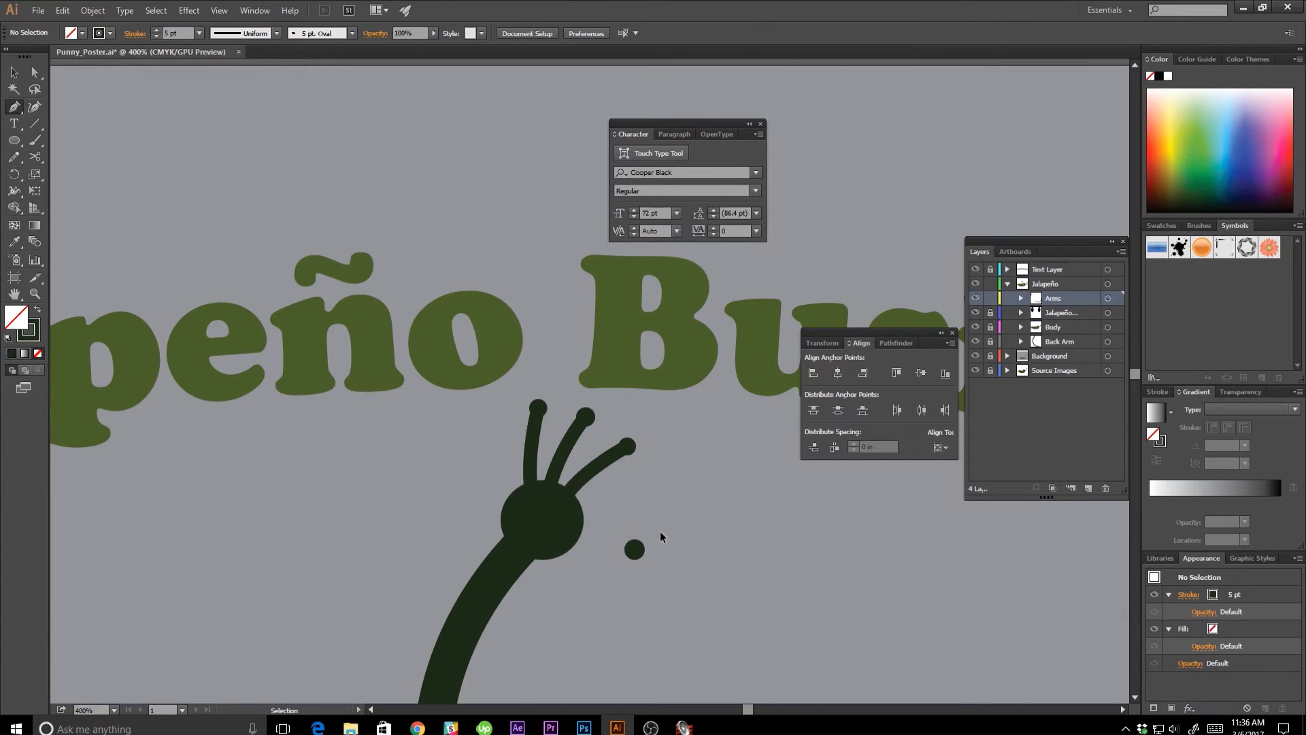
click(635, 549)
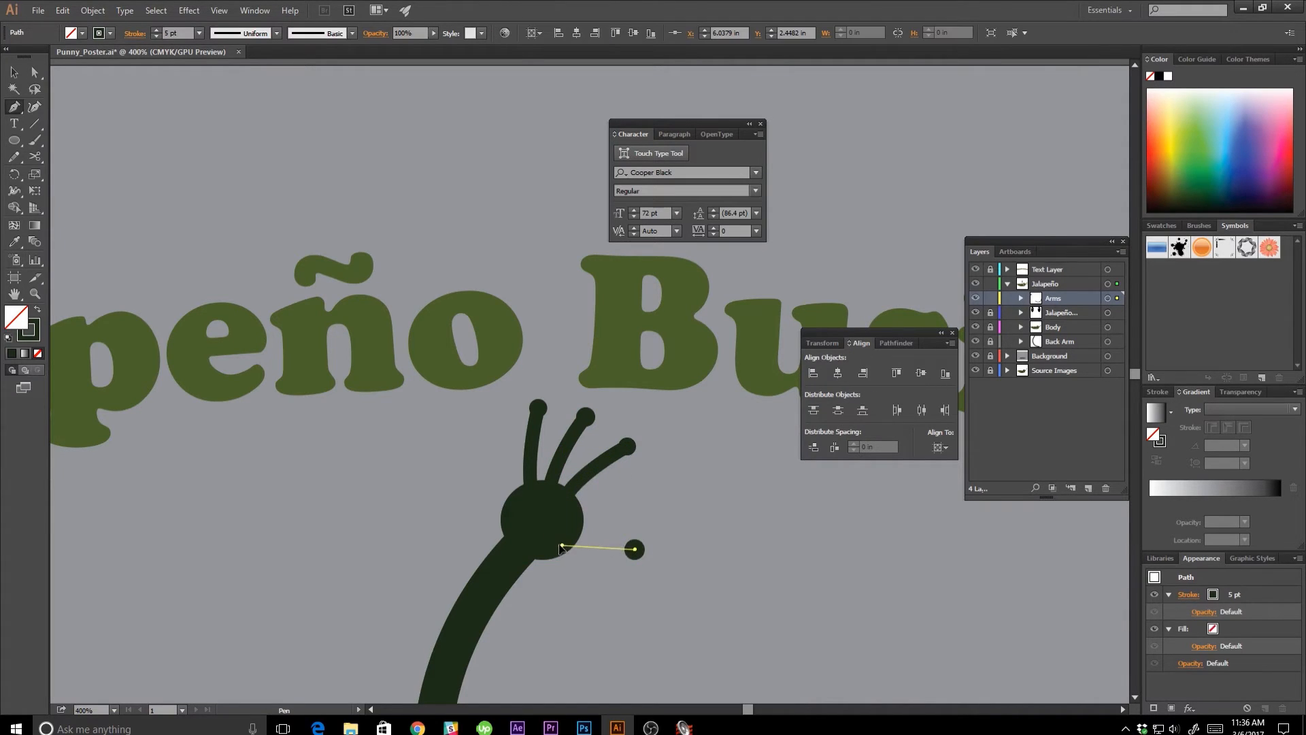
drag(559, 547, 537, 533)
ctrl+click(708, 523)
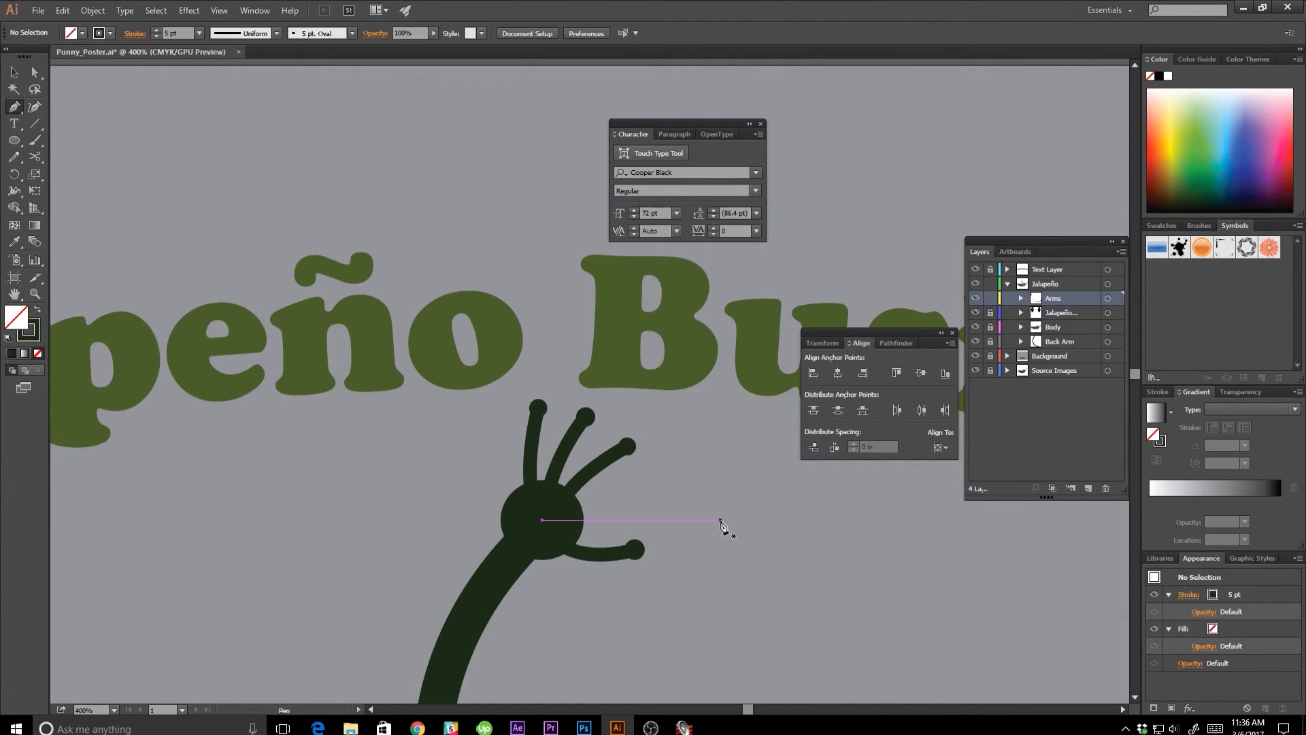
Shrink the palm ellipse toward the thumb side so it suits the arm's width, and deselect it.
key(ctrl+minus)
key(ctrl+minus)
key(ctrl+minus)
key(ctrl+minus)
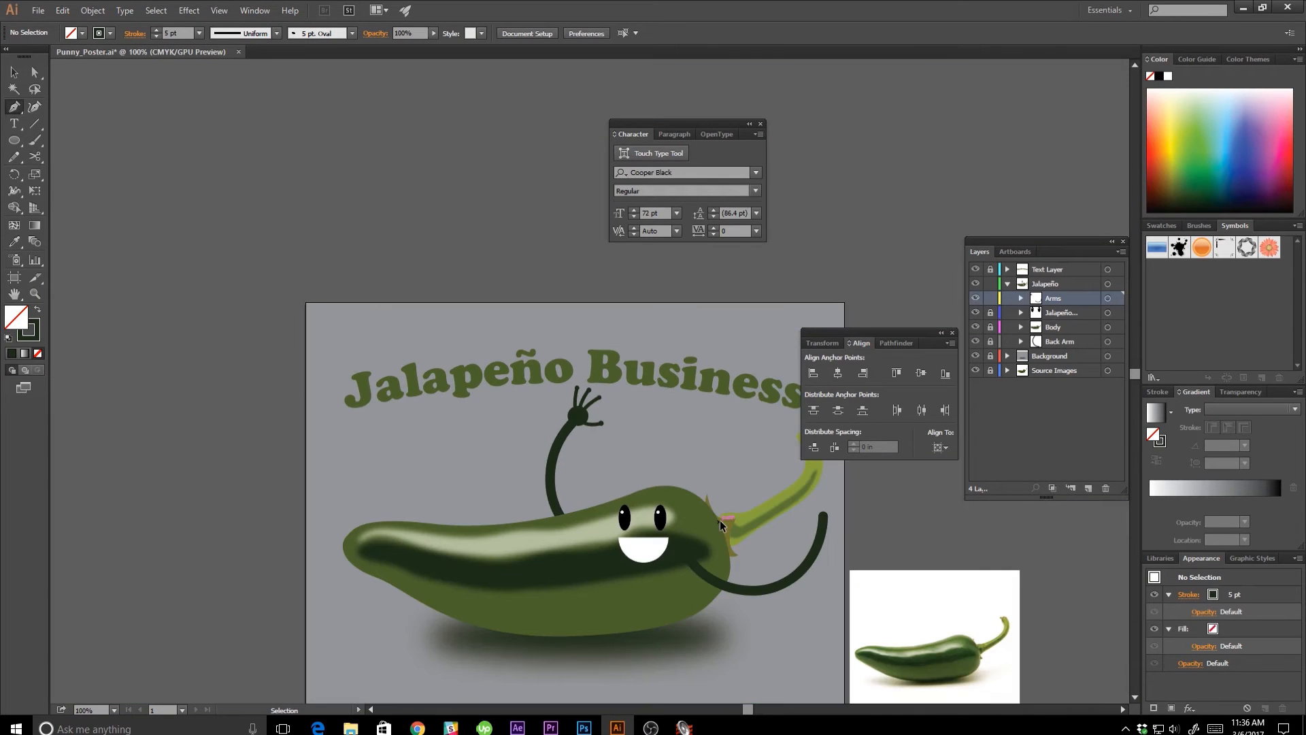
key(ctrl+plus)
key(ctrl+plus)
key(ctrl+plus)
key(ctrl+plus)
key(ctrl+plus)
key(v)
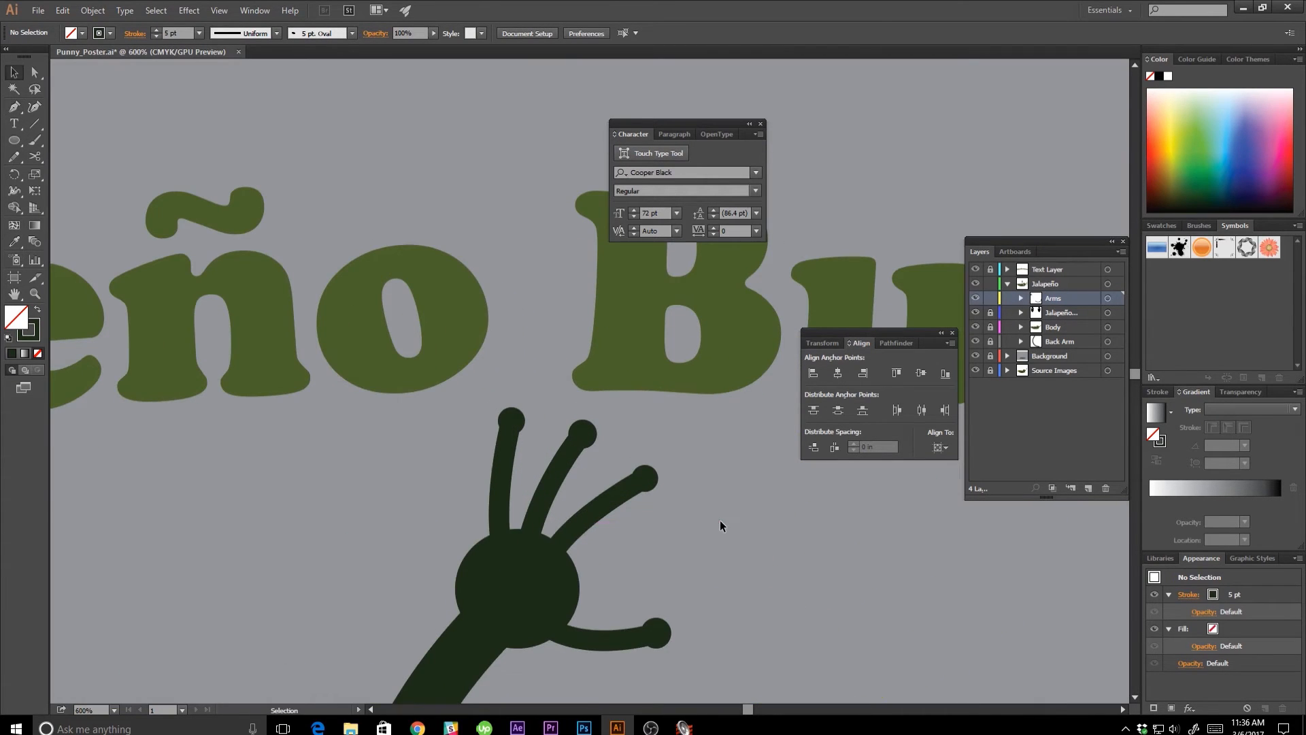
drag(651, 595, 691, 472)
click(494, 468)
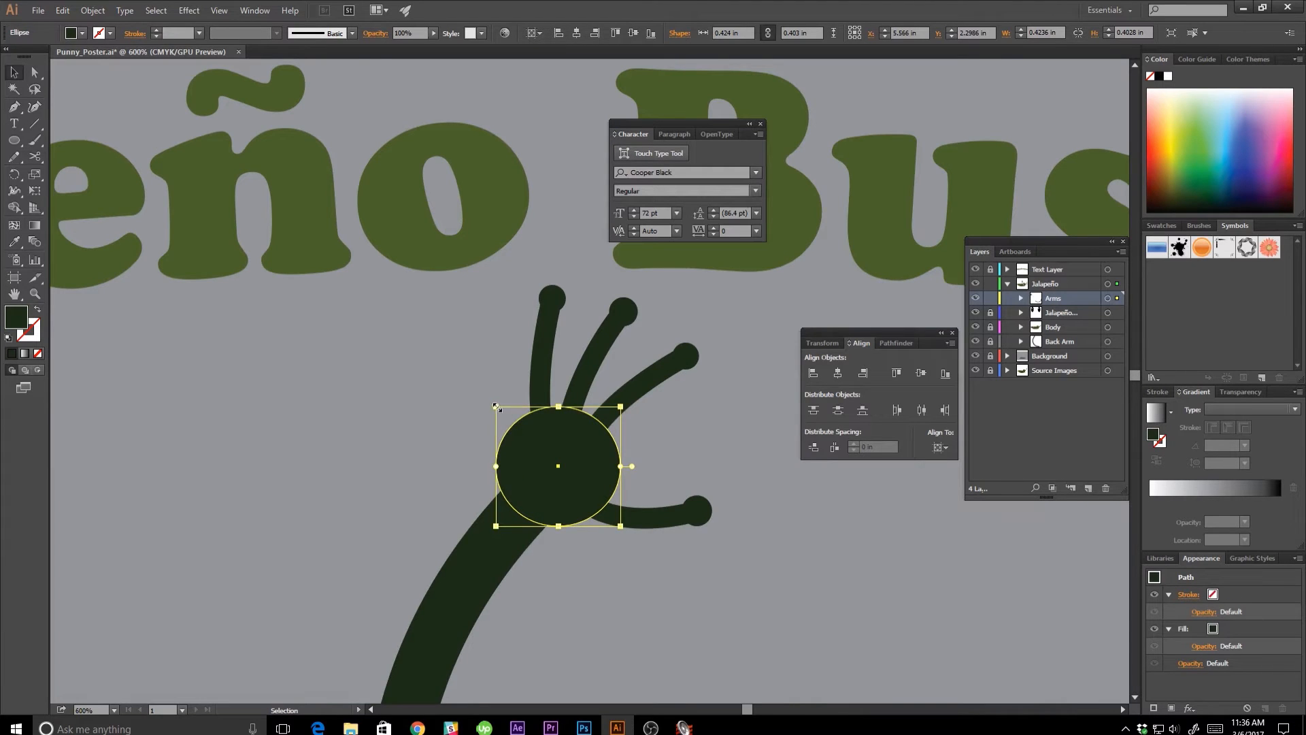
drag(495, 406, 584, 444)
click(657, 451)
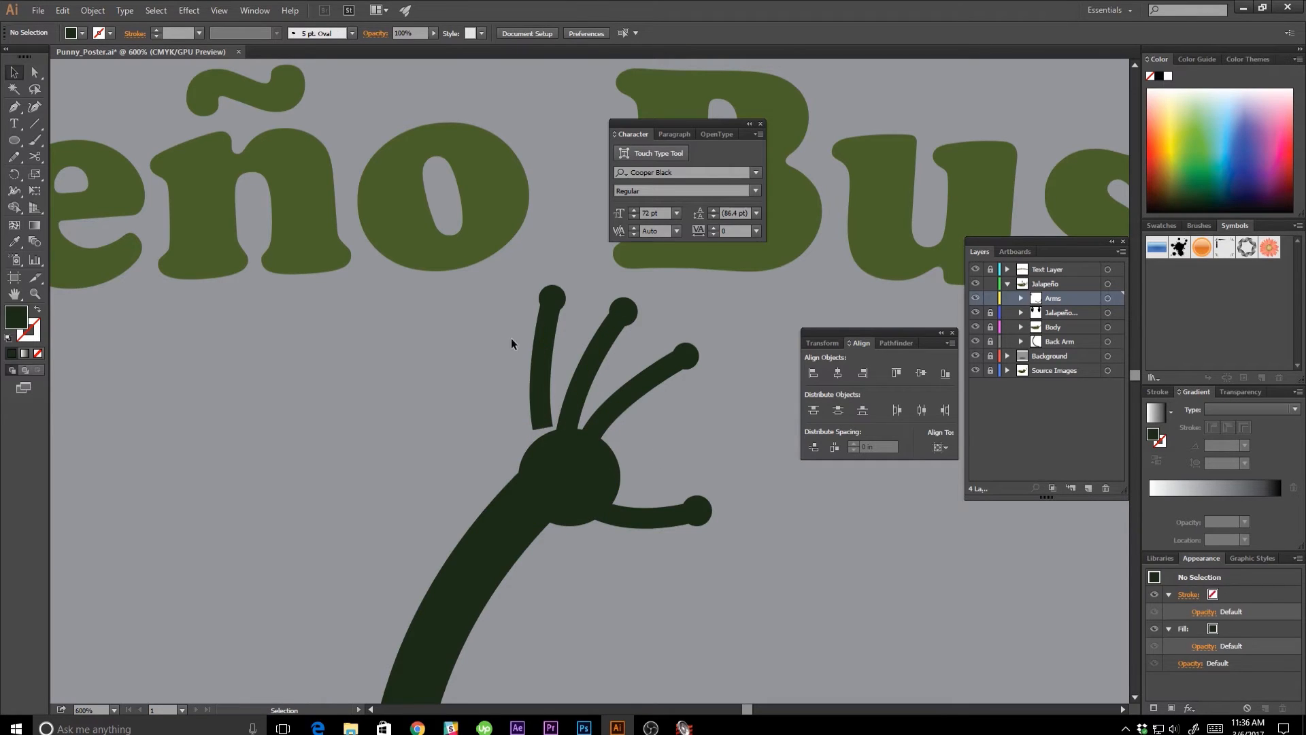
Move the three upper fingers with their tips down so they reconnect with the smaller palm.
click(650, 374)
click(516, 280)
click(635, 375)
drag(635, 376, 641, 417)
click(736, 447)
drag(775, 607, 757, 569)
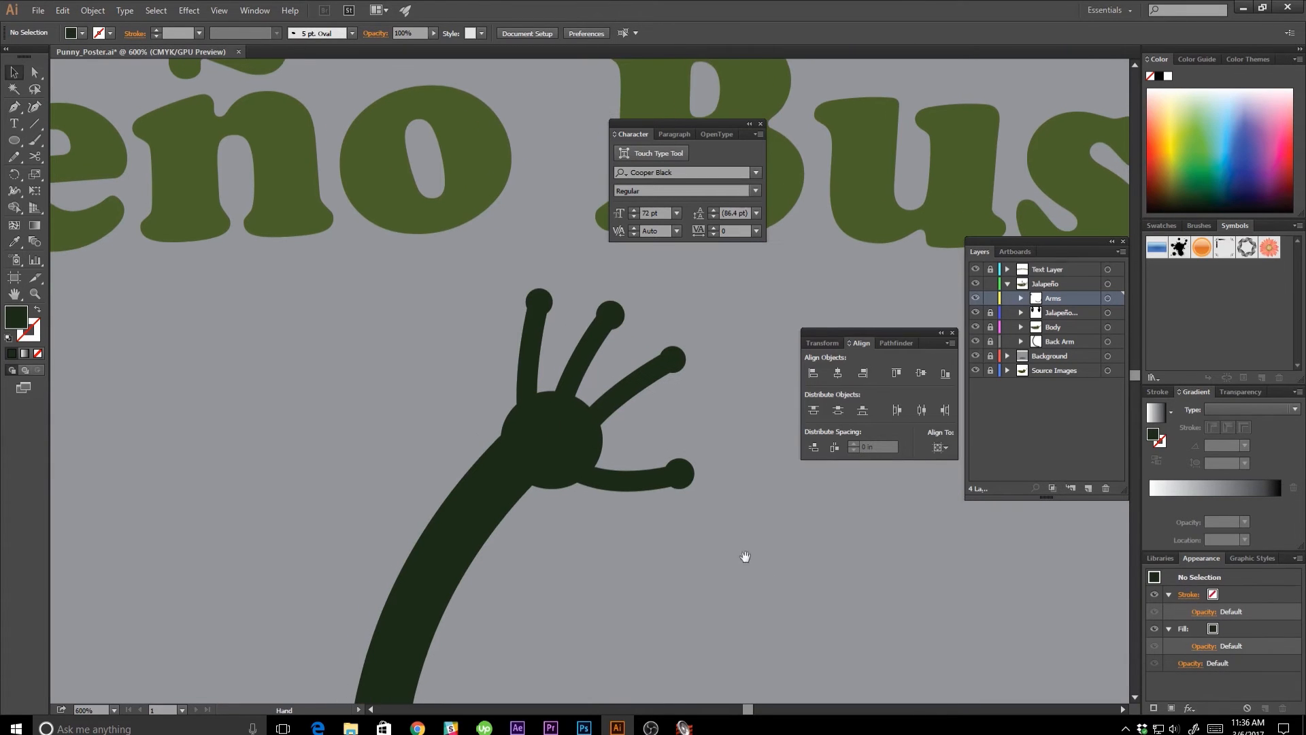
Move the thumb stroke and its tip closer in toward the palm.
click(558, 447)
click(664, 481)
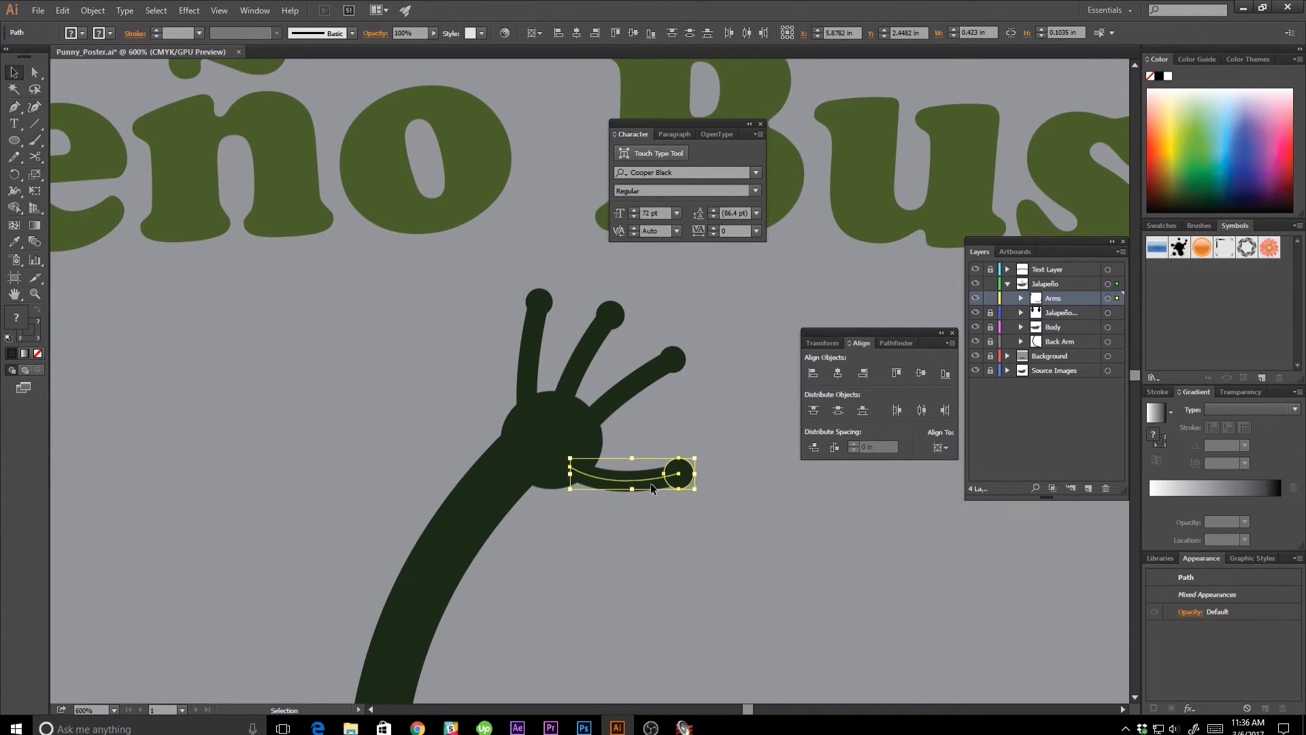
click(635, 447)
drag(700, 485, 669, 470)
click(616, 546)
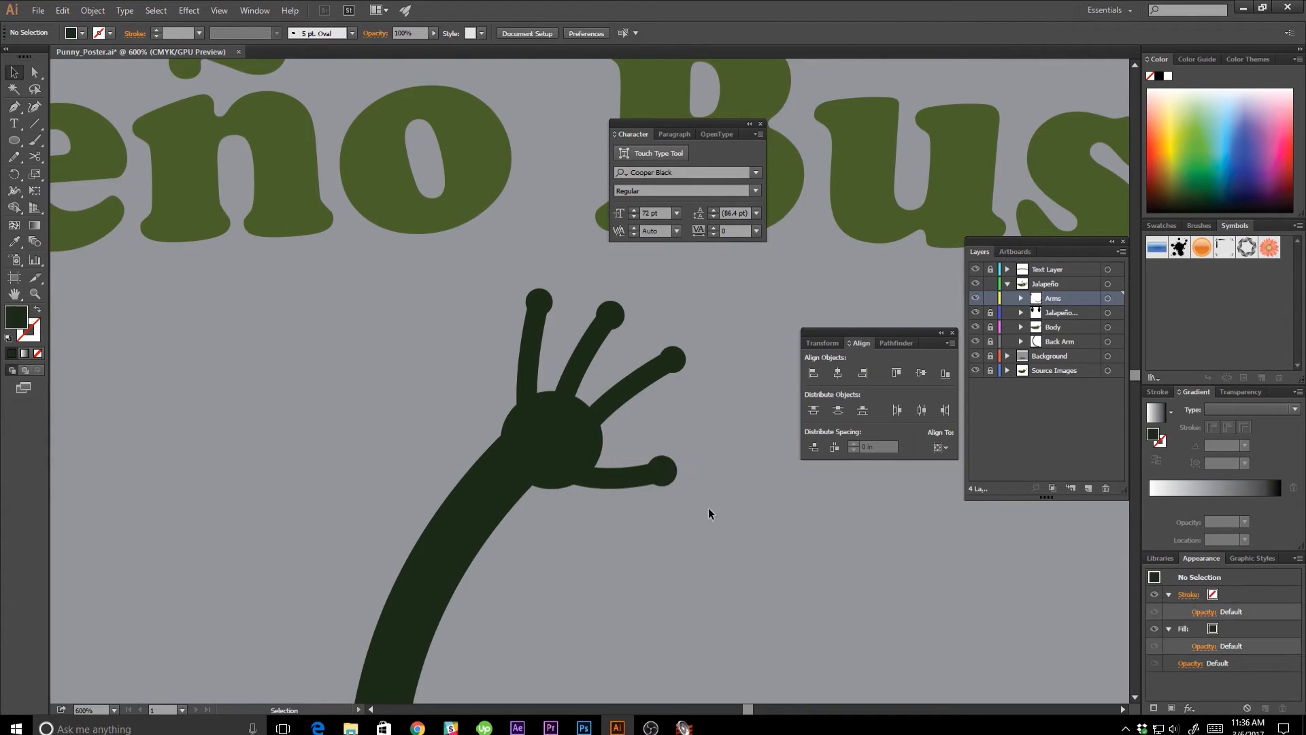
Reshape the first finger's path with the Direct Selection tool to give it a stronger curve.
scroll(537, 402, up, 2)
click(542, 422)
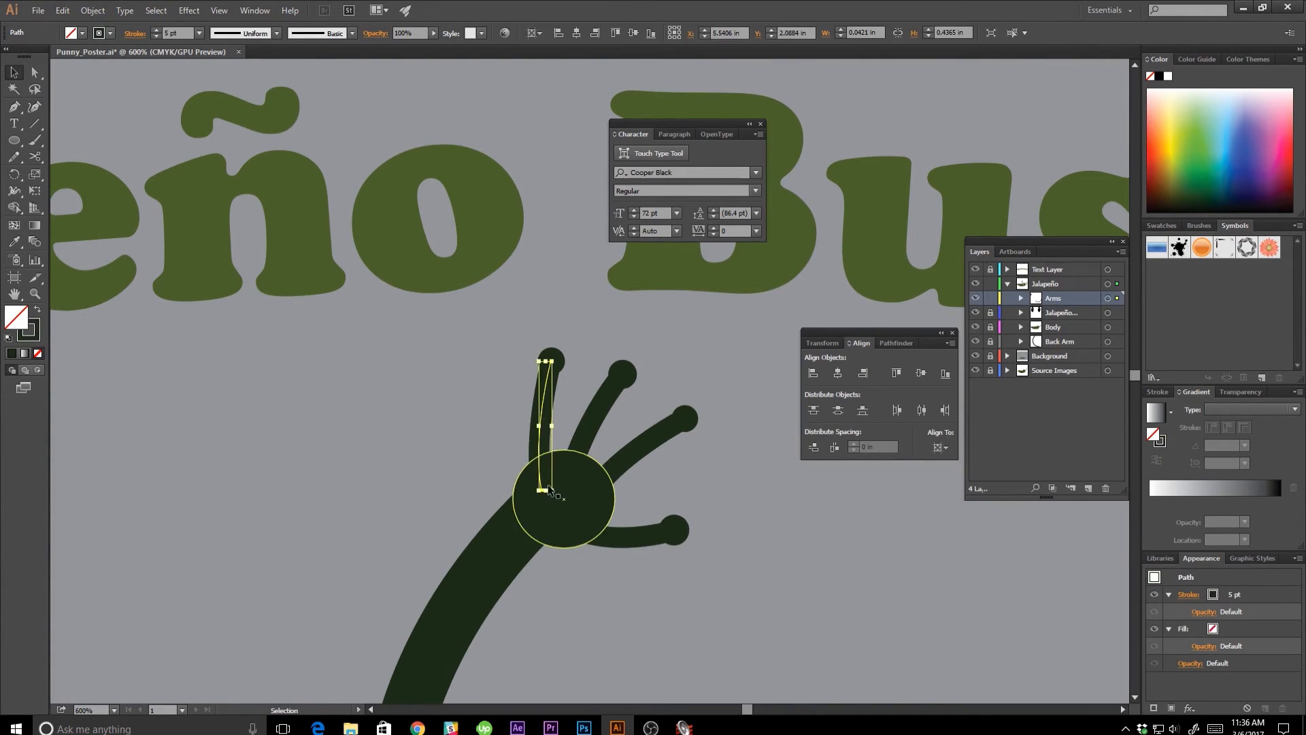
key(a)
click(542, 490)
drag(533, 435, 566, 411)
click(493, 402)
Adjust the curves of the second and third fingers so they bend outward from the palm.
click(589, 422)
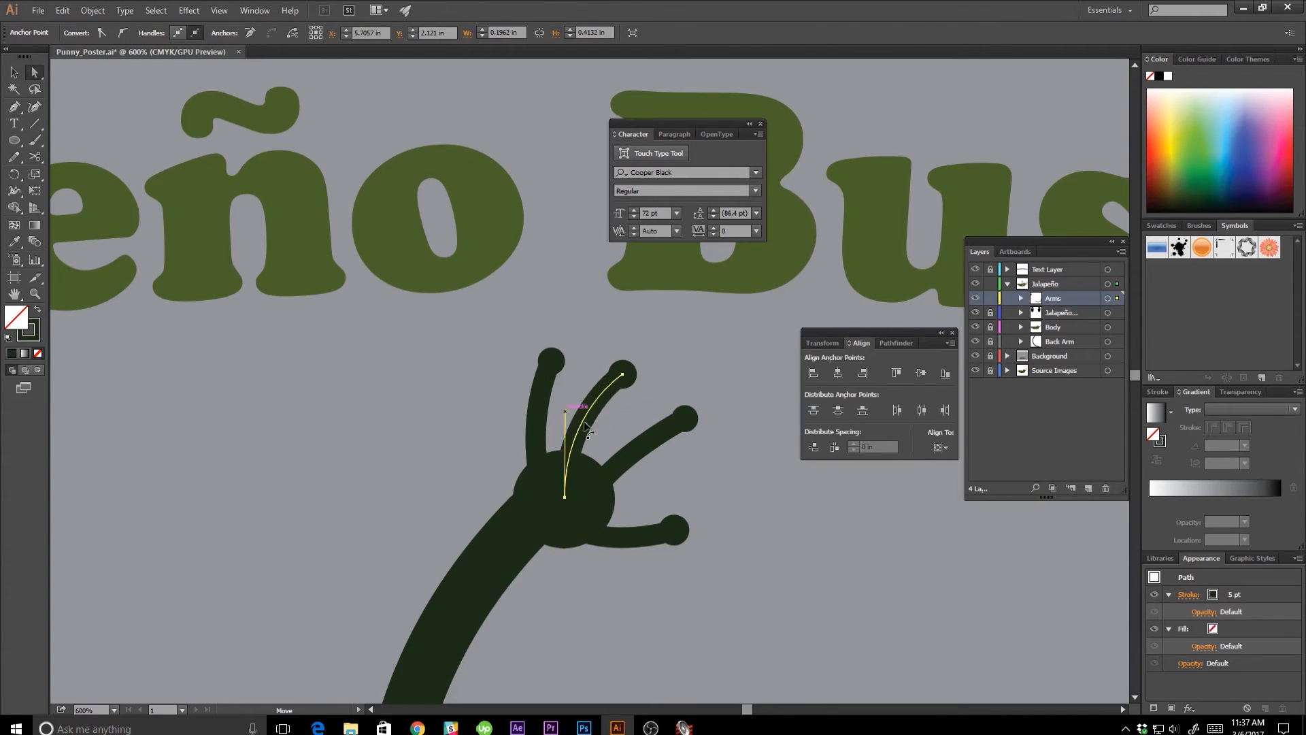
click(661, 479)
click(613, 481)
click(630, 460)
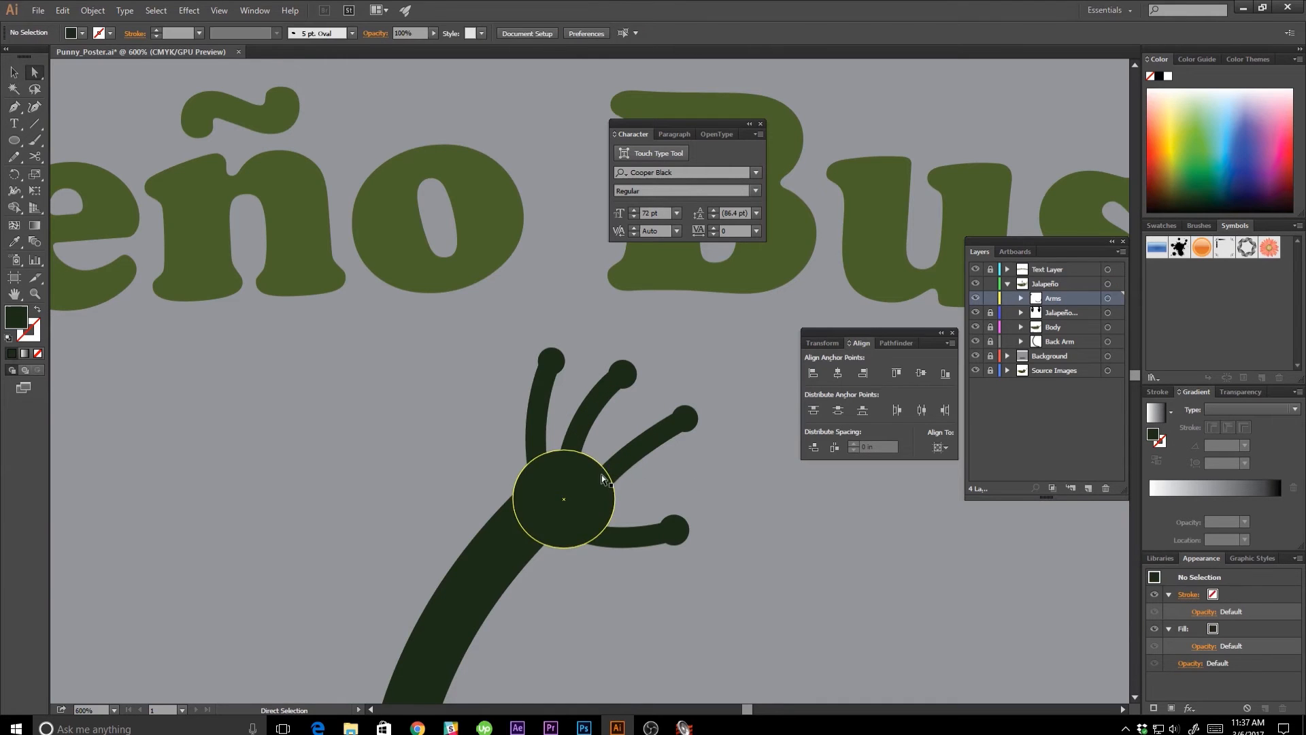
click(602, 475)
drag(604, 463, 607, 433)
click(659, 479)
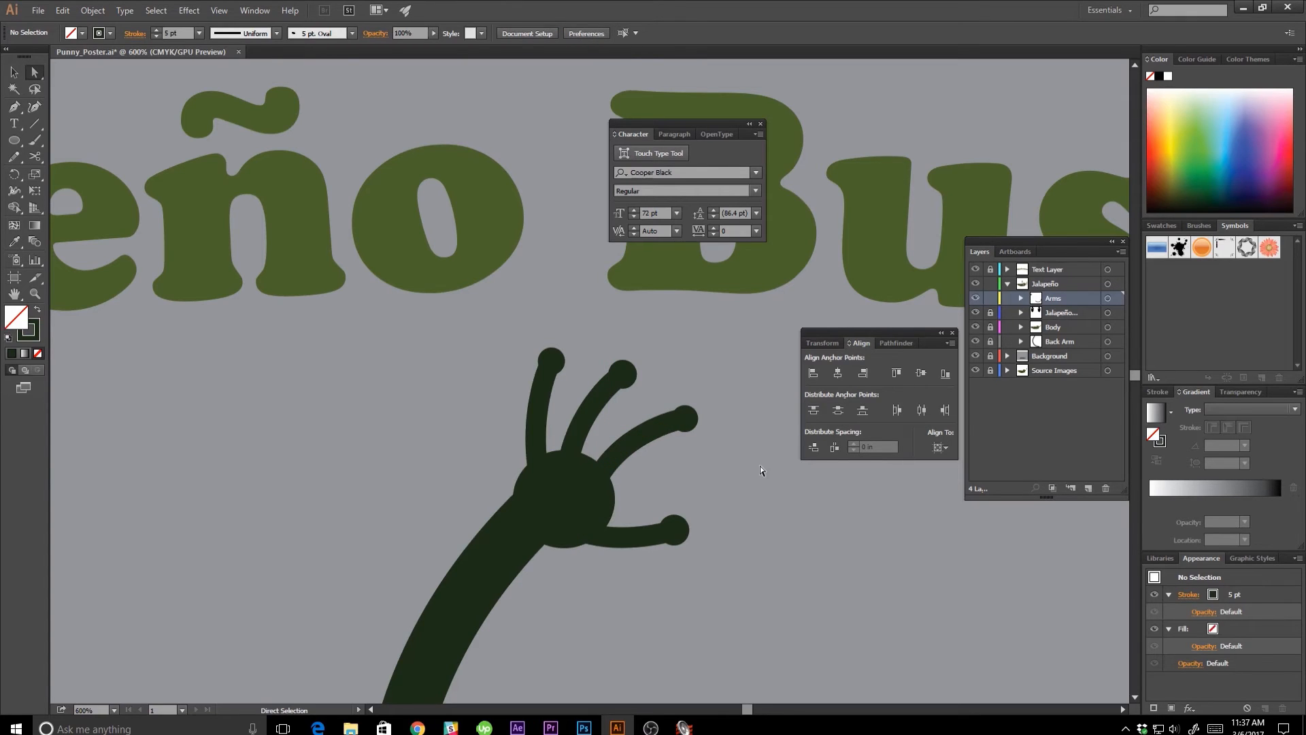
Nudge the second fingertip circle slightly up and outward, and deselect it.
key(v)
drag(631, 363, 637, 358)
click(664, 358)
key(a)
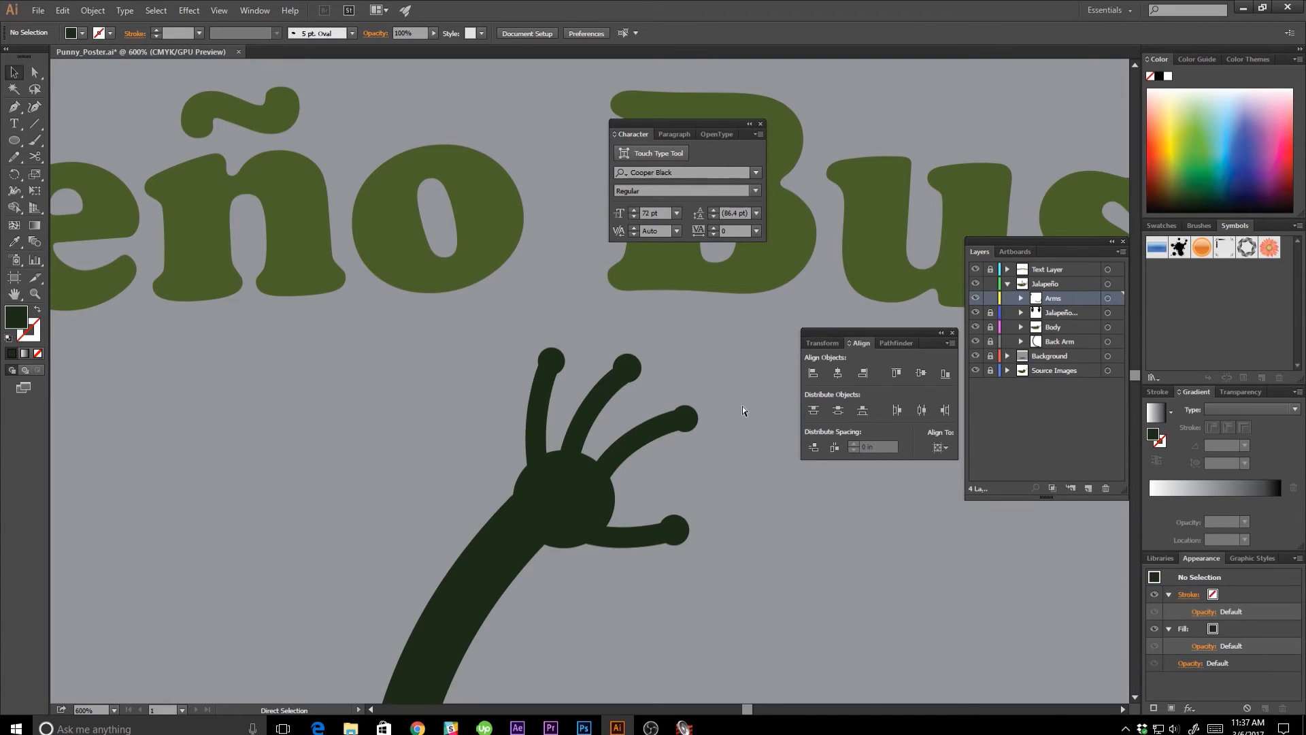
Examine the raised hand's fingers, thumb and palm both at whole-poster scale and close up.
key(ctrl+1)
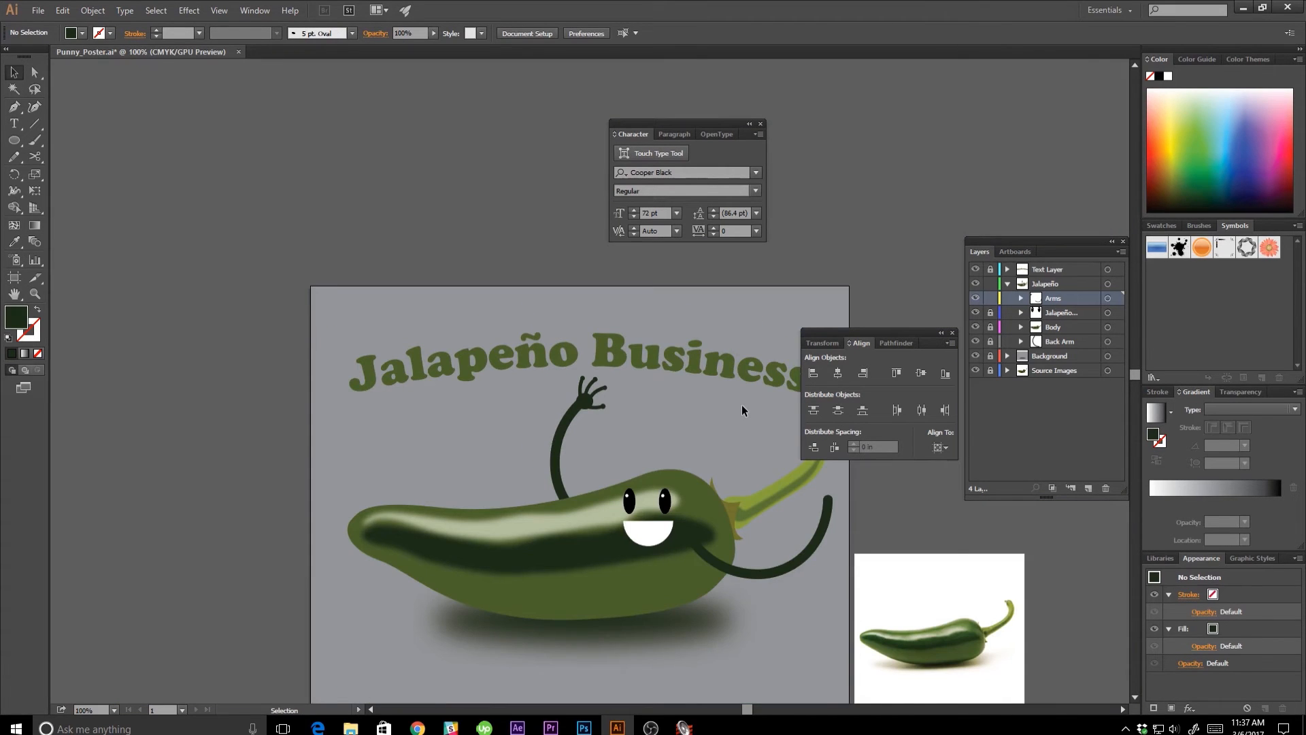
drag(741, 406, 732, 468)
key(ctrl+plus)
key(ctrl+plus)
key(ctrl+plus)
key(ctrl+plus)
key(ctrl+plus)
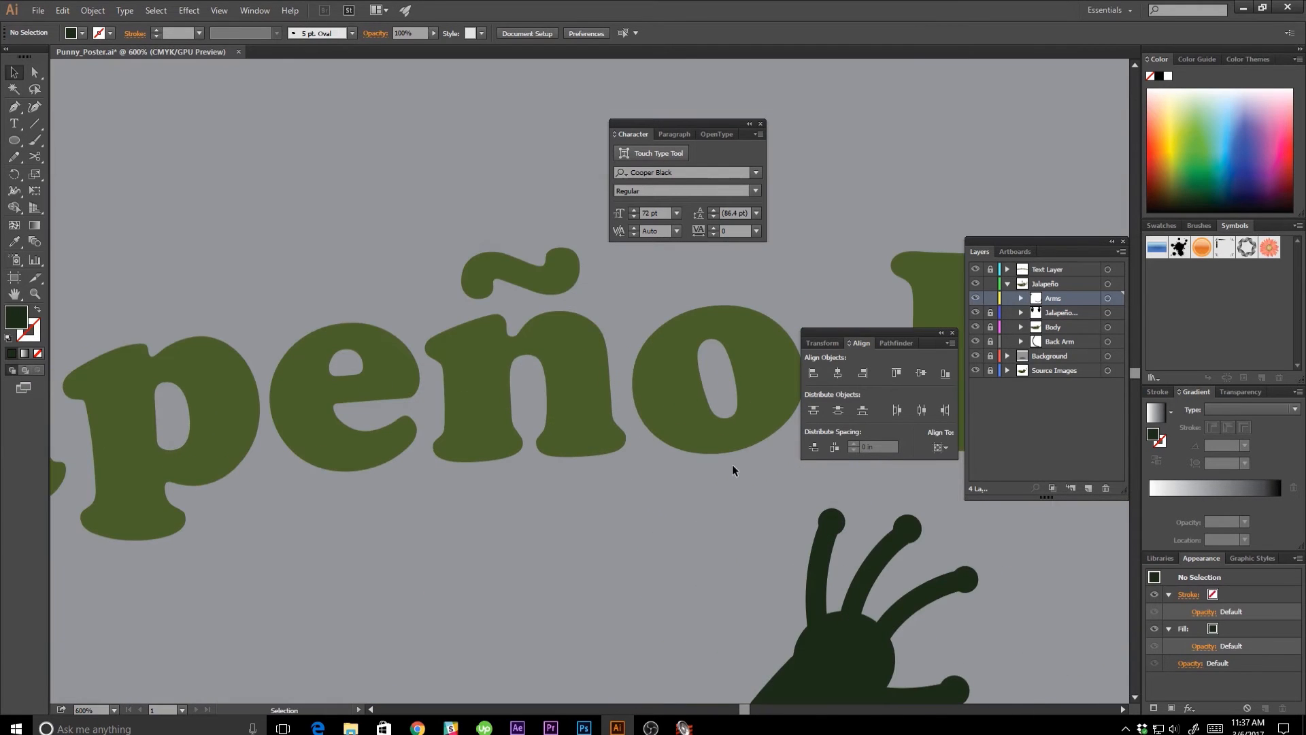
drag(722, 598, 458, 426)
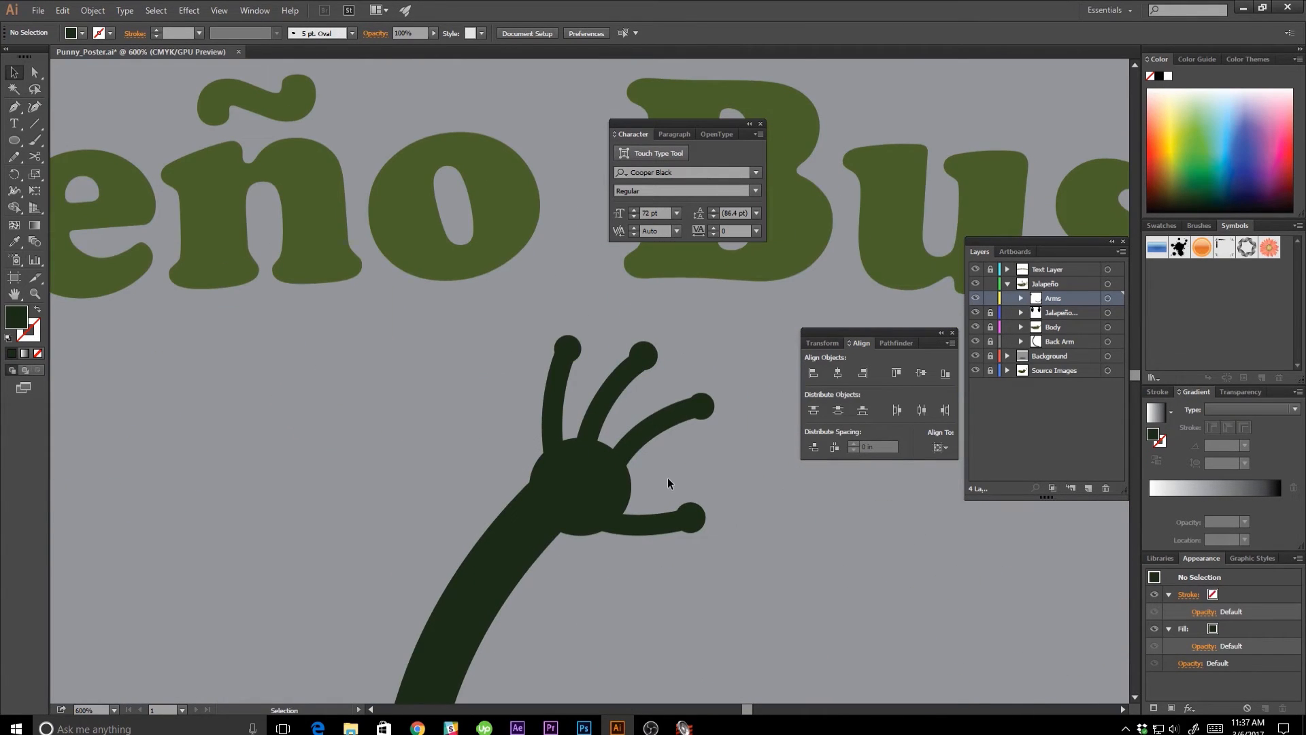
key(ctrl+plus)
key(ctrl+plus)
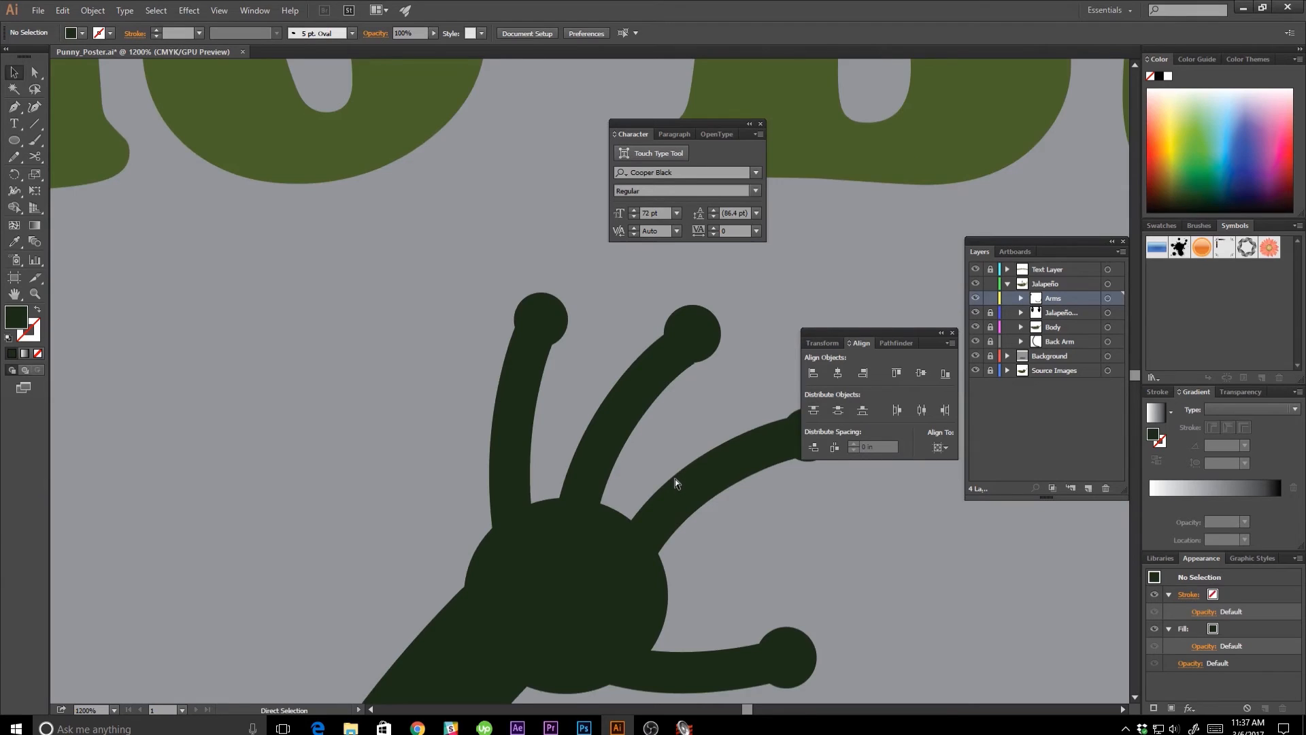
key(ctrl+minus)
key(ctrl+minus)
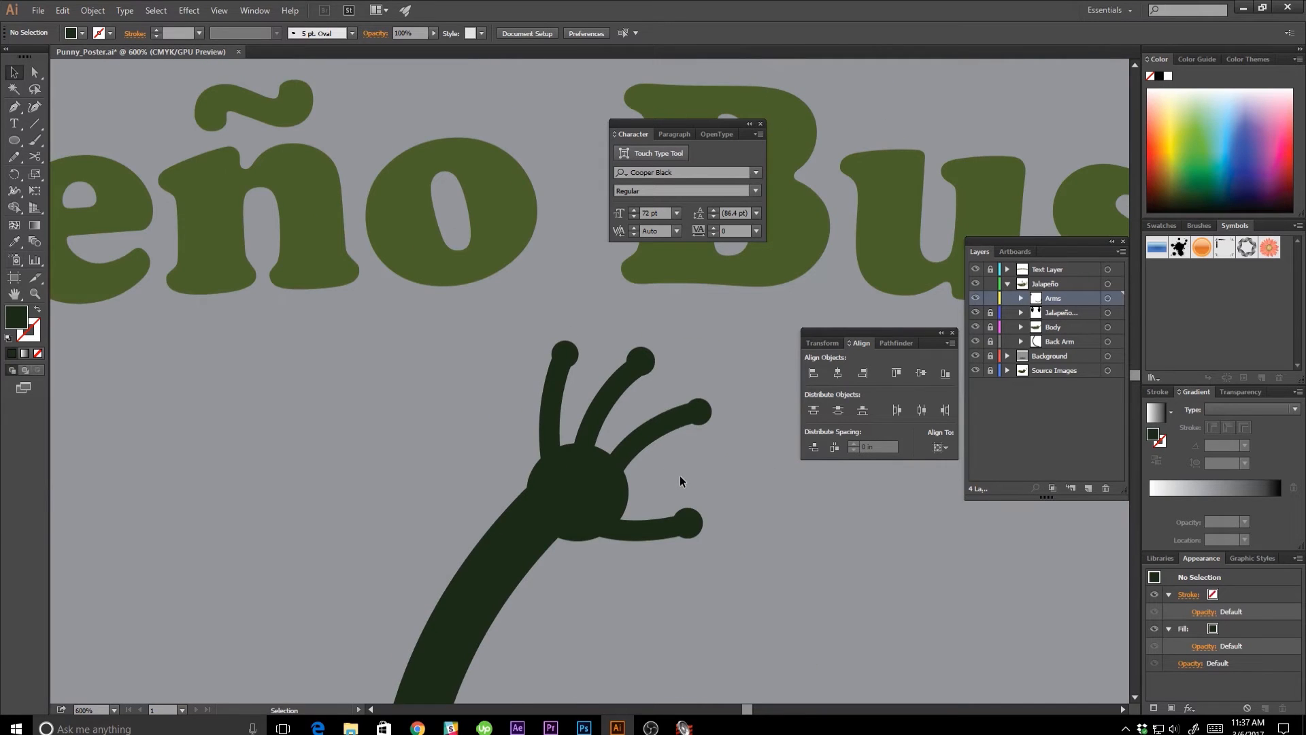
Convert the strokes of the thumb and three fingers on the raised hand into filled shapes with Outline Stroke.
click(660, 525)
shift+click(663, 418)
shift+click(607, 407)
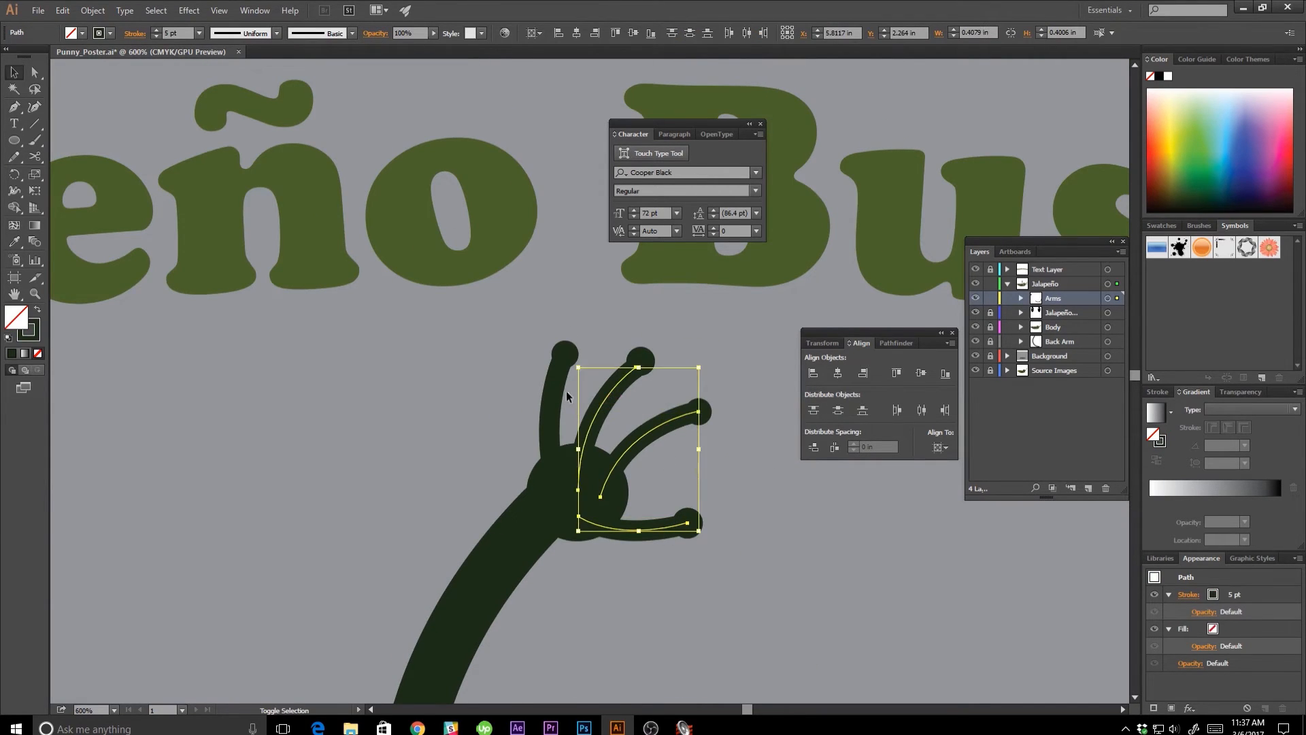
shift+click(556, 407)
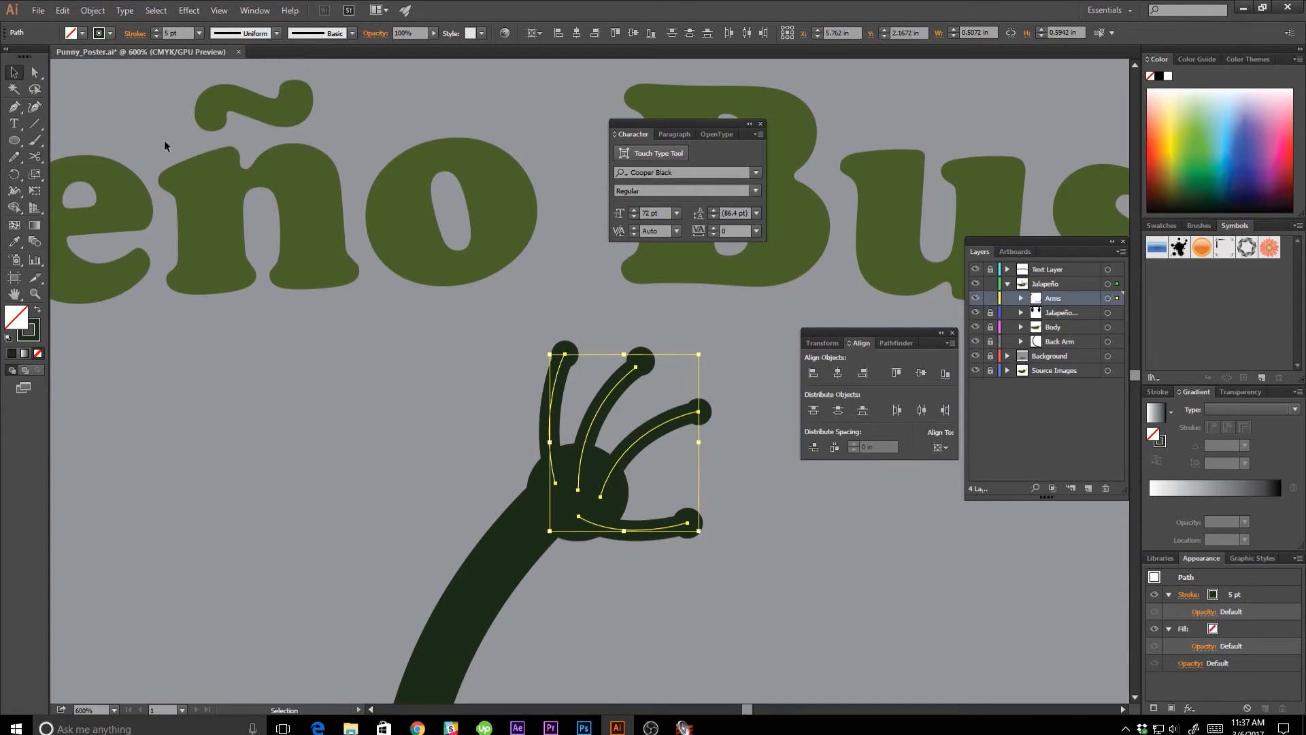
click(81, 12)
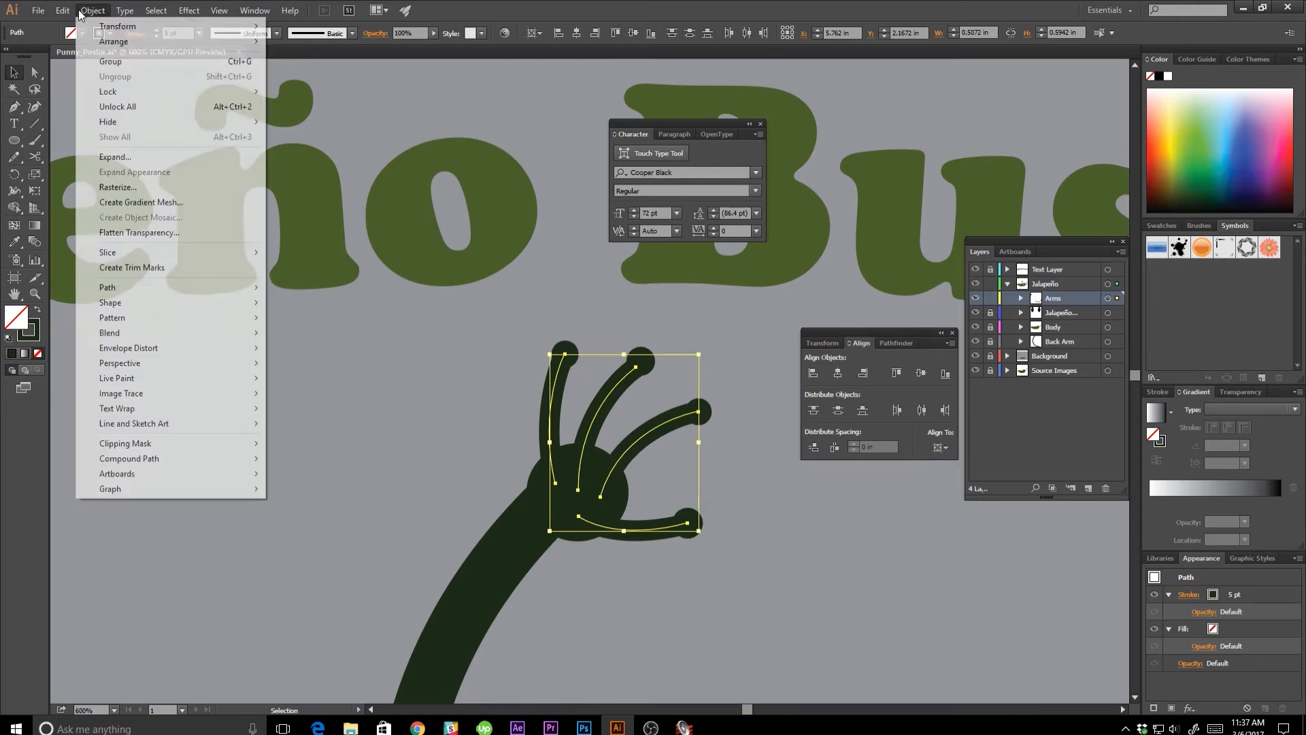
mouse_move(139, 294)
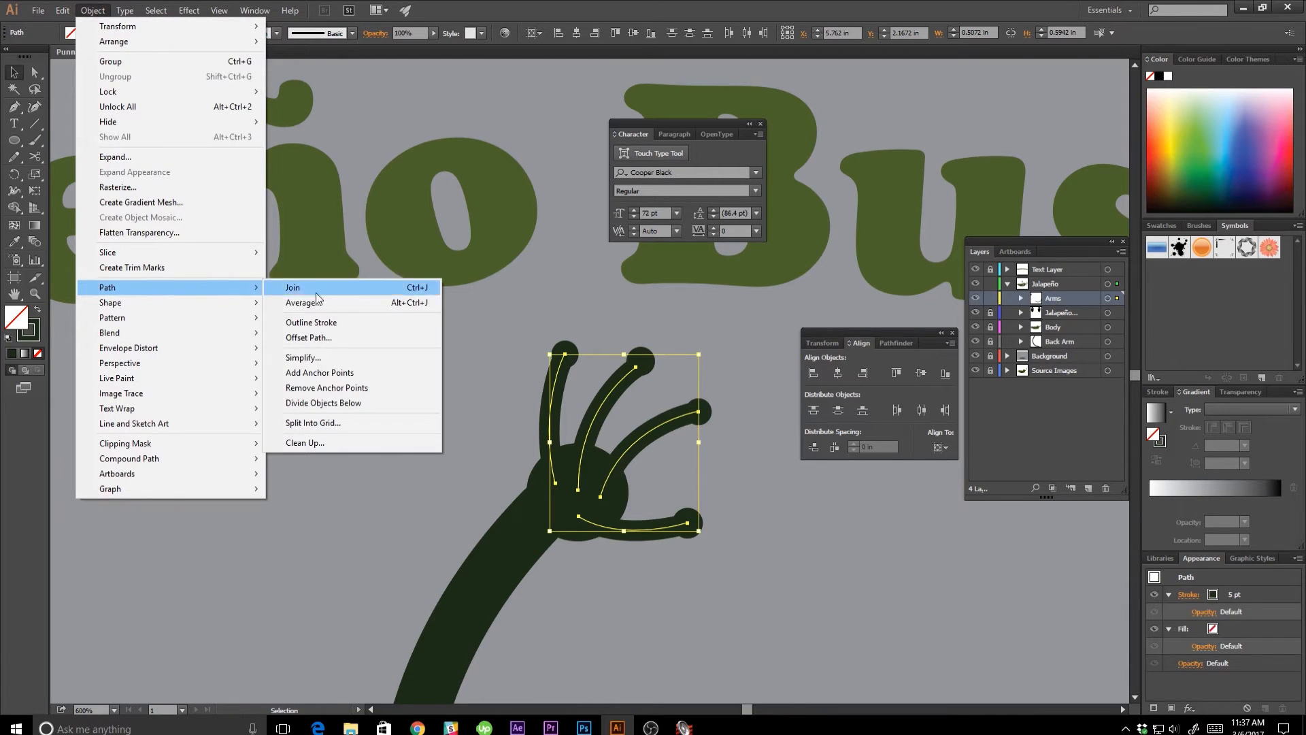
click(326, 322)
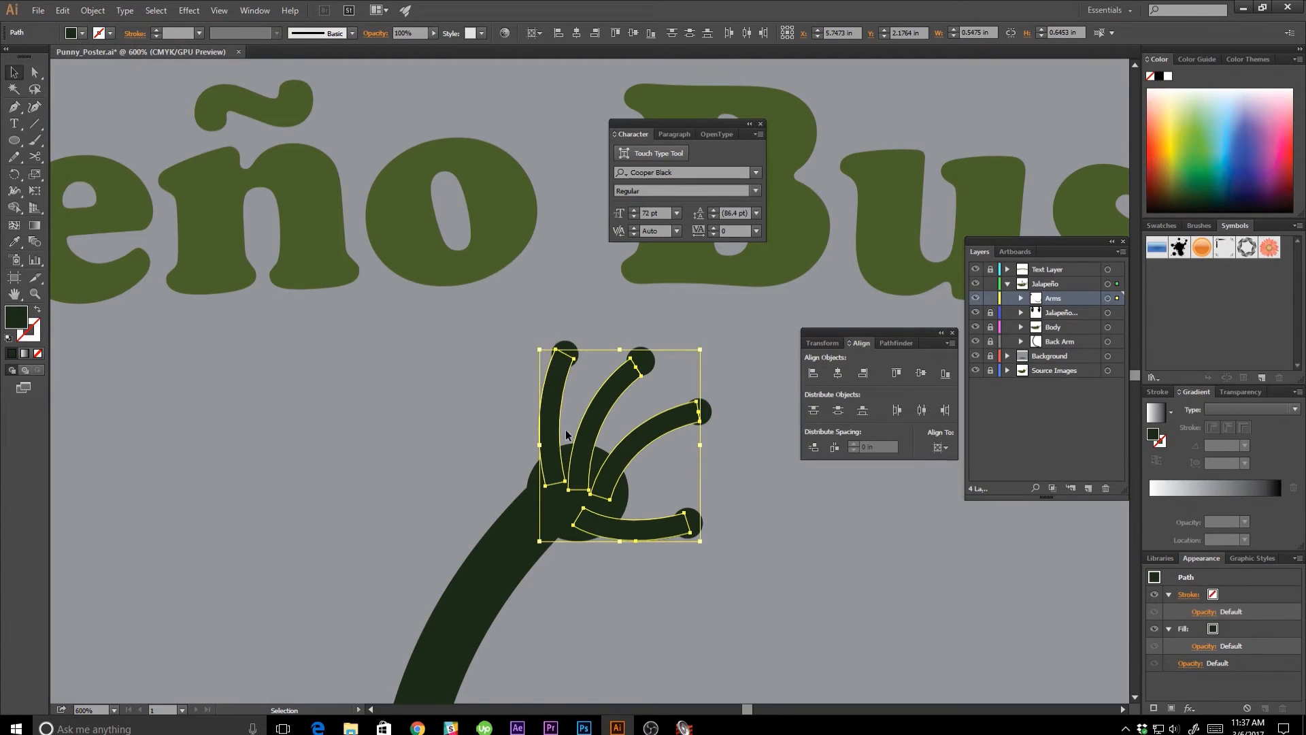
click(475, 482)
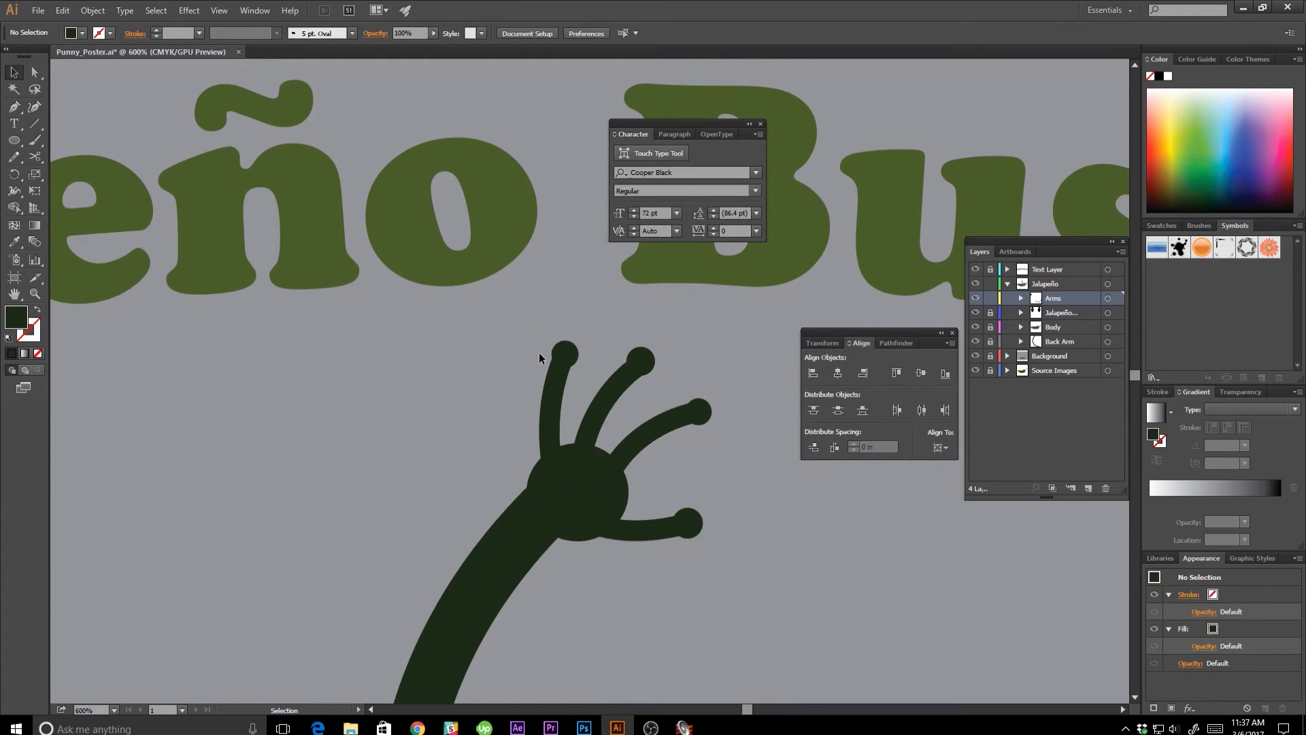
Unite the palm, finger, thumb and fingertip shapes of the raised hand into a single shape with Pathfinder.
drag(699, 534, 700, 534)
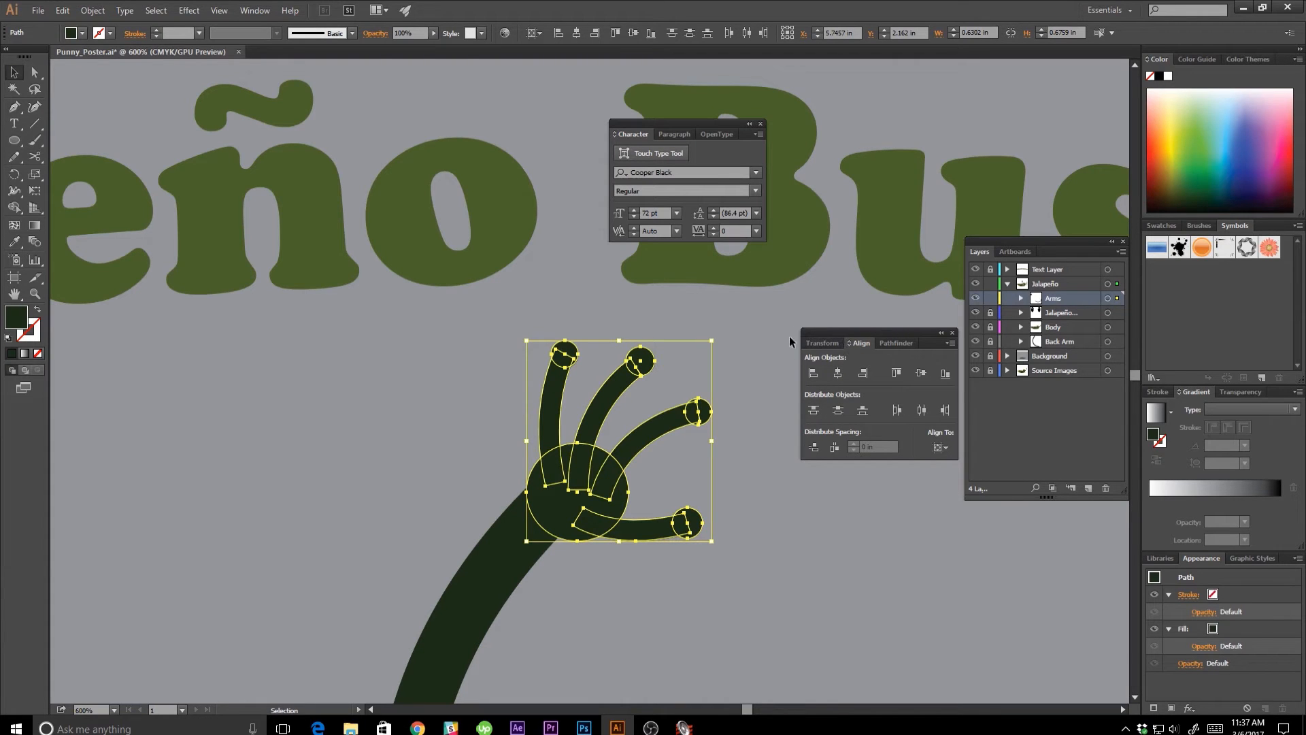
click(255, 14)
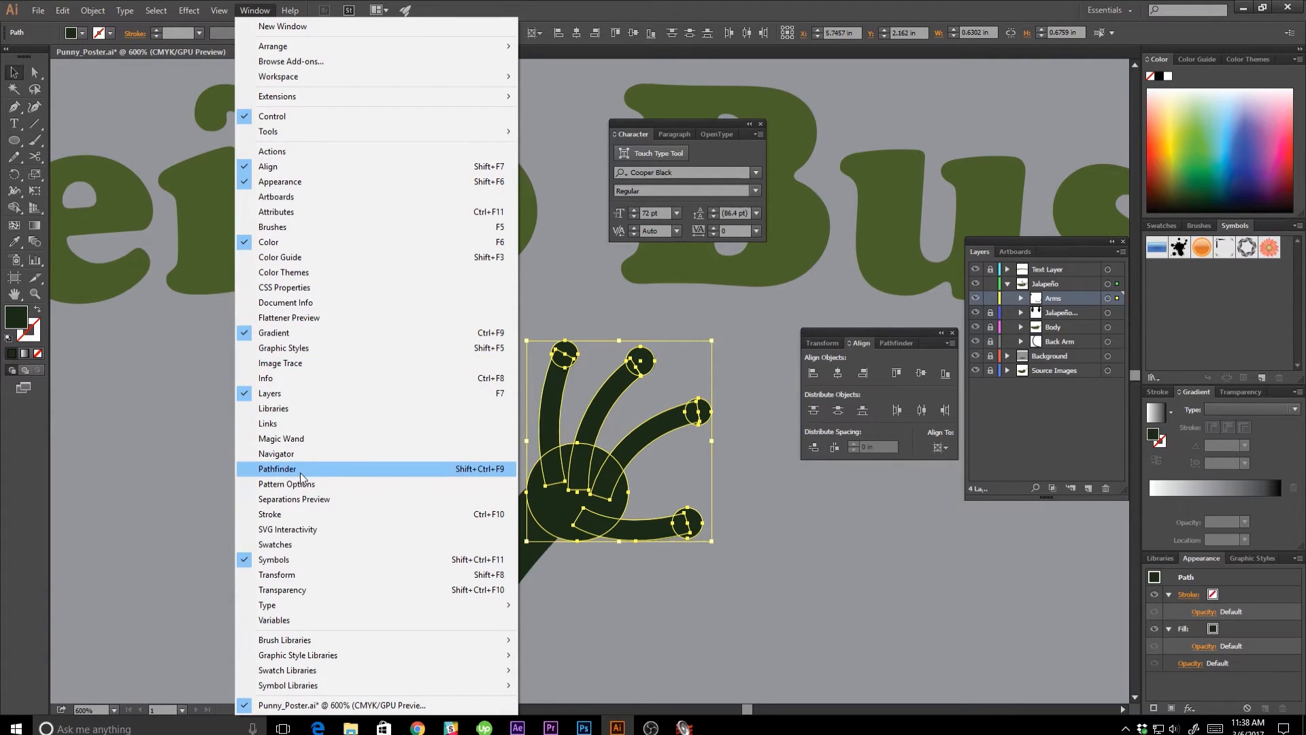
click(254, 11)
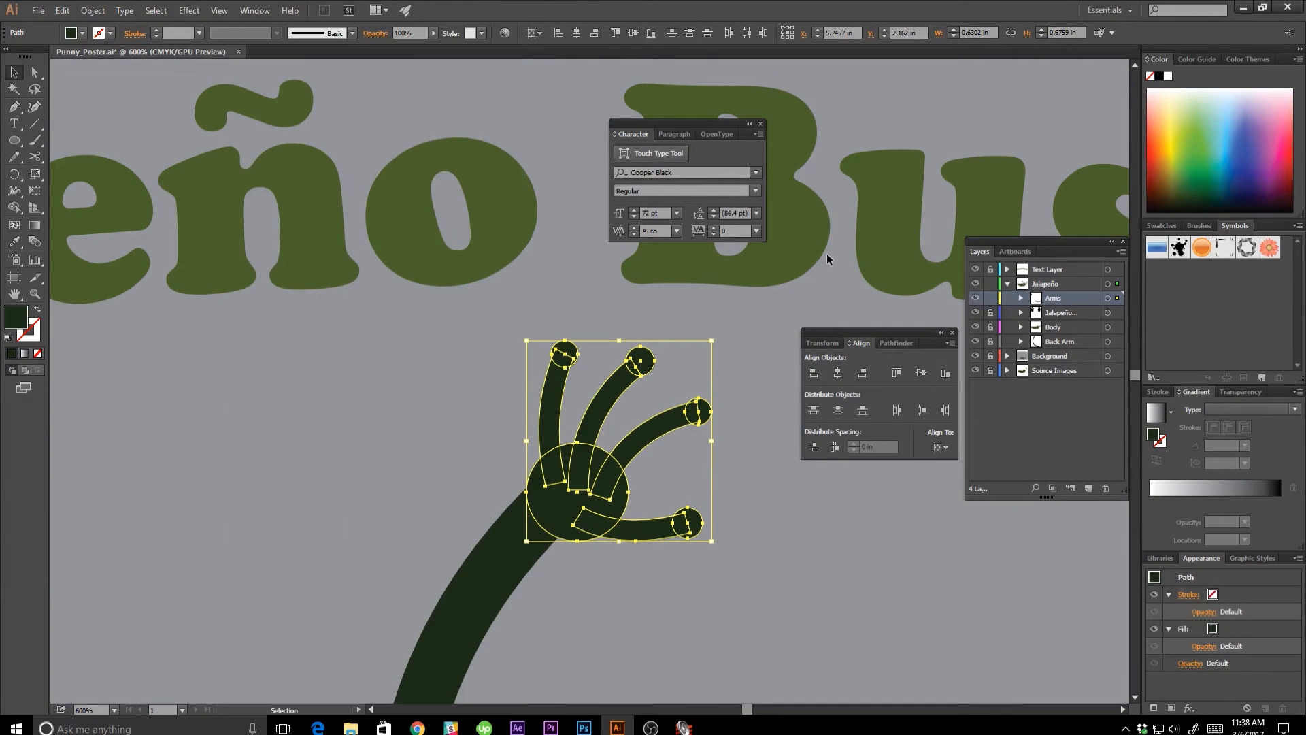
click(902, 341)
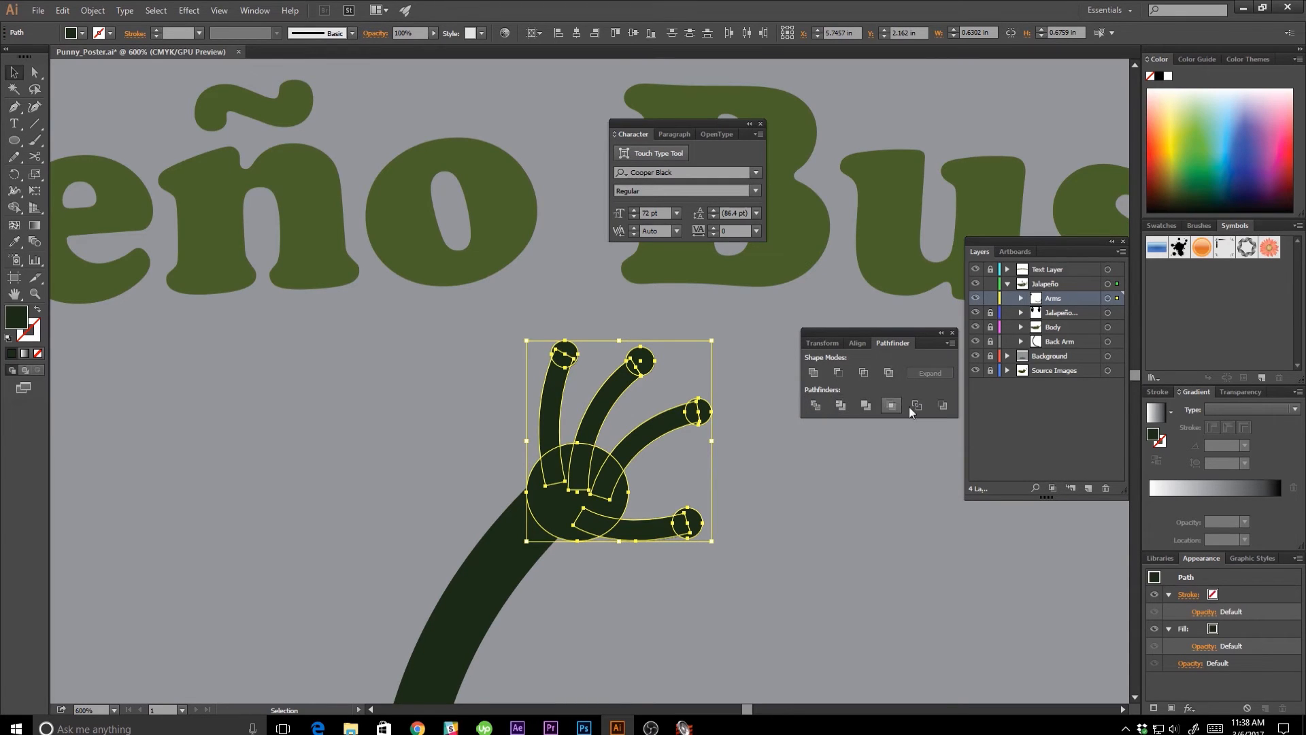
click(812, 374)
click(747, 435)
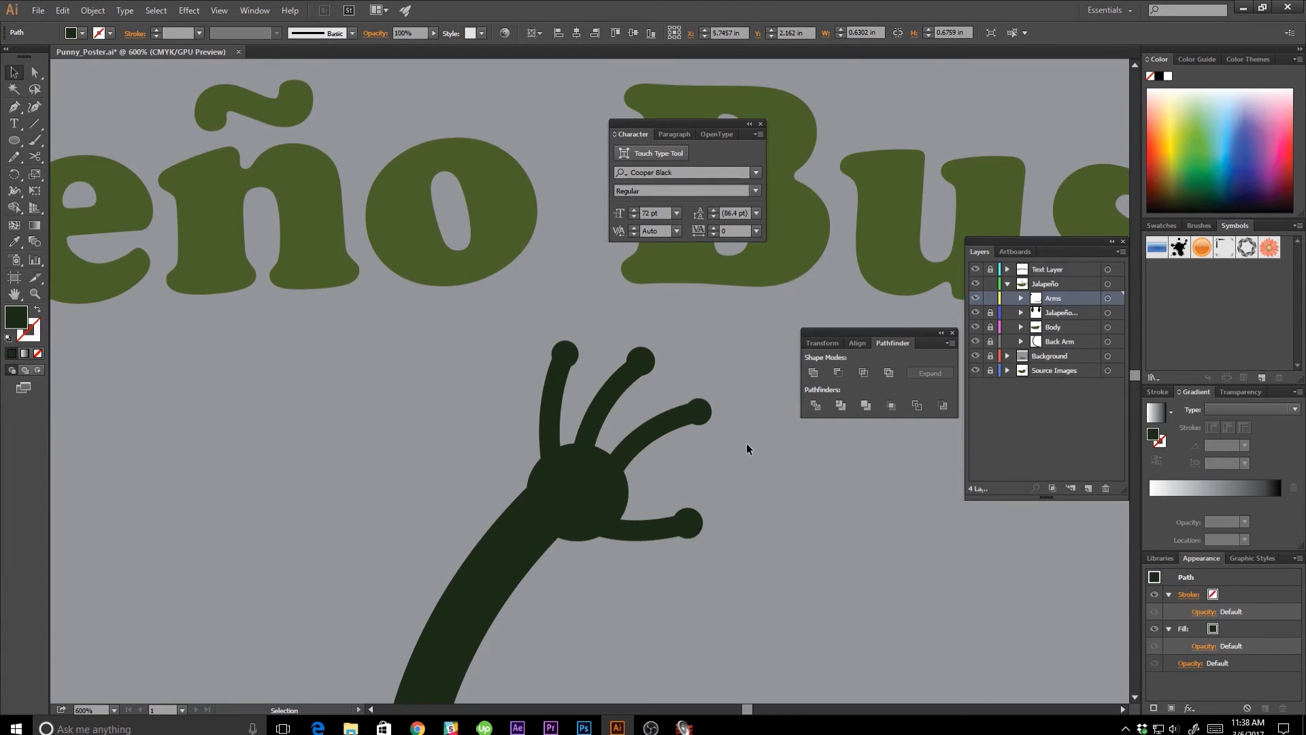
Reshape the palm's edge between the third finger and thumb with Direct Selection, pulling its bulge inward to a flatter line.
key(ctrl+1)
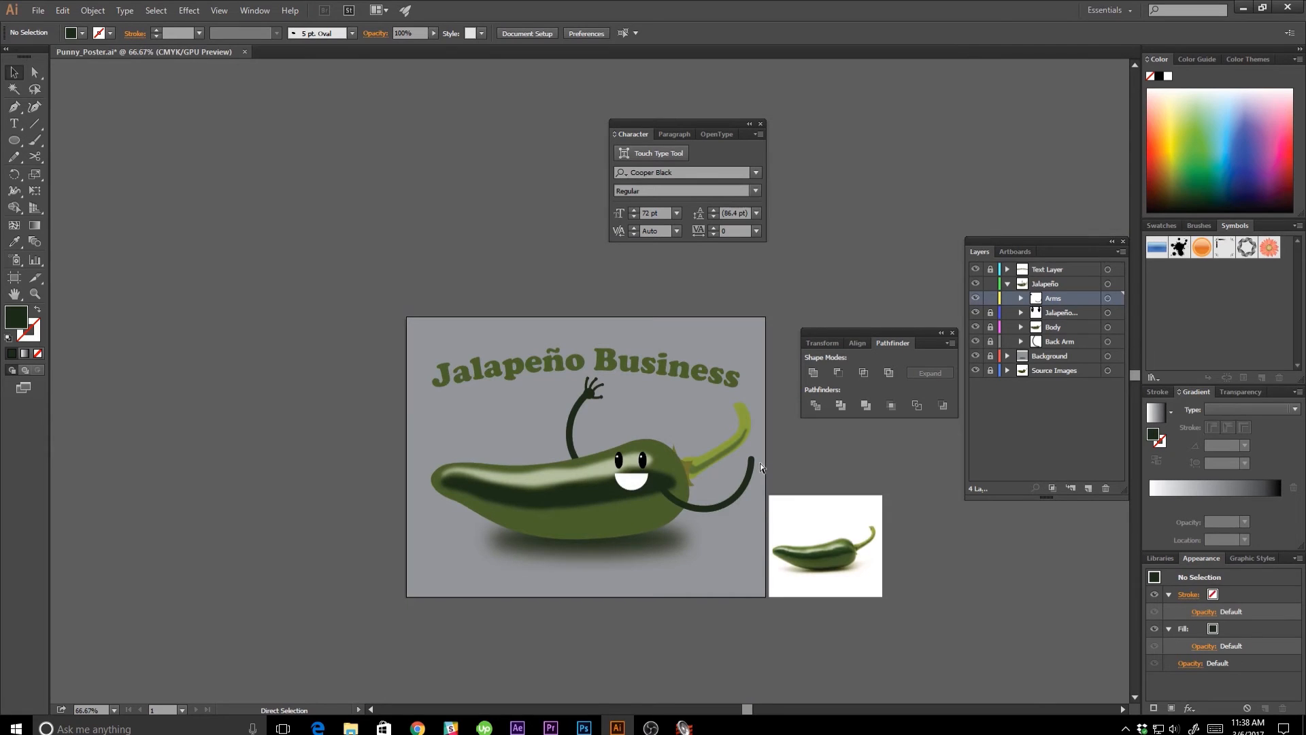
scroll(761, 462, up, 8)
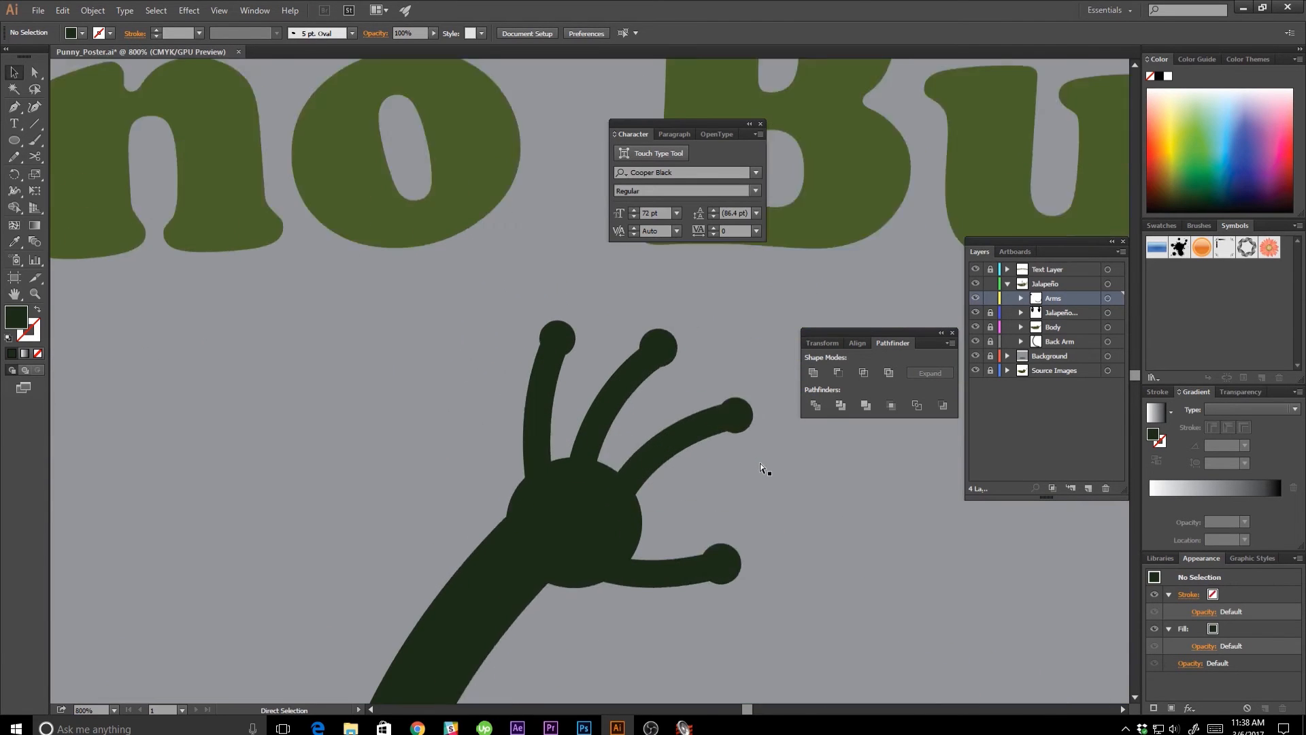
drag(760, 467, 630, 297)
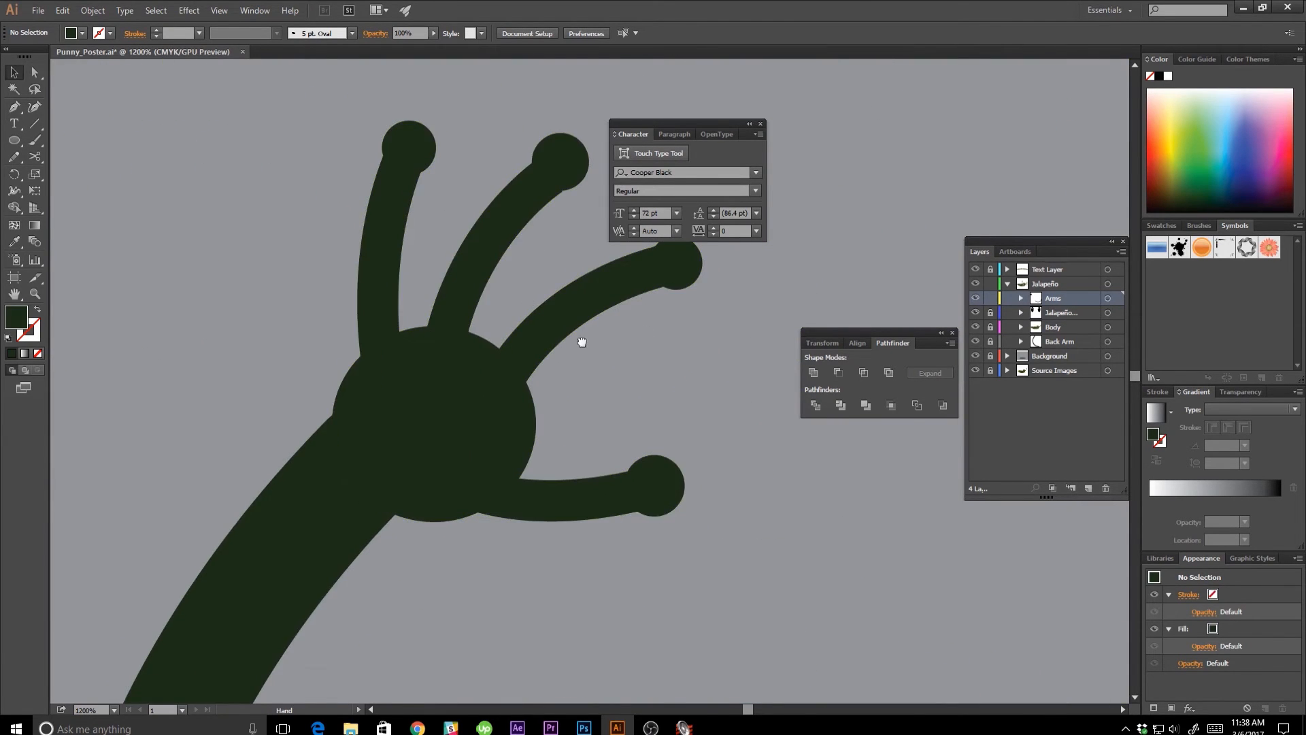
drag(580, 341, 688, 404)
key(a)
click(642, 536)
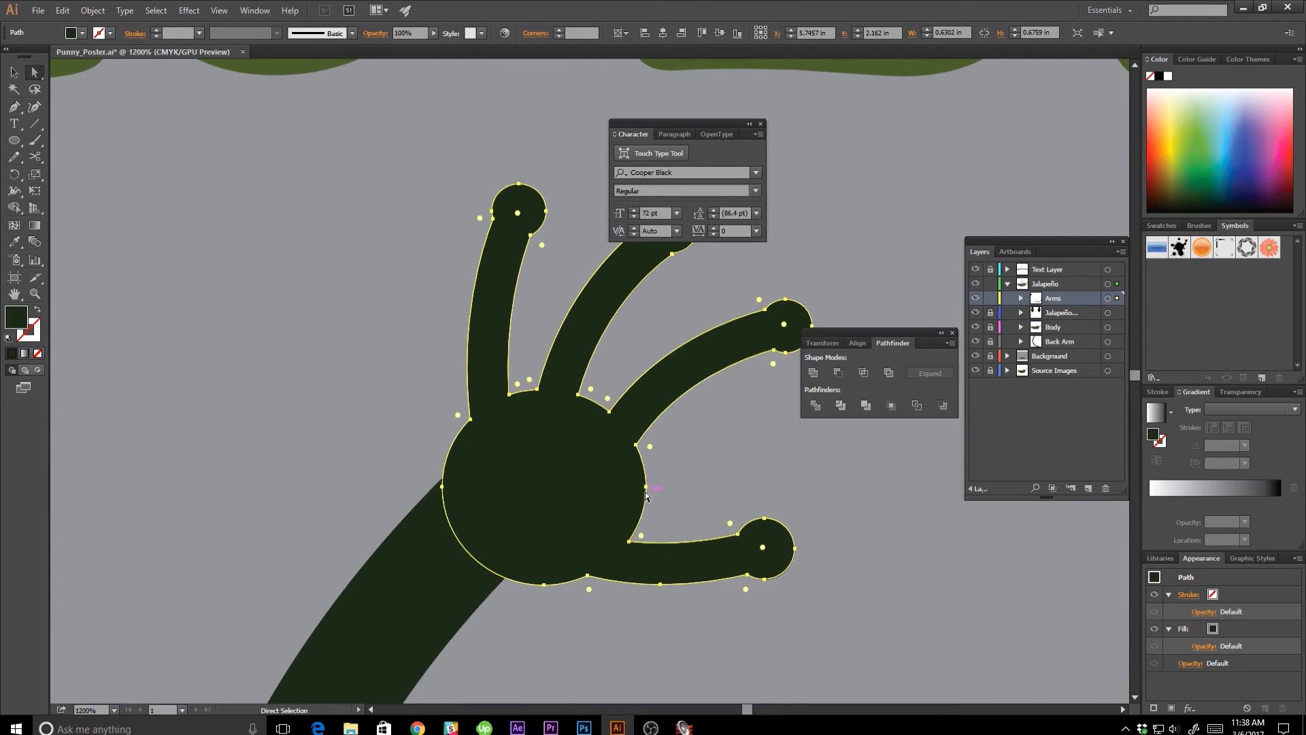
drag(646, 488, 628, 528)
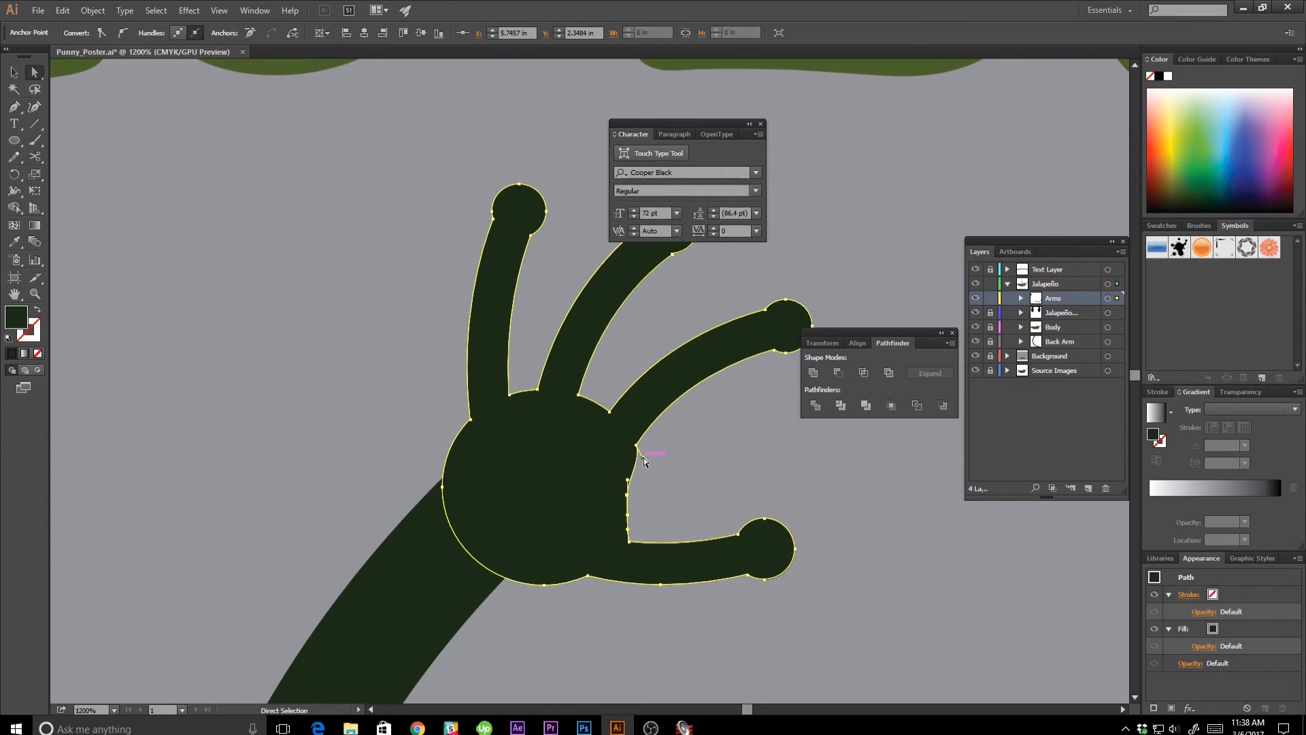
drag(643, 457, 628, 463)
click(691, 487)
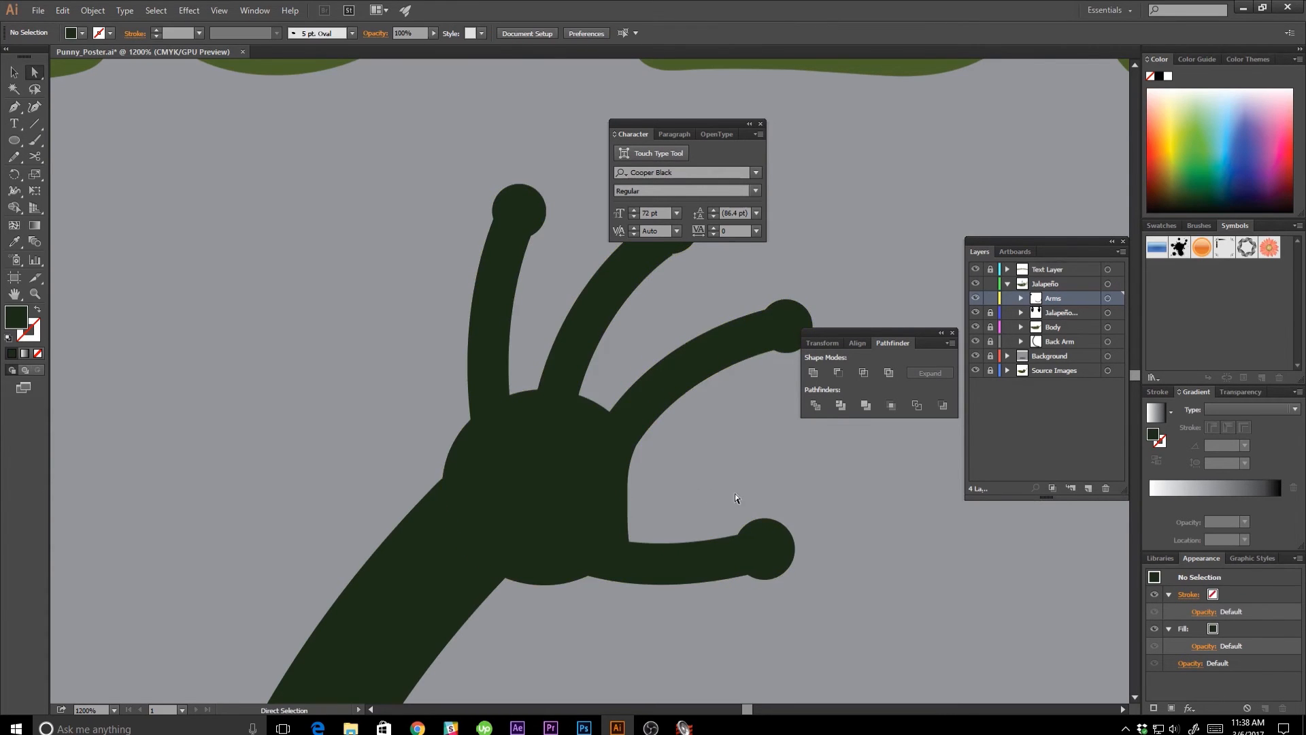
Round the inner corner where the thumb meets the palm to a radius of about 0.08 in.
drag(735, 493, 665, 554)
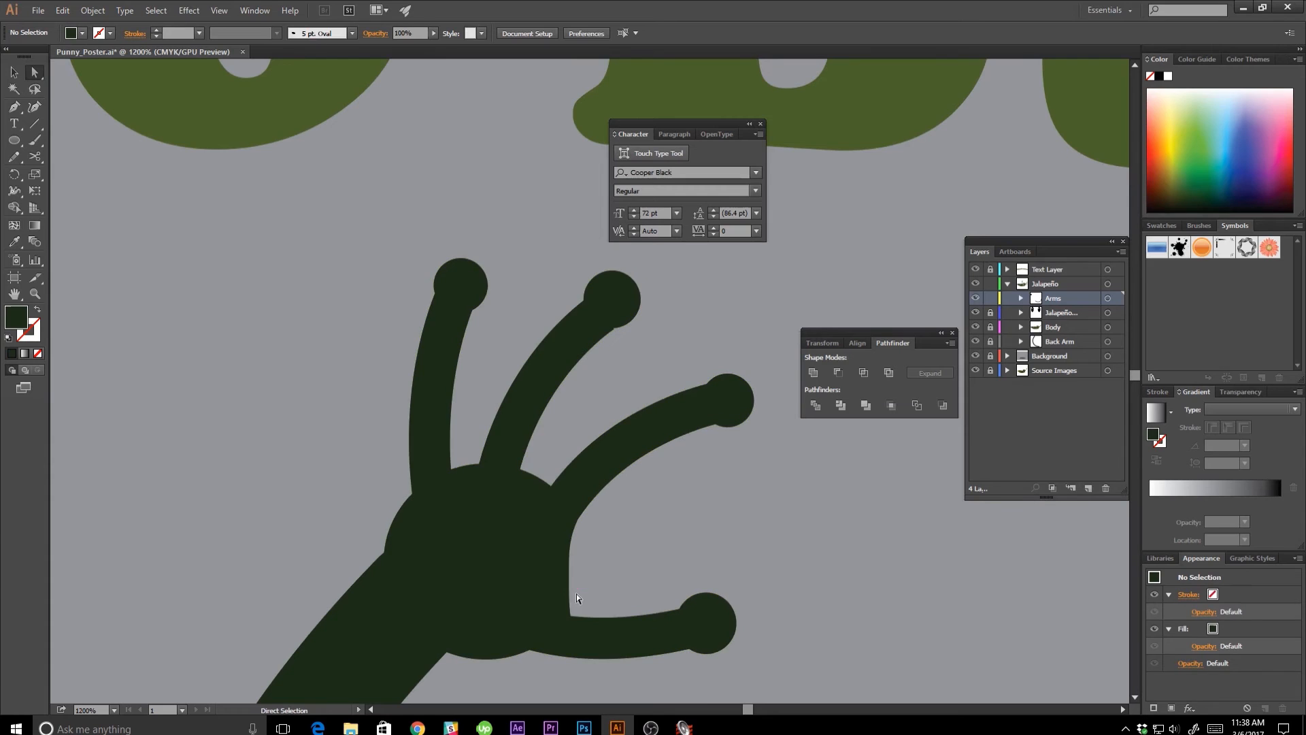
click(571, 616)
drag(583, 605, 639, 577)
click(646, 572)
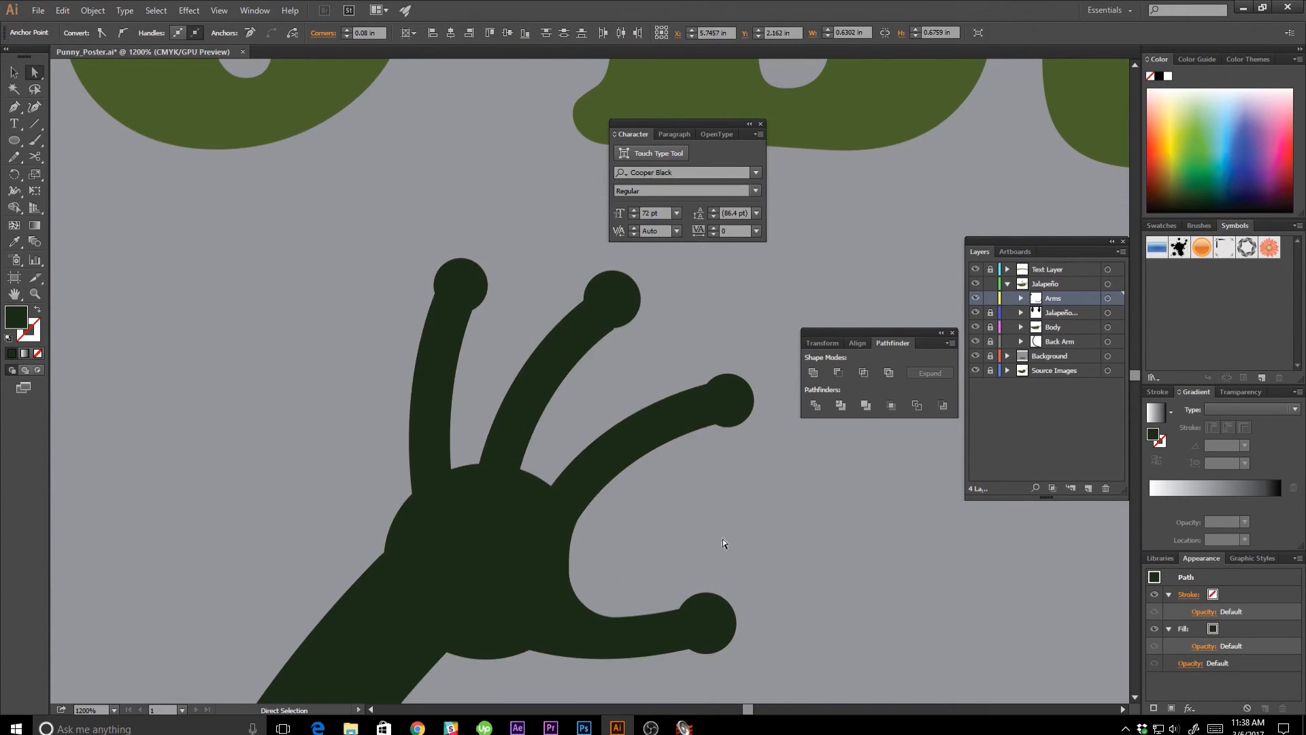
Round both corners at the base of the gap between the second and third fingers into a smooth web.
click(552, 487)
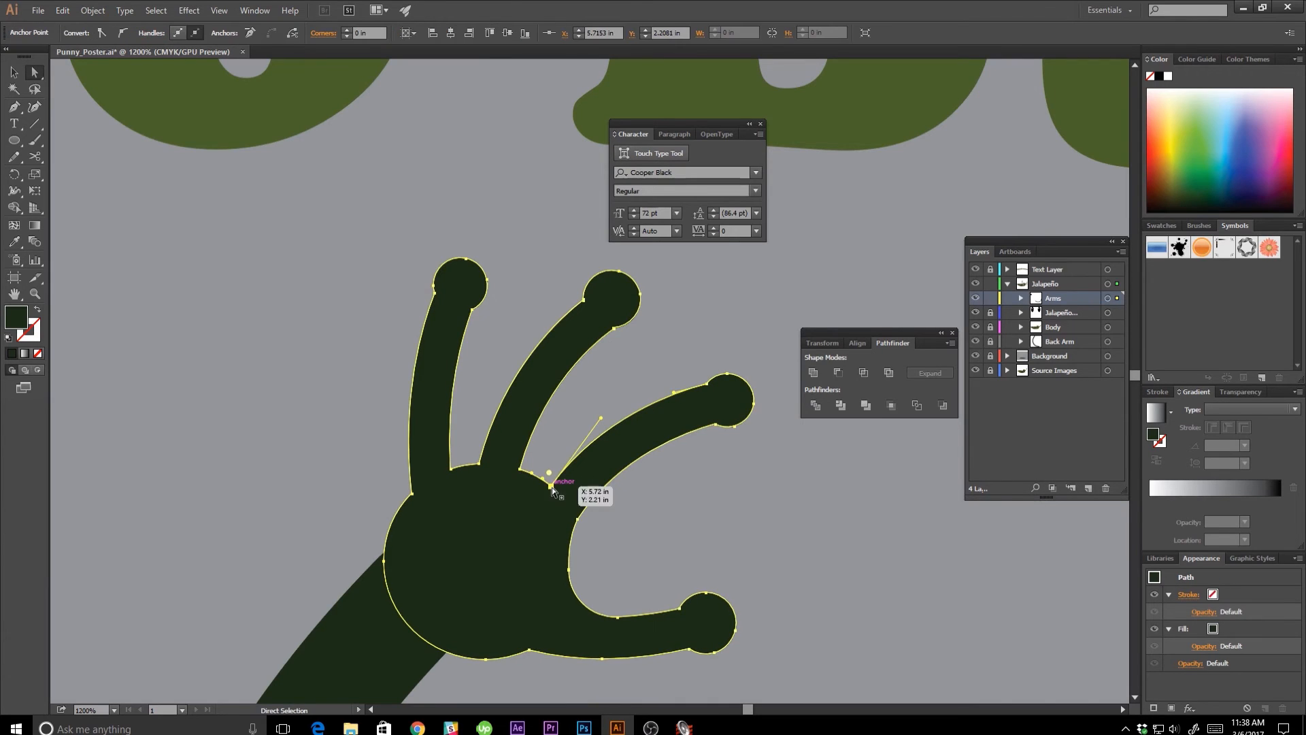
shift+click(520, 470)
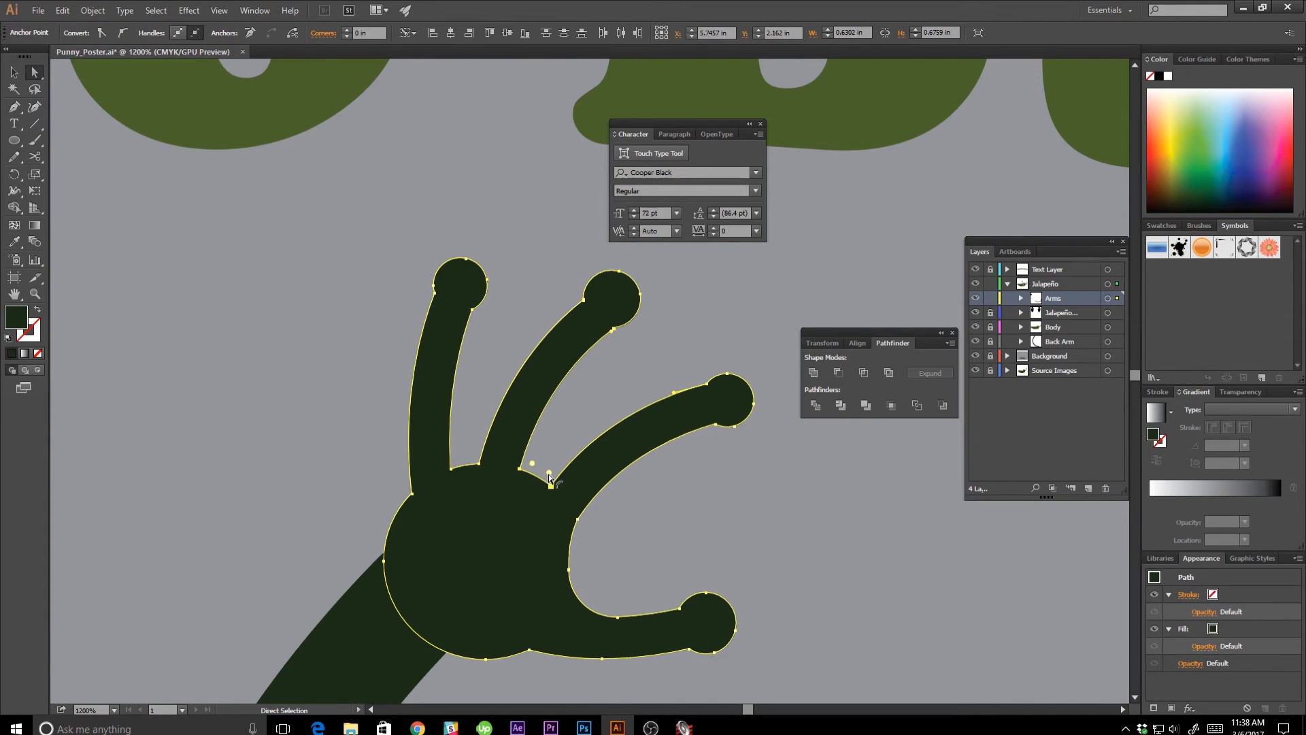
drag(547, 472, 555, 437)
click(554, 438)
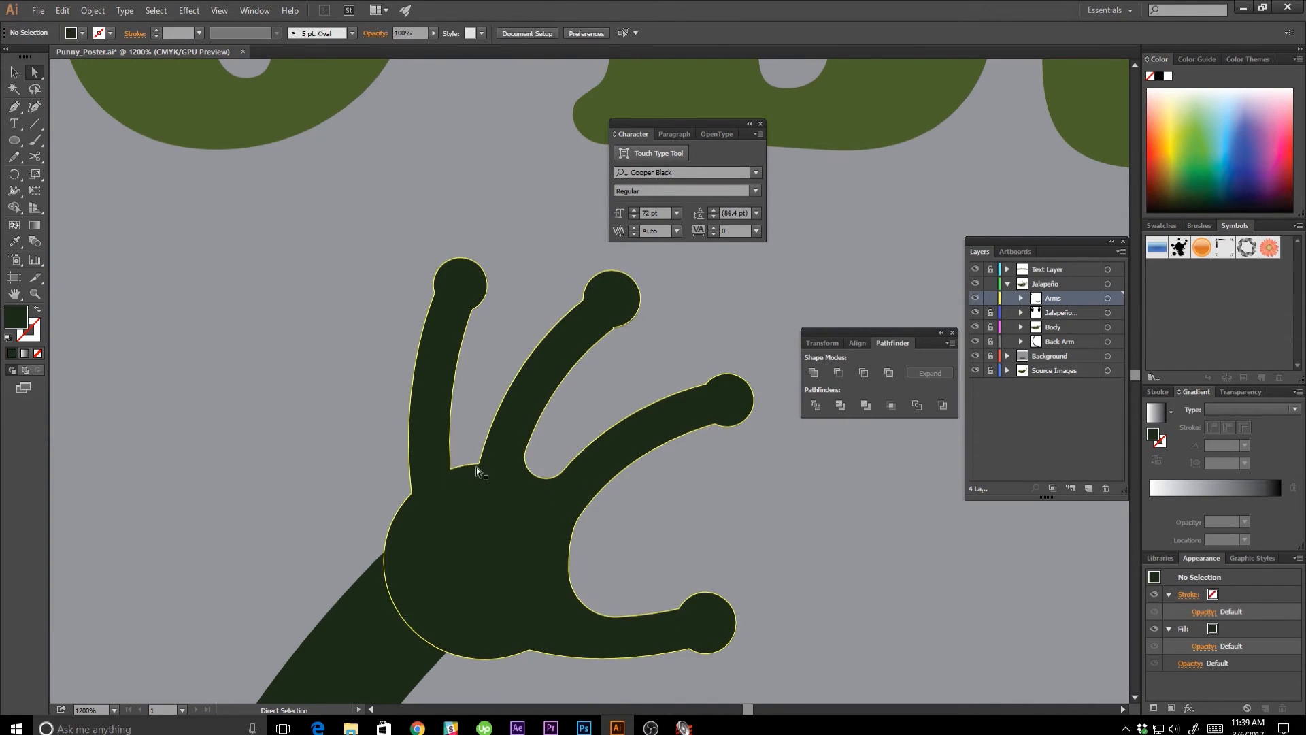
Round both corners at the base of the gap between the first and second fingers to about 0.03 in.
click(478, 464)
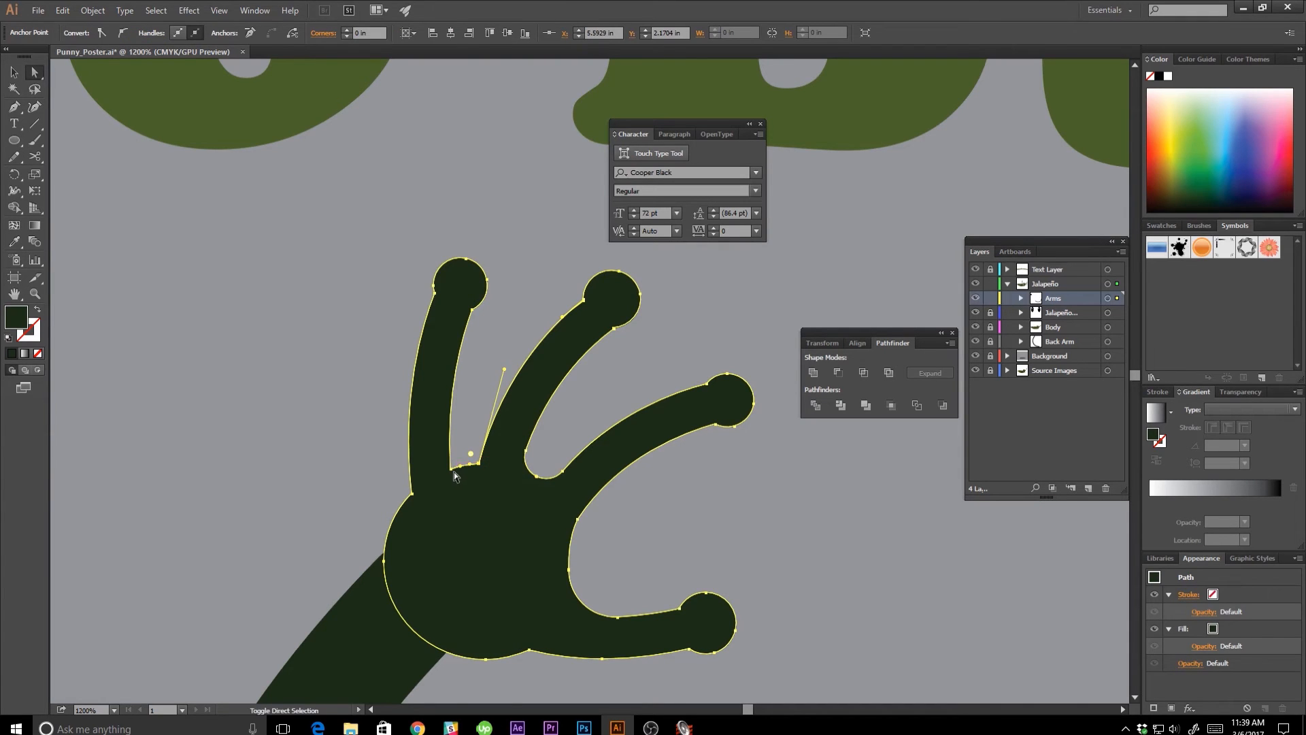
shift+click(452, 472)
drag(479, 454, 471, 435)
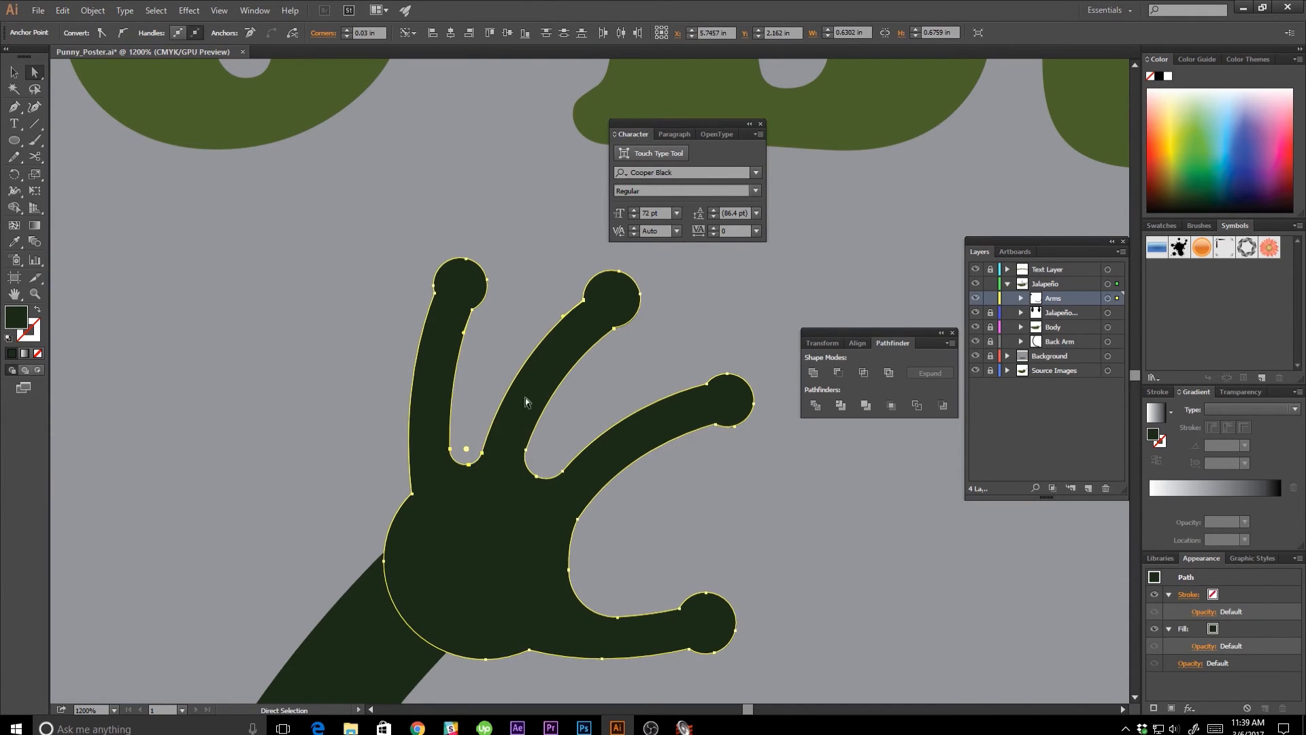
click(667, 544)
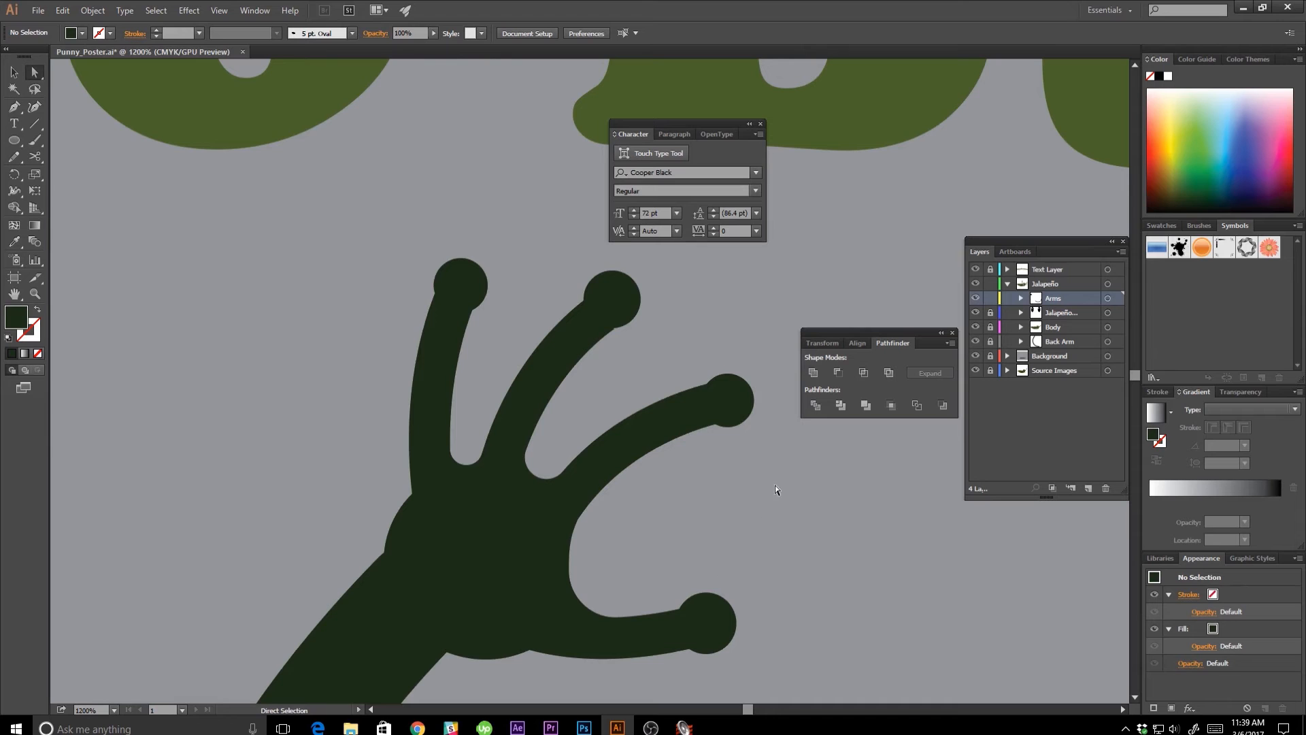
Reshape the palm's lower edge between the thumb and wrist into an inward curve that blends into the arm.
key(ctrl+minus)
key(ctrl+minus)
key(ctrl+minus)
key(ctrl+minus)
key(ctrl+minus)
key(ctrl+minus)
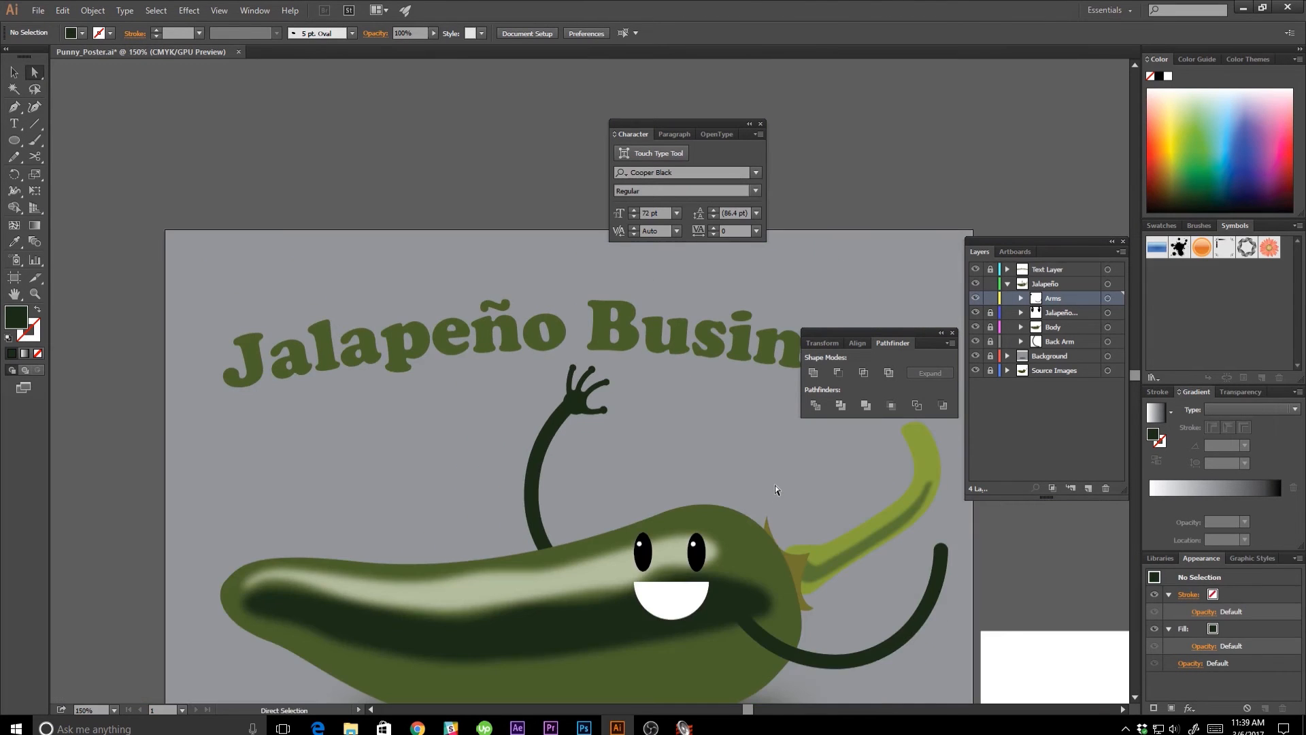
key(ctrl+plus)
key(ctrl+plus)
key(ctrl+plus)
key(ctrl+plus)
key(ctrl+plus)
key(ctrl+plus)
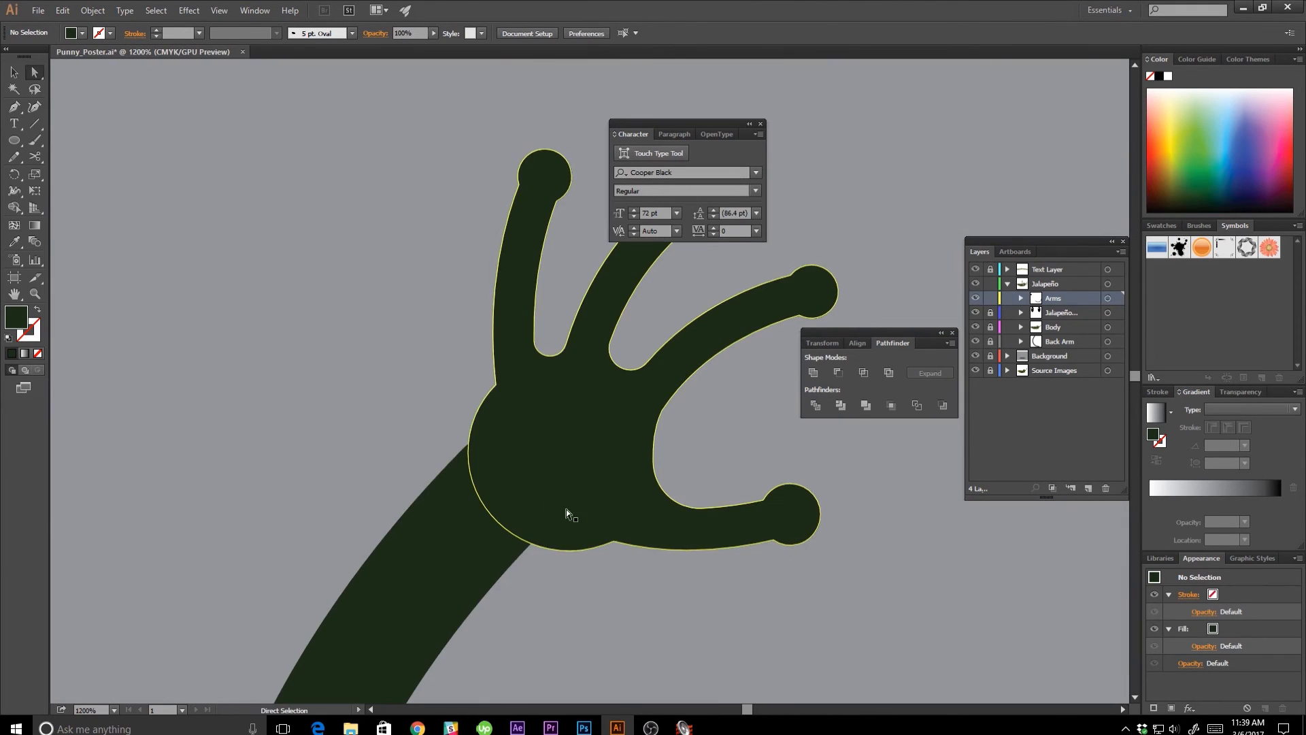
click(566, 512)
drag(571, 551, 483, 566)
drag(570, 534, 598, 525)
key(ctrl+z)
click(613, 540)
click(562, 598)
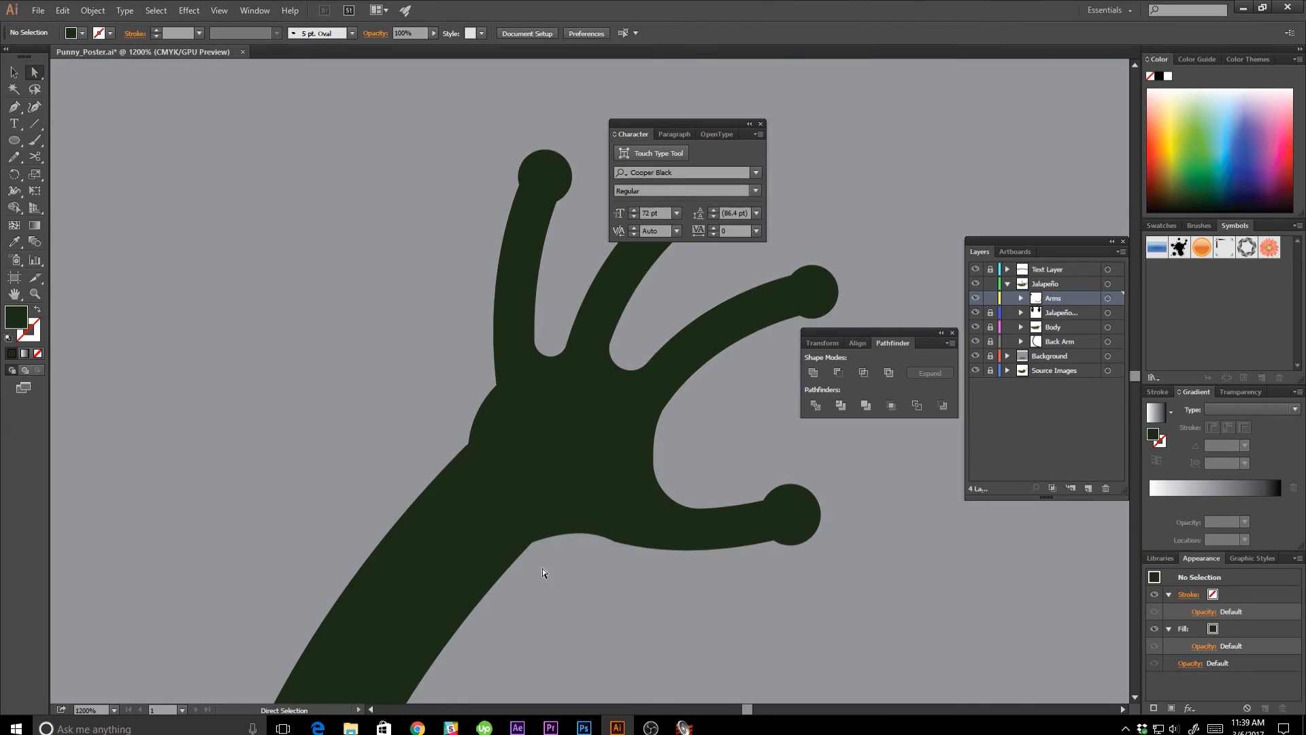
Flatten the bulge on the palm's outer edge between the first finger and wrist by adjusting its anchor handle.
drag(564, 566, 512, 656)
click(452, 564)
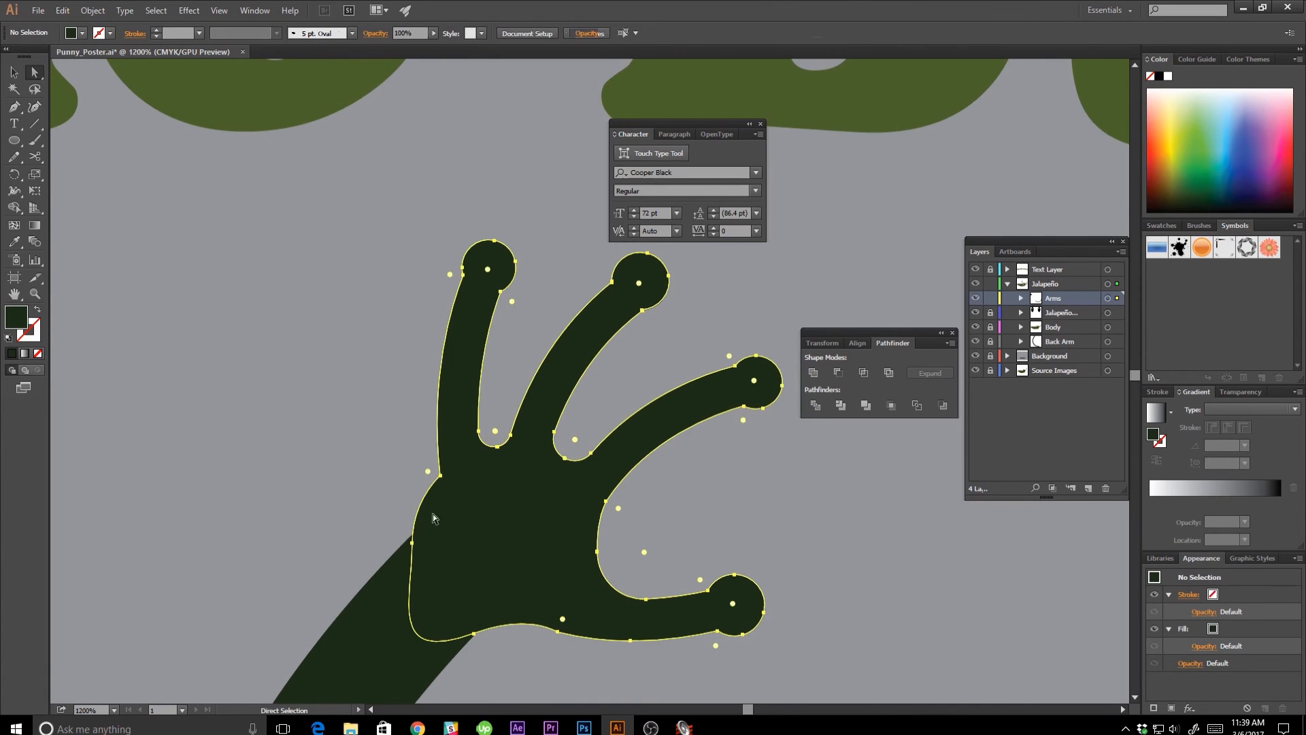
click(412, 543)
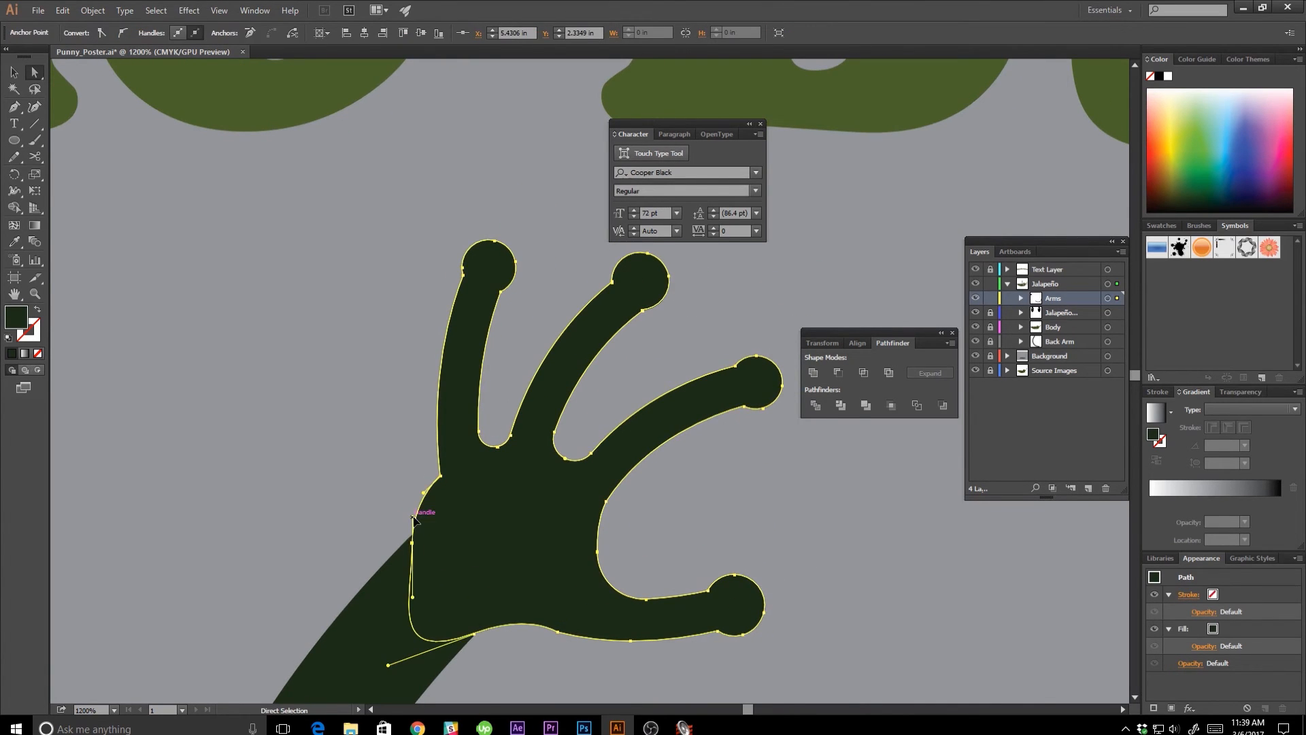
drag(413, 519, 425, 487)
click(369, 507)
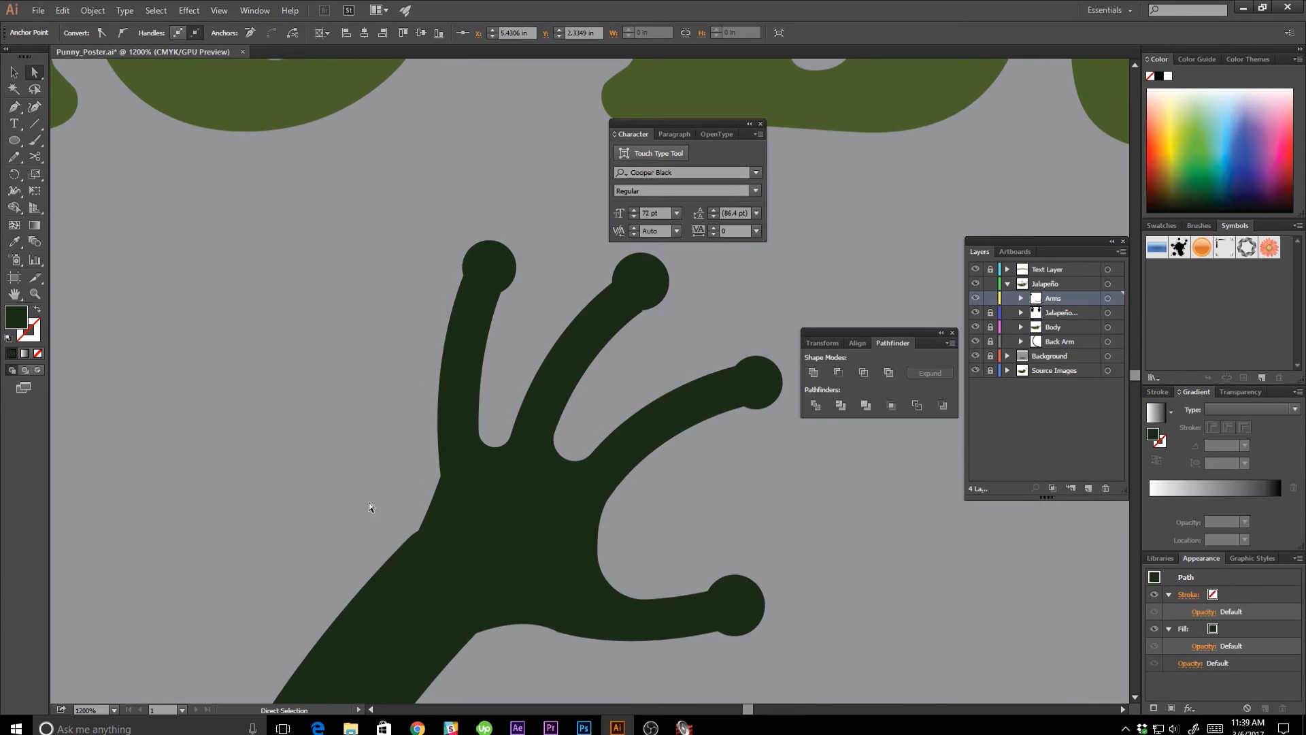
Examine the reshaped raised hand at whole-poster scale and its fingers close up.
key(ctrl+minus)
key(ctrl+minus)
key(ctrl+minus)
key(ctrl+minus)
key(ctrl+minus)
key(ctrl+minus)
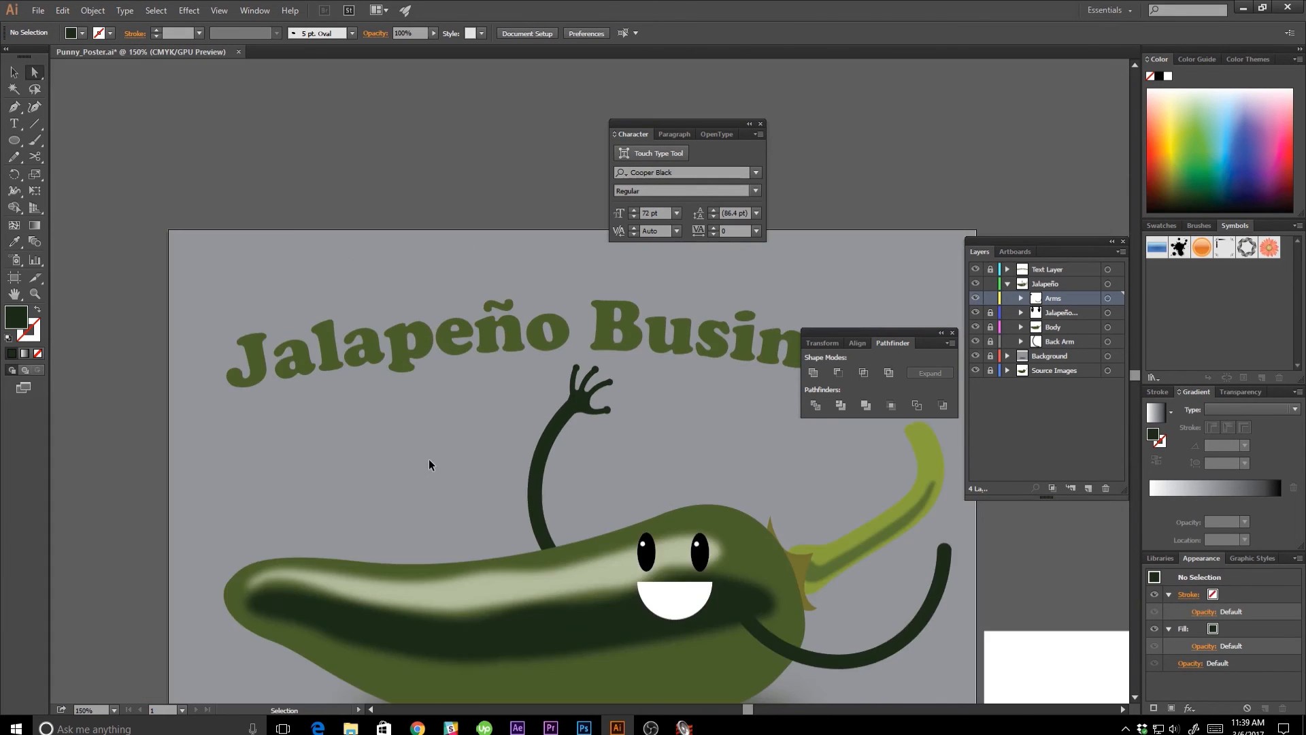
key(ctrl+minus)
key(ctrl+minus)
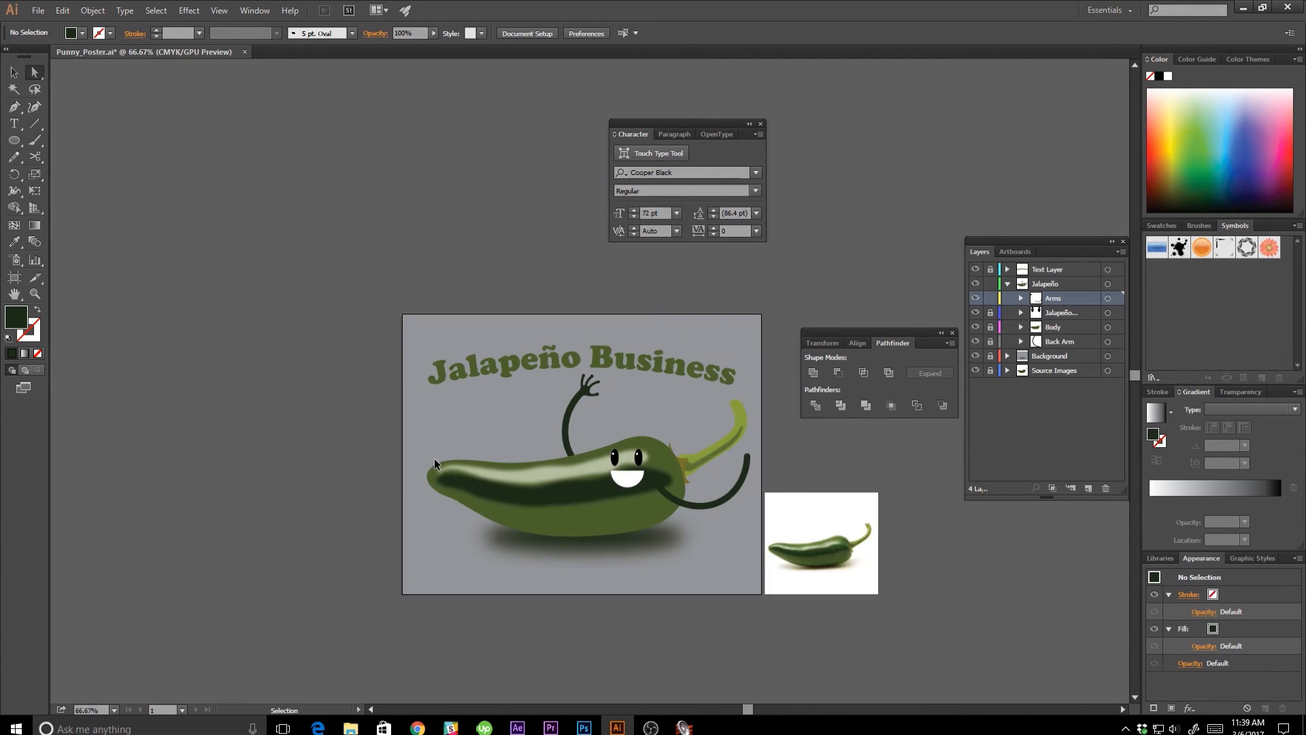
key(ctrl+plus)
key(ctrl+plus)
key(ctrl+plus)
key(ctrl+plus)
key(ctrl+plus)
key(ctrl+plus)
key(ctrl+plus)
key(ctrl+plus)
key(ctrl+plus)
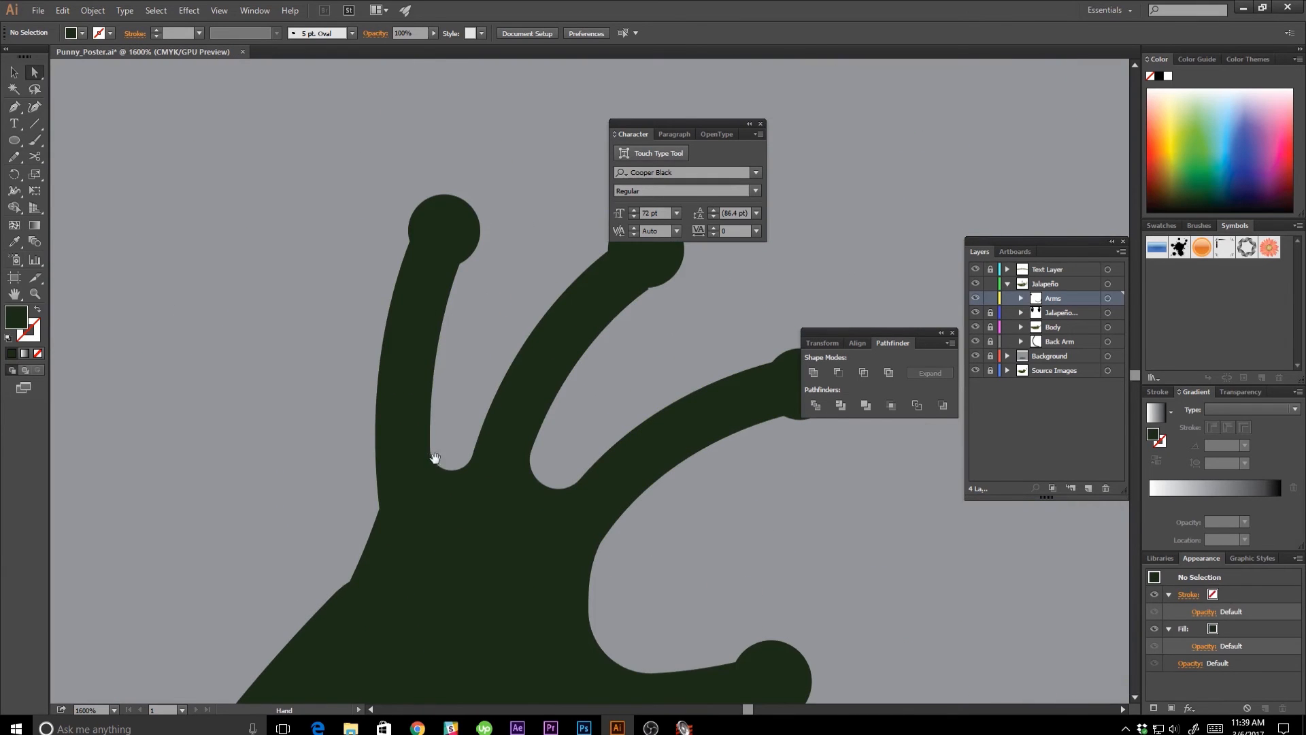
scroll(482, 432, up, 5)
scroll(481, 432, left, 3)
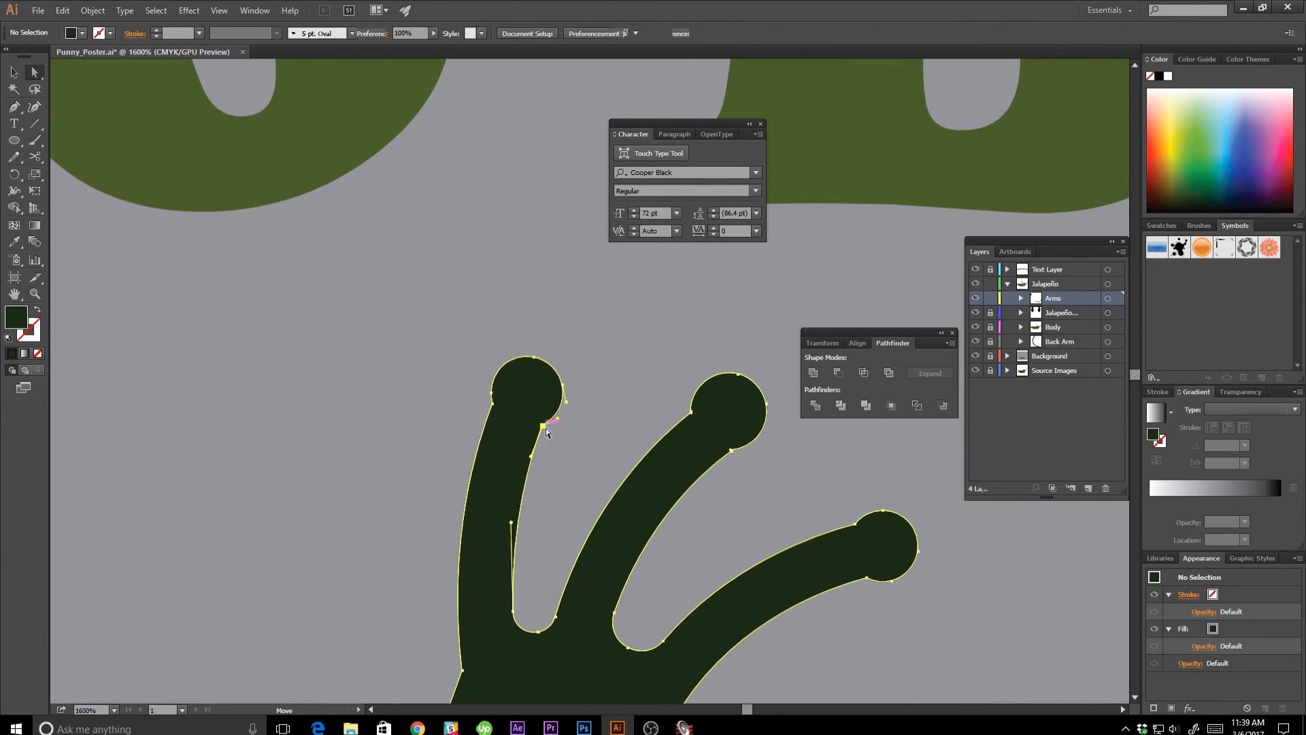
Round the corner where the first finger's inner edge meets its round fingertip to about 0.18 in.
click(542, 427)
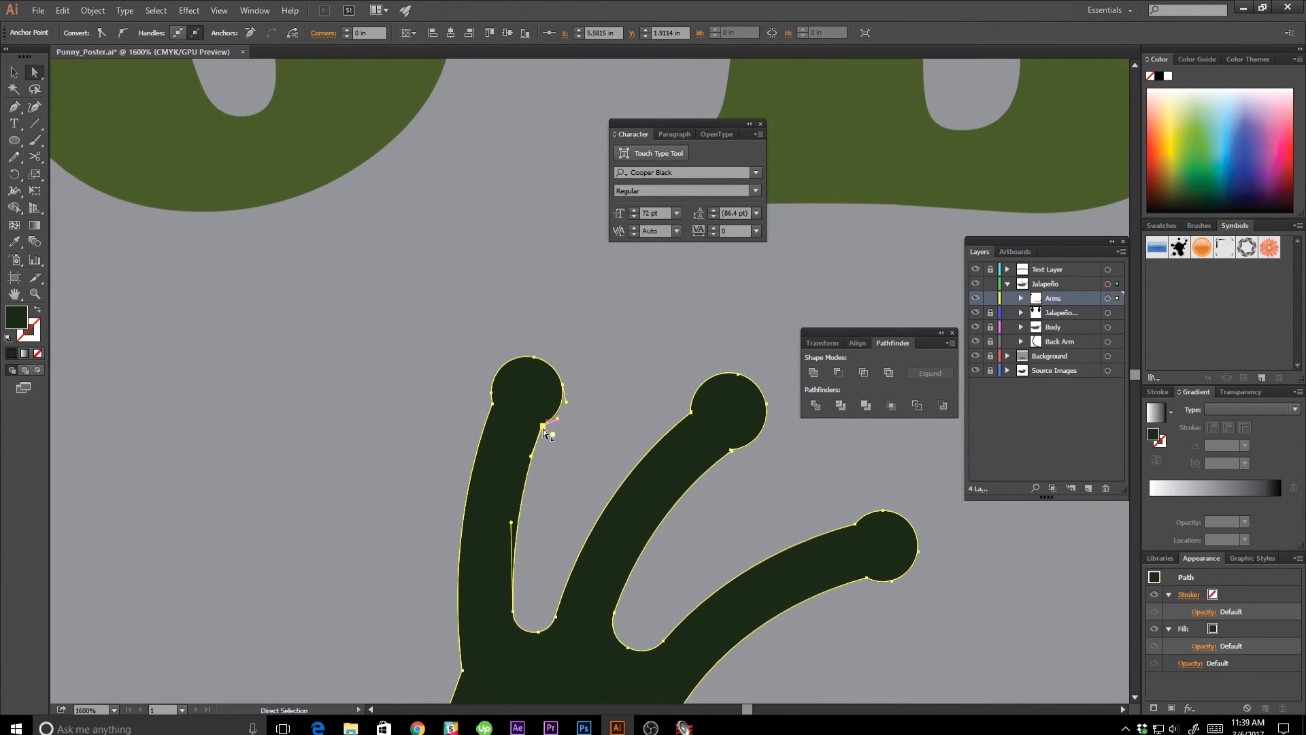
click(705, 504)
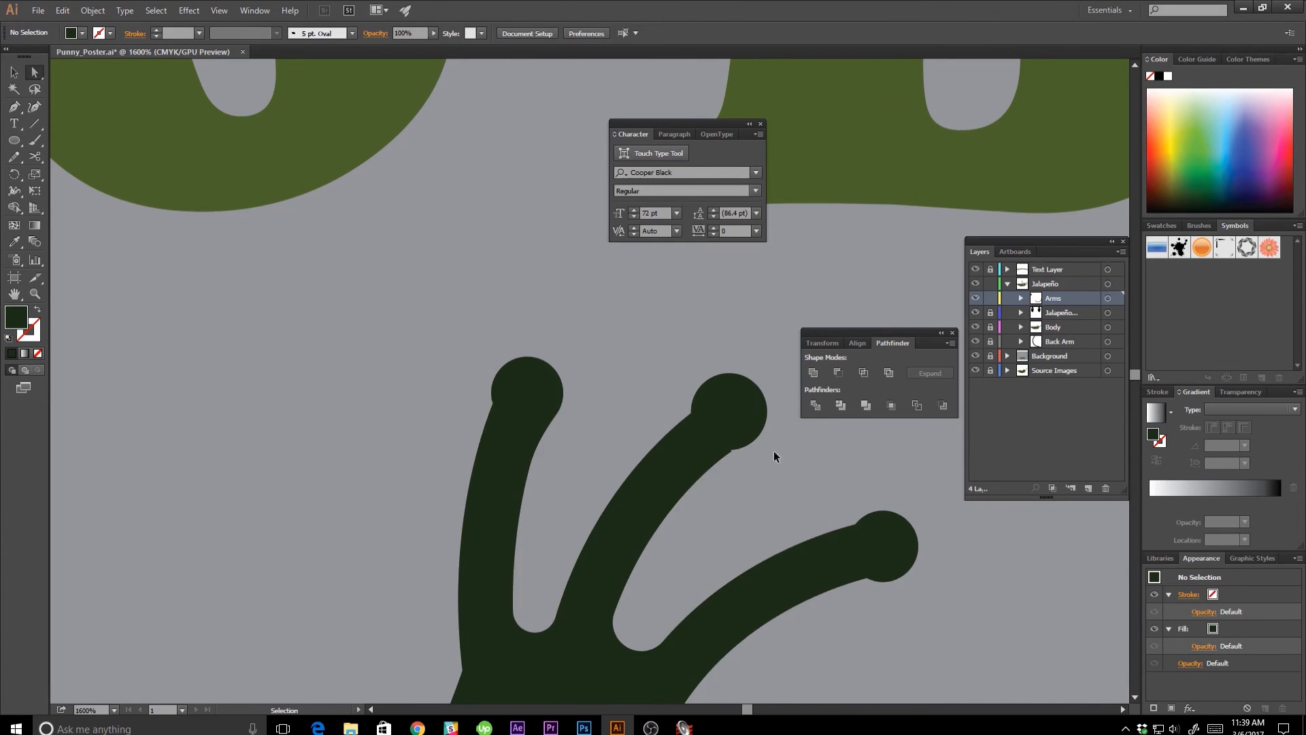
Delete the stray anchor point on the underside of the second finger where it meets the round fingertip.
scroll(775, 452, up, 7)
key(space)
drag(810, 470, 450, 411)
click(499, 429)
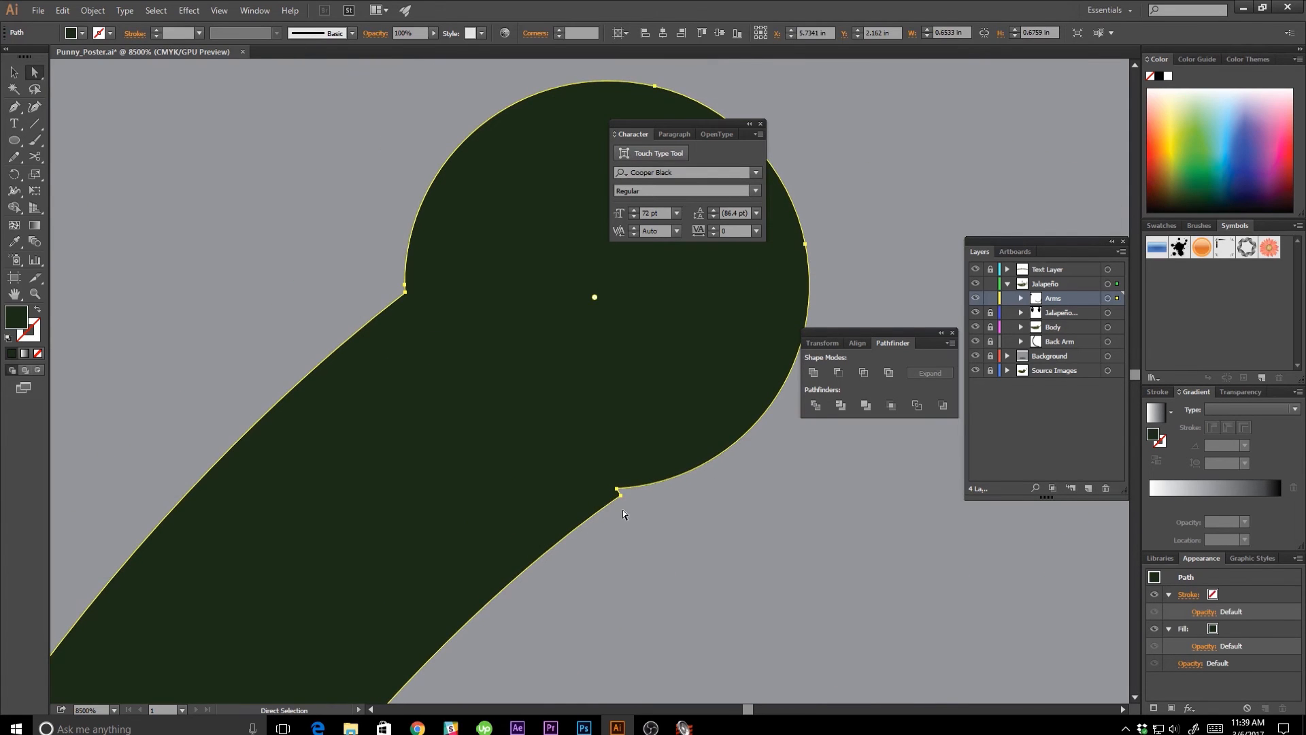
key(p)
click(621, 494)
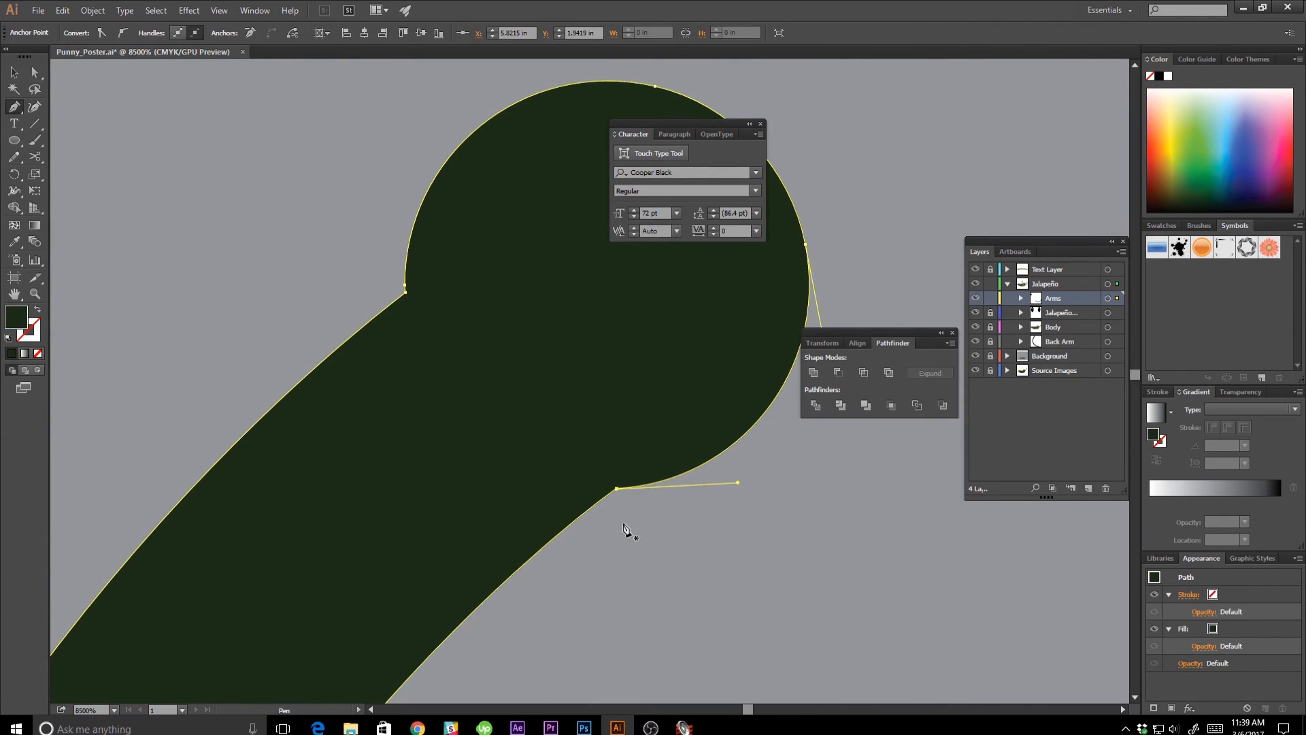
Round the corner under the second fingertip into a wide, smooth curve that flows into the finger.
key(a)
drag(622, 504, 751, 616)
key(ctrl+minus)
key(ctrl+minus)
key(ctrl+minus)
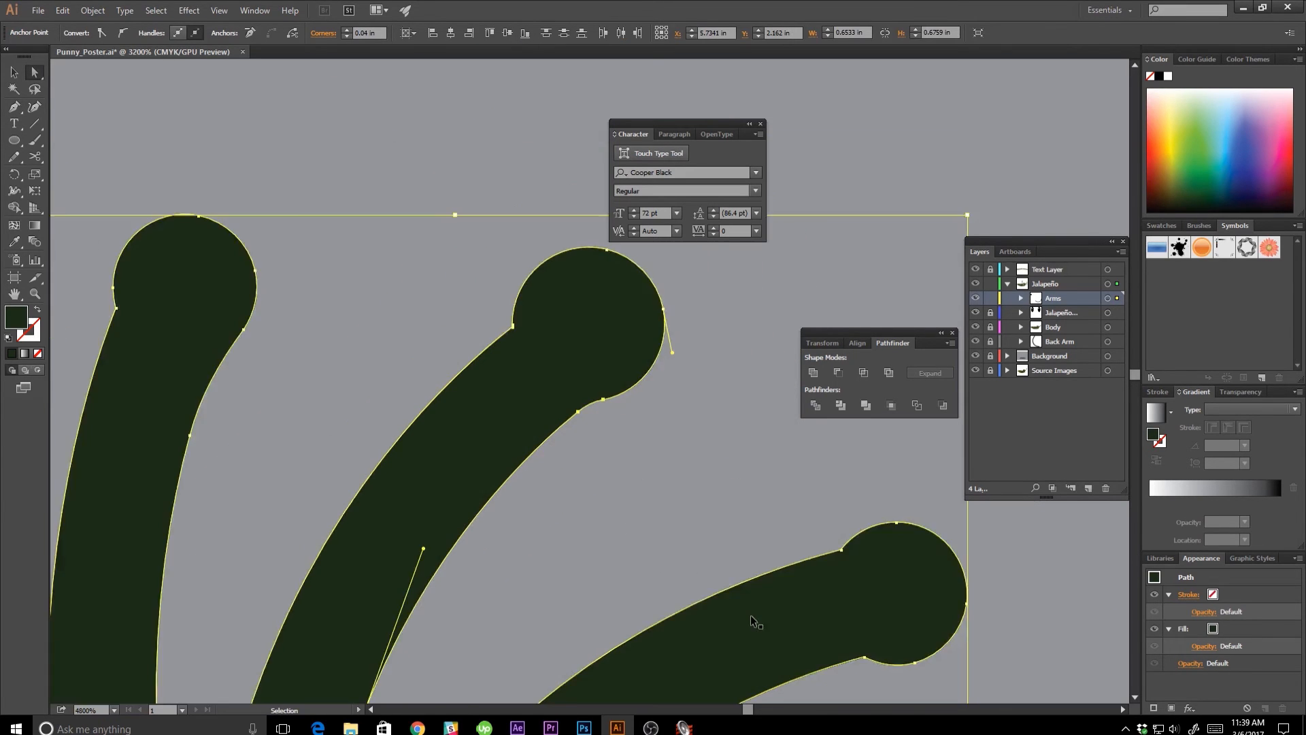
key(ctrl+minus)
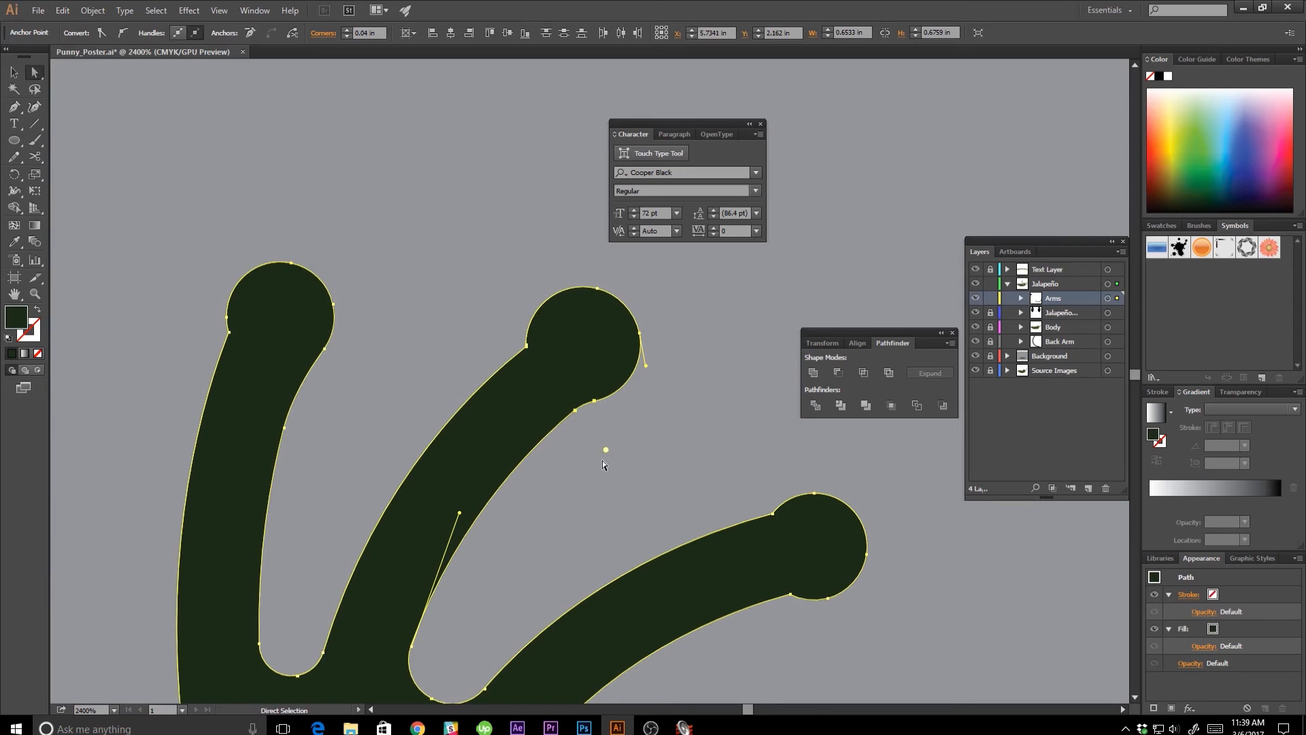
drag(608, 452, 685, 597)
Round the corner on the underside of the third finger, where it meets the fingertip, to about 0.14 in.
key(space)
drag(566, 455, 479, 275)
click(704, 415)
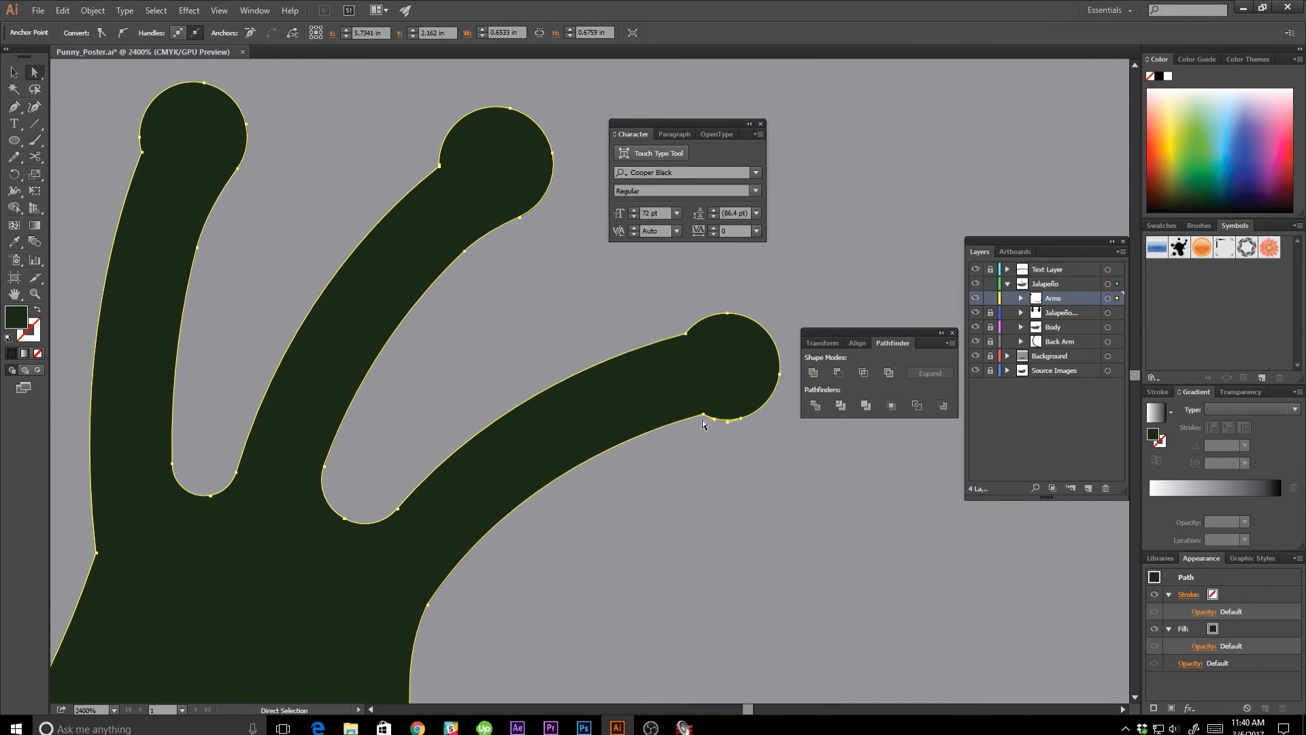
drag(704, 431, 665, 315)
Round the corner where the thumb's upper edge meets its round tip into a smooth curve.
key(space)
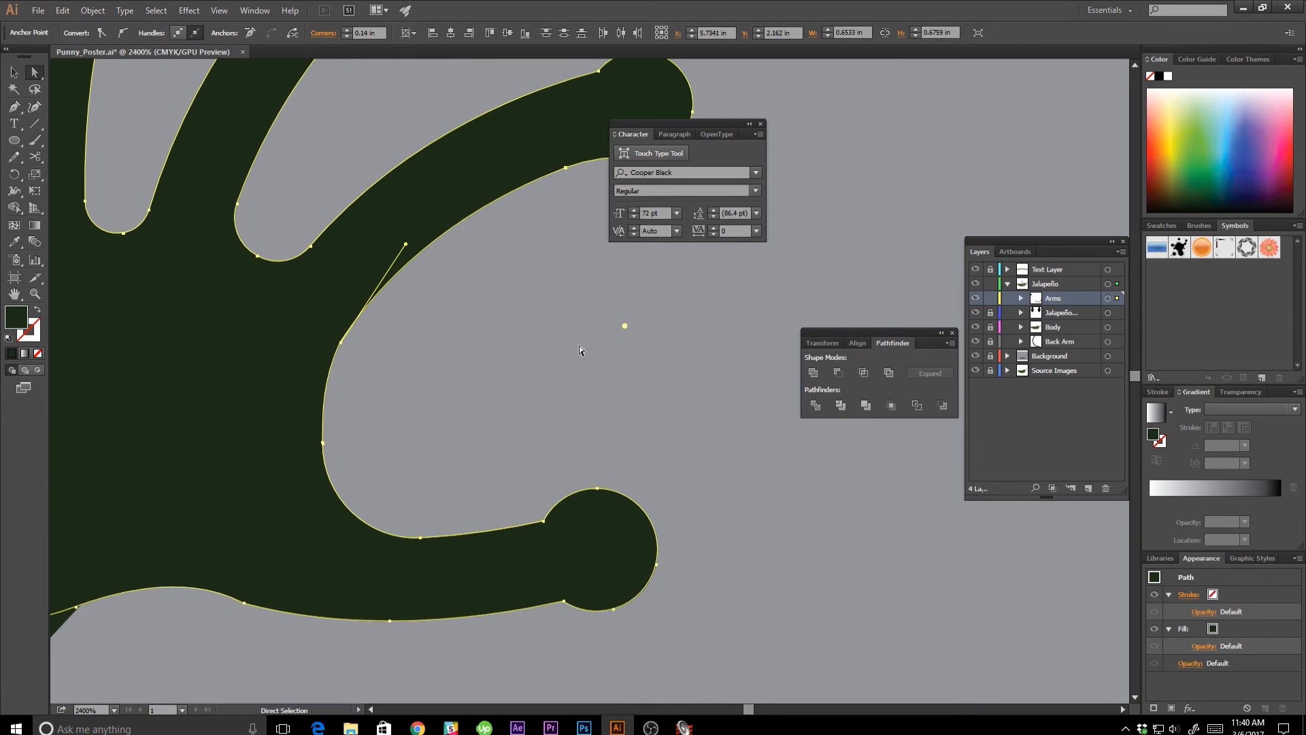
click(545, 522)
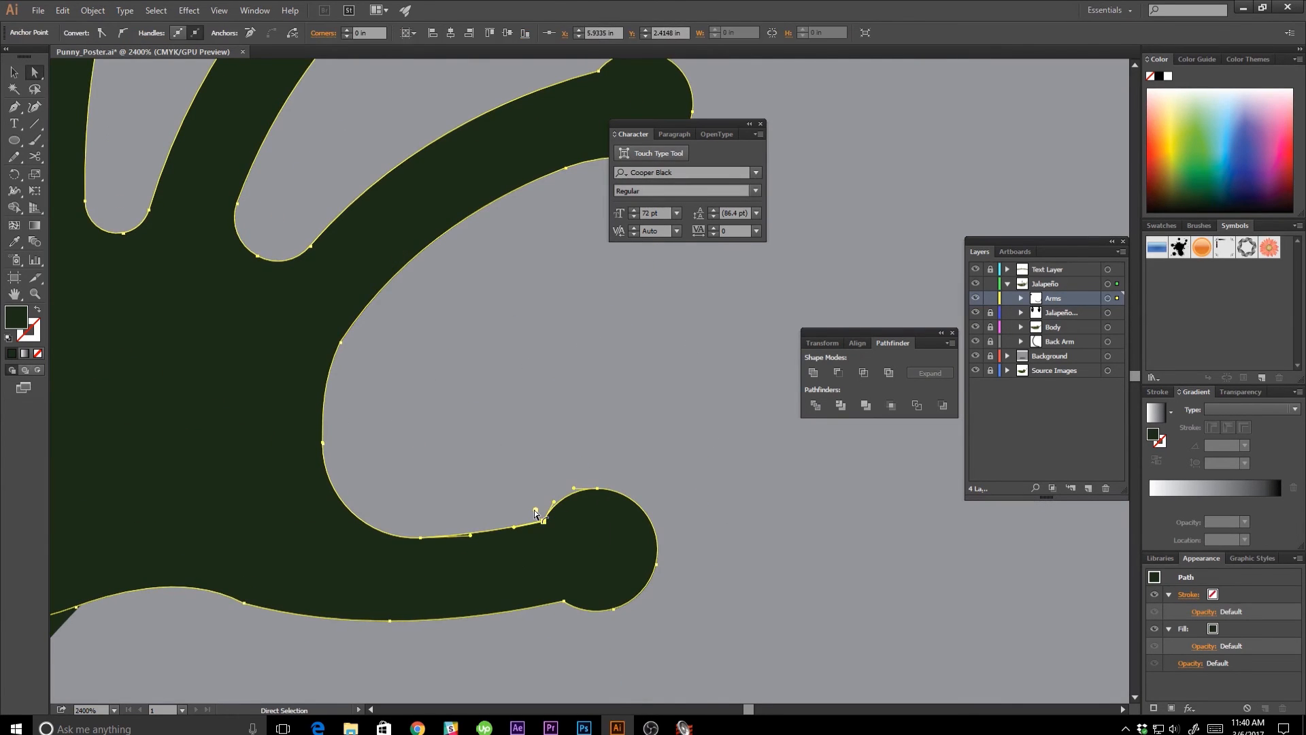
drag(541, 512, 362, 344)
click(586, 439)
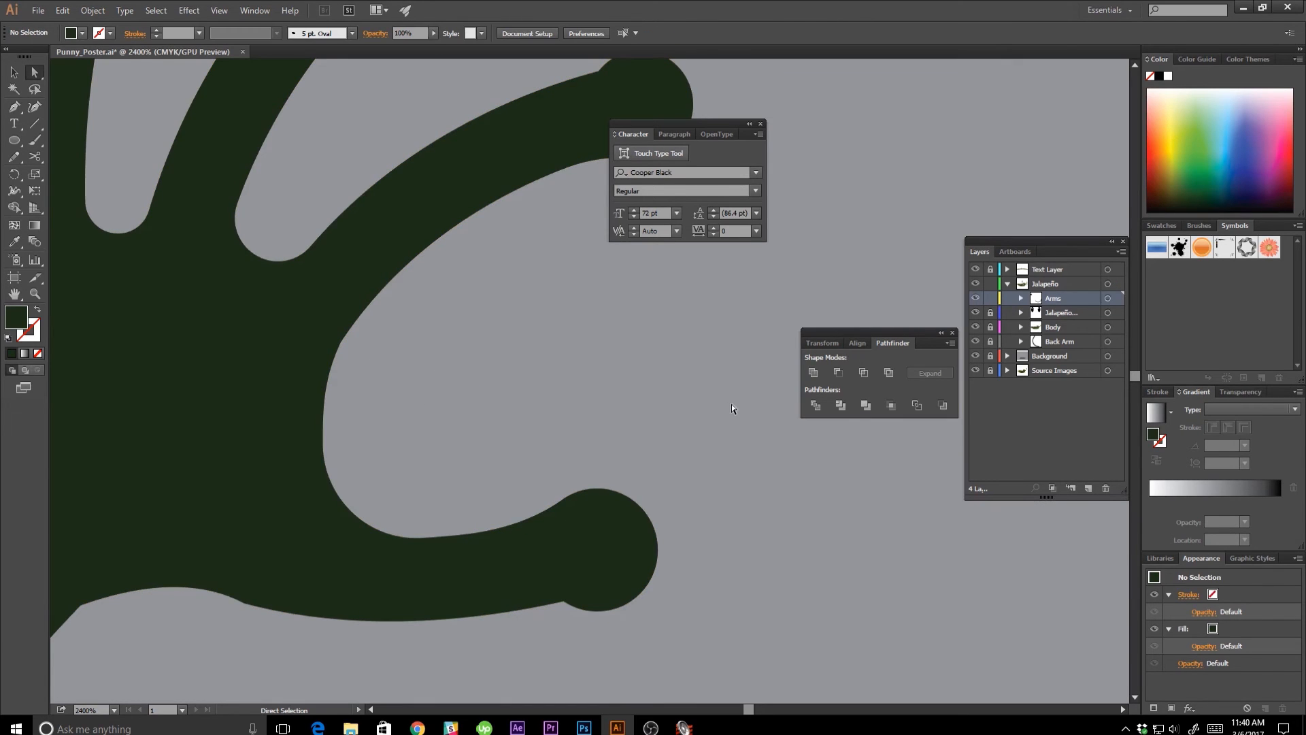
Make a copy of the finished raised hand for use on the other arm.
key(ctrl+minus)
key(ctrl+minus)
key(ctrl+minus)
key(ctrl+minus)
key(ctrl+minus)
key(ctrl+minus)
key(ctrl+minus)
key(ctrl+minus)
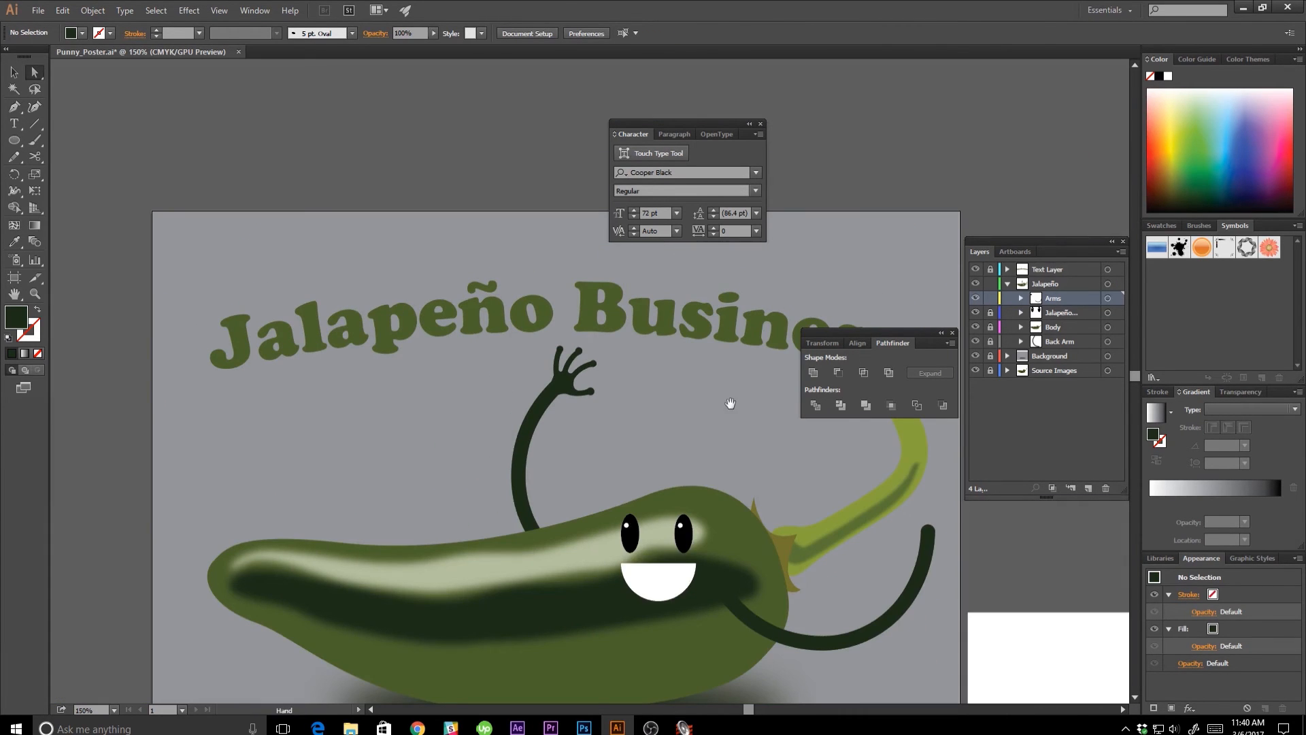
drag(730, 403, 649, 370)
key(v)
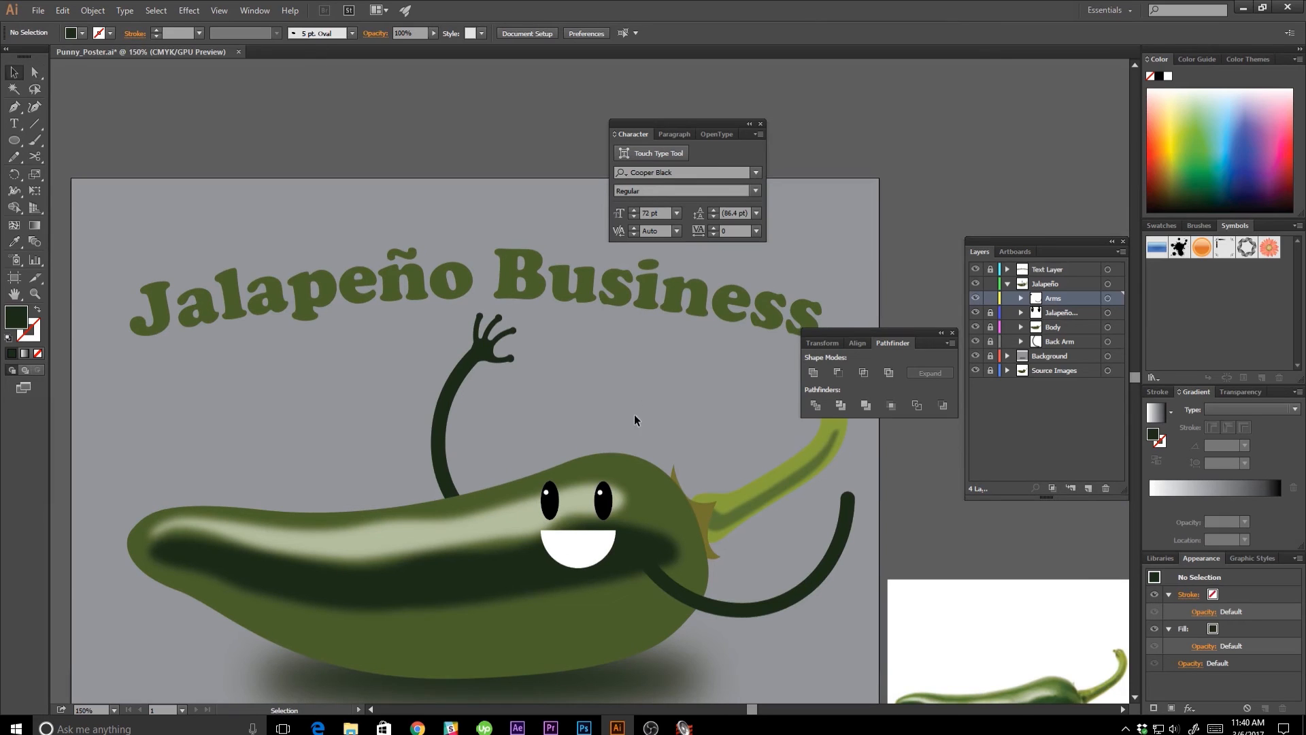
click(483, 343)
key(ctrl+c)
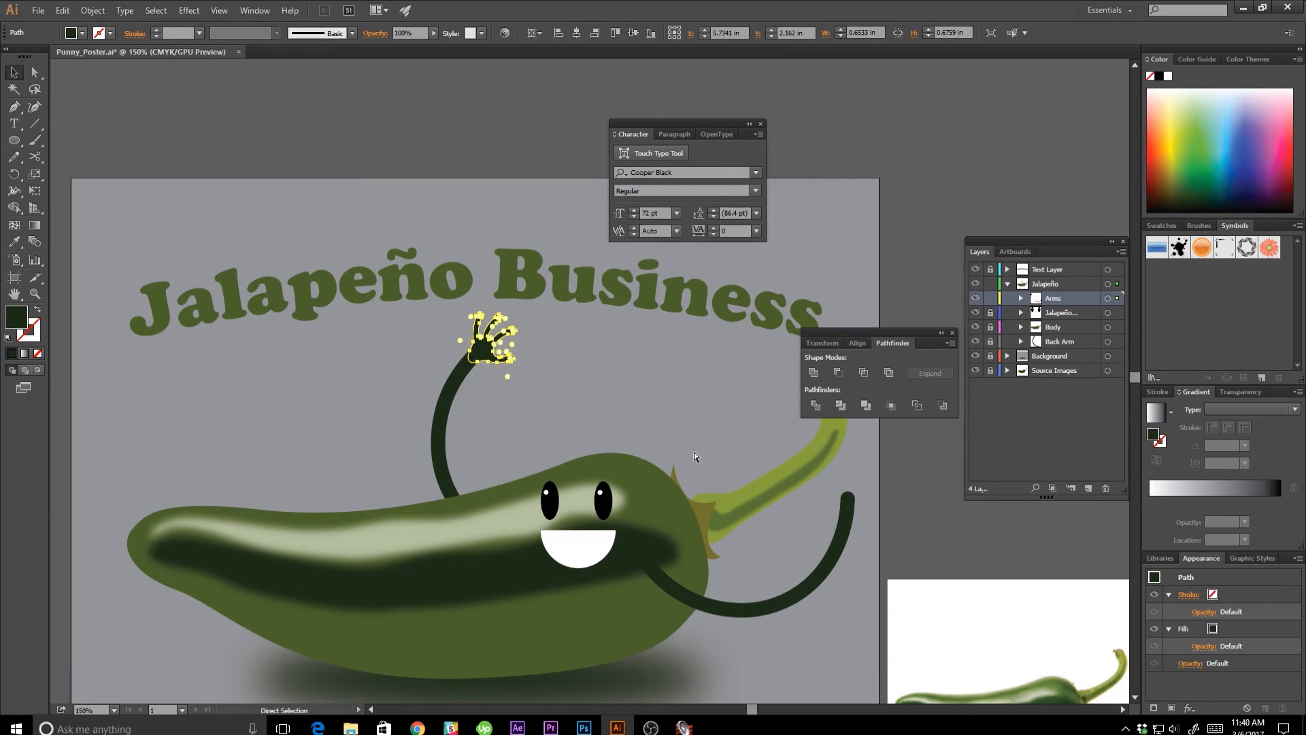
key(ctrl+v)
click(708, 456)
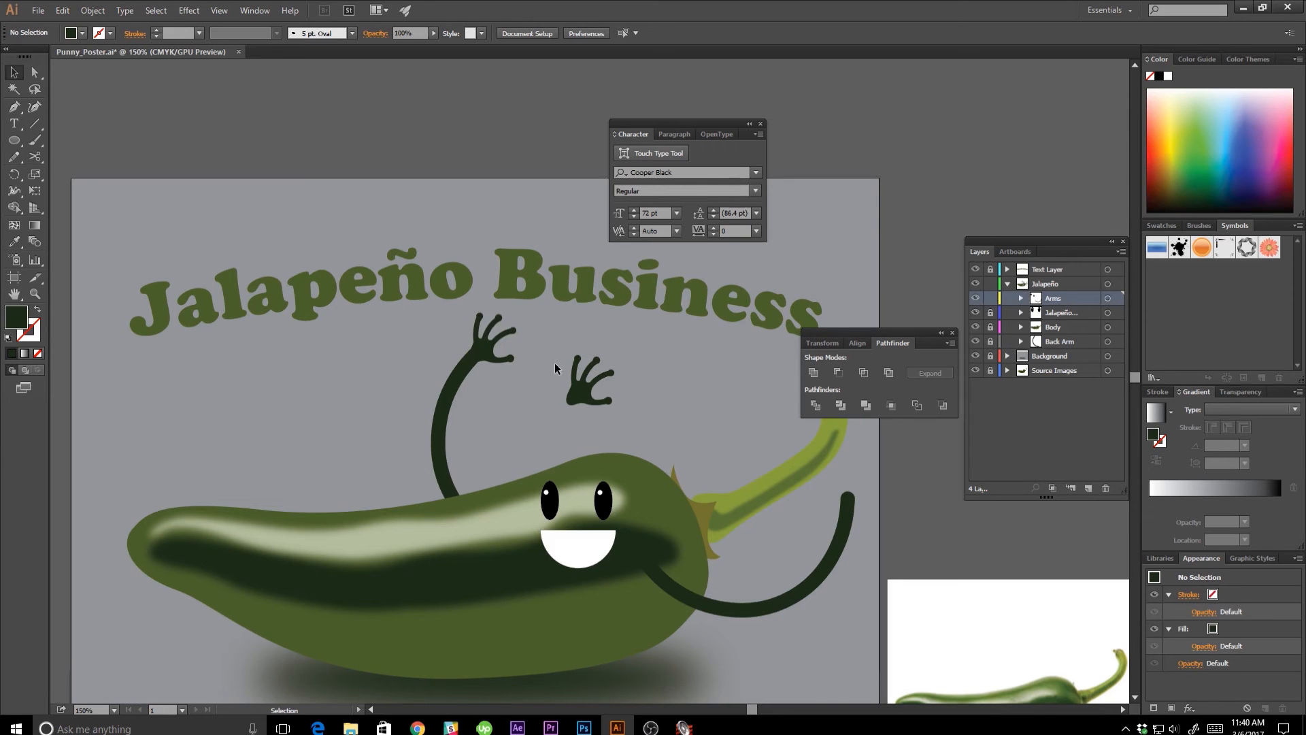
Place the copied hand on the end of the front arm and enlarge it proportionally to about 0.78 by 0.81 in.
drag(591, 397, 860, 498)
drag(762, 515, 665, 543)
drag(739, 486, 767, 513)
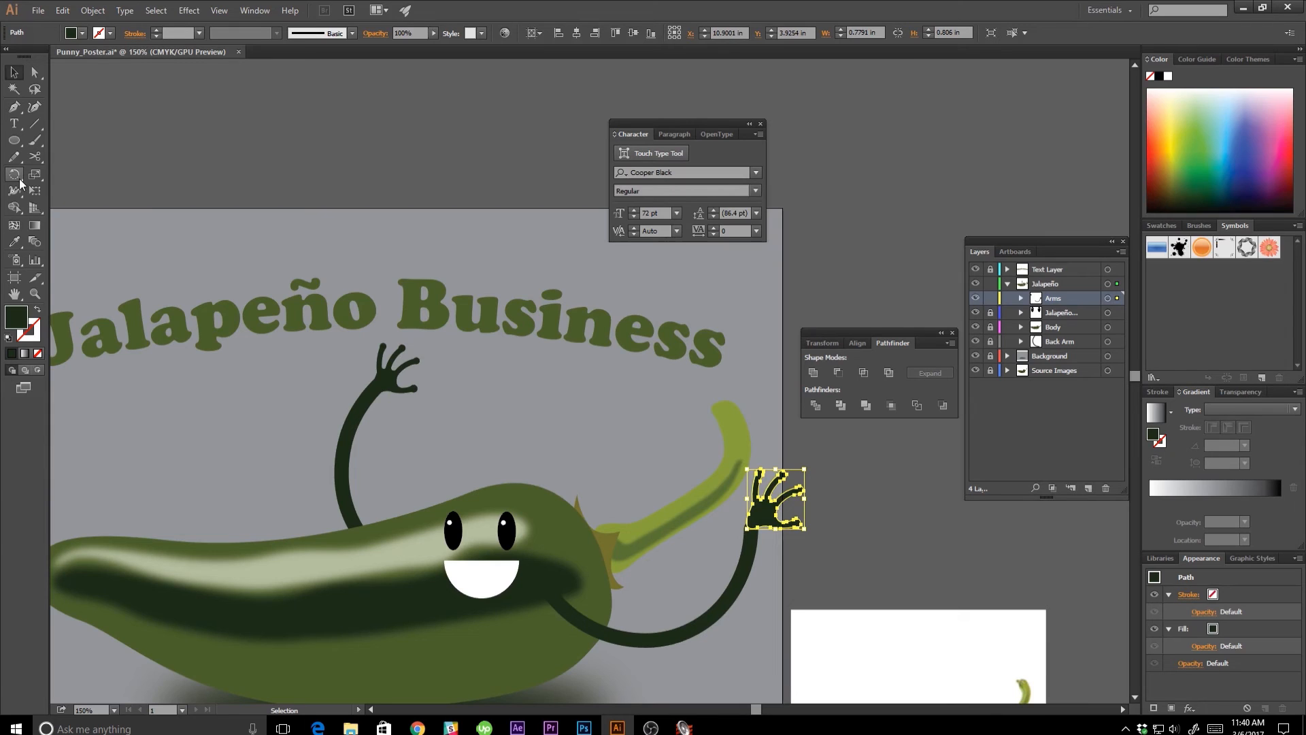
Reflect the copied hand and rotate it to line up with the end of the front arm.
drag(18, 183, 56, 191)
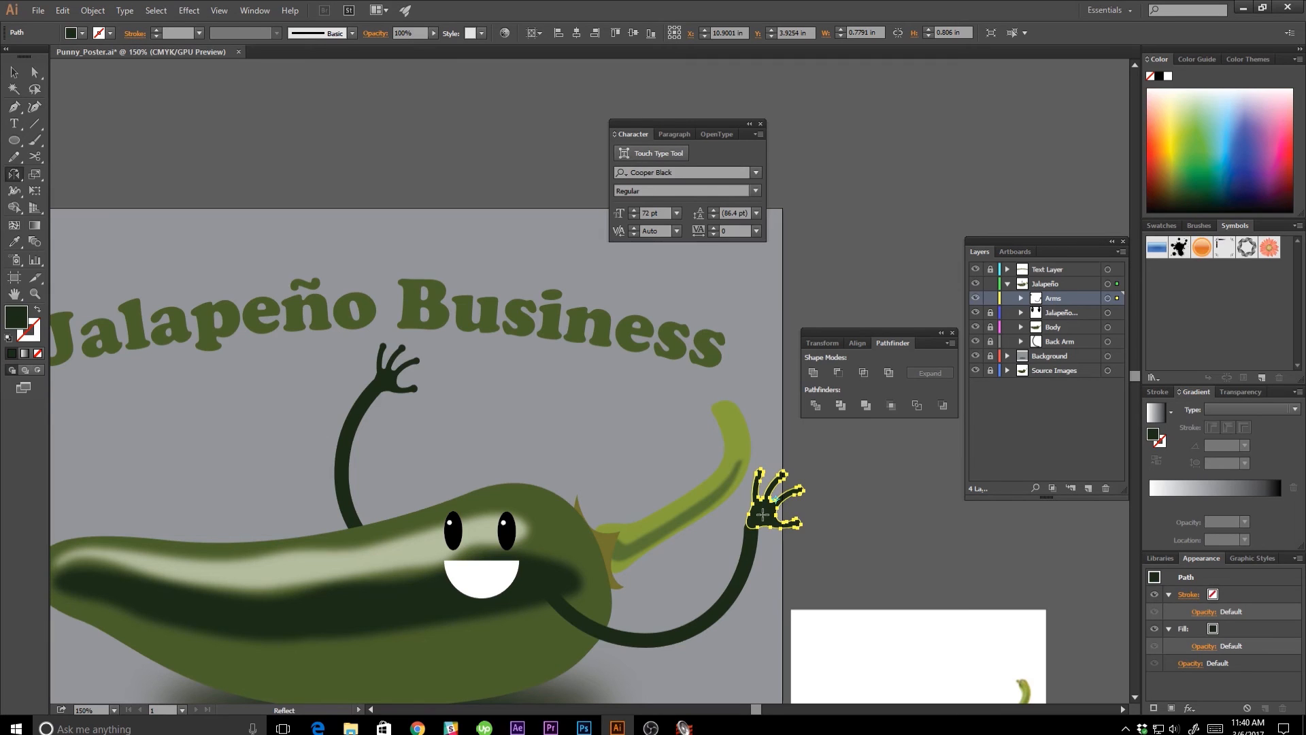
drag(763, 515, 752, 519)
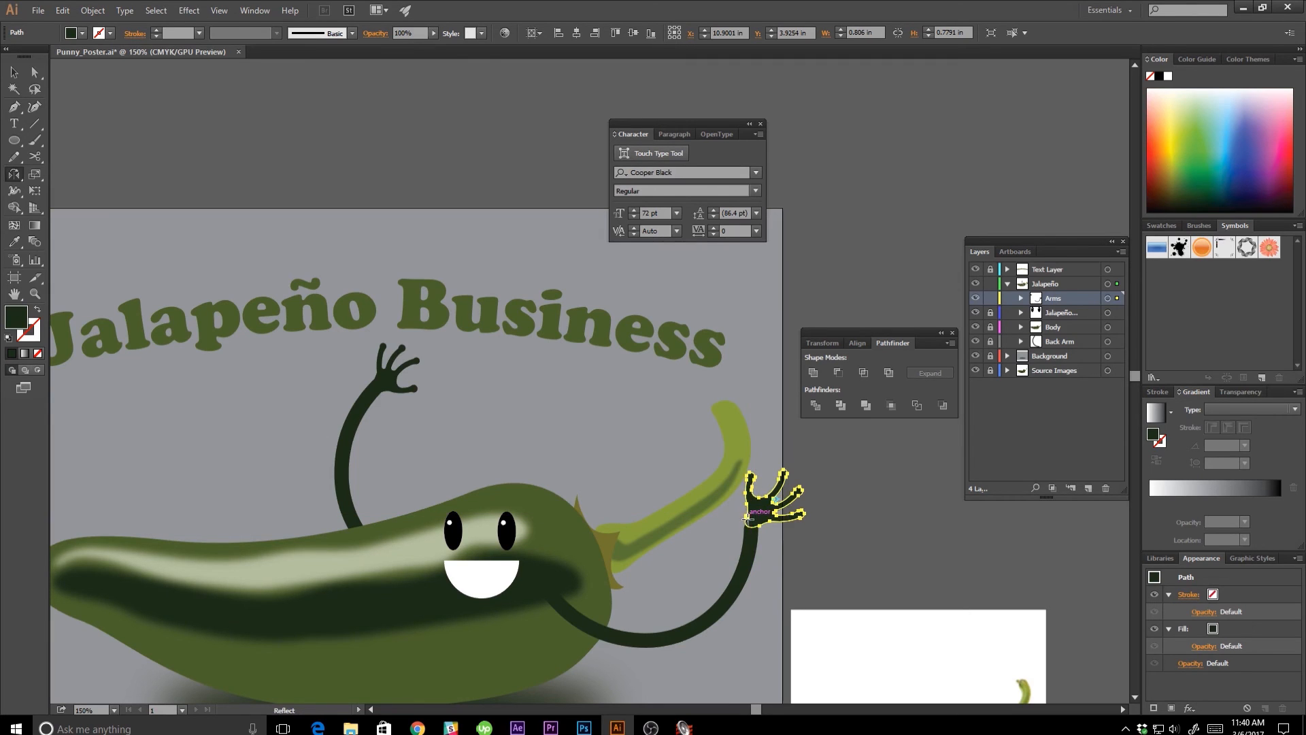
key(v)
click(813, 532)
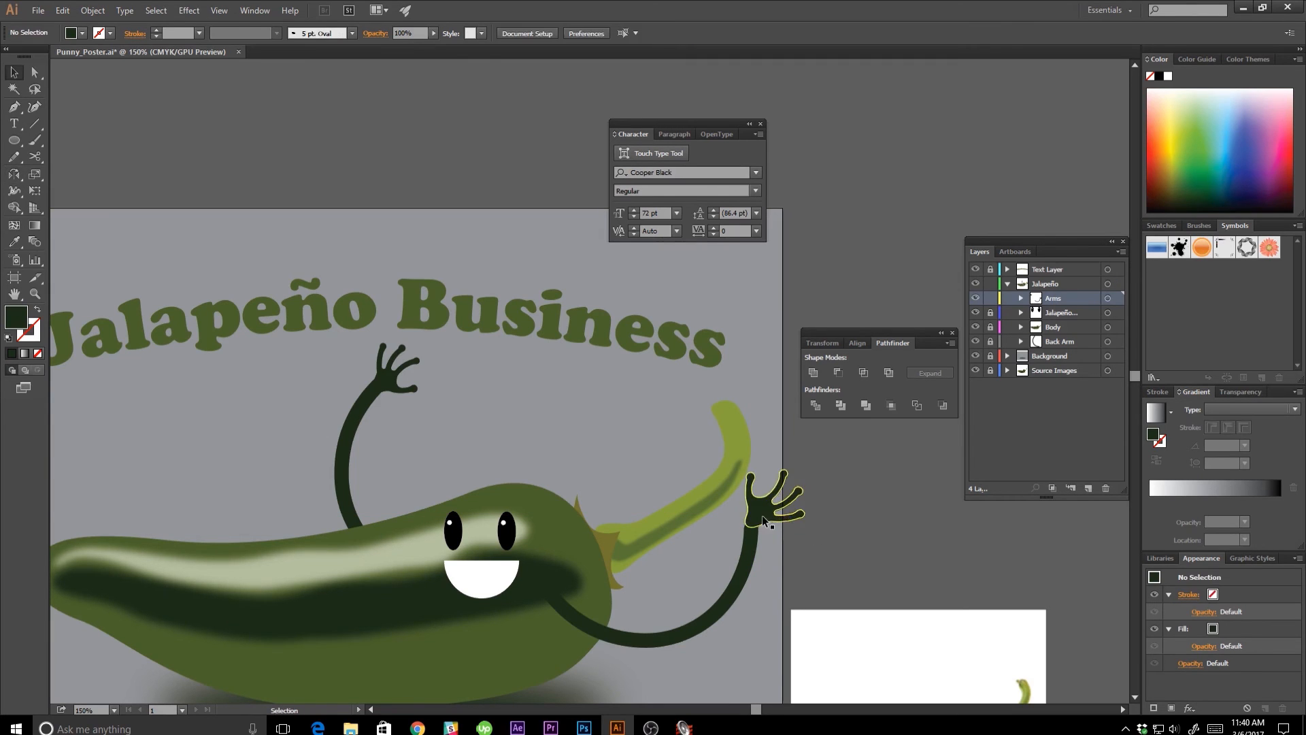
click(763, 515)
drag(811, 530, 756, 520)
click(670, 578)
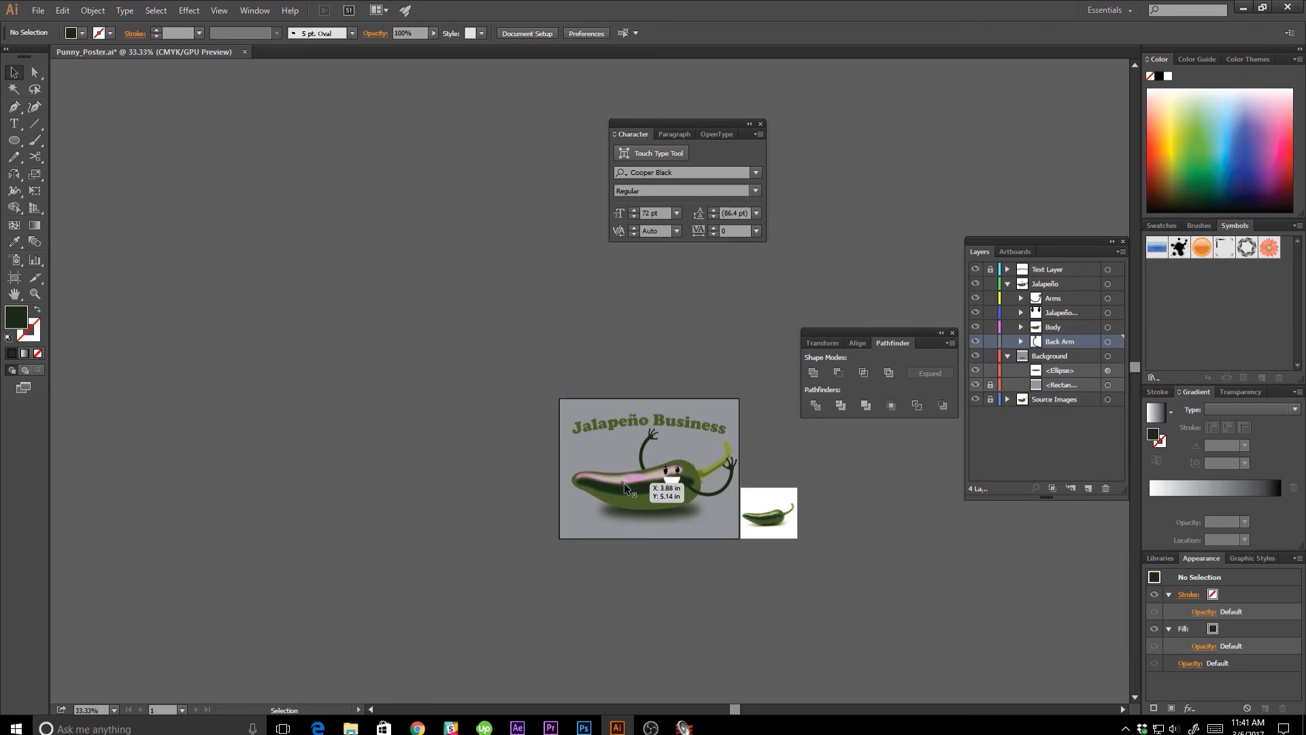
Move the whole jalapeño, with its face, arms and shadow, slightly down and to the left on the poster.
key(ctrl+a)
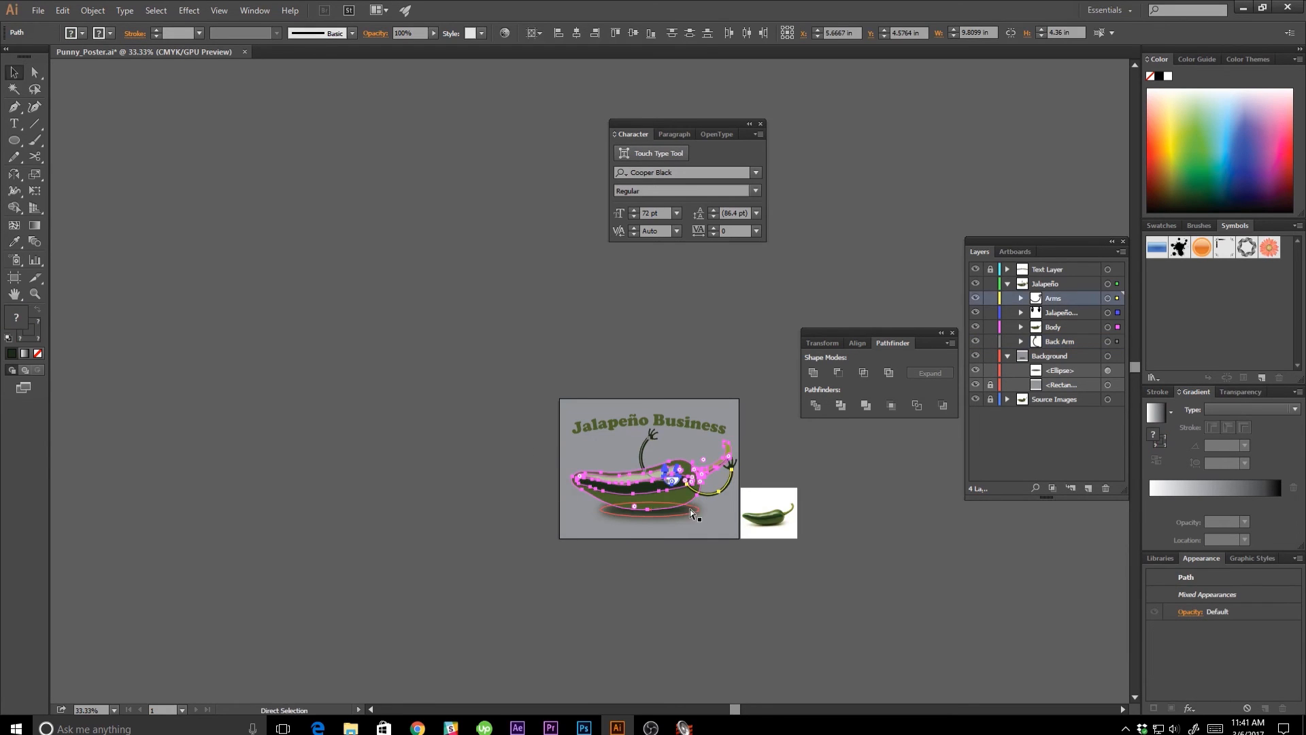
drag(686, 499, 686, 512)
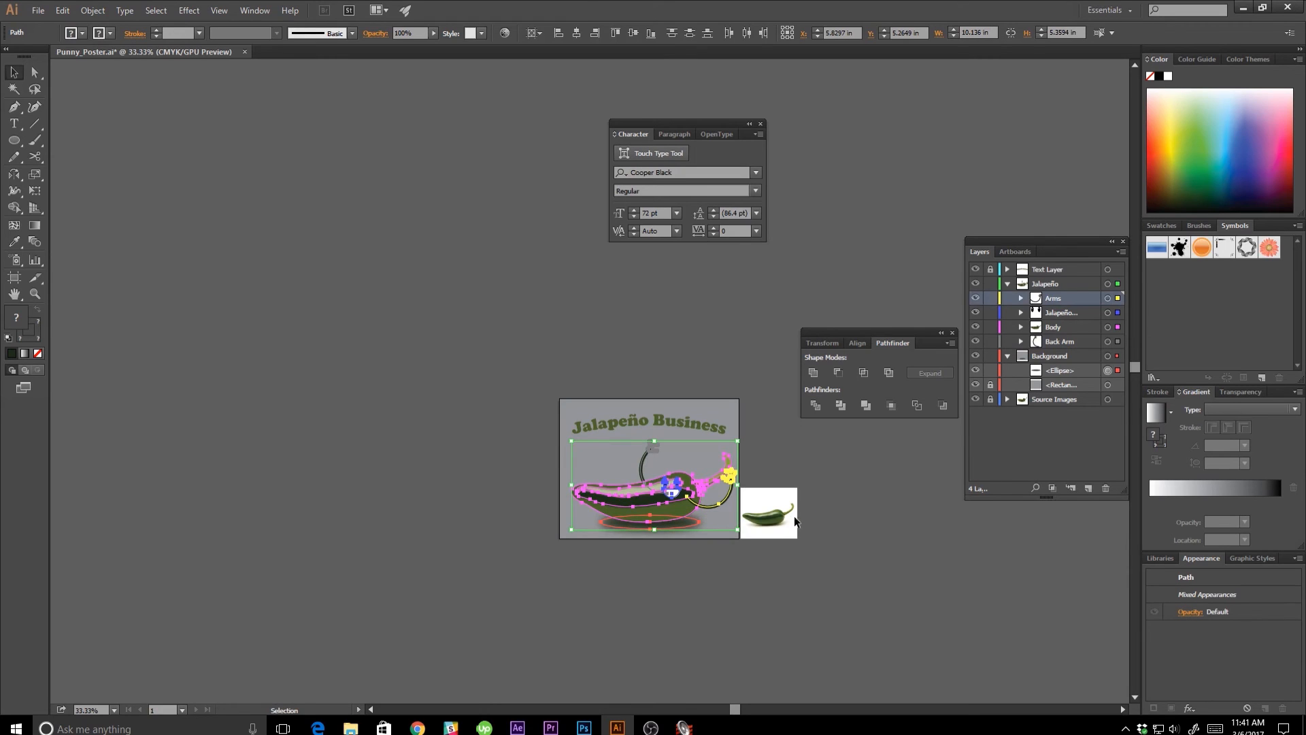
key(shift+Left)
key(shift+Left)
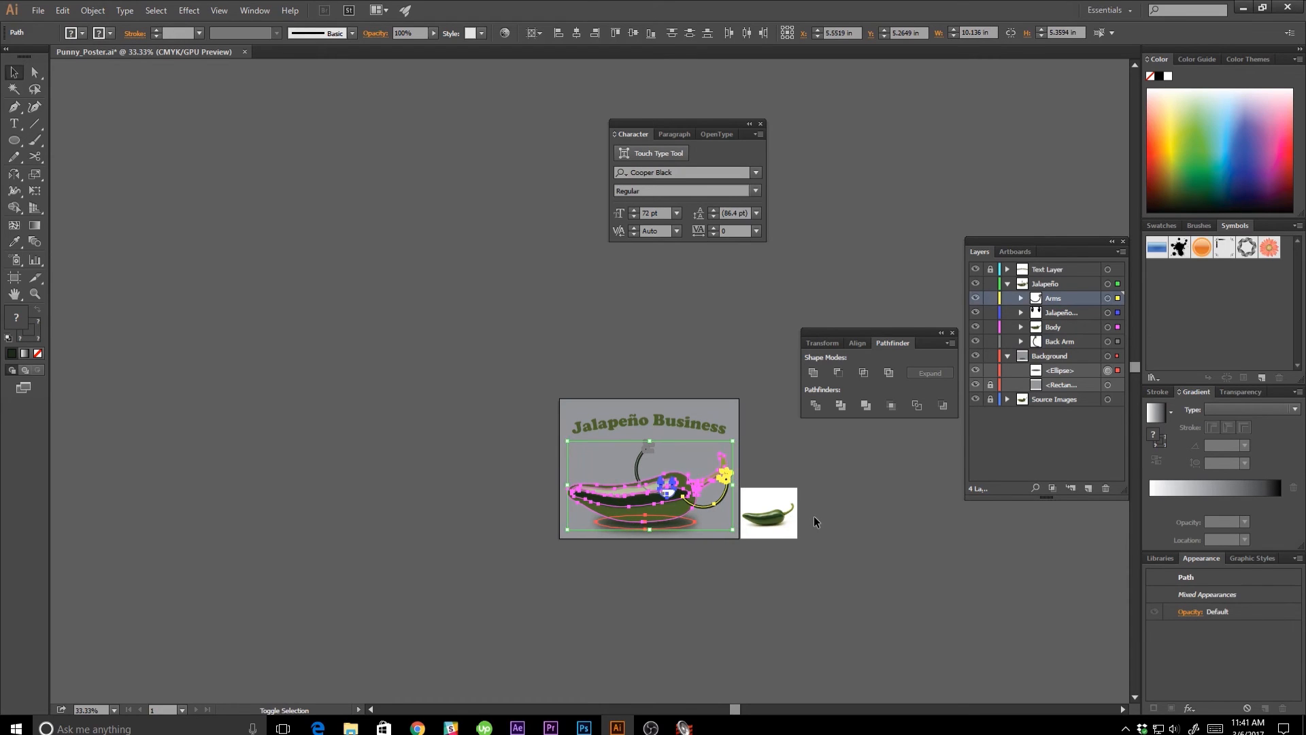
key(shift+Left)
key(Left)
click(851, 528)
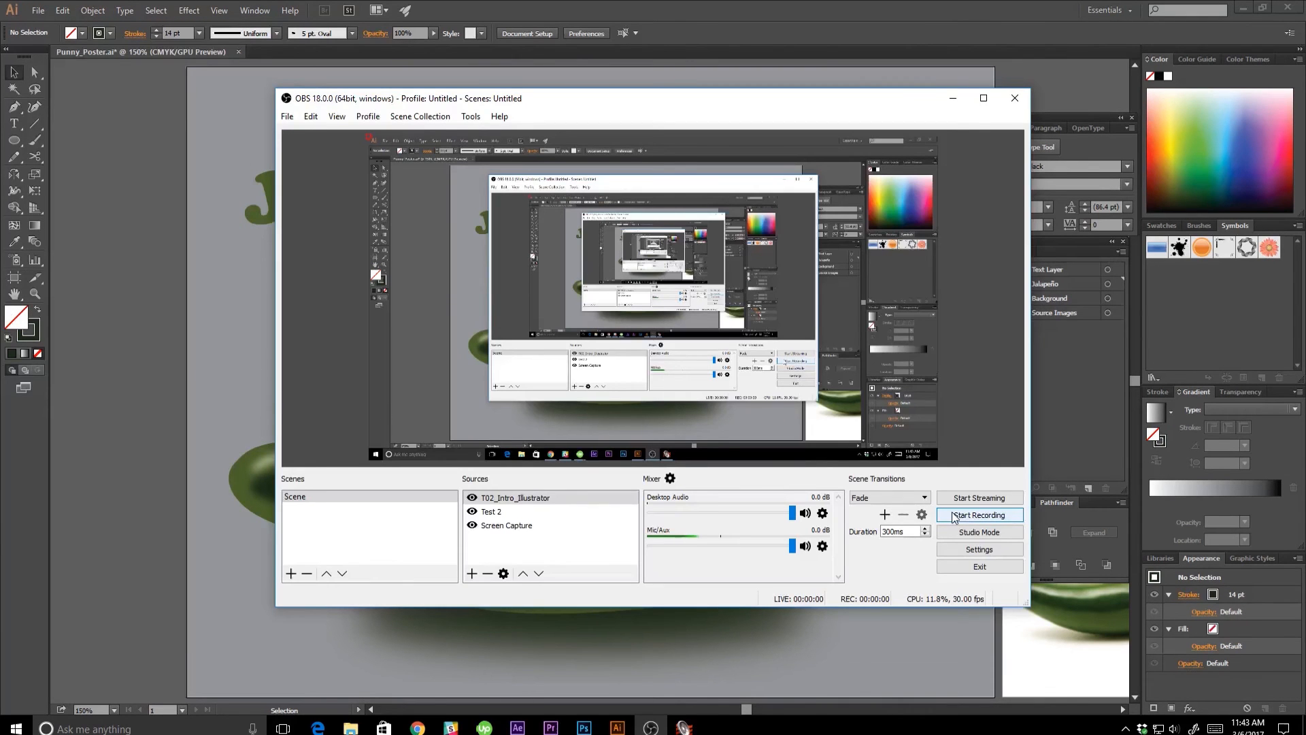
click(954, 516)
click(201, 366)
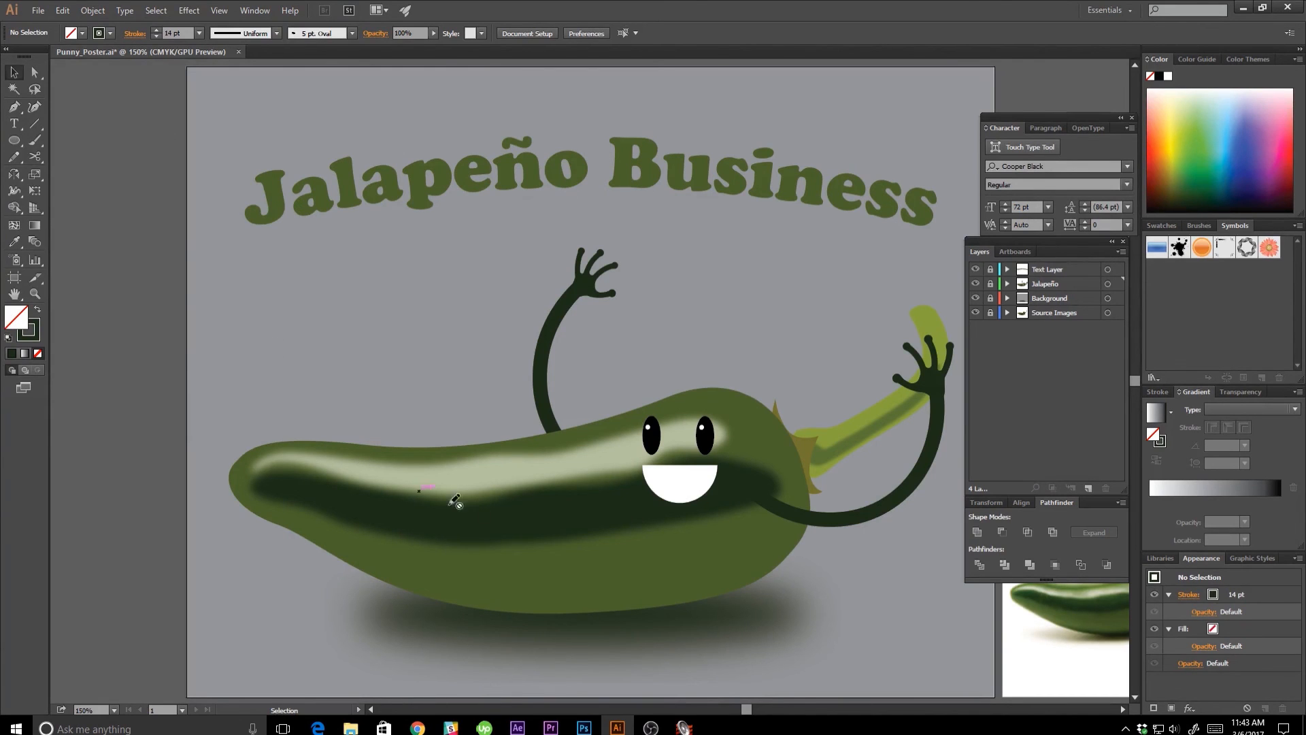
Start exporting the poster and create a new folder named Exports in the T02_Intro_Illustrator folder.
click(38, 11)
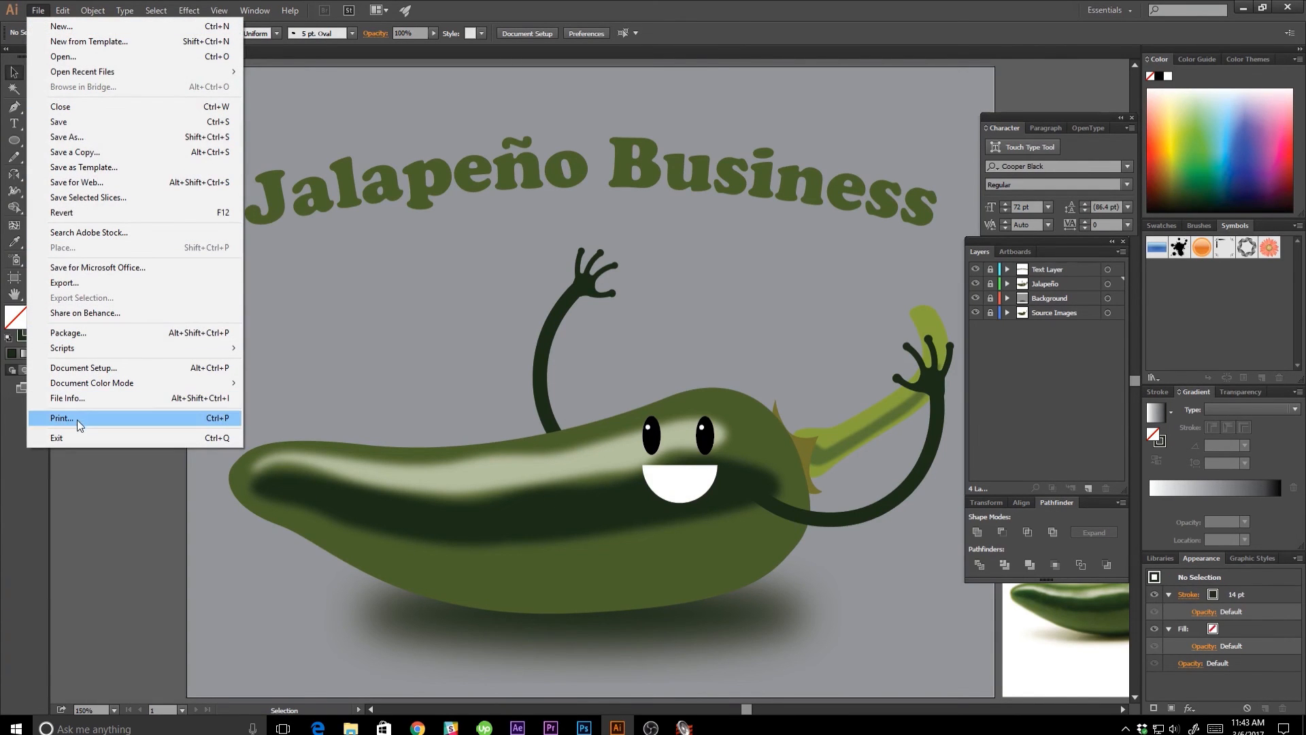
click(84, 285)
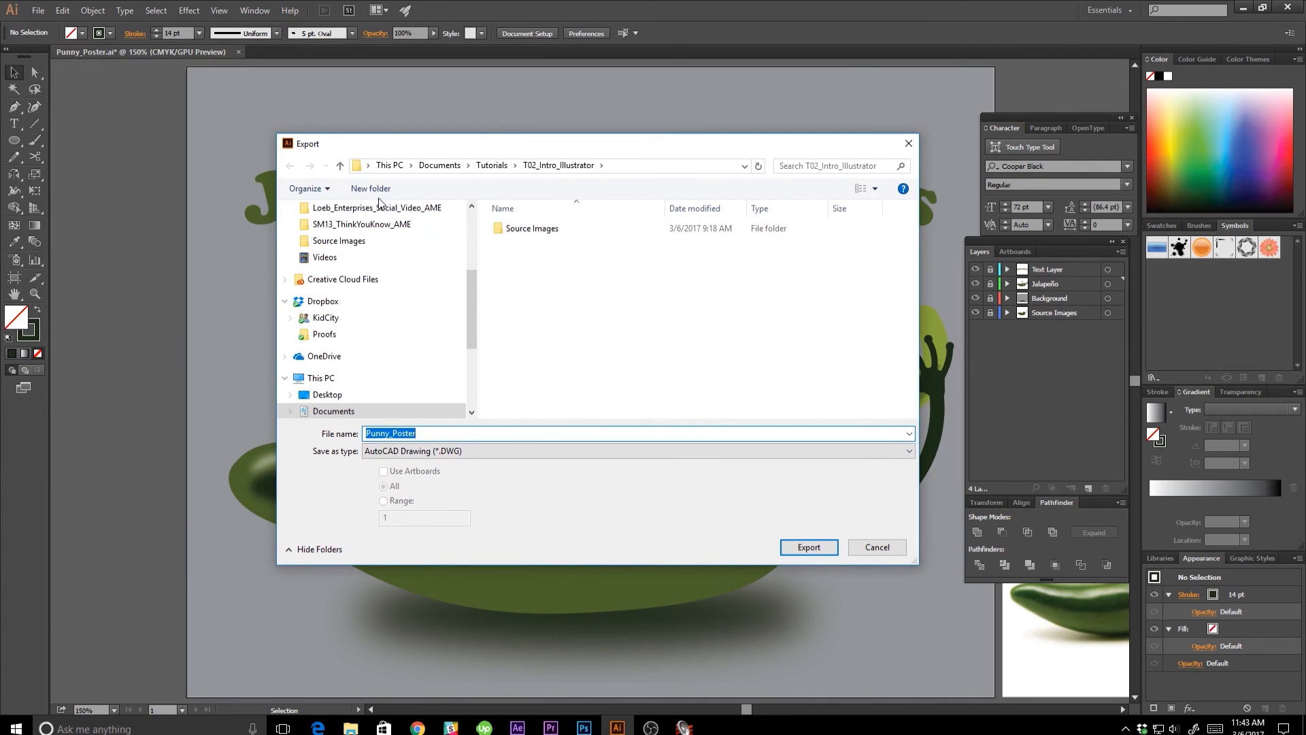
click(379, 199)
text(Ex)
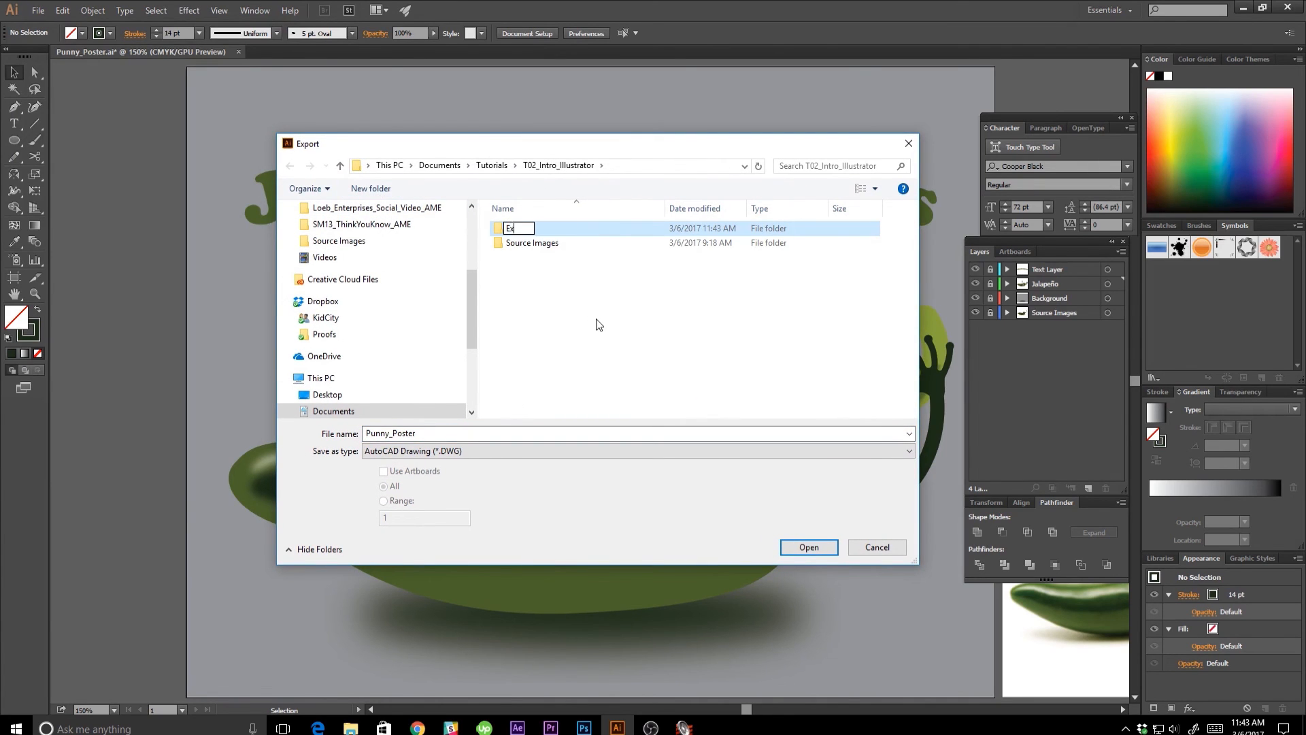
text(ports)
key(Return)
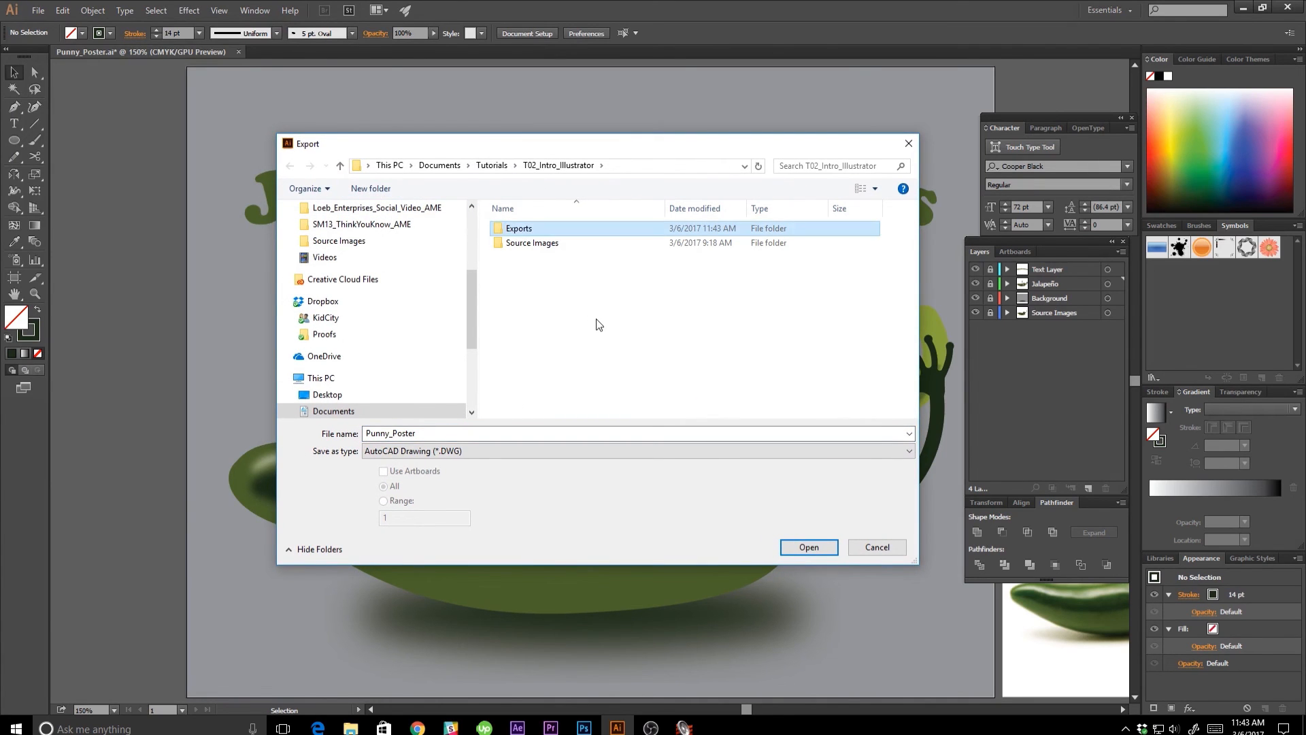
Export the poster as Punny_Poster in JPEG format into the Exports folder, using all artboards.
click(563, 456)
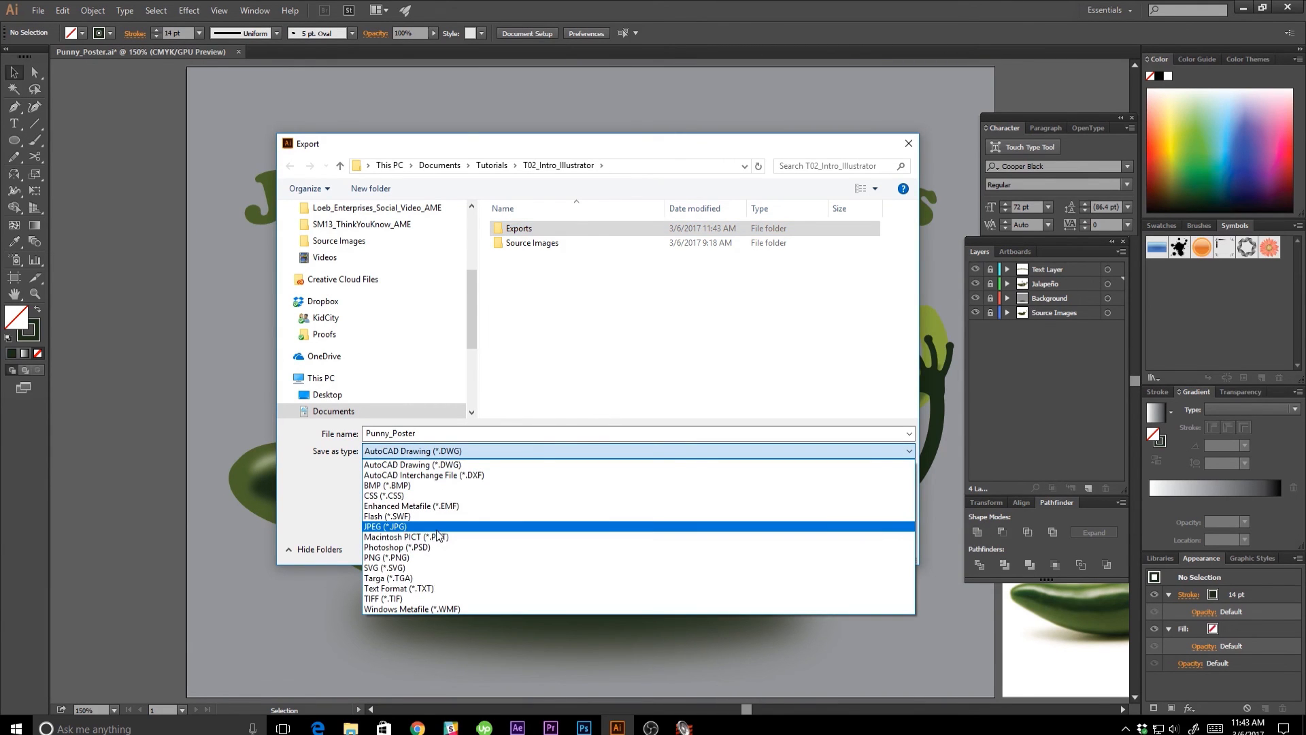
click(438, 527)
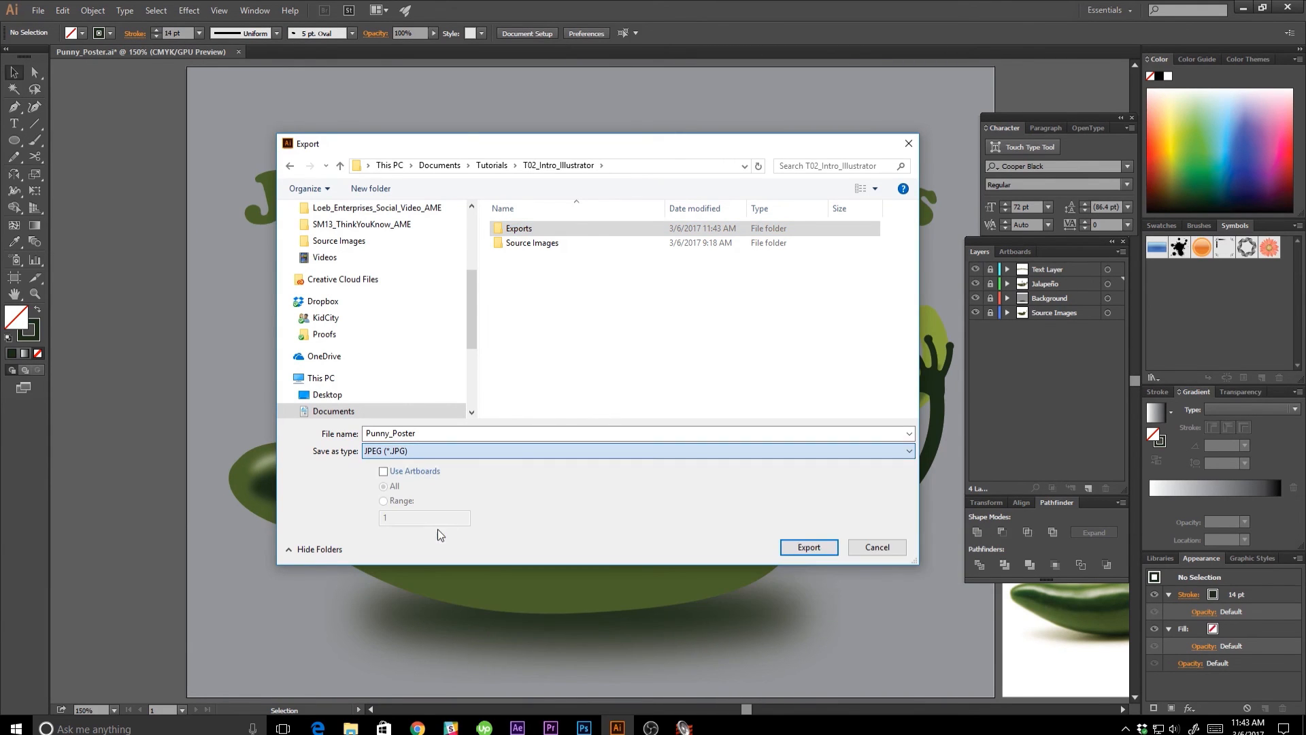
click(384, 474)
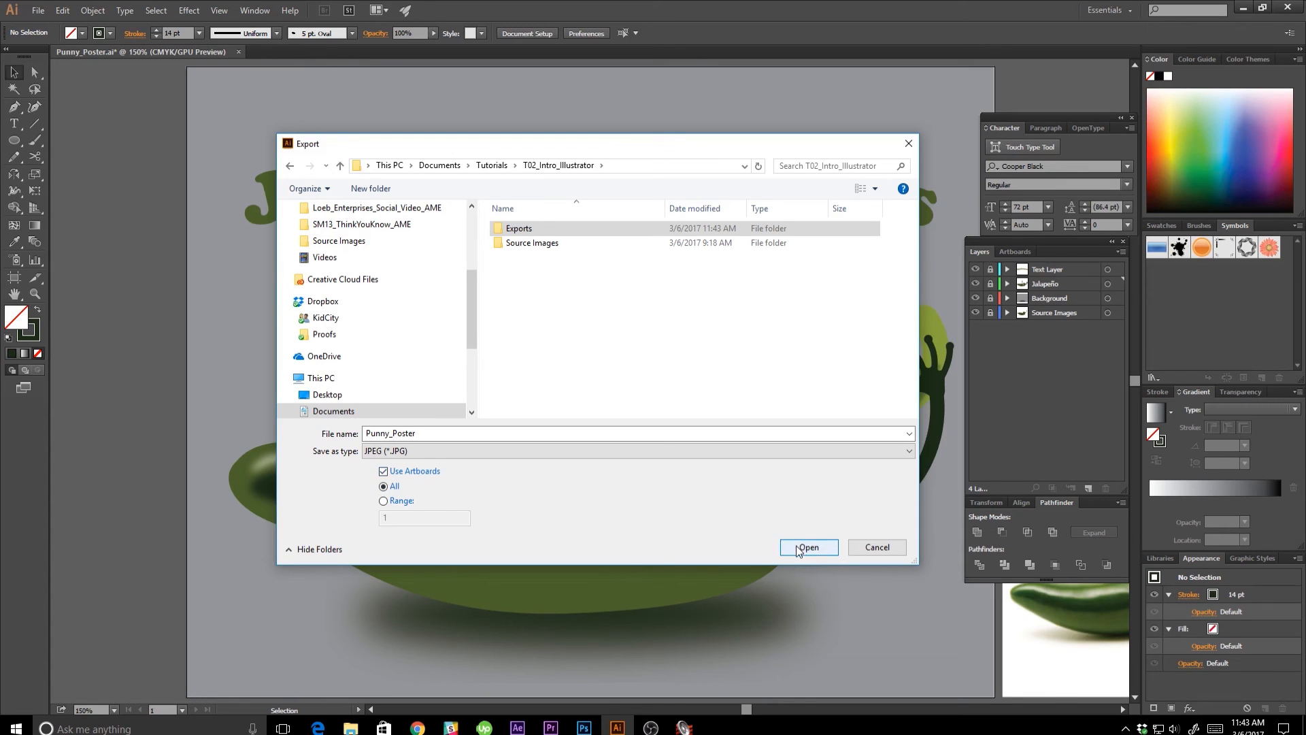
double_click(764, 436)
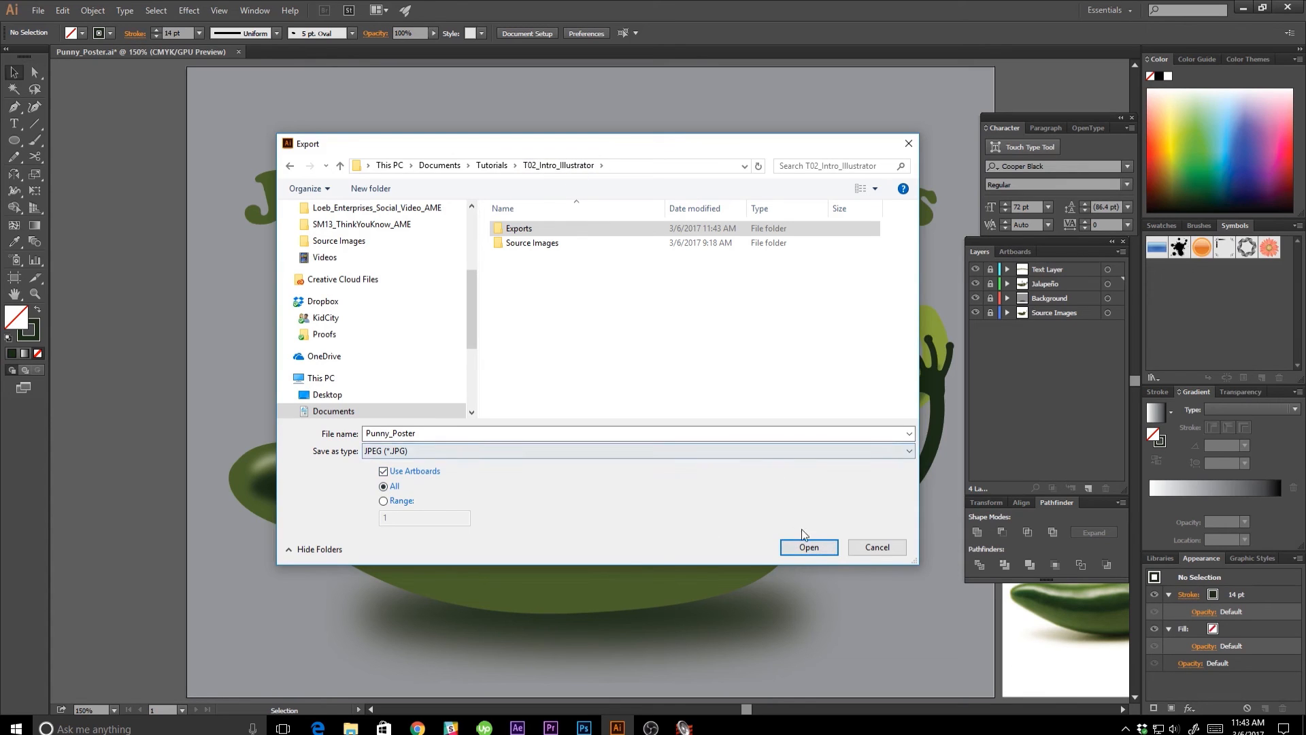
click(811, 554)
click(807, 550)
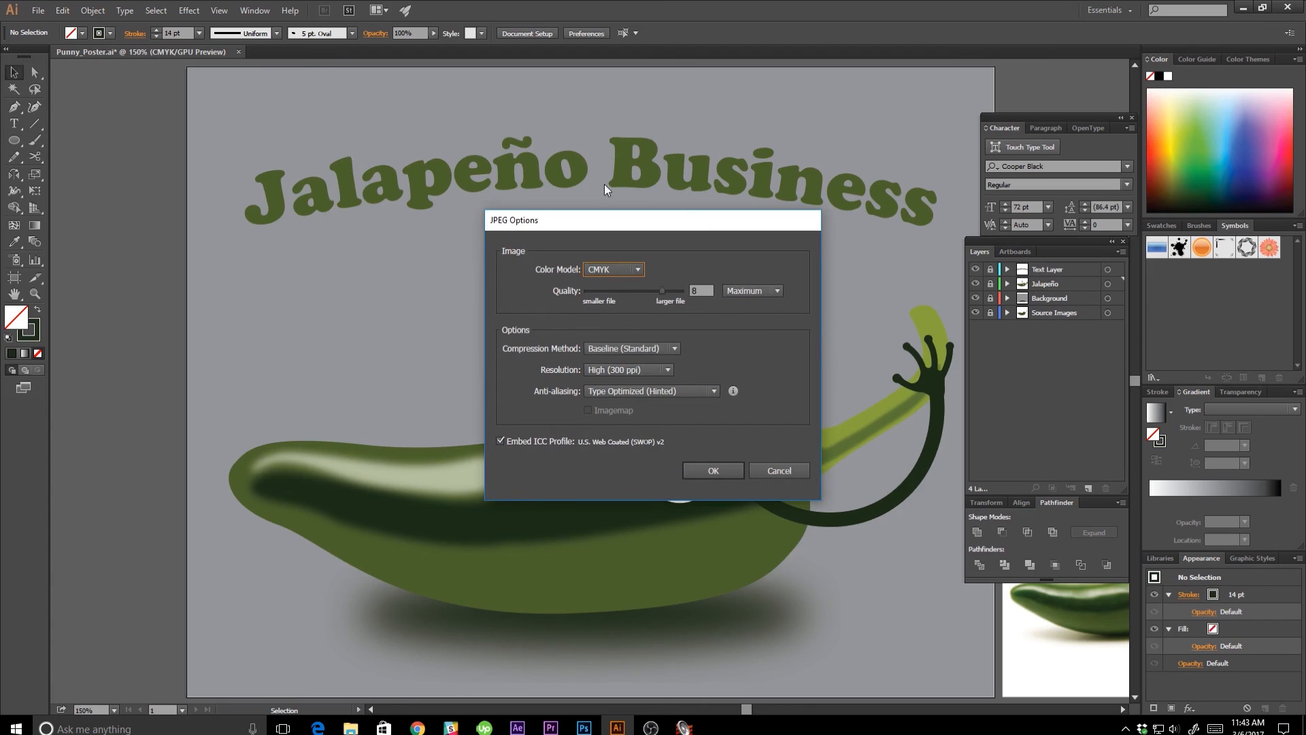
Finish the JPEG export with the CMYK color model, Maximum quality 8 and High (300 ppi) resolution.
click(597, 268)
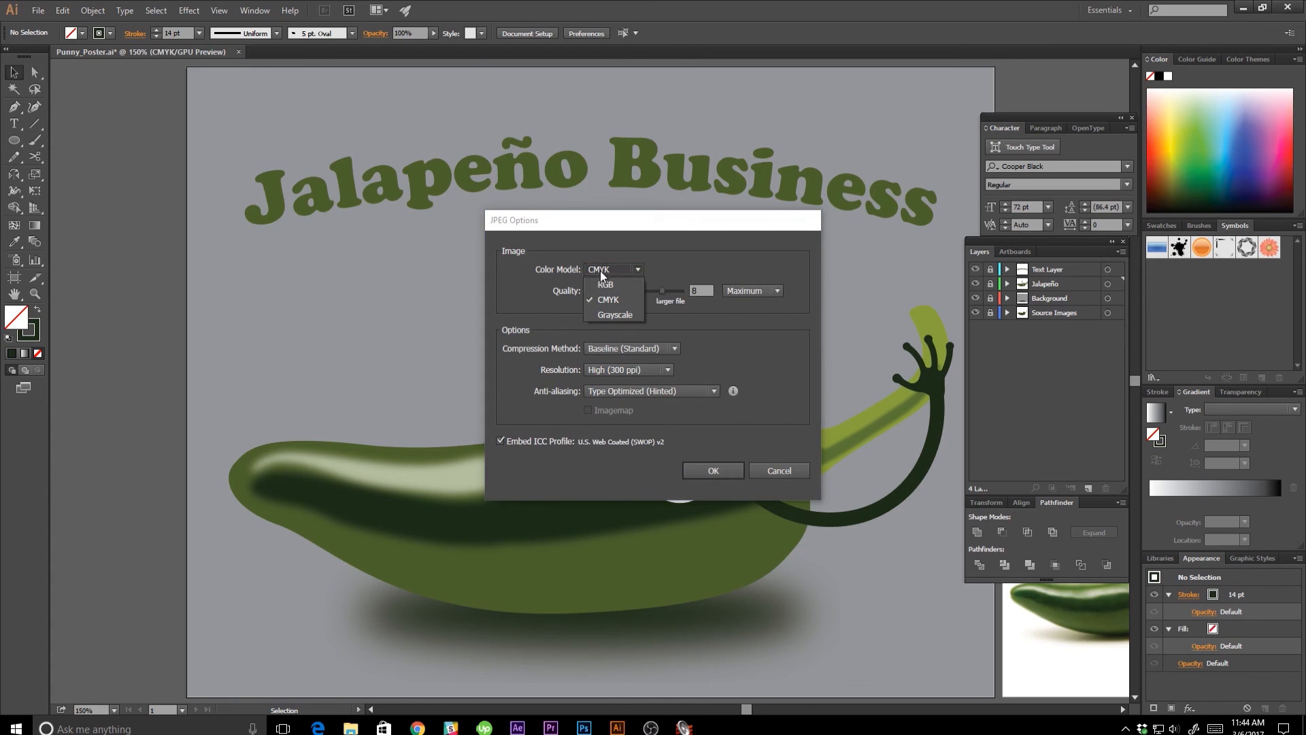
click(600, 271)
click(623, 370)
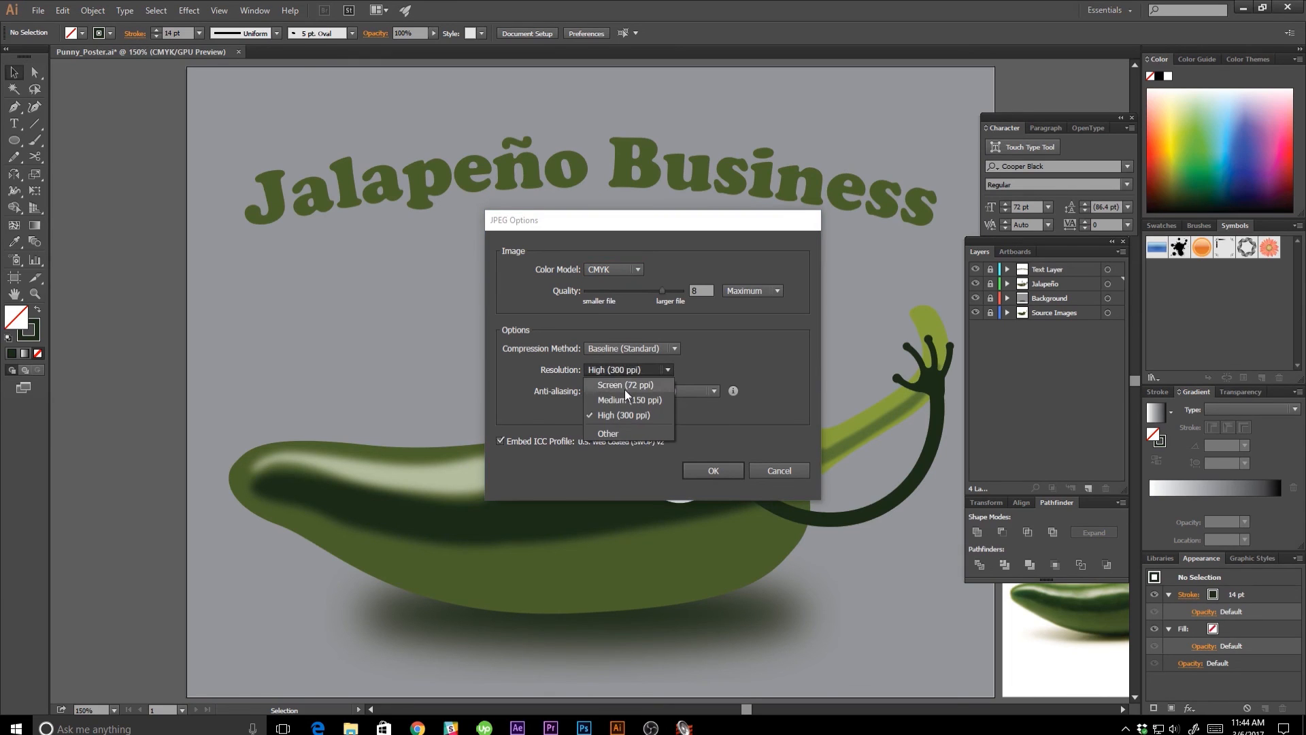
click(624, 370)
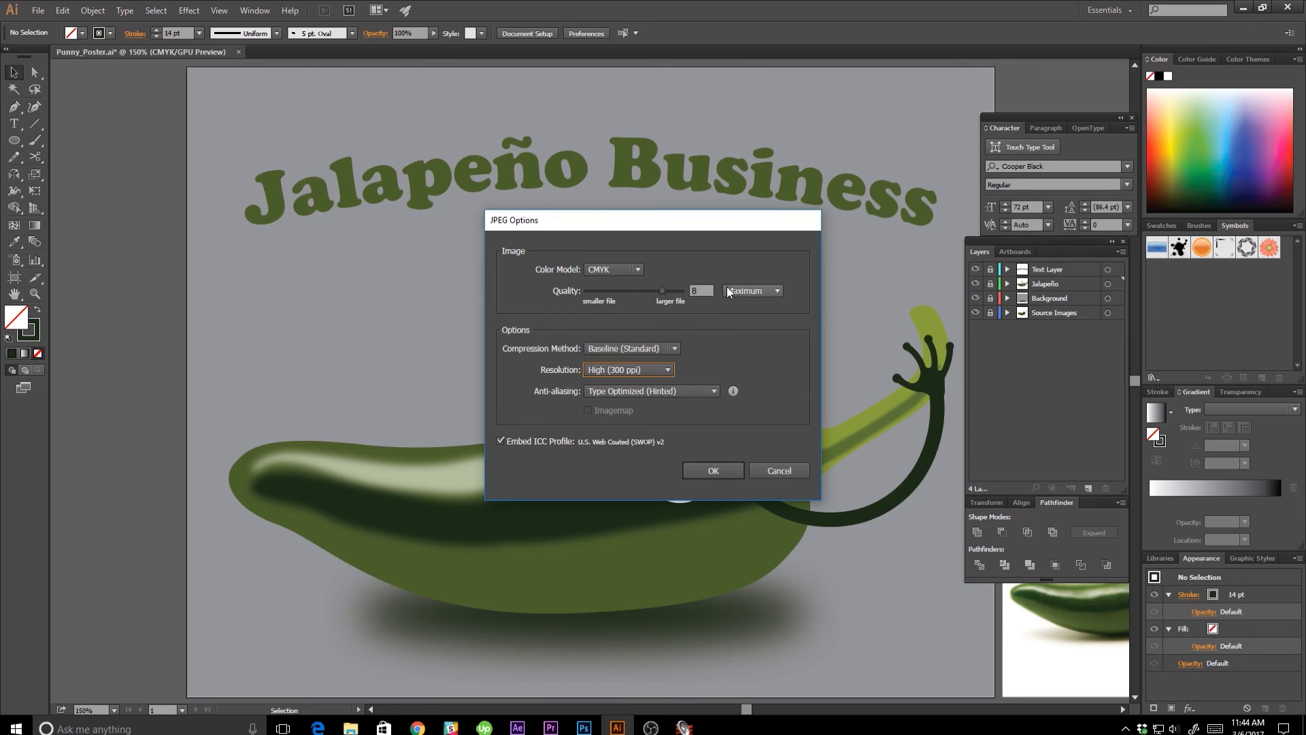
key(Return)
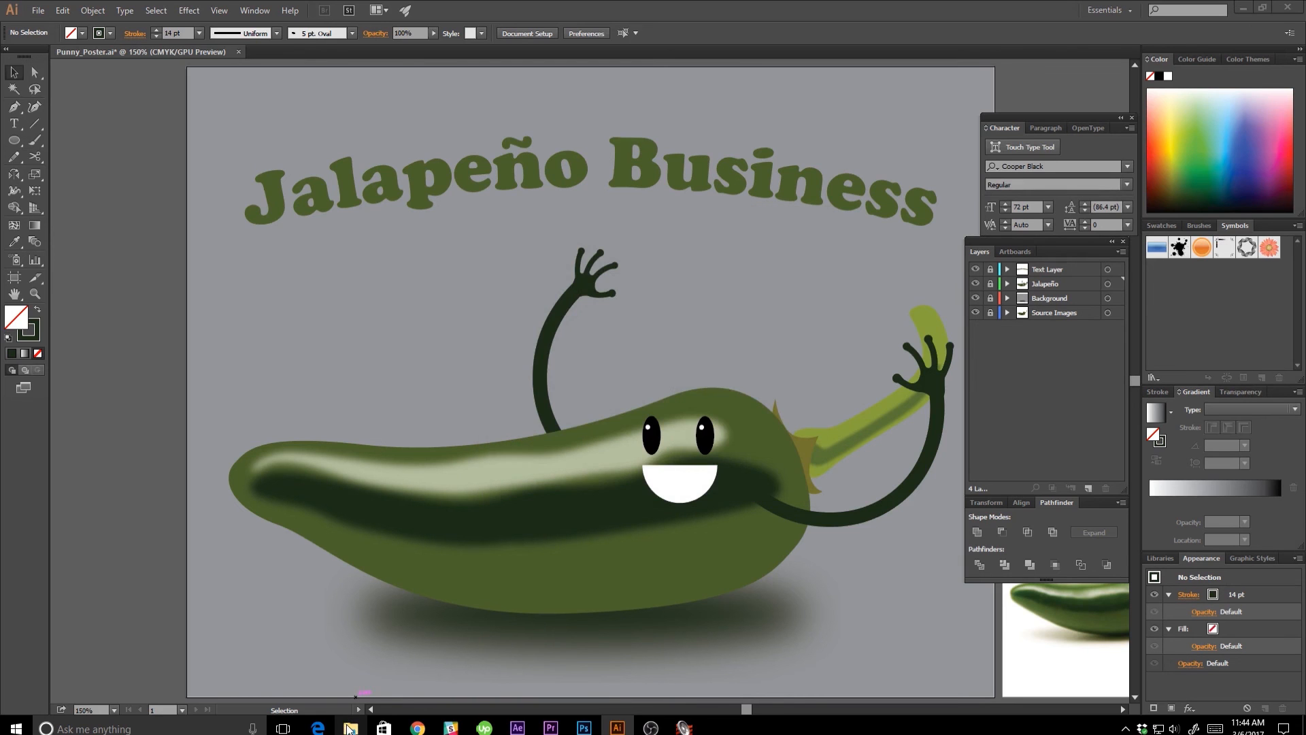
Switch to File Explorer and open the exported Punny_Poster image from the Exports folder in Documents > Tutorials > T02_Intro_Illustrator.
click(351, 728)
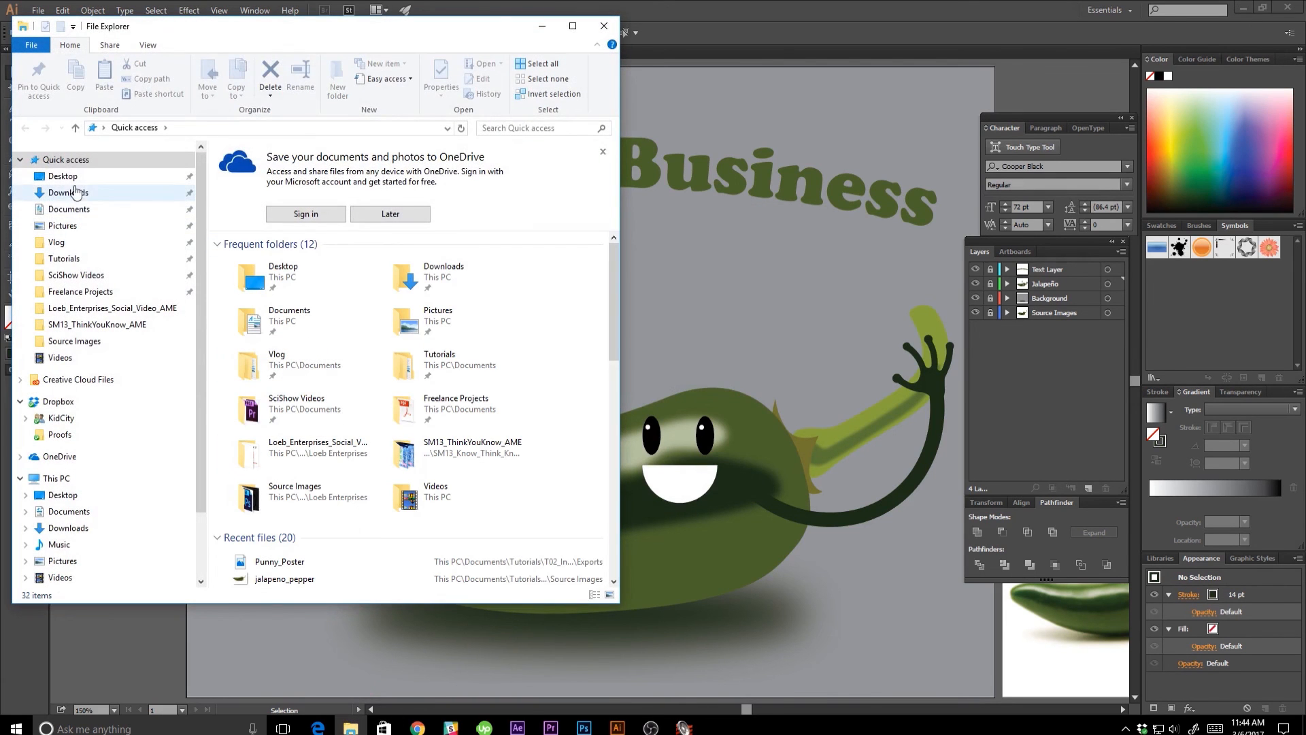
click(76, 210)
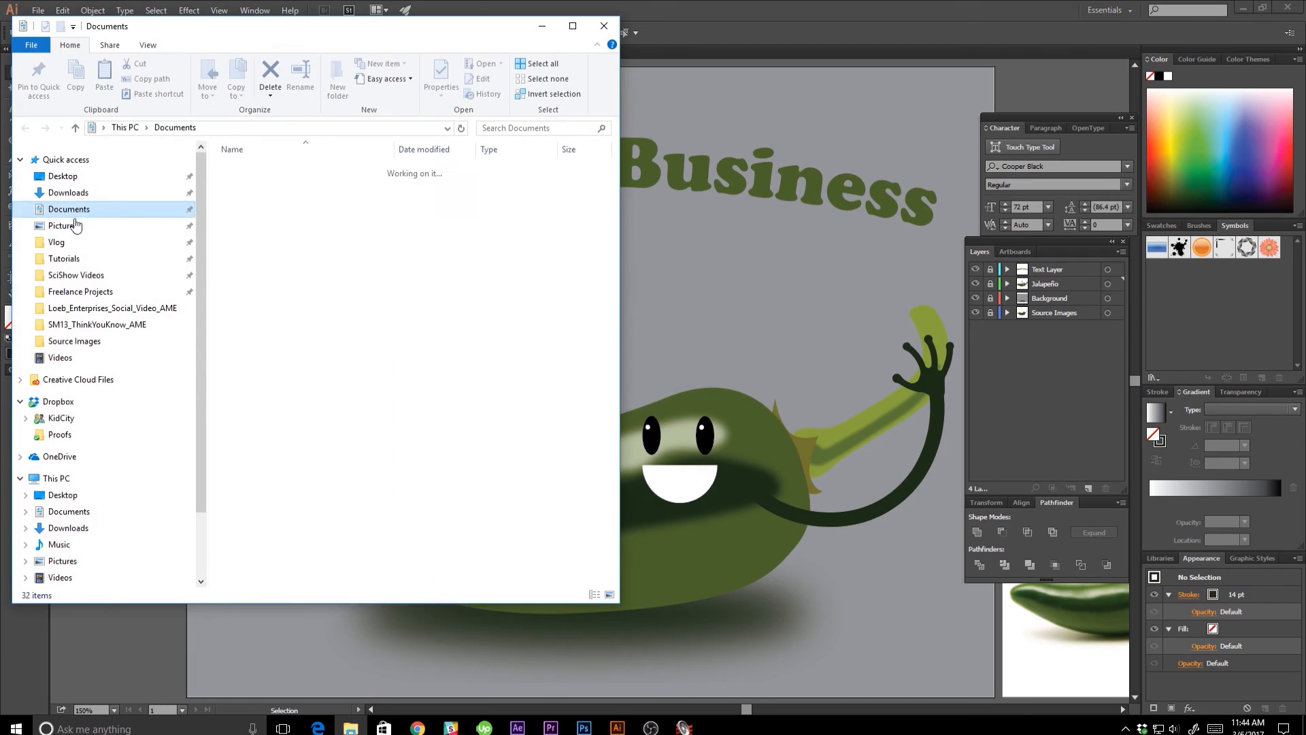
click(95, 257)
double_click(275, 184)
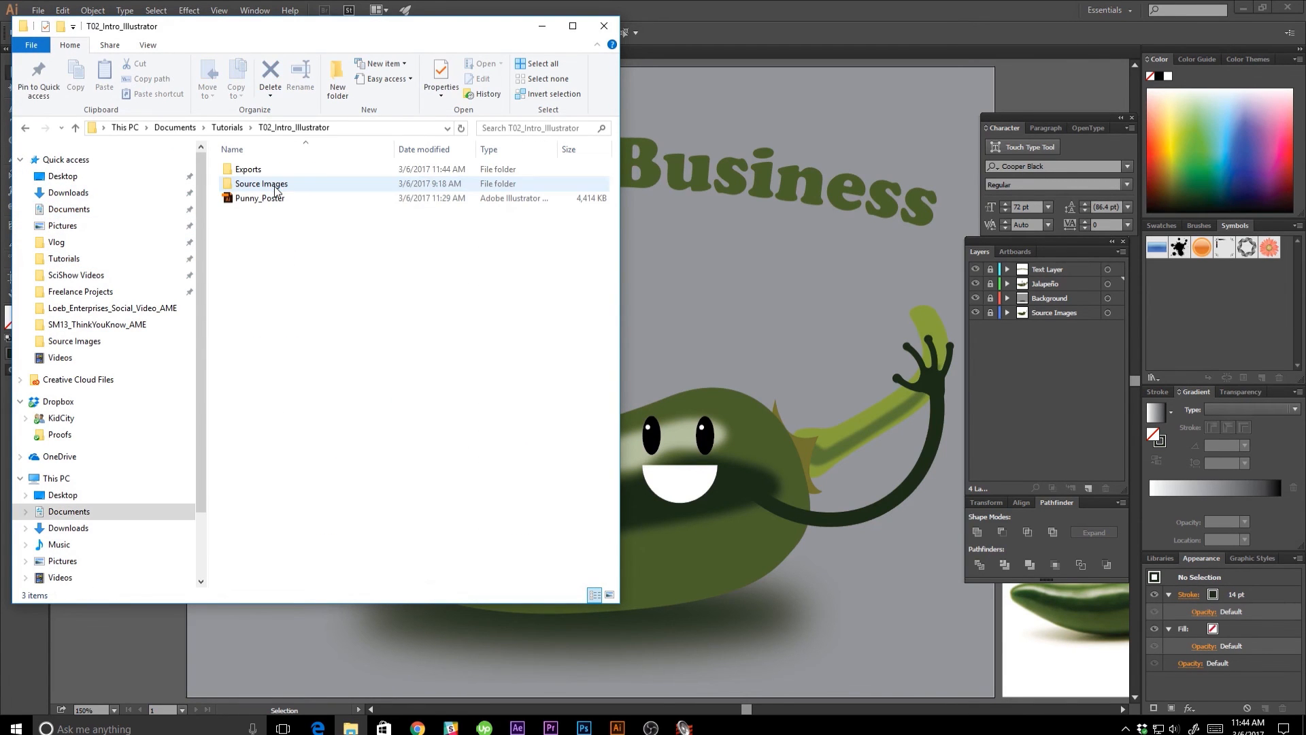
double_click(251, 170)
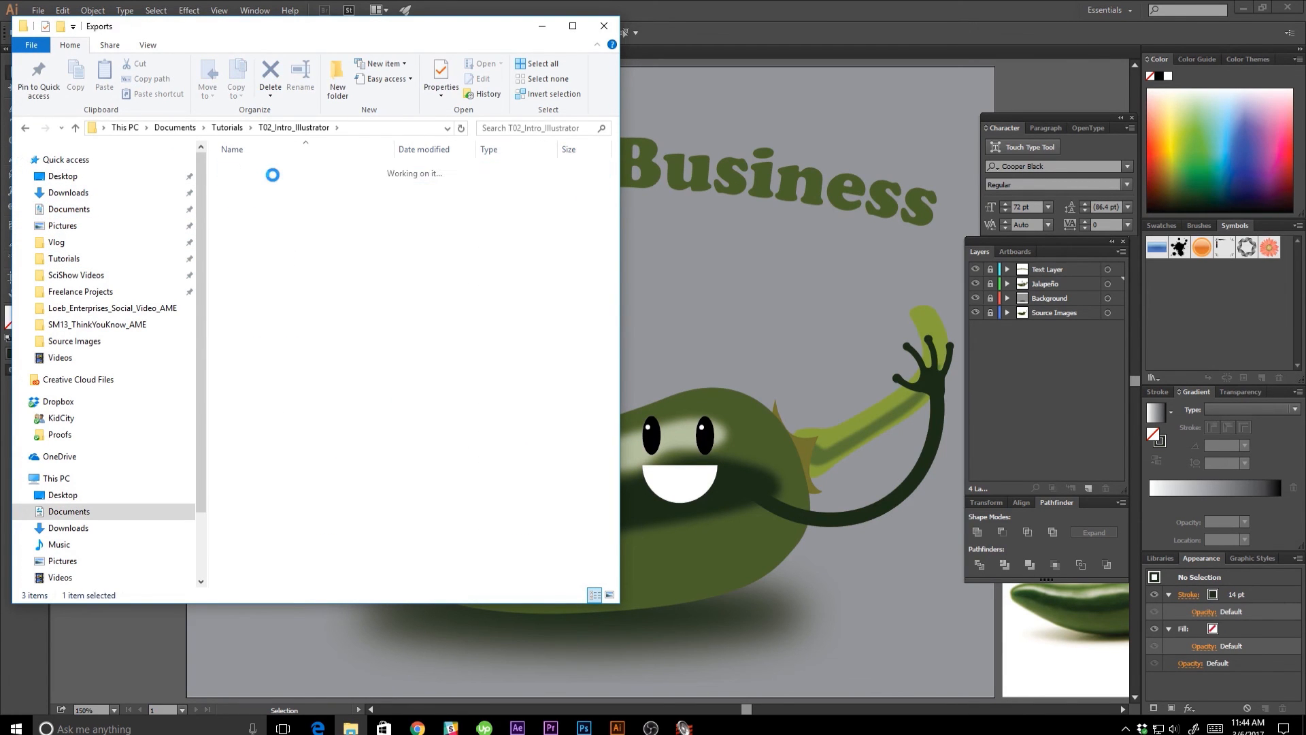
double_click(277, 199)
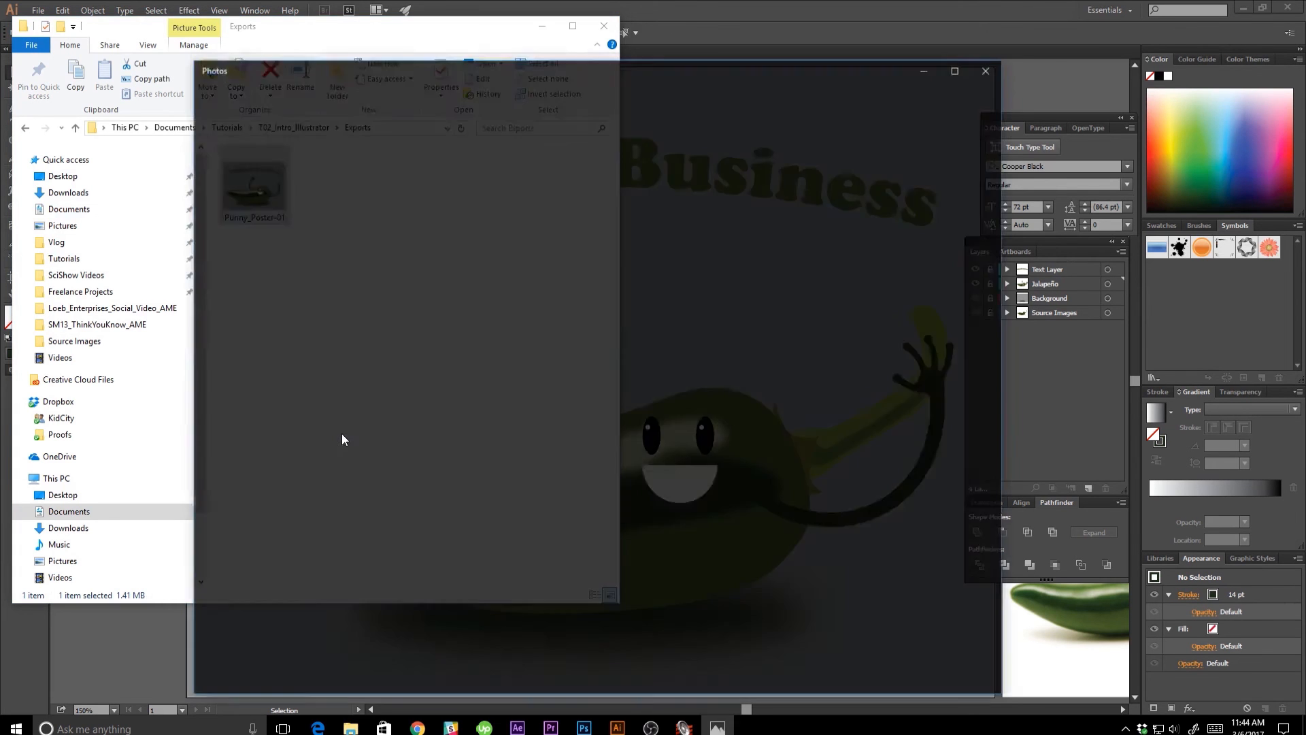